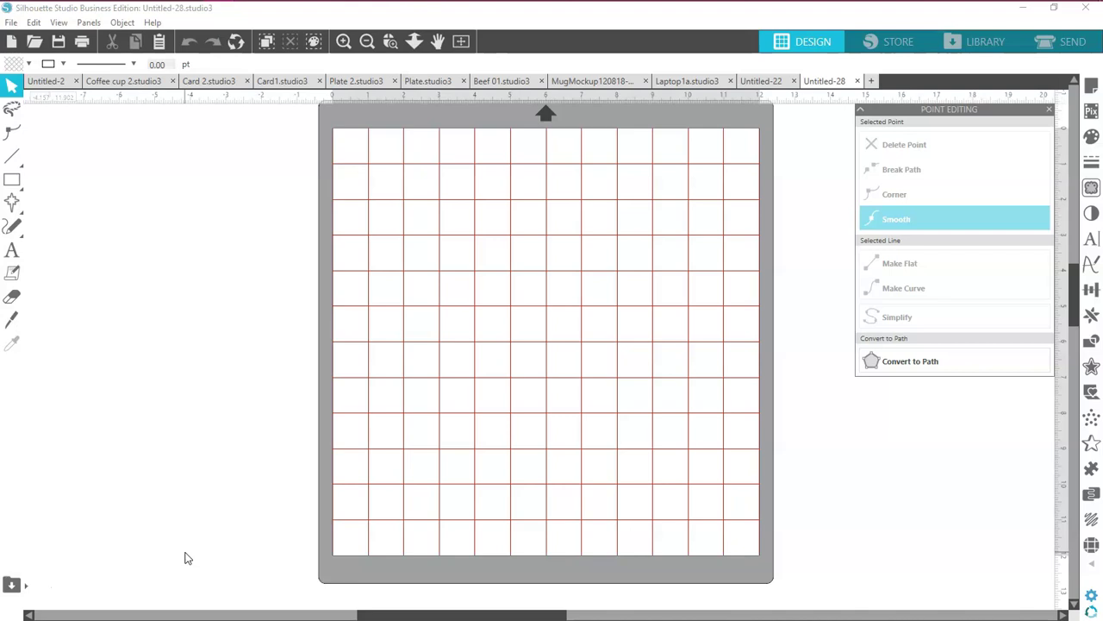
Step: Draw a scalloped flower shape about 2.72 in wide near the mat's upper-left corner
click(192, 552)
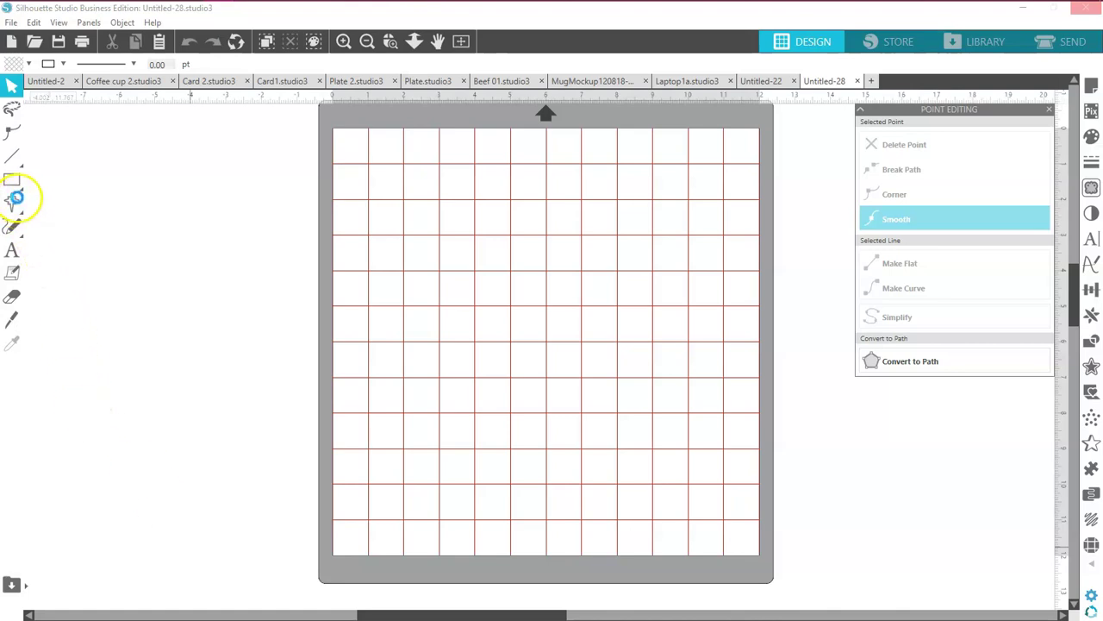
click(15, 202)
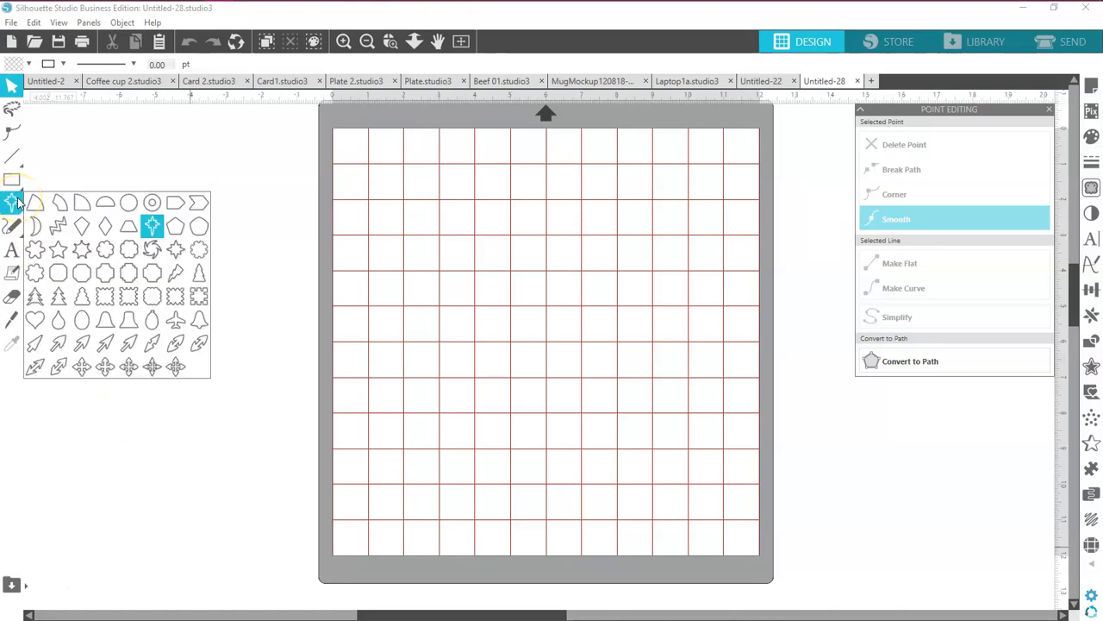
click(105, 250)
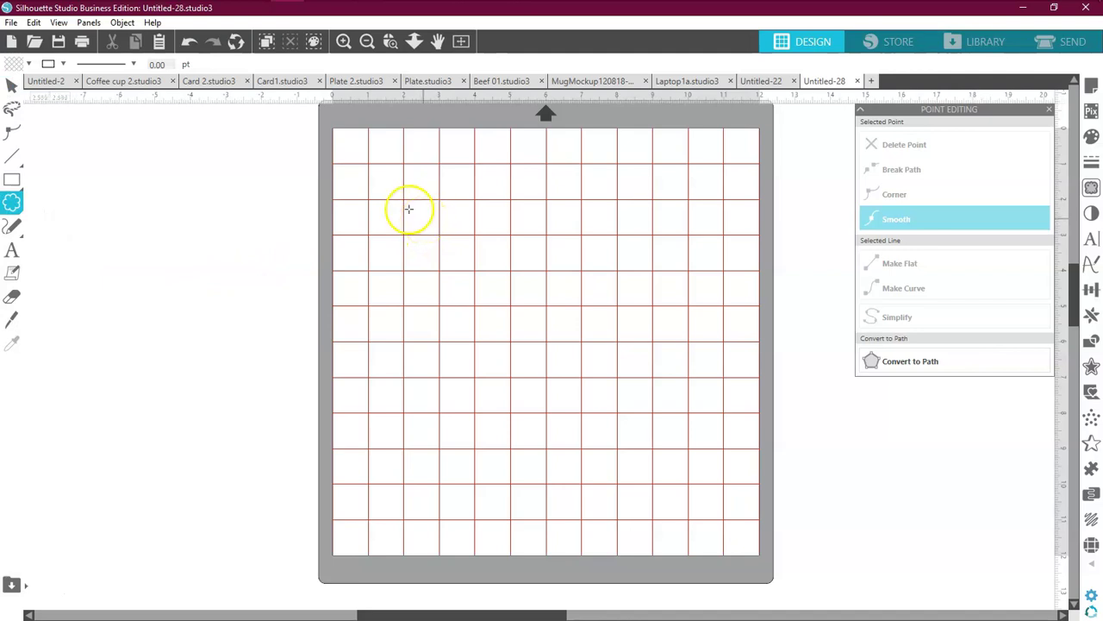
drag(413, 207, 419, 254)
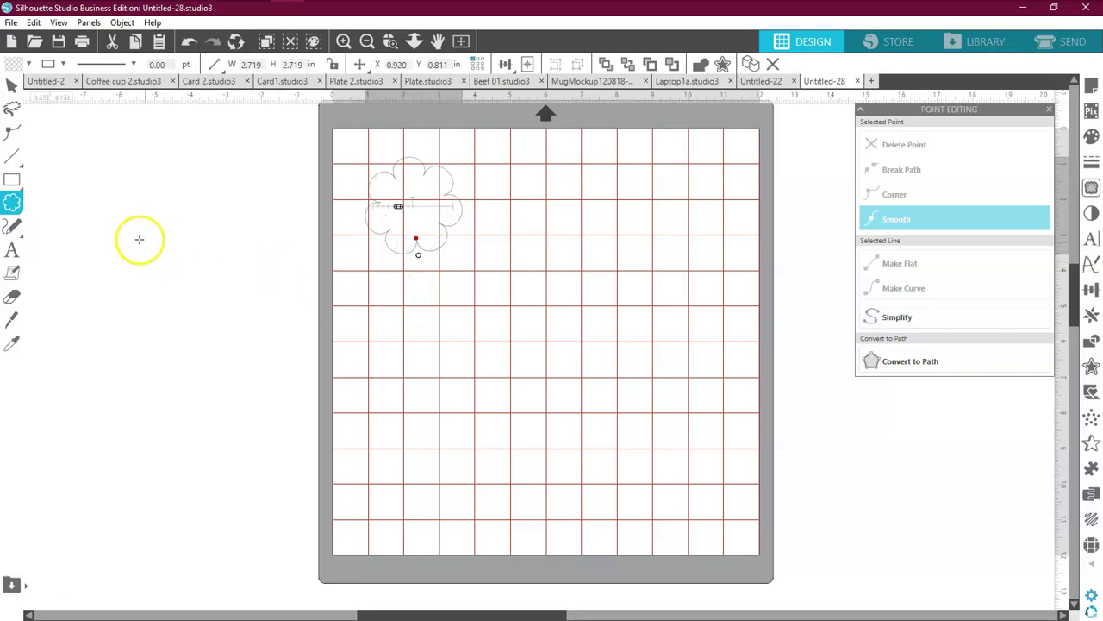
Step: Draw a multi-pointed star about 3.36 by 3.41 in beside and below the flower
click(14, 205)
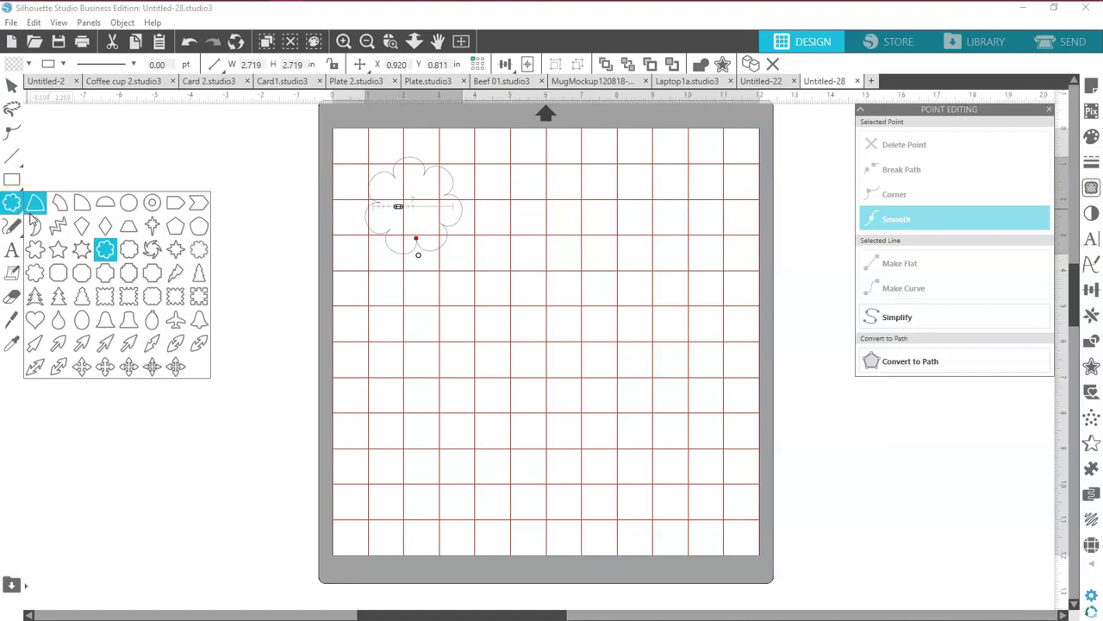
click(55, 251)
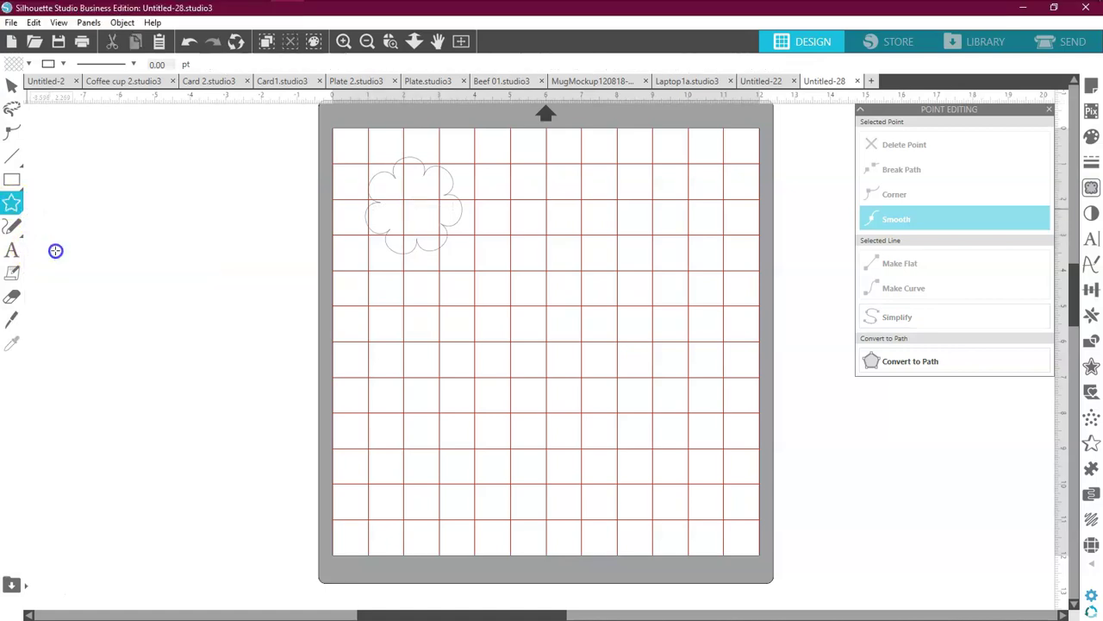
drag(492, 278, 503, 338)
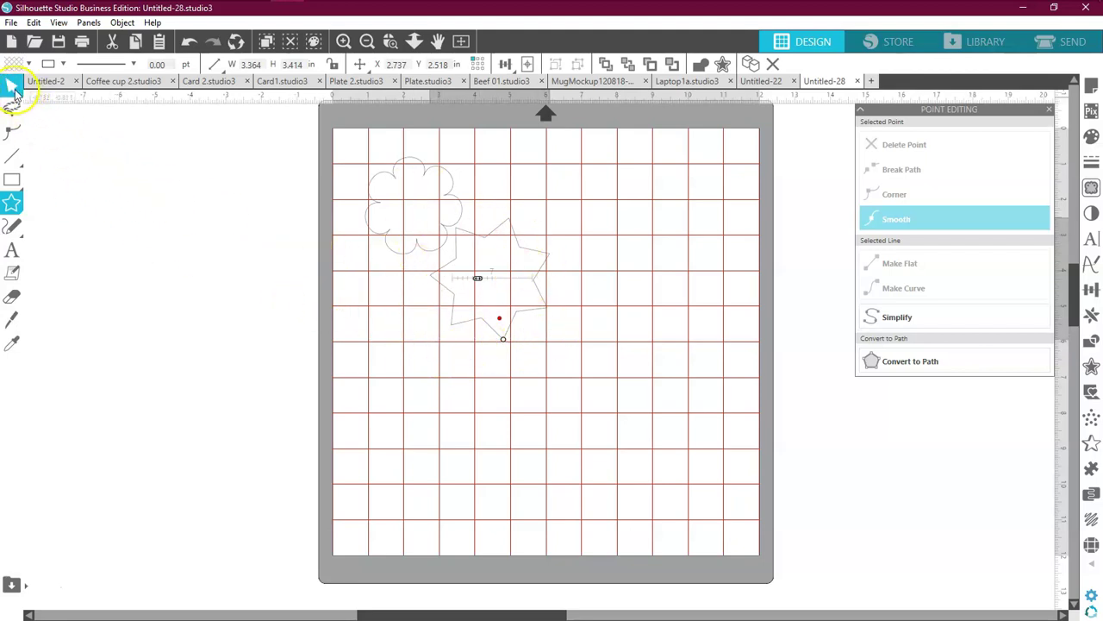
Step: Reduce the star to five points and pull its inner corners inward to make the points sharper
click(12, 103)
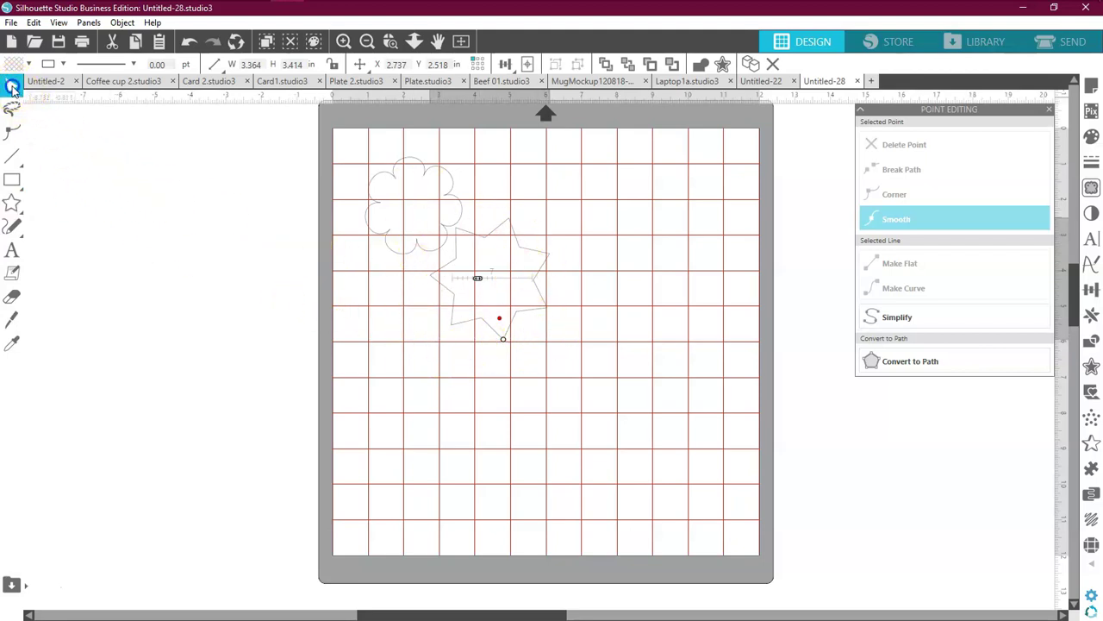
click(501, 338)
click(478, 279)
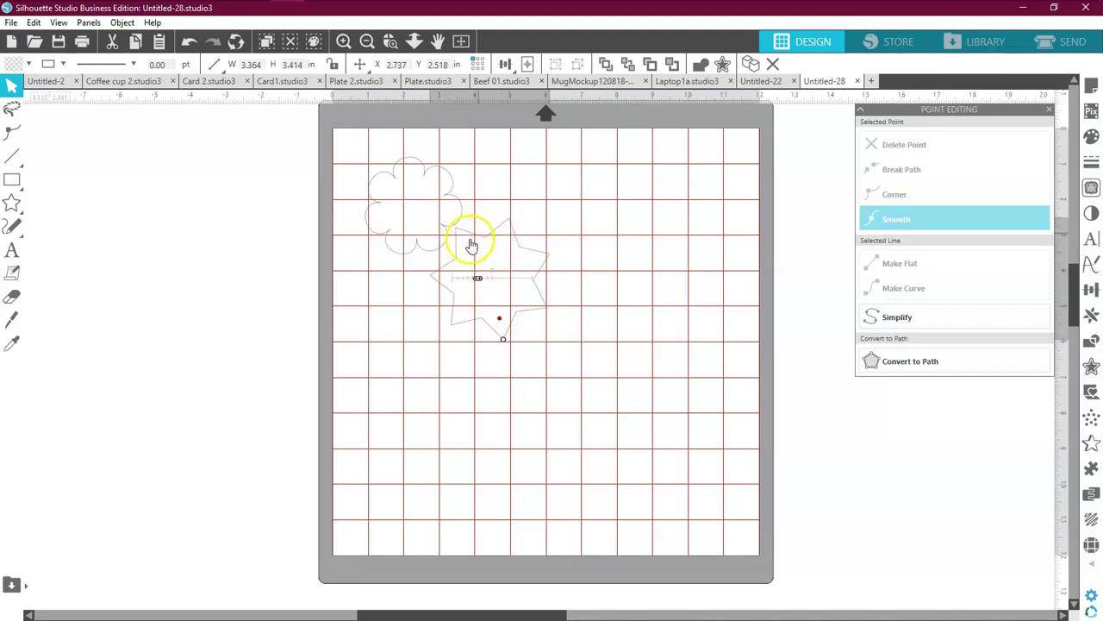
click(478, 278)
drag(478, 278, 467, 278)
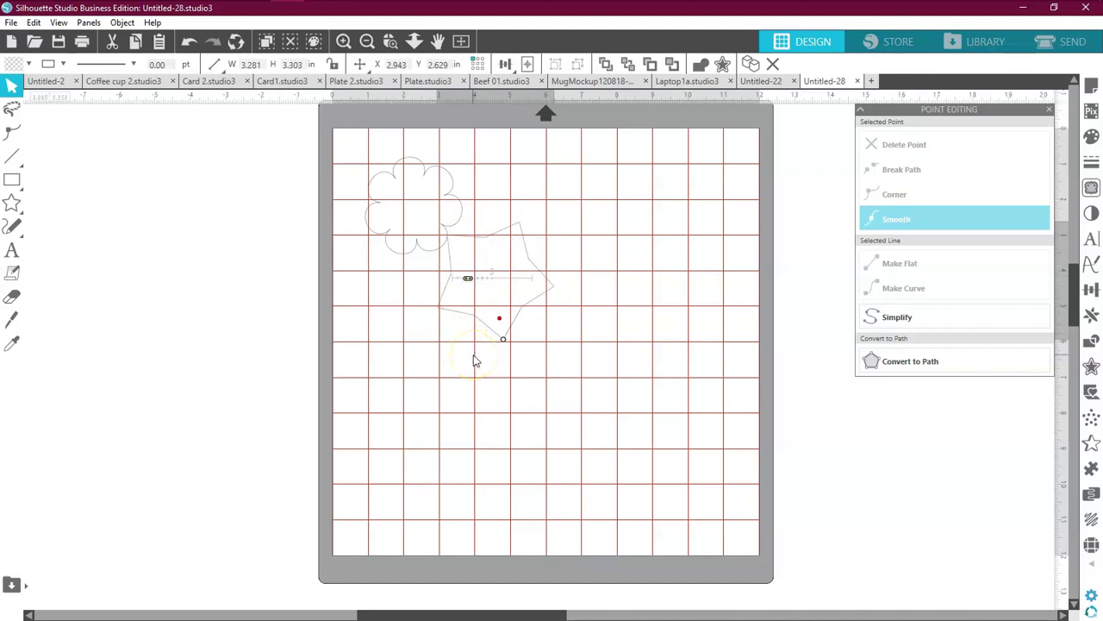
drag(503, 323, 496, 295)
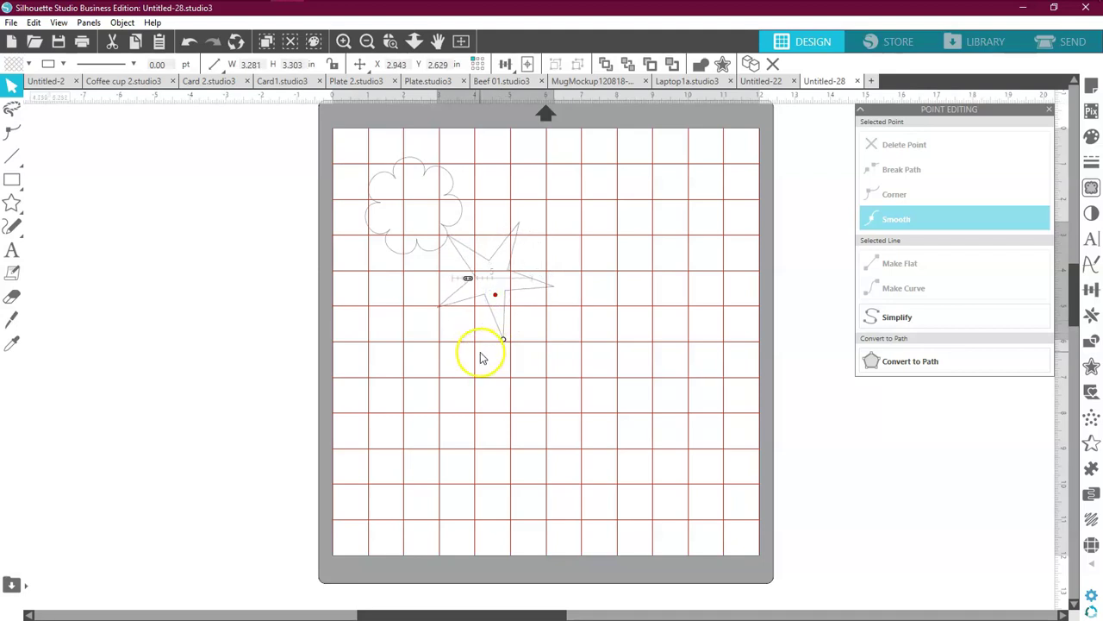
Step: Enlarge and turn the star to about 4.23 by 4.14 in, undoing the extra rotation
click(500, 339)
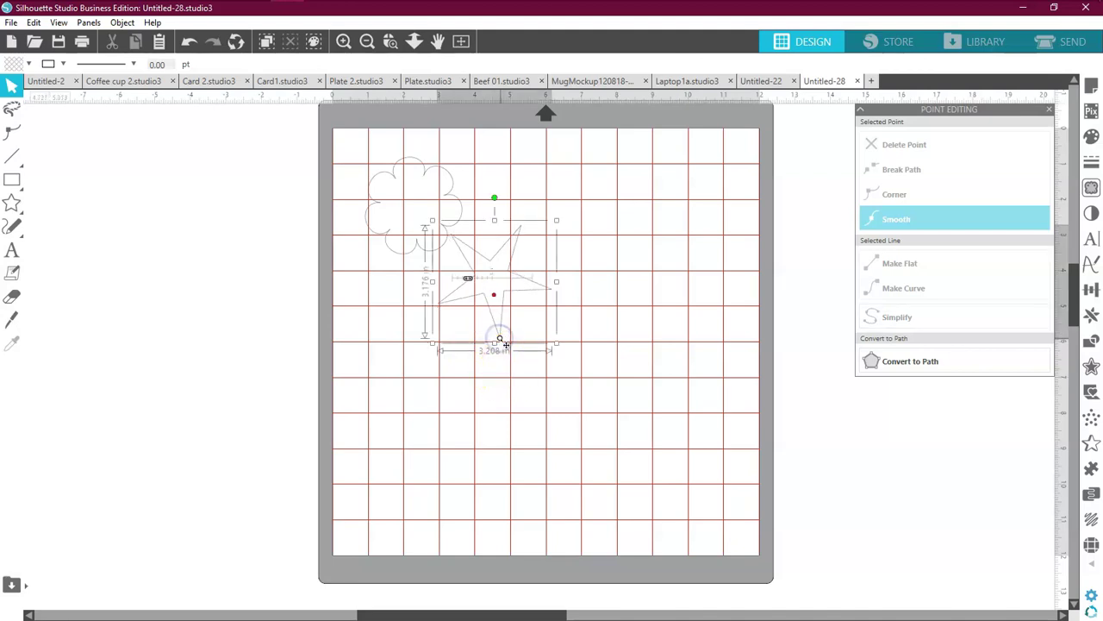
click(500, 340)
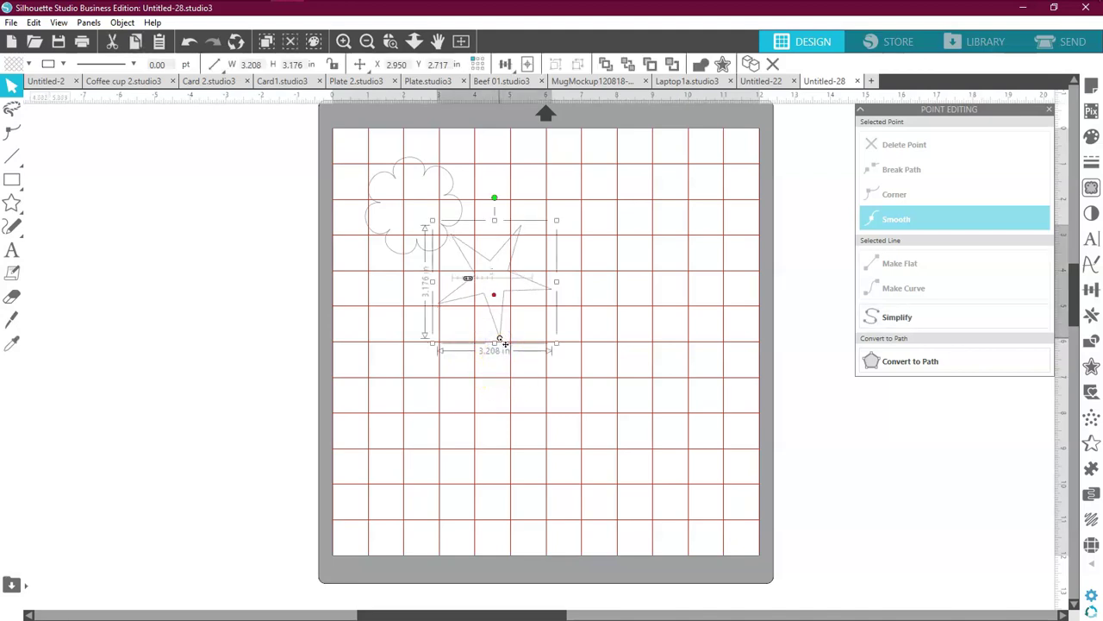
drag(500, 341, 536, 346)
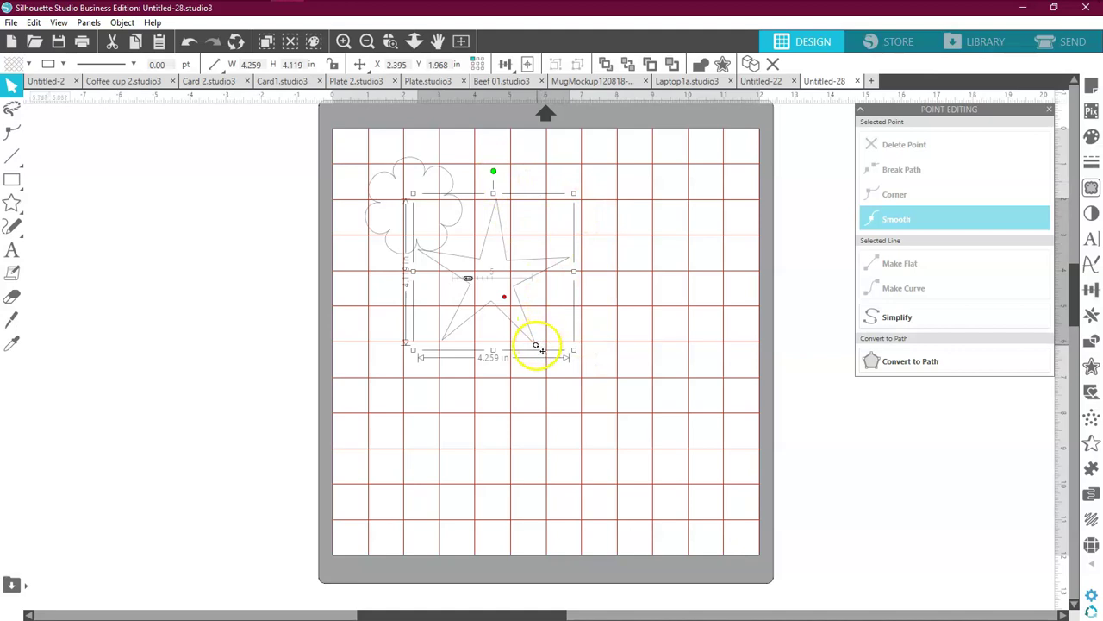
drag(536, 346, 534, 348)
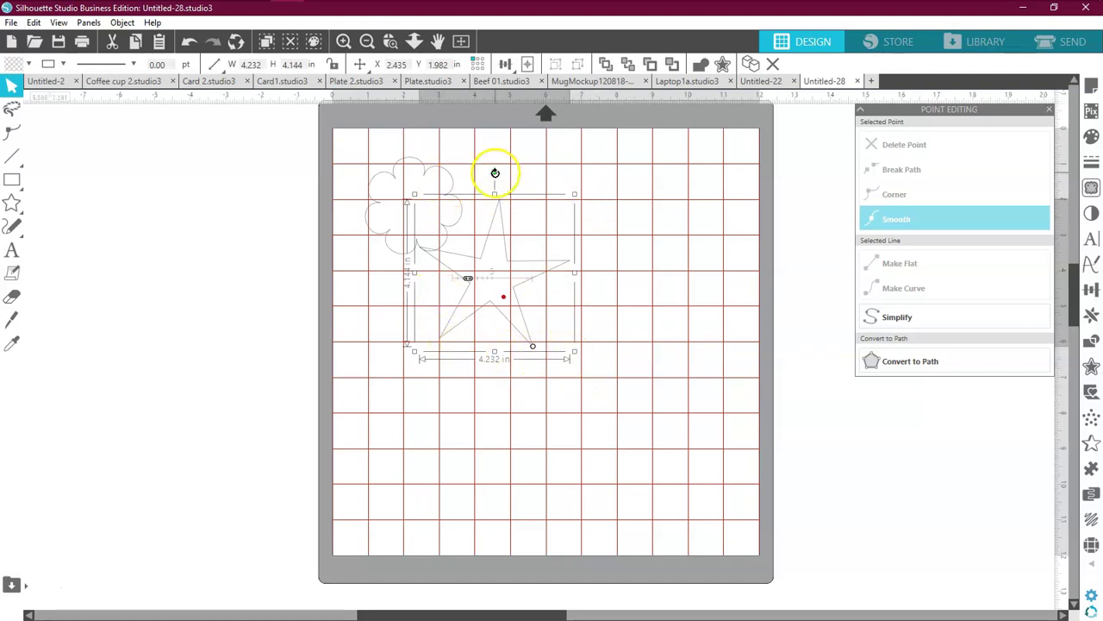
mouse_move(495, 172)
mouse_down()
mouse_move(502, 177)
mouse_move(488, 178)
mouse_up()
click(189, 42)
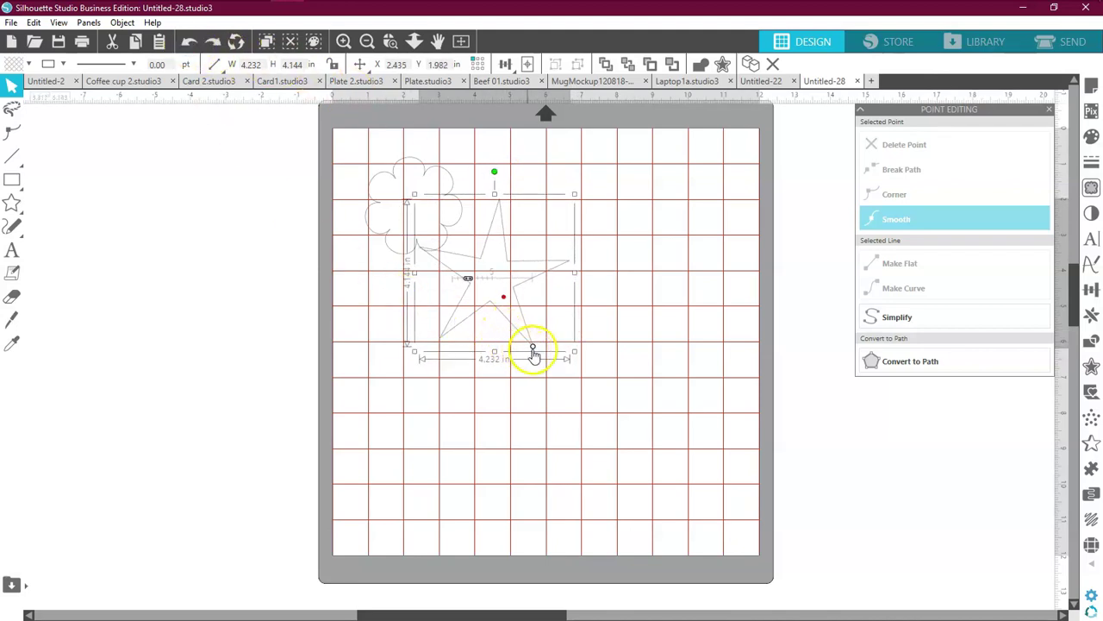
Step: Shrink the star to about 1.61 by 1.58 in and shift it slightly toward the flower
mouse_move(534, 347)
mouse_down()
mouse_move(549, 331)
mouse_move(517, 354)
mouse_move(514, 286)
mouse_move(530, 278)
mouse_up()
drag(539, 319, 527, 304)
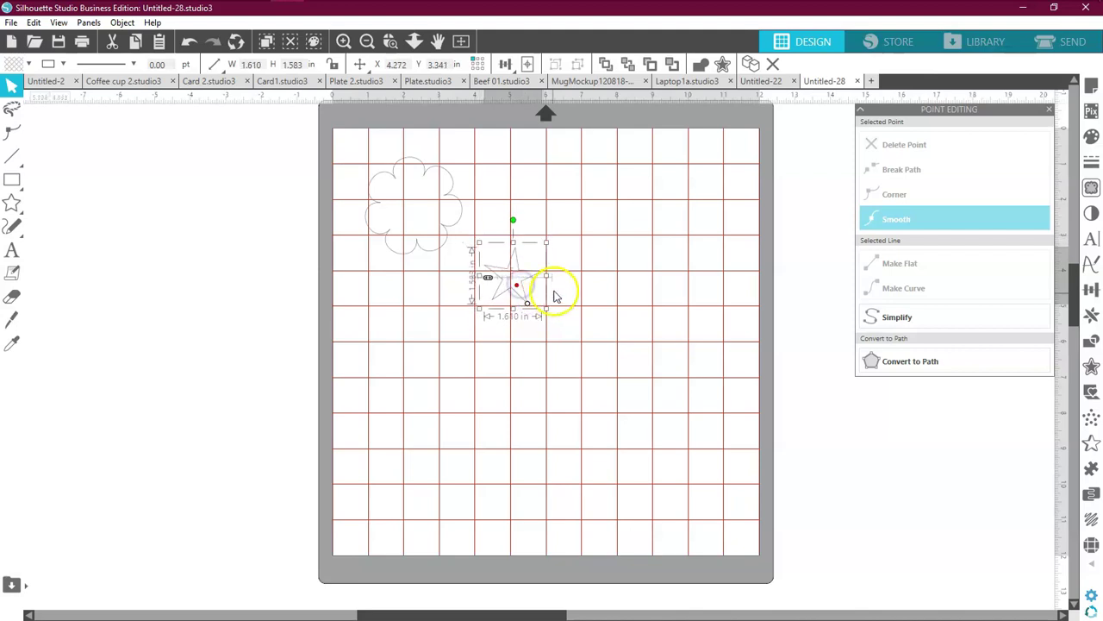
click(551, 288)
drag(552, 288, 530, 278)
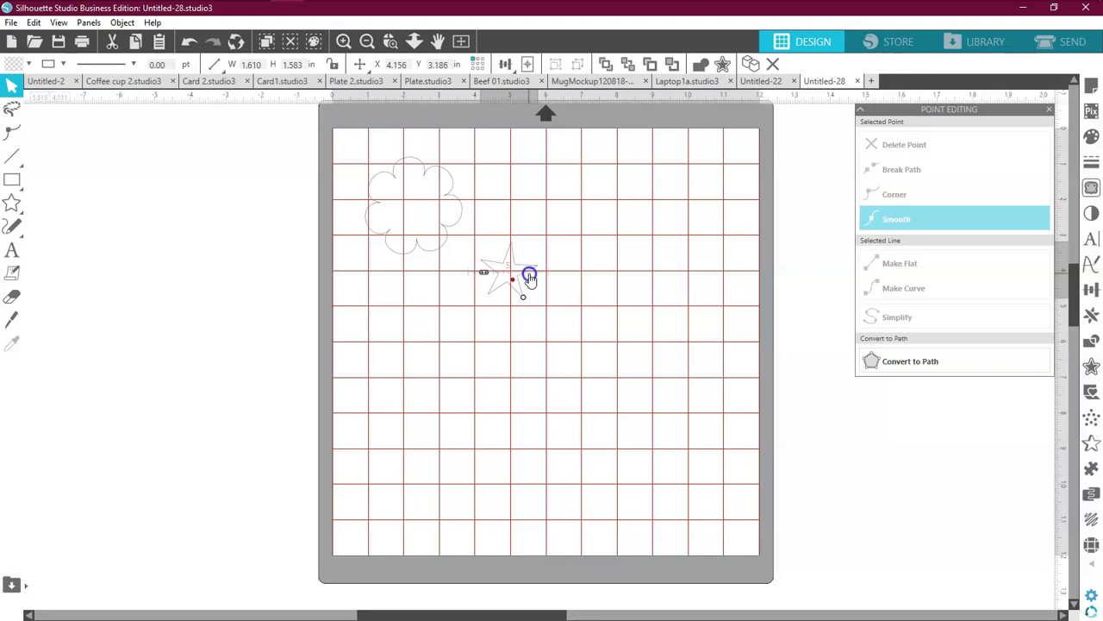
click(518, 257)
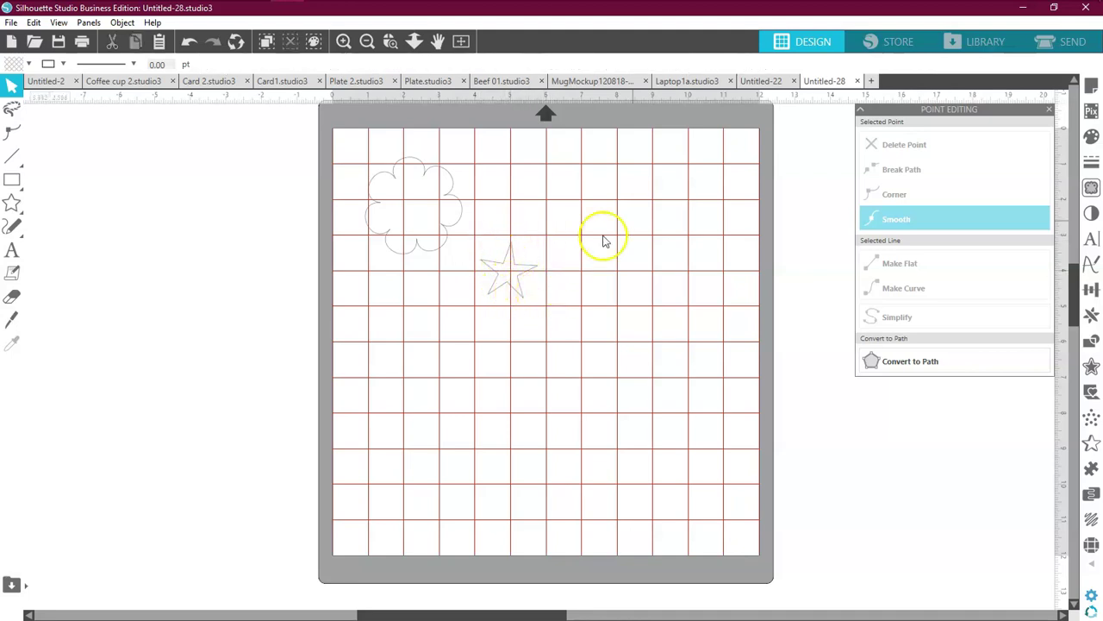
Step: Review the page's grid spacing and divisions settings
click(1092, 90)
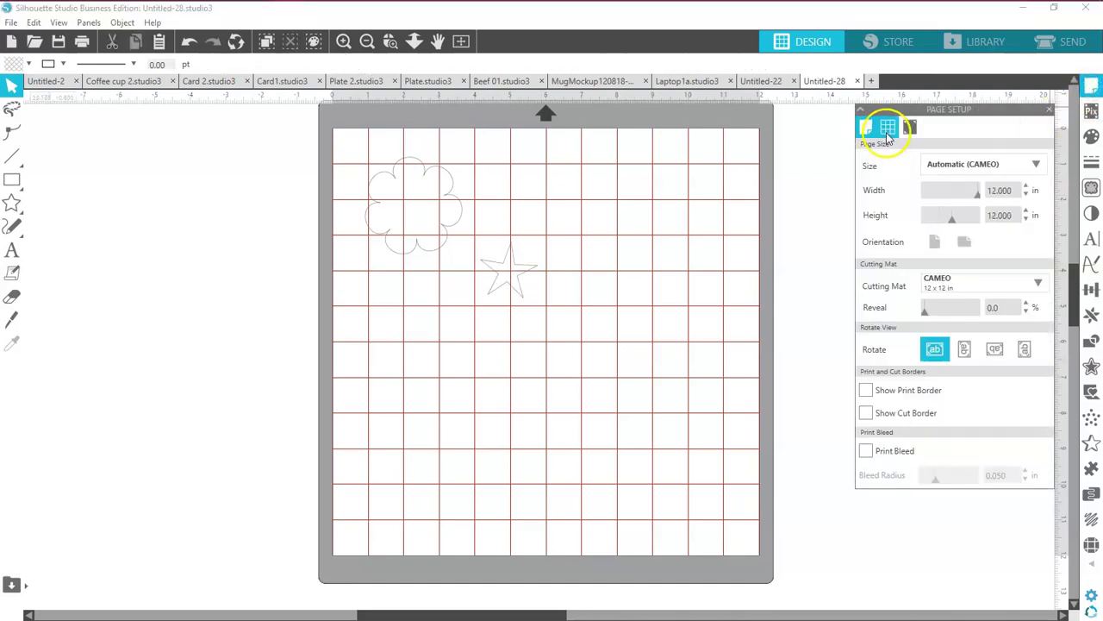
click(888, 131)
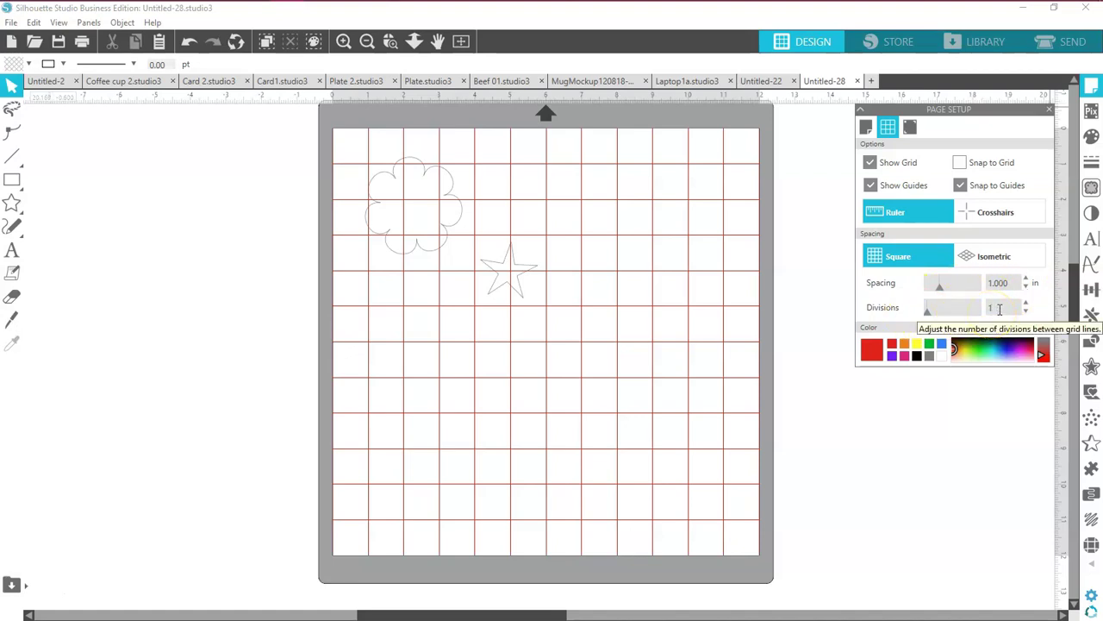
click(1051, 111)
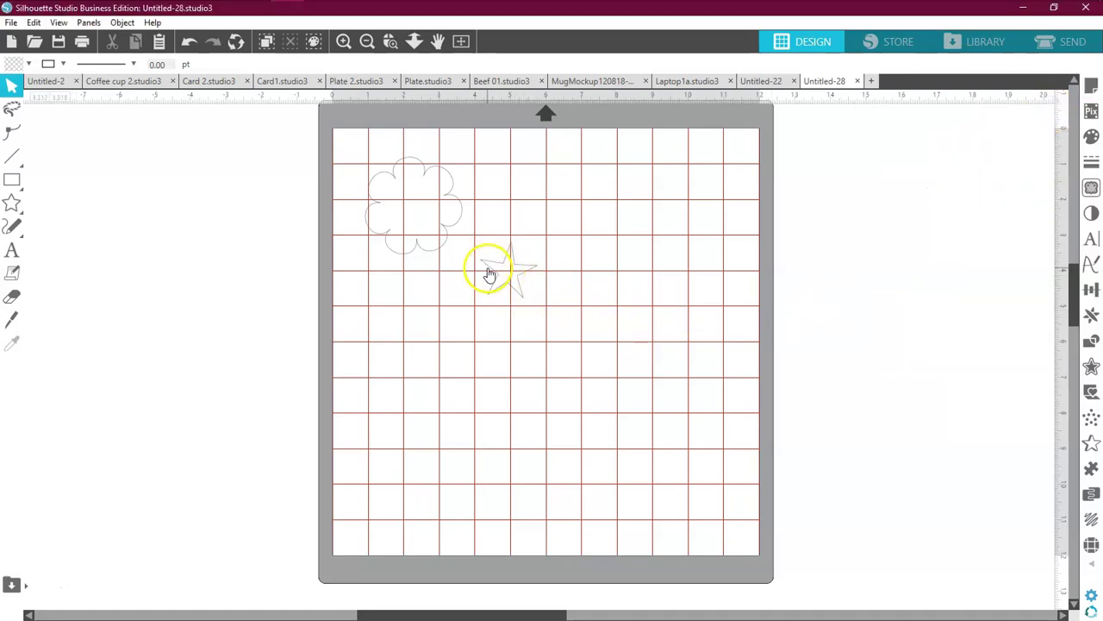
Step: Scale the flower down to about 1.54 by 1.52 in and move the star up beside it
click(438, 254)
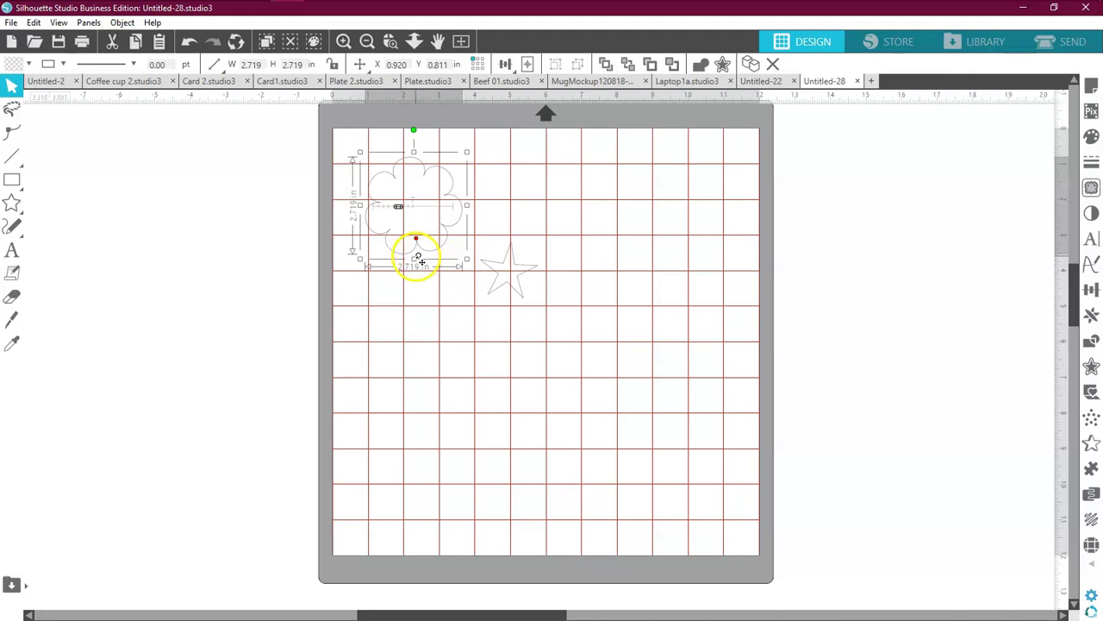
drag(420, 258, 414, 254)
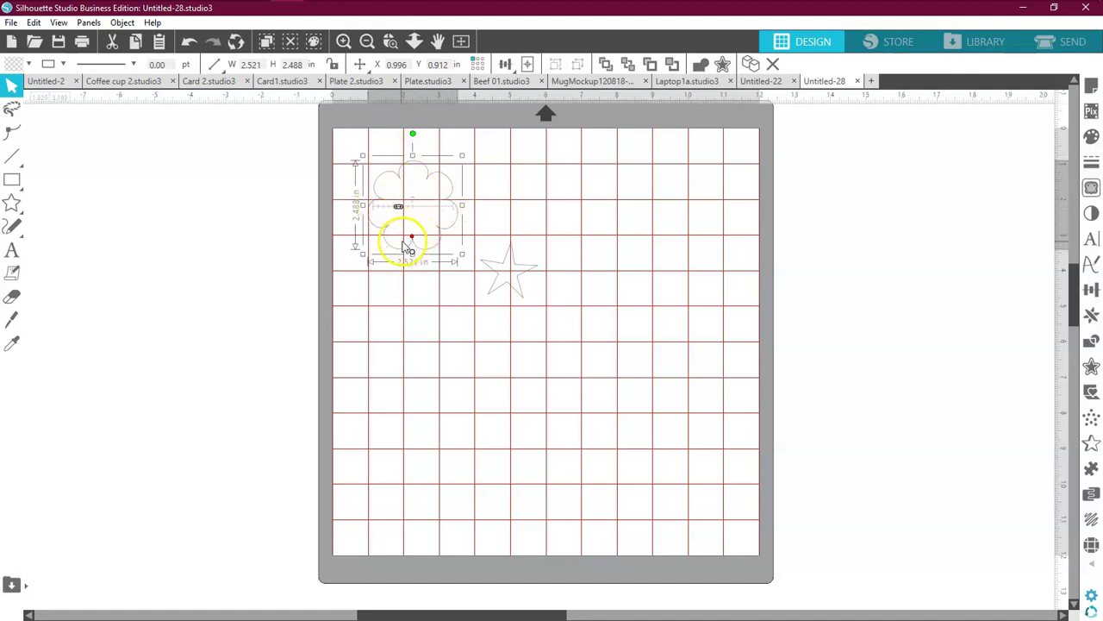
click(426, 297)
click(433, 250)
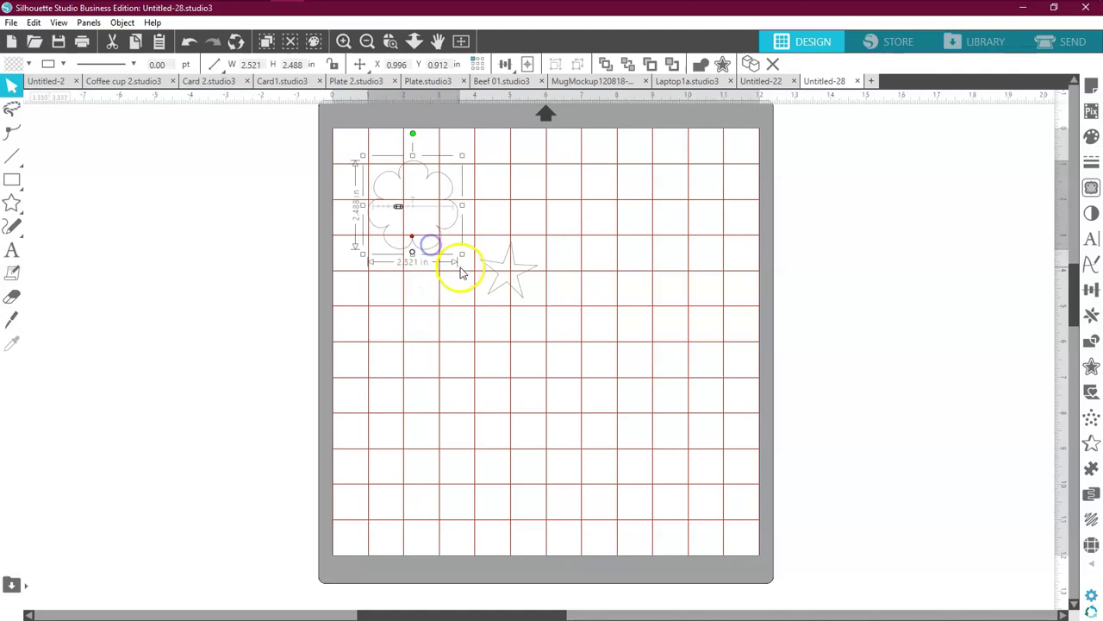
drag(461, 255, 421, 219)
click(406, 250)
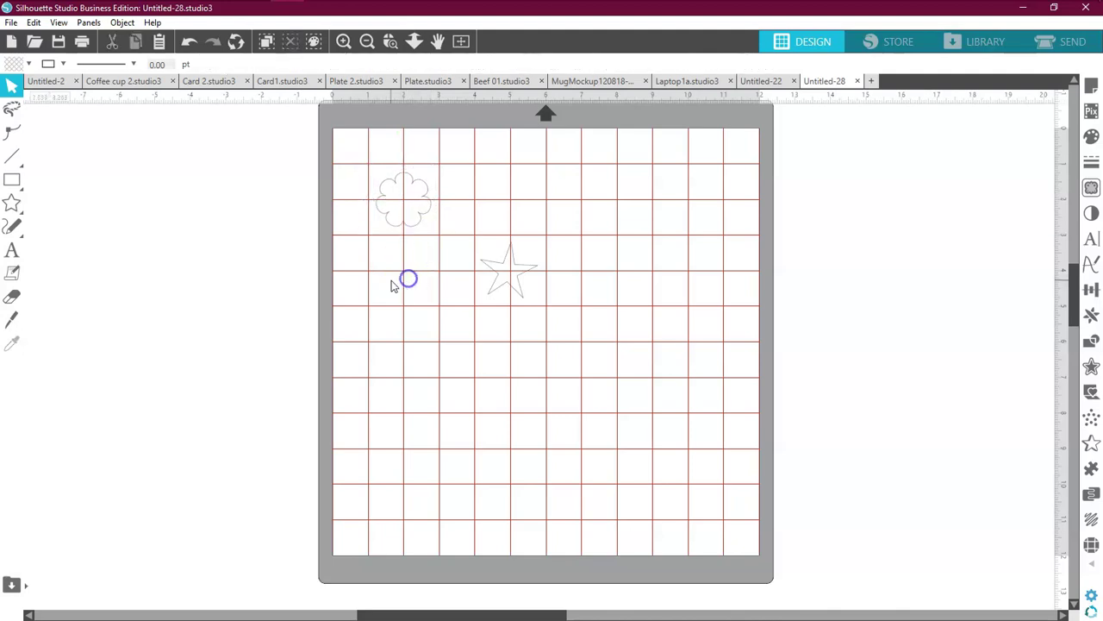
drag(509, 298, 488, 219)
Step: Convert the flower shape to a path
click(409, 226)
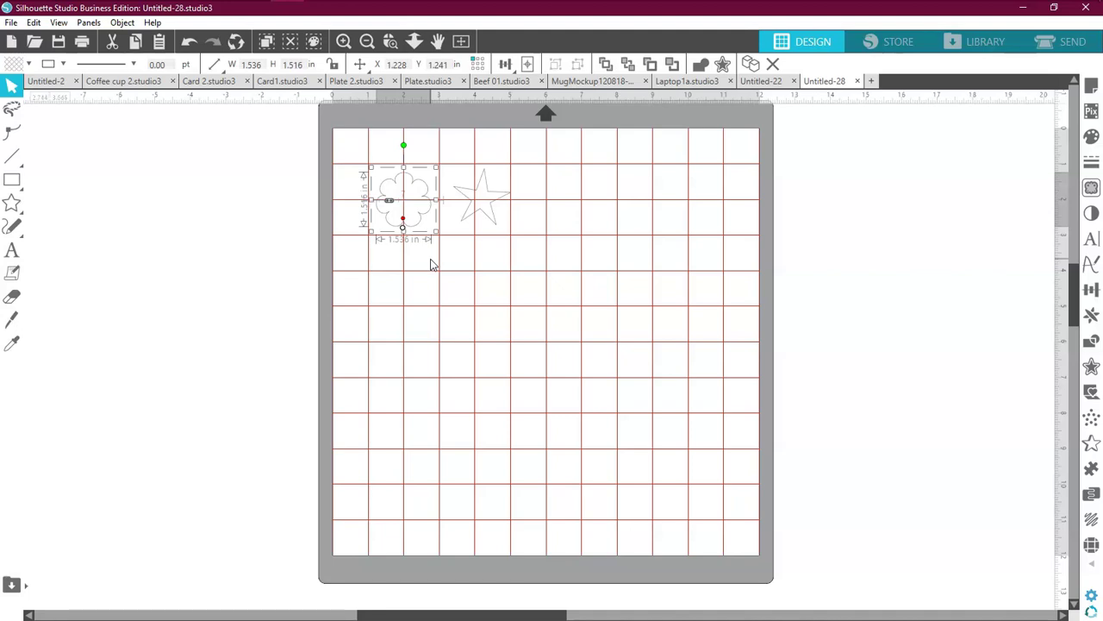
right_click(412, 228)
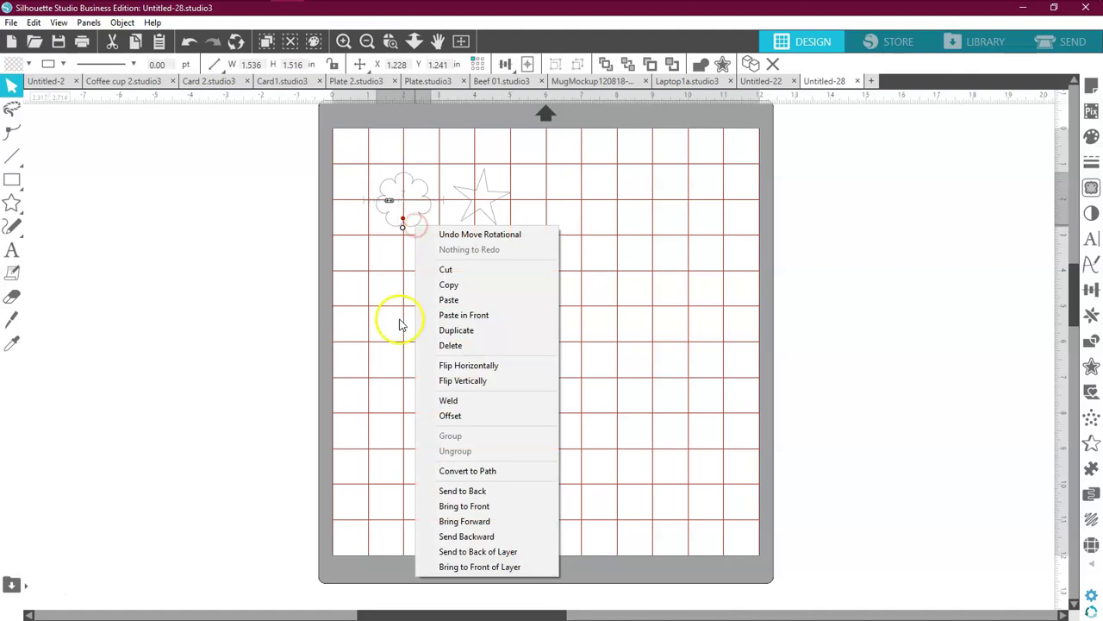
click(444, 470)
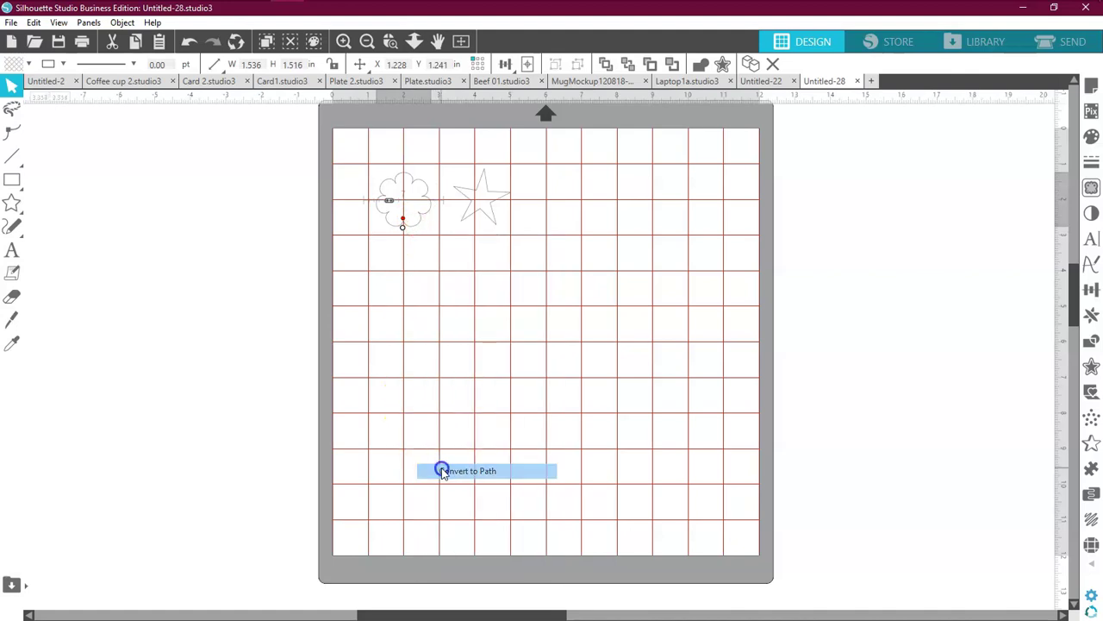
Step: Enlarge the star to about 1.85 by 1.86 in using its outer-point control
click(498, 225)
right_click(498, 226)
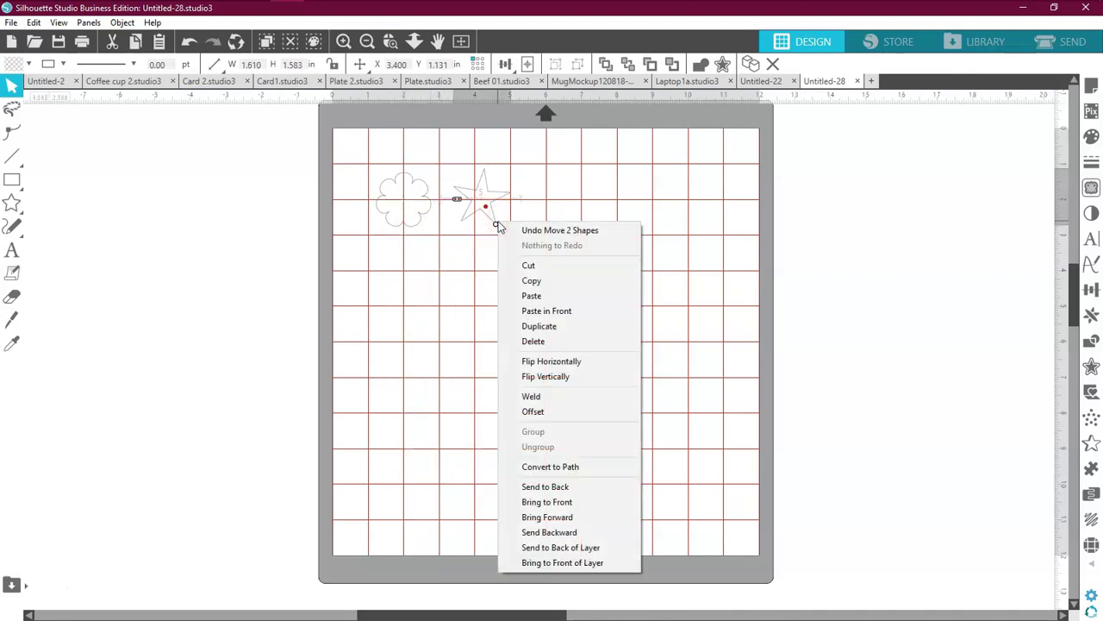
click(468, 233)
click(496, 226)
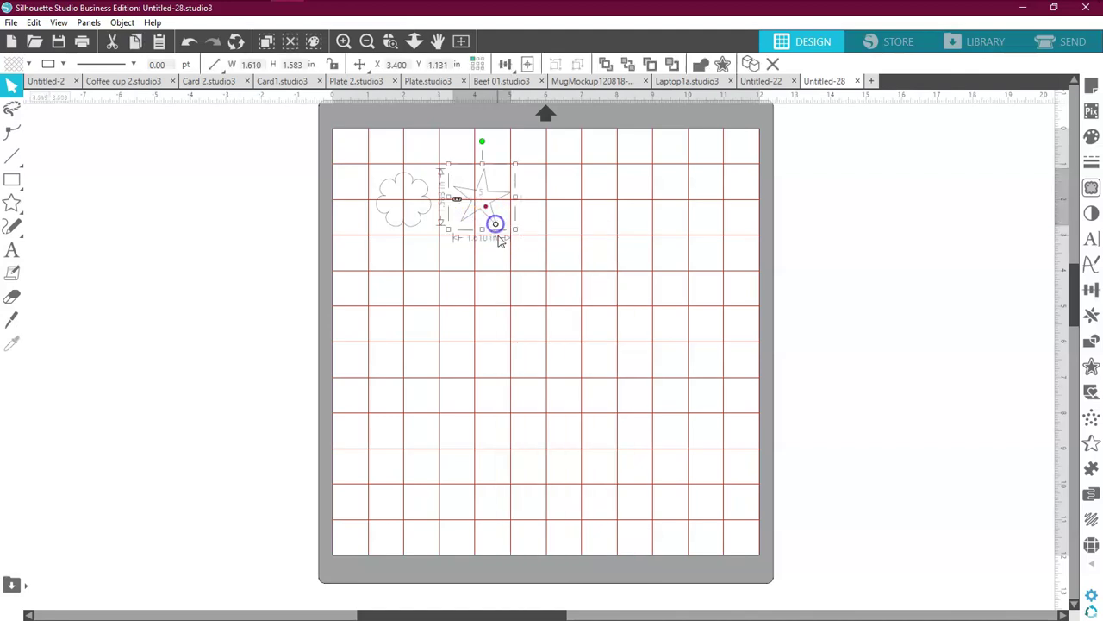
drag(497, 225, 497, 231)
Step: Convert the star shape to a path
right_click(496, 243)
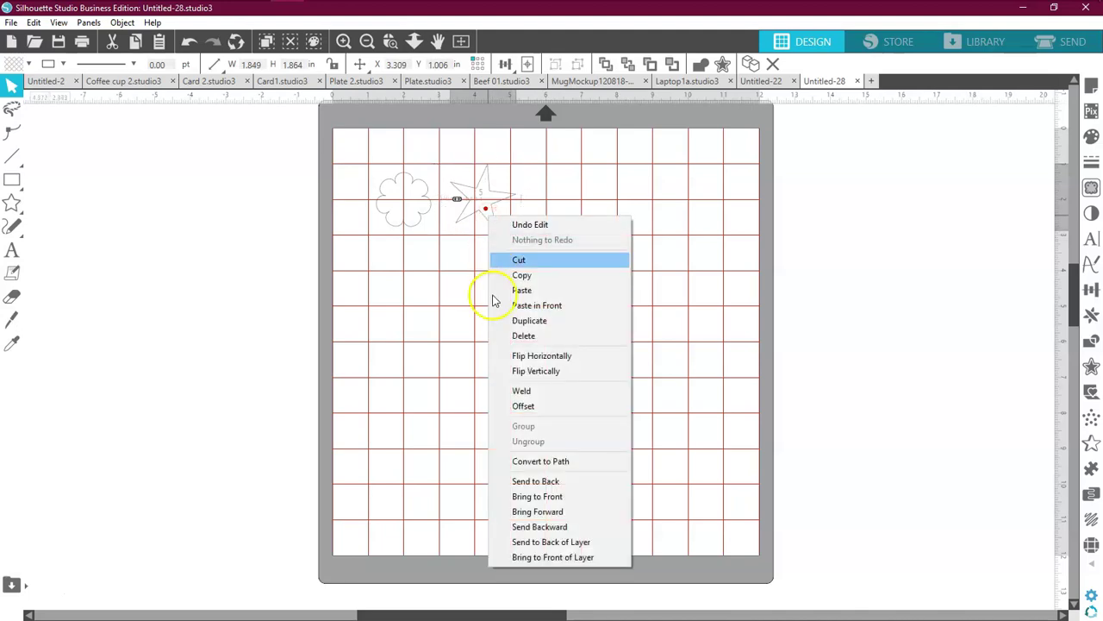
click(523, 462)
click(455, 354)
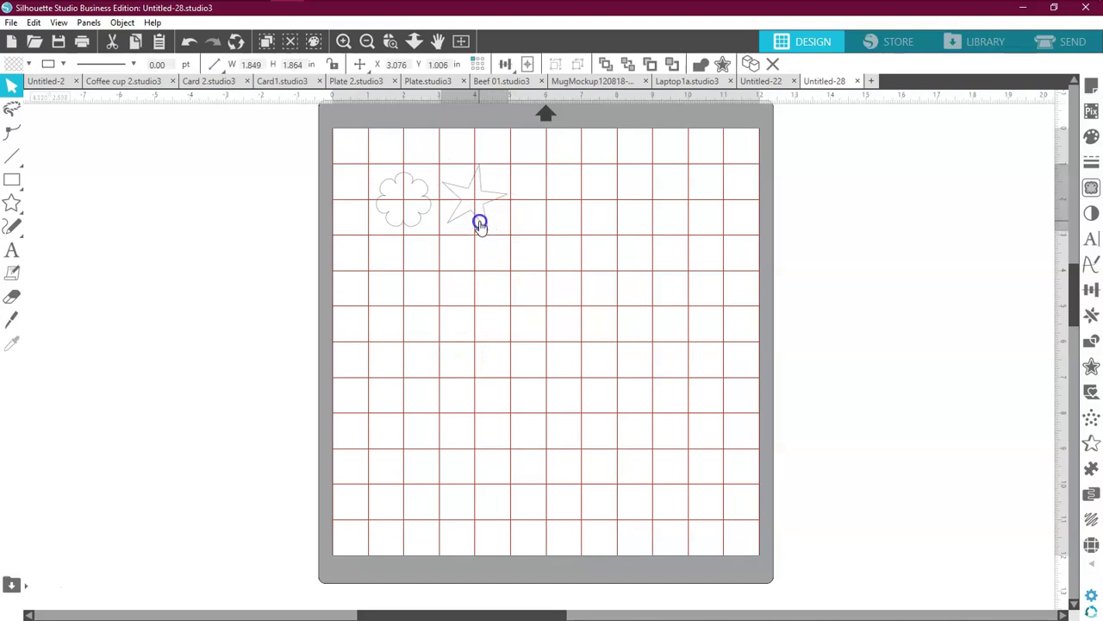
Step: Move the star closer to the flower and scale it down to about 1.62 by 1.63 in
click(479, 222)
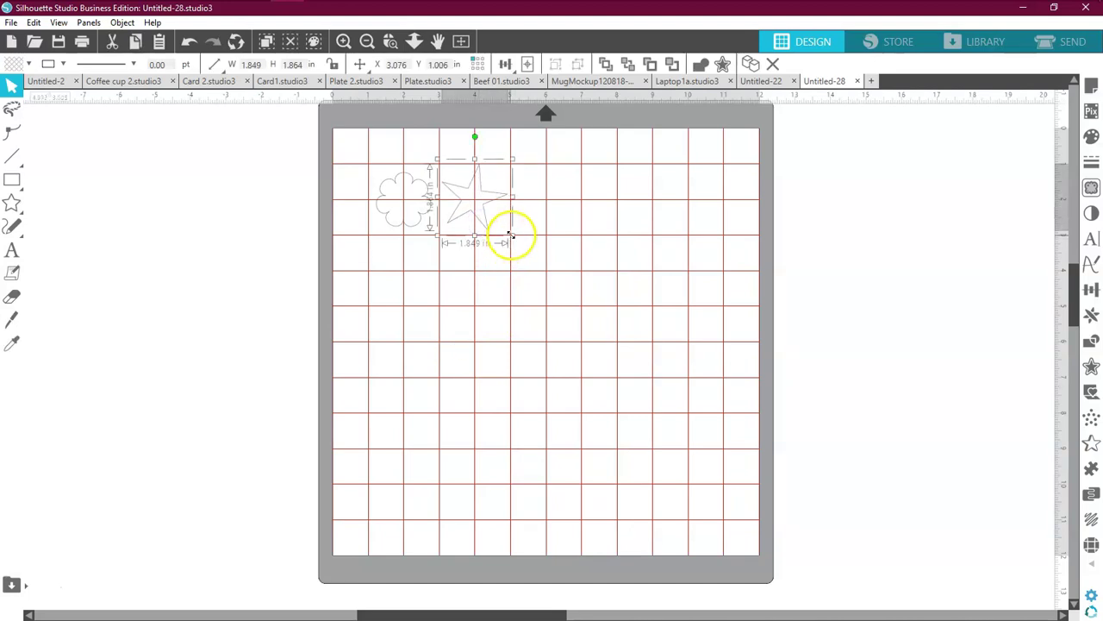
mouse_move(512, 235)
mouse_down()
mouse_move(484, 226)
mouse_move(505, 231)
mouse_up()
click(477, 213)
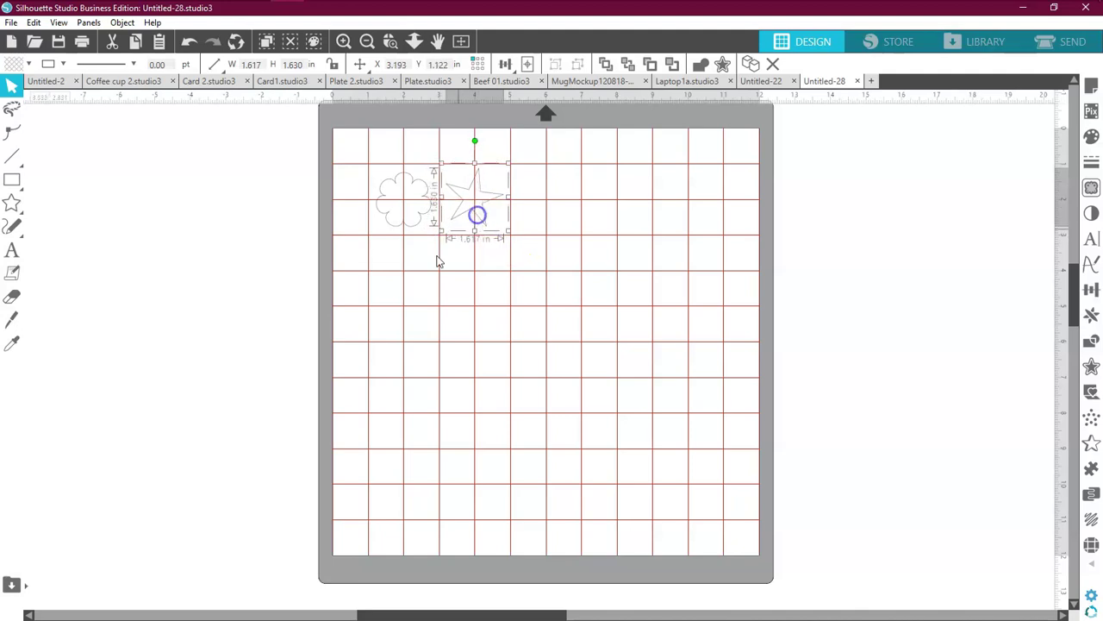
Step: Fill the flower shape with bright sky blue
click(425, 287)
click(420, 222)
click(419, 244)
click(438, 224)
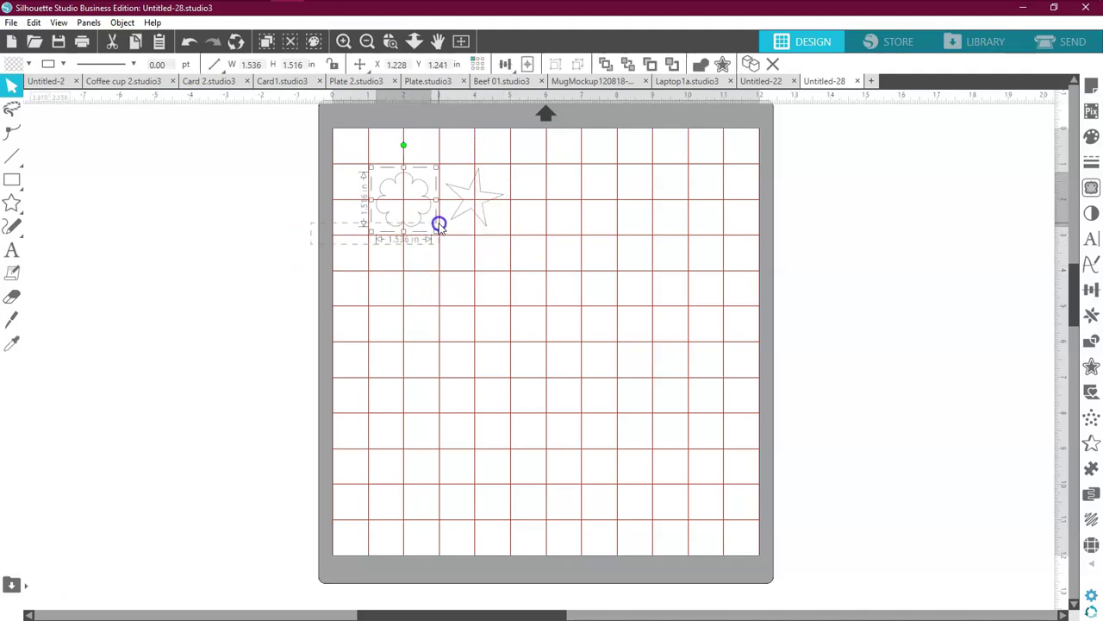
click(28, 64)
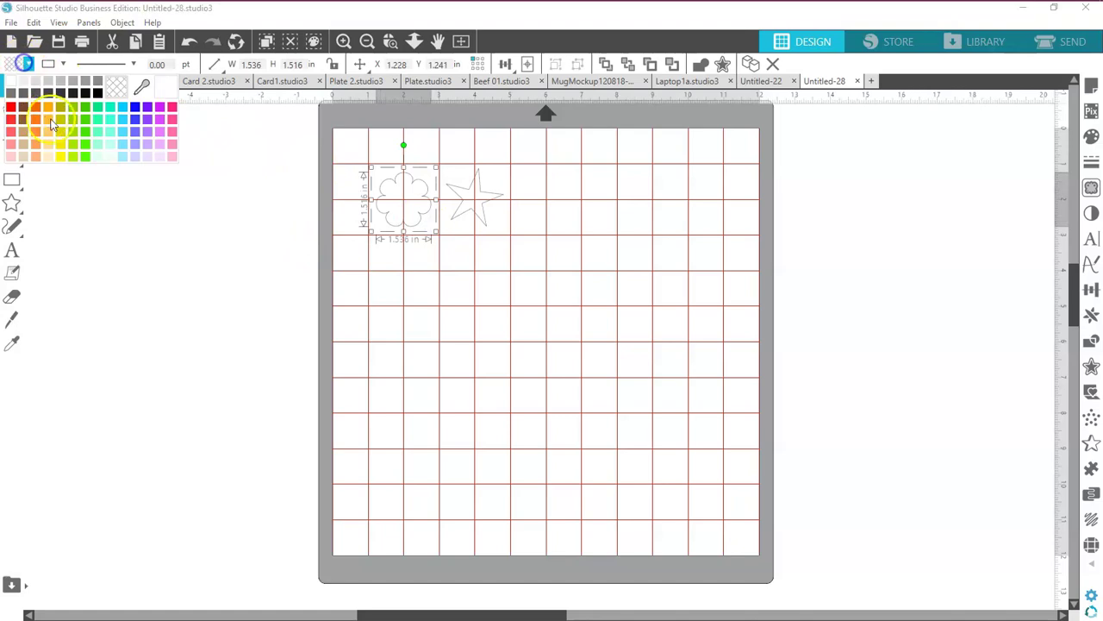
click(125, 112)
Step: Try a pale blue fill on the star shape and settle on mint green
click(481, 222)
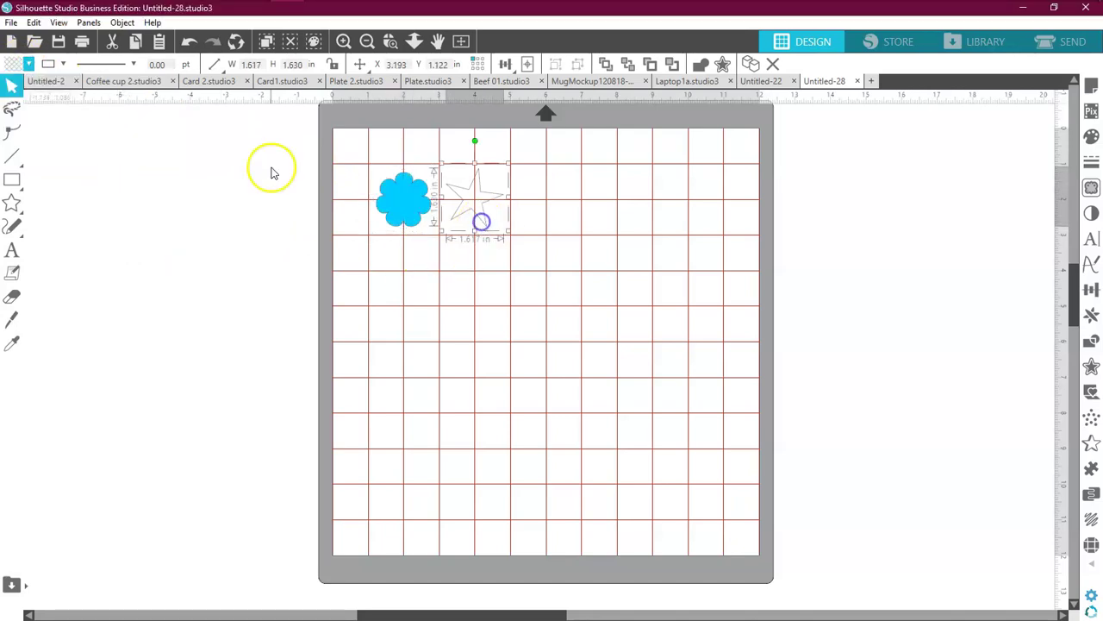
click(28, 64)
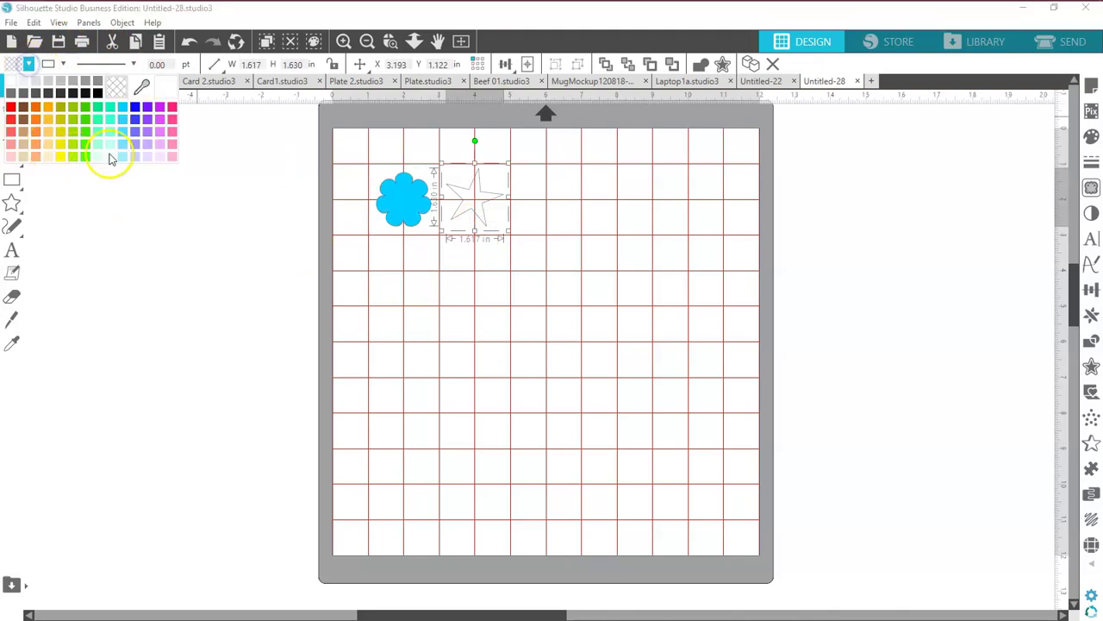
click(122, 157)
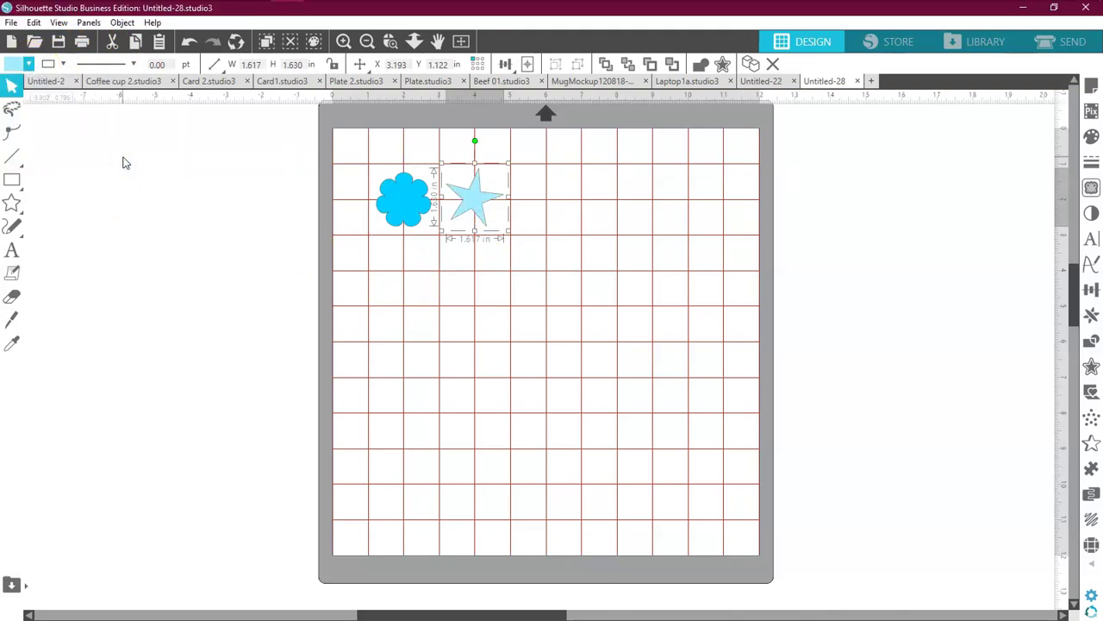
click(28, 63)
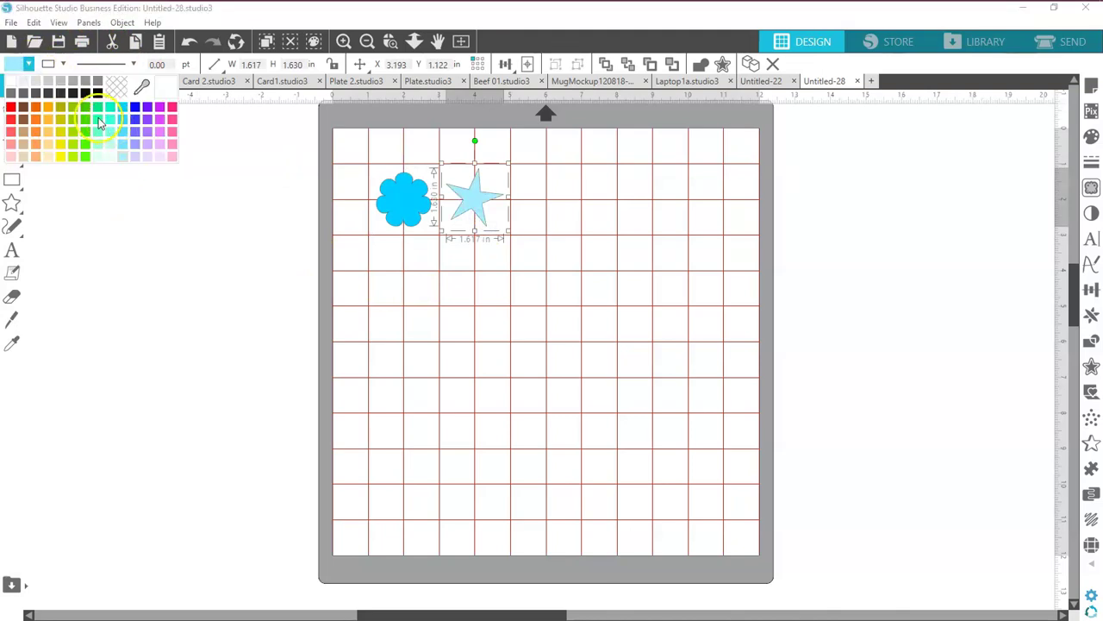
click(99, 117)
click(435, 283)
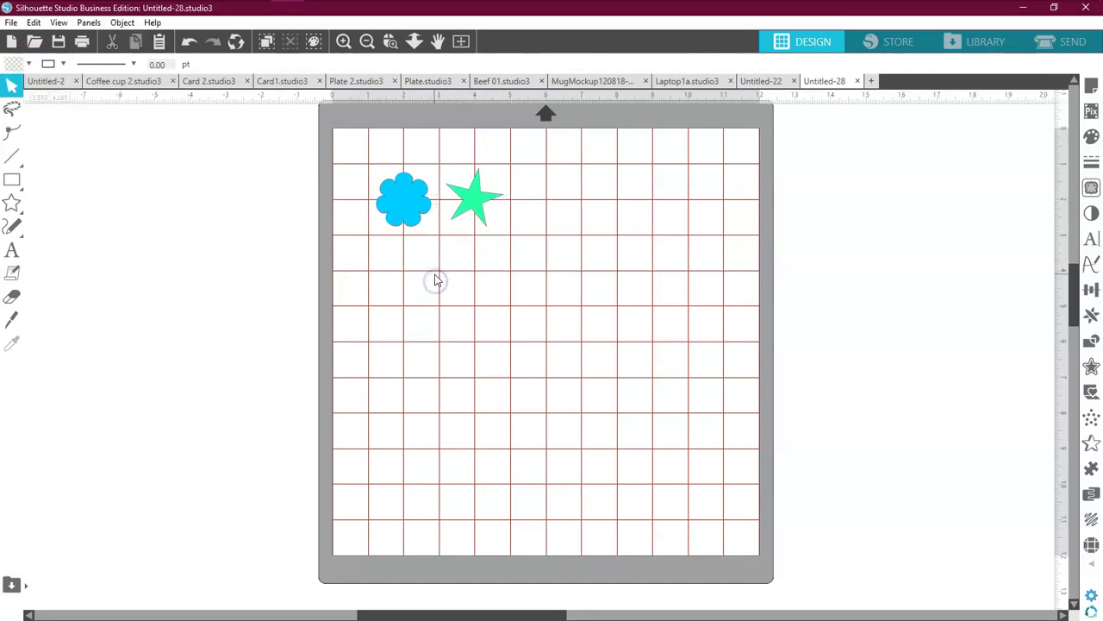
Step: Move the flower into the mat's upper-left corner at about X 0.24, Y 0.21 in and park the star off the mat
drag(418, 222, 381, 184)
drag(485, 200, 246, 251)
click(387, 184)
click(380, 179)
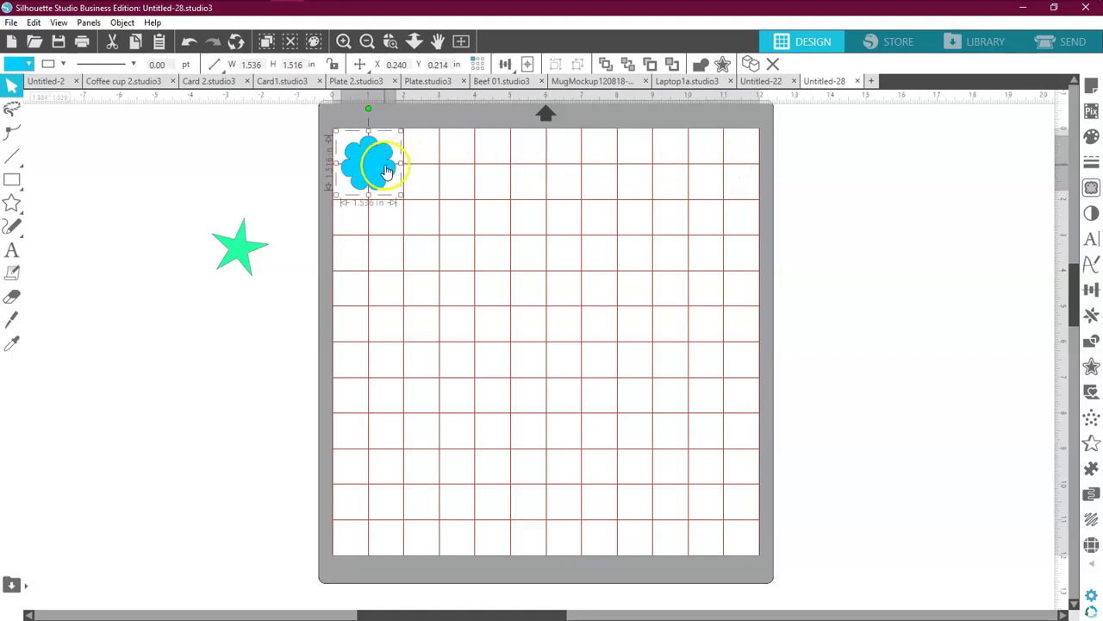
Step: Duplicate the flower to the right six times to build a row of seven across the mat
click(1091, 316)
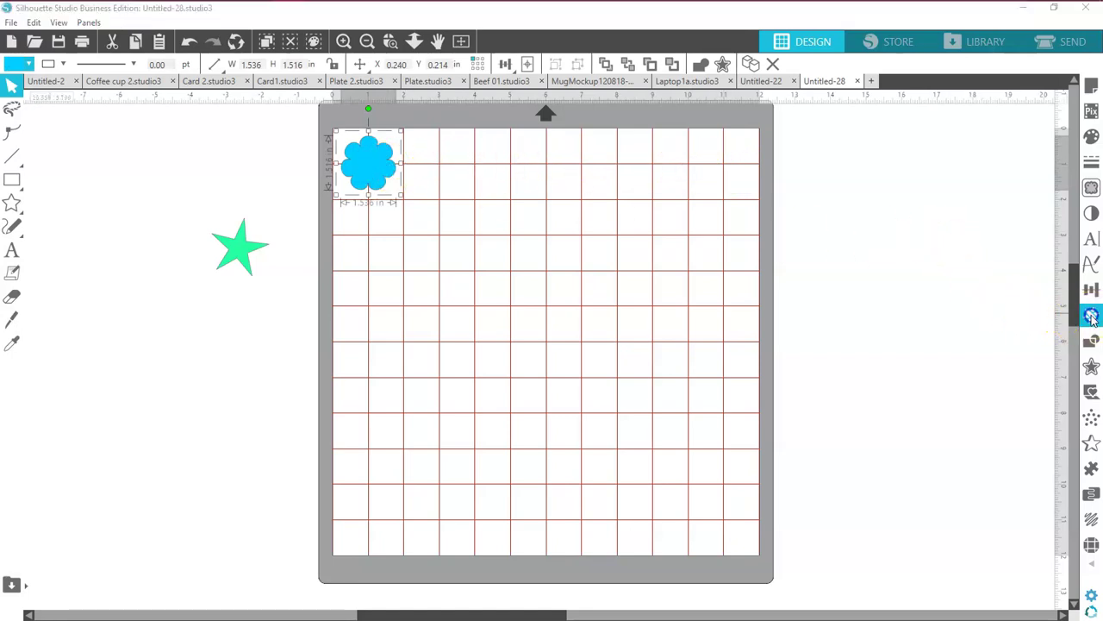
click(980, 169)
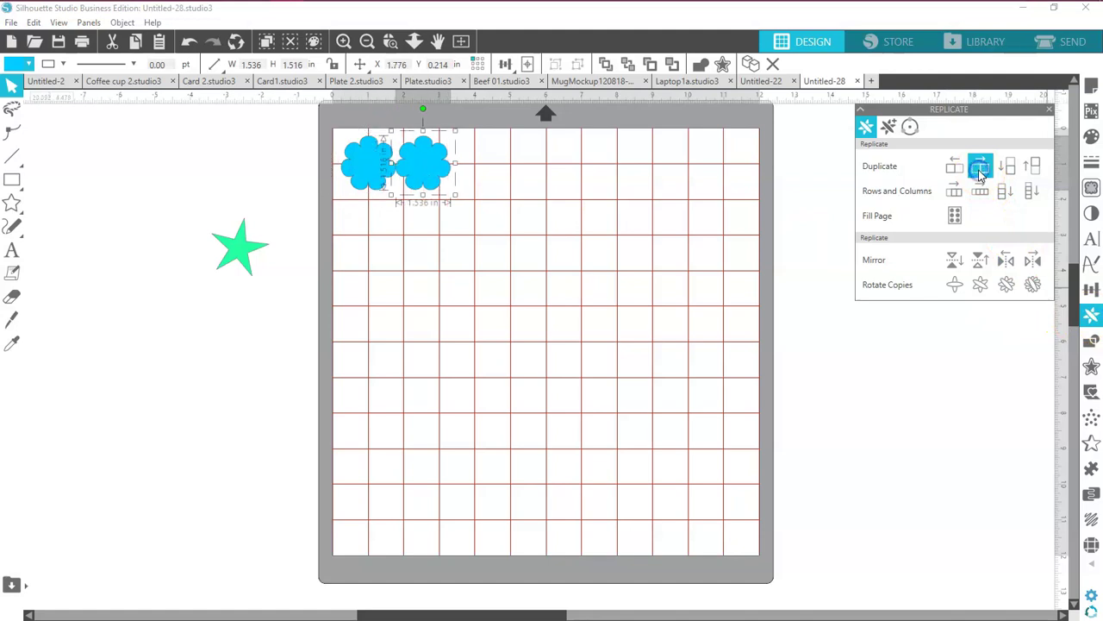
click(980, 169)
click(980, 169)
click(980, 169)
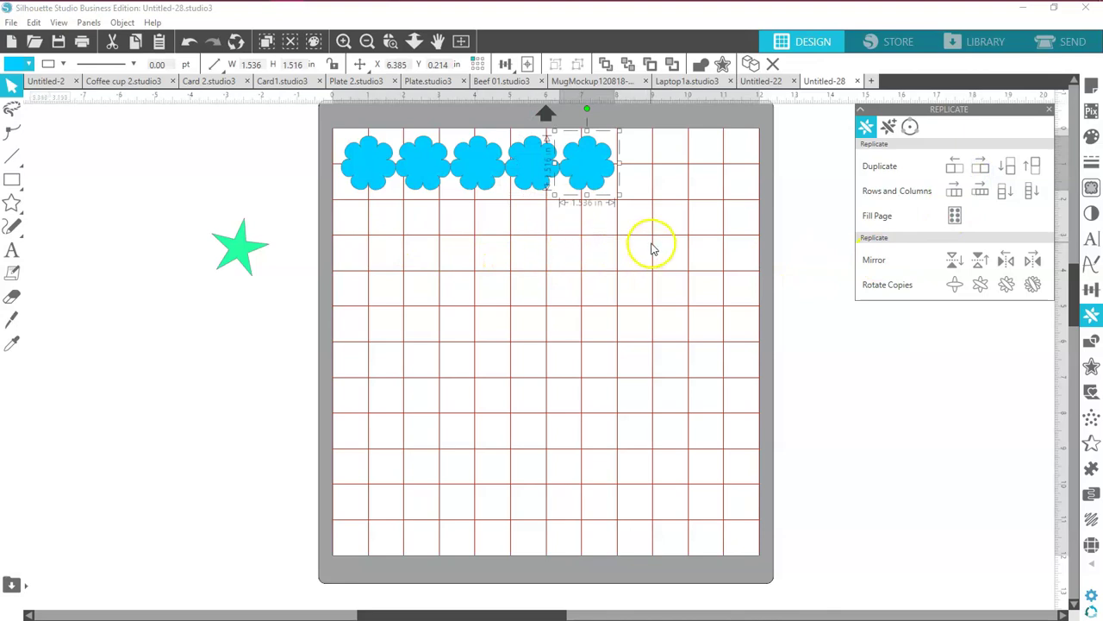
click(981, 168)
click(981, 168)
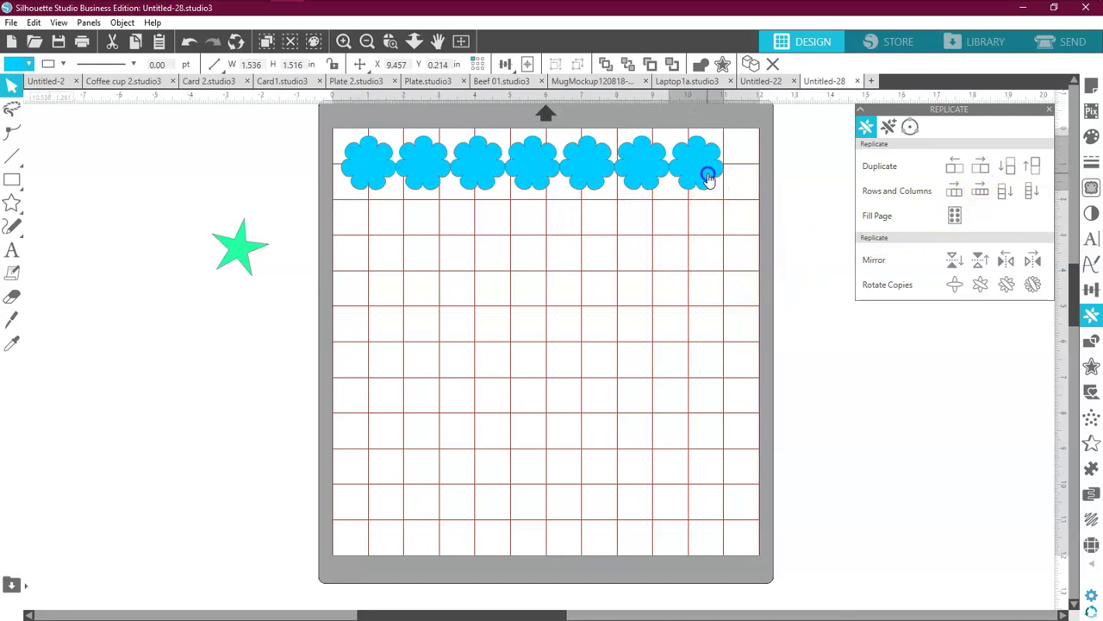
Step: Nudge the last flower toward the mat's right edge, to about X 10.23 in
key(Right)
key(Right)
key(Right)
key(Right)
key(Right)
key(Right)
key(Right)
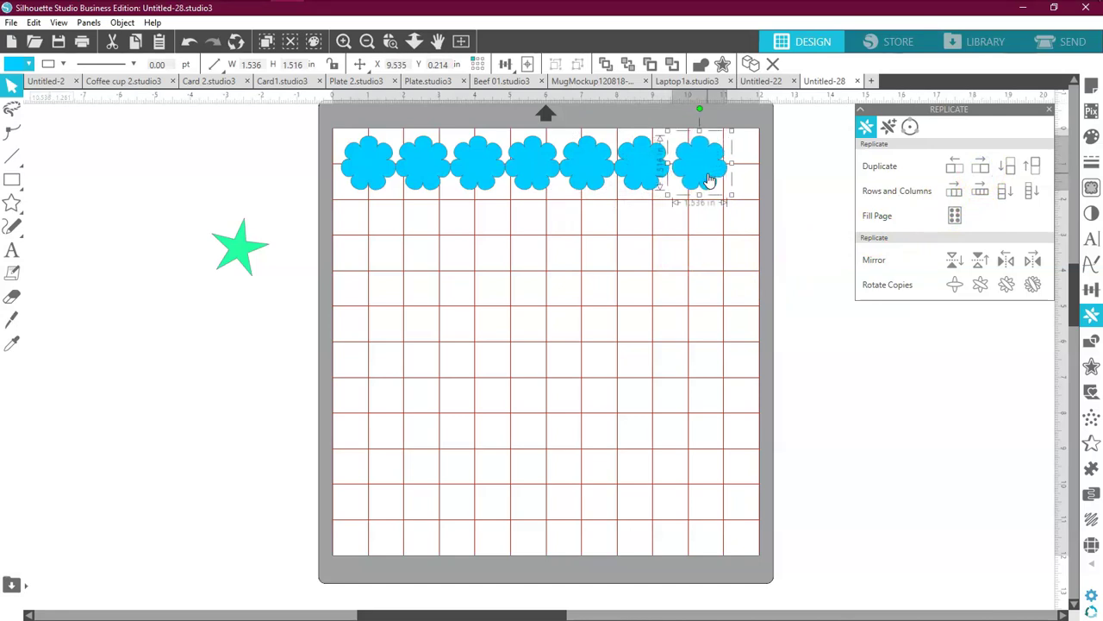
key(Right)
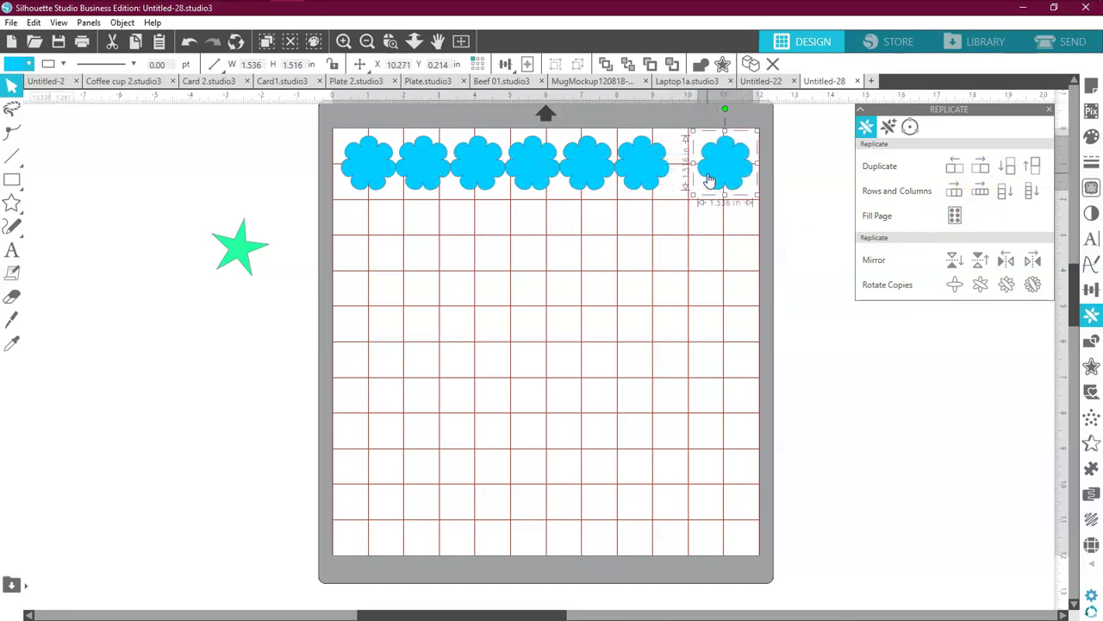
click(722, 192)
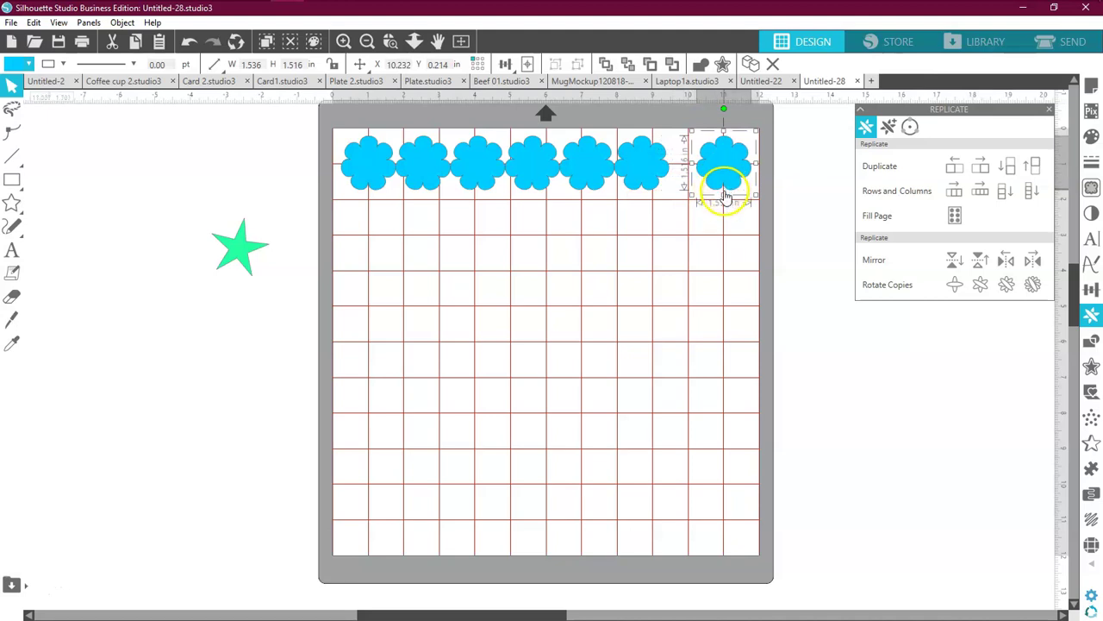
Step: Align the seven flowers by their vertical middles and space them evenly in the horizontal direction
click(384, 181)
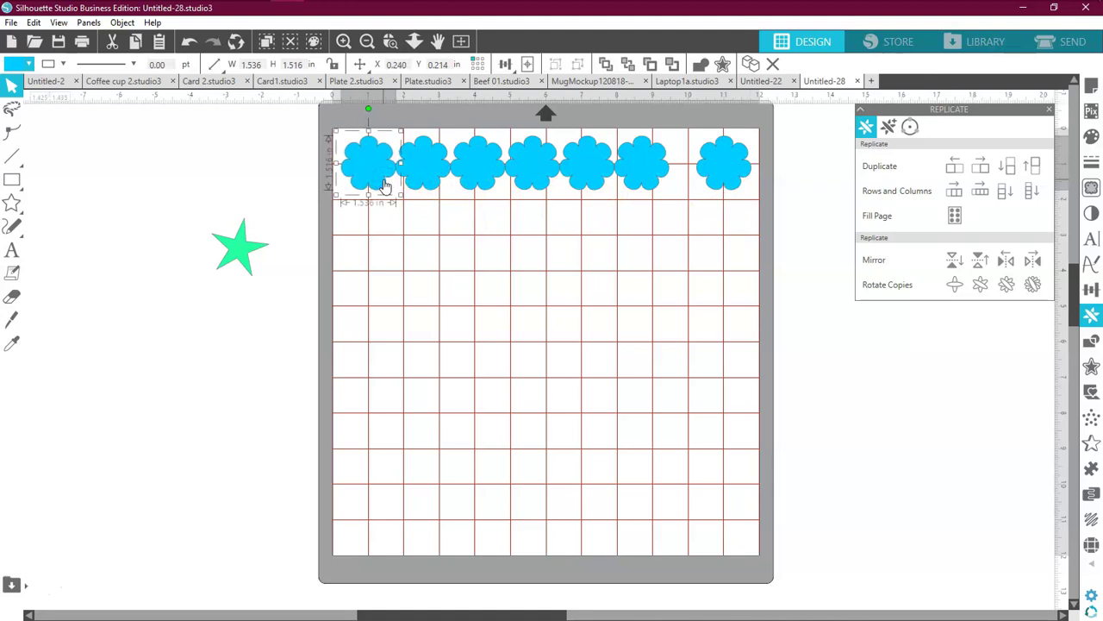
drag(315, 162, 756, 184)
click(1092, 290)
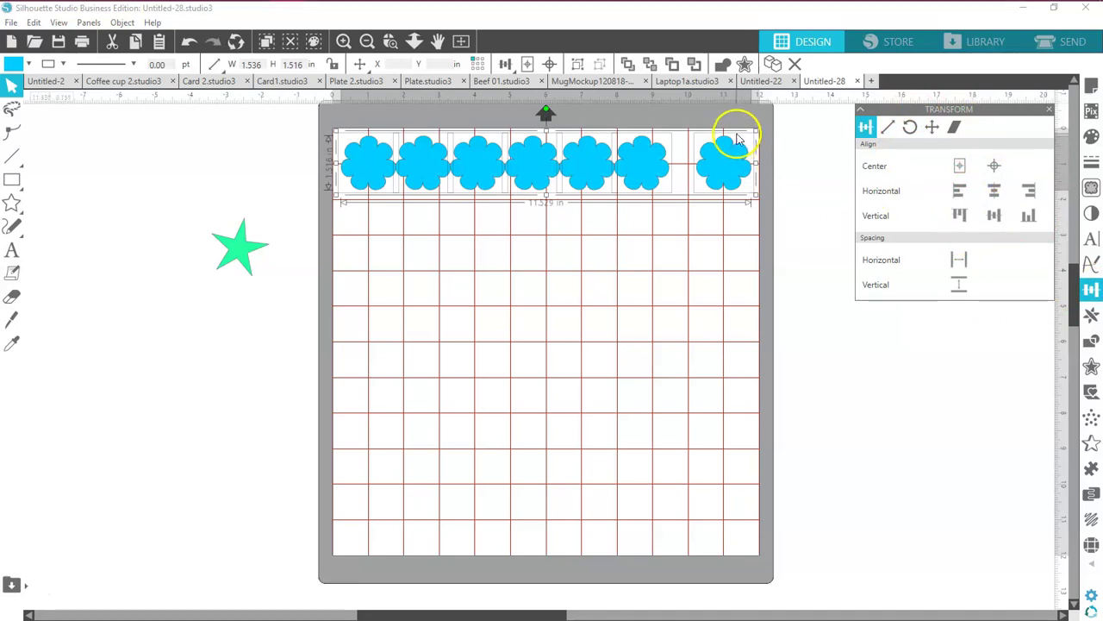
click(629, 224)
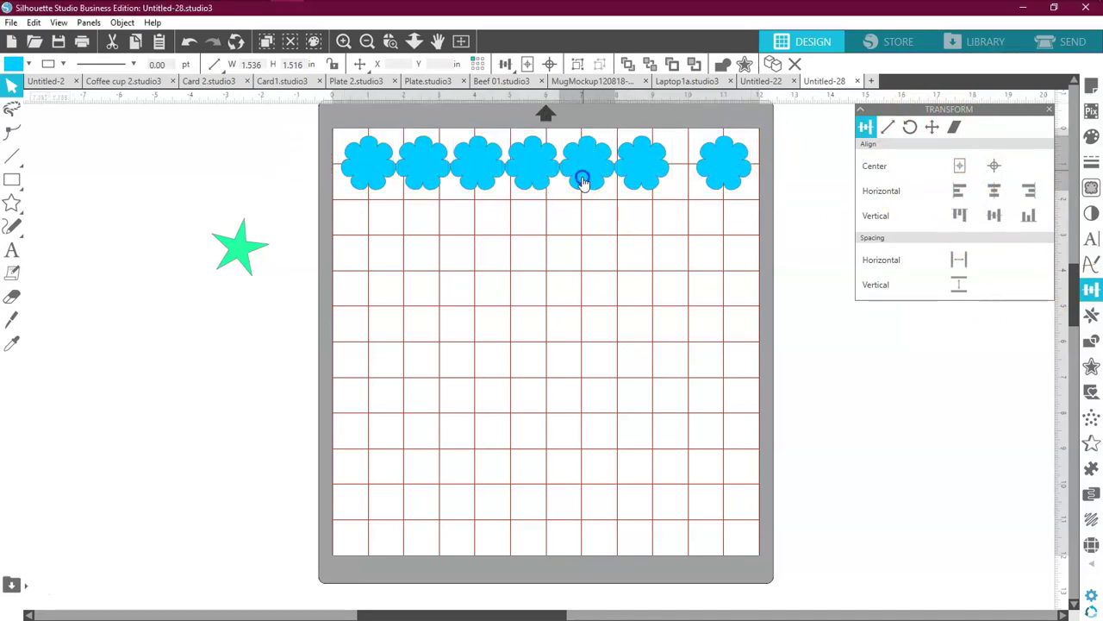
drag(584, 170, 584, 181)
drag(285, 148, 767, 182)
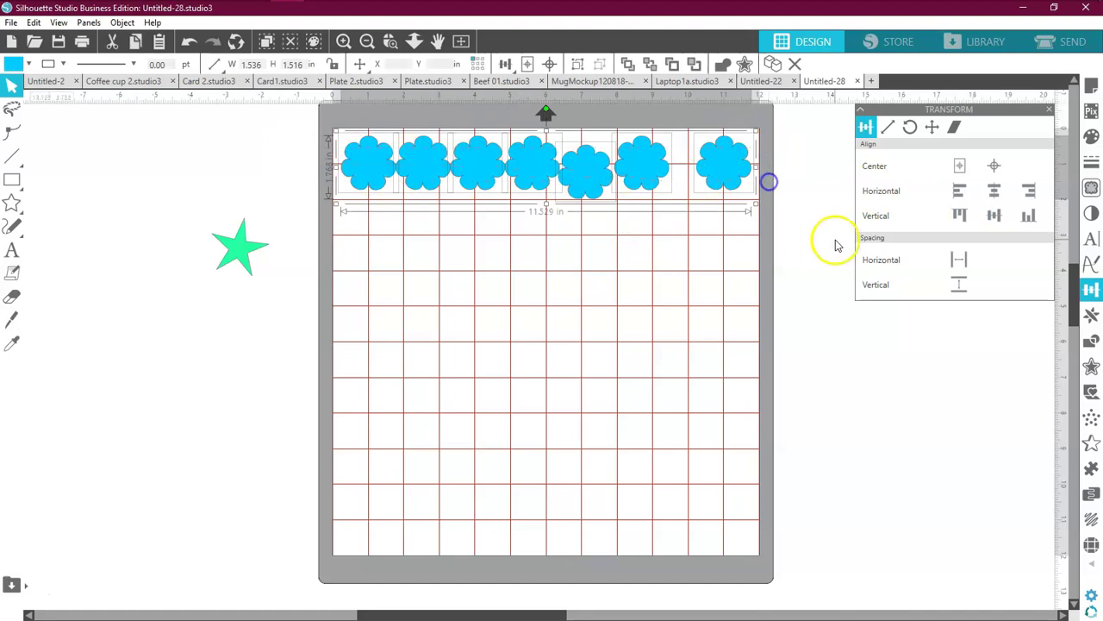
click(994, 216)
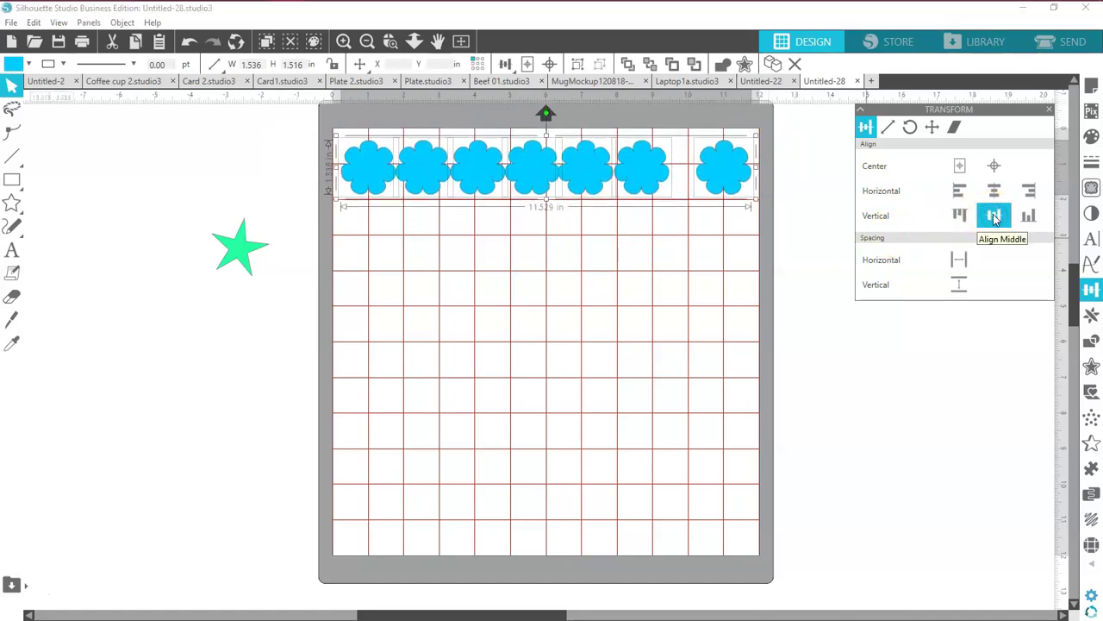
click(962, 261)
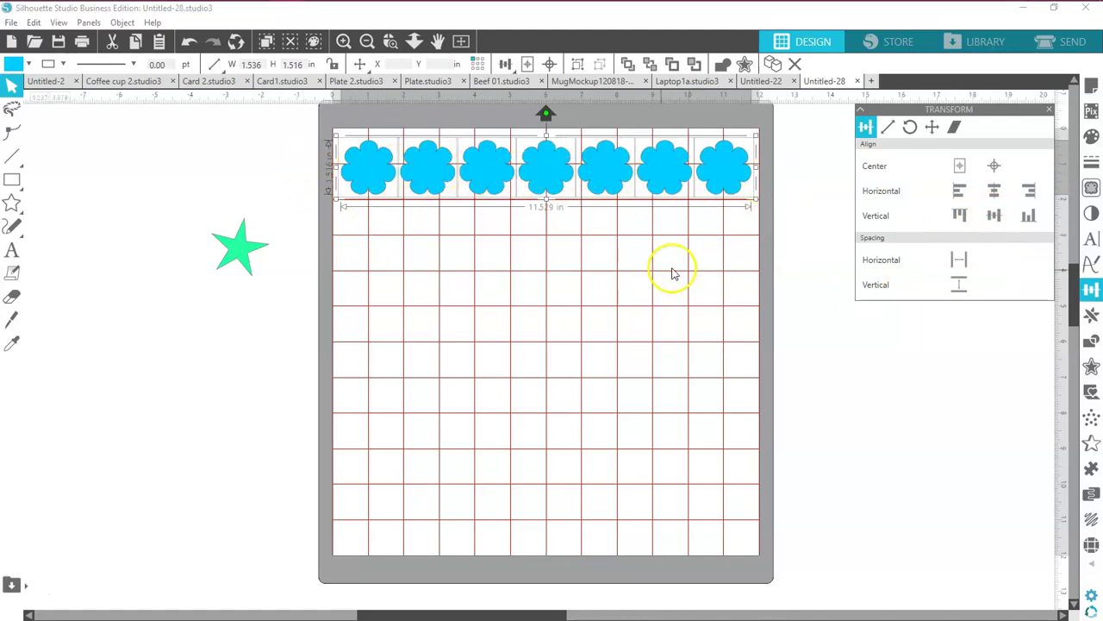
Step: Nudge the whole flower row slightly upward on the mat and deselect it
key(Up)
key(Up)
key(Up)
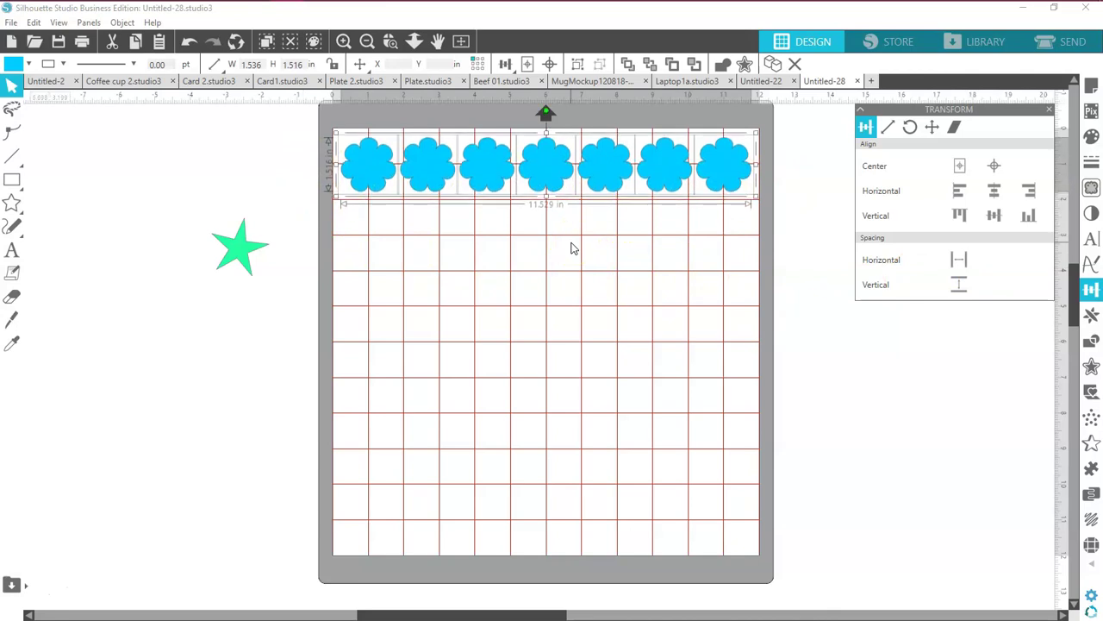
key(Up)
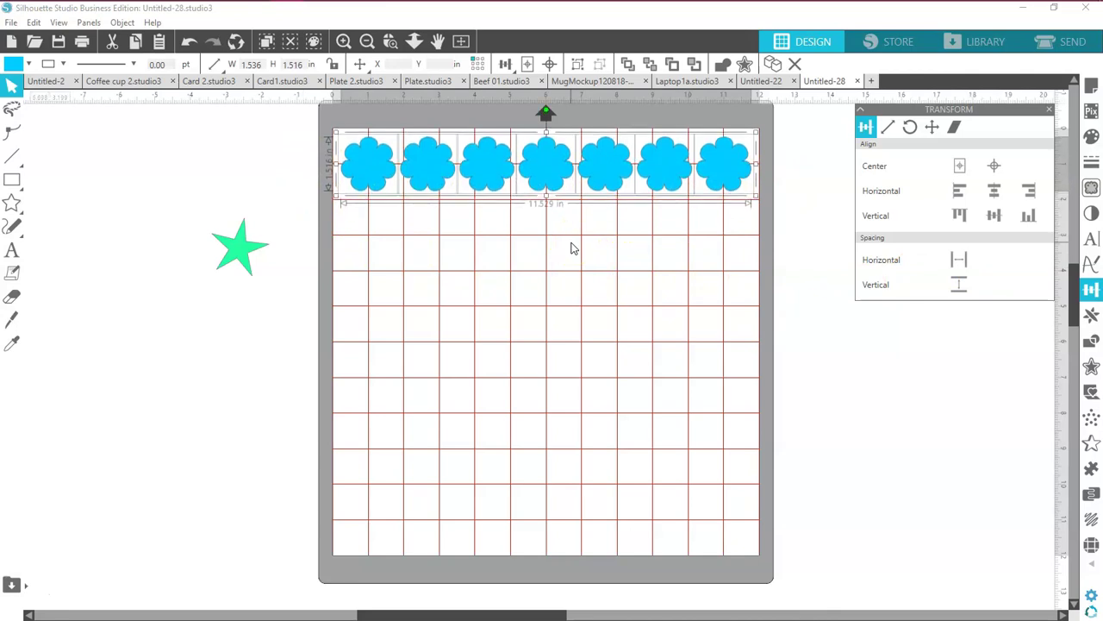
key(Up)
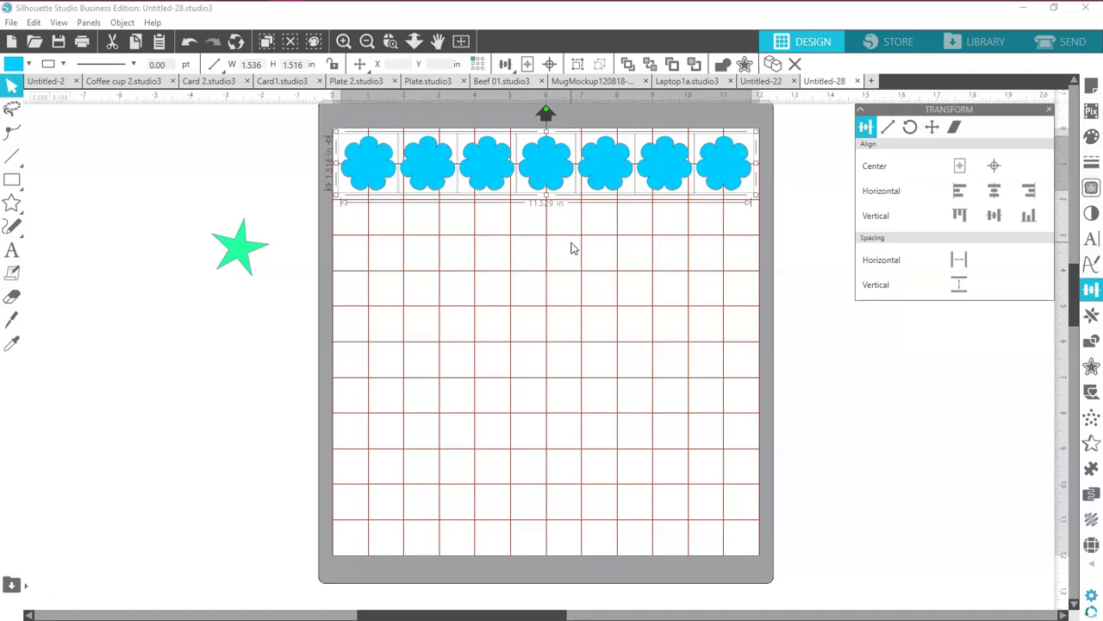
click(597, 301)
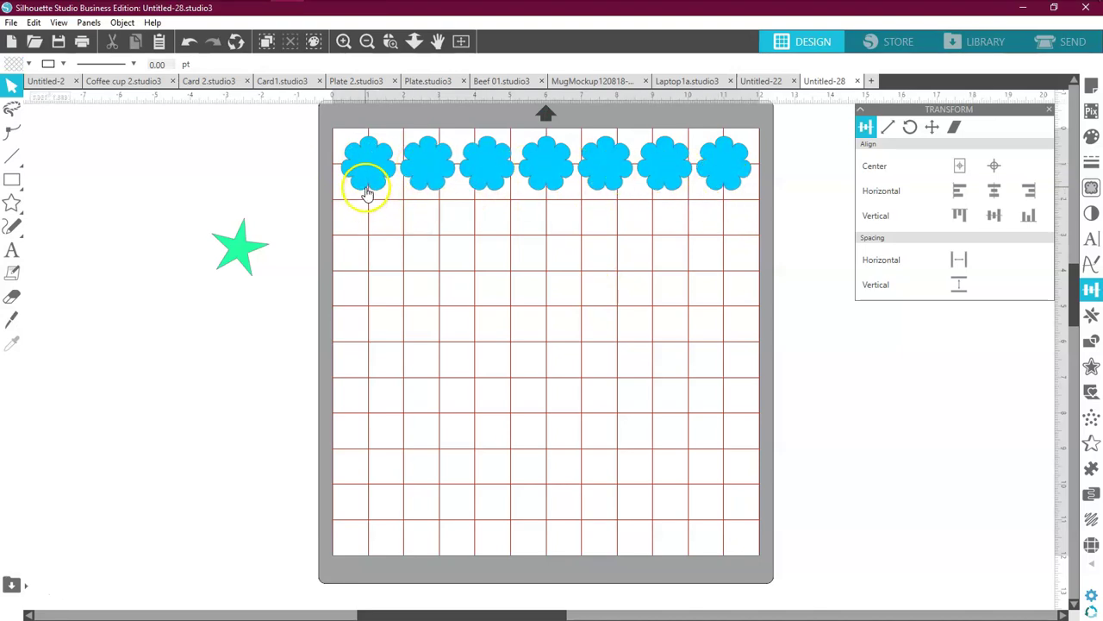
Step: Take the second flower out of the row, park it off the mat, and roughly spread the remaining flowers across the gap
drag(435, 164, 431, 228)
drag(482, 164, 443, 160)
click(545, 164)
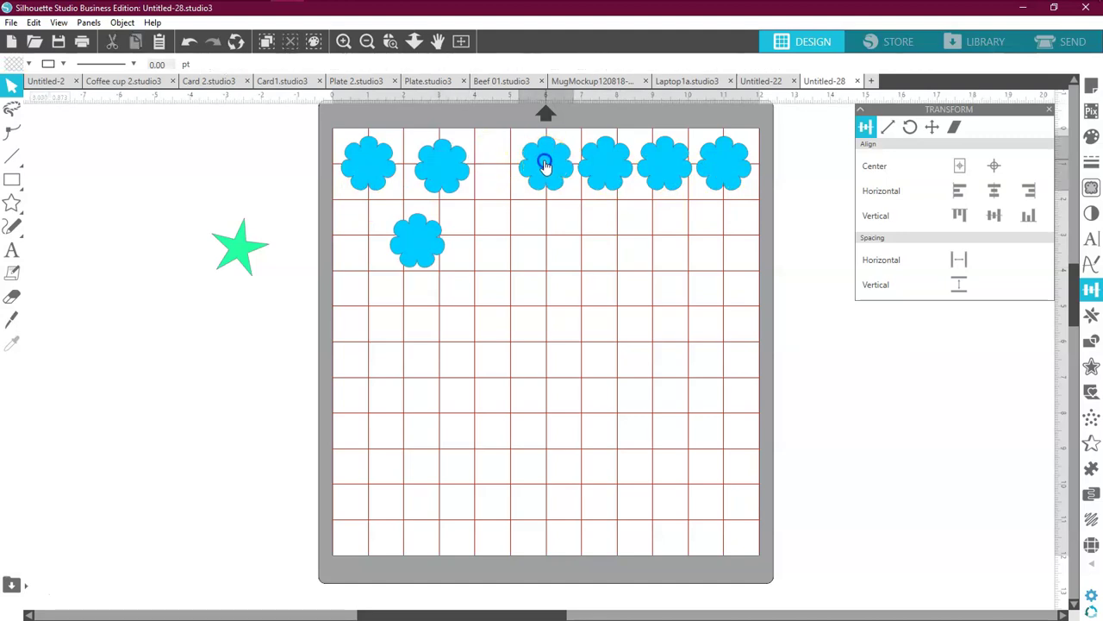
drag(545, 164, 512, 164)
drag(600, 163, 586, 169)
click(661, 169)
drag(662, 168, 649, 165)
click(722, 164)
click(506, 244)
drag(417, 243, 227, 158)
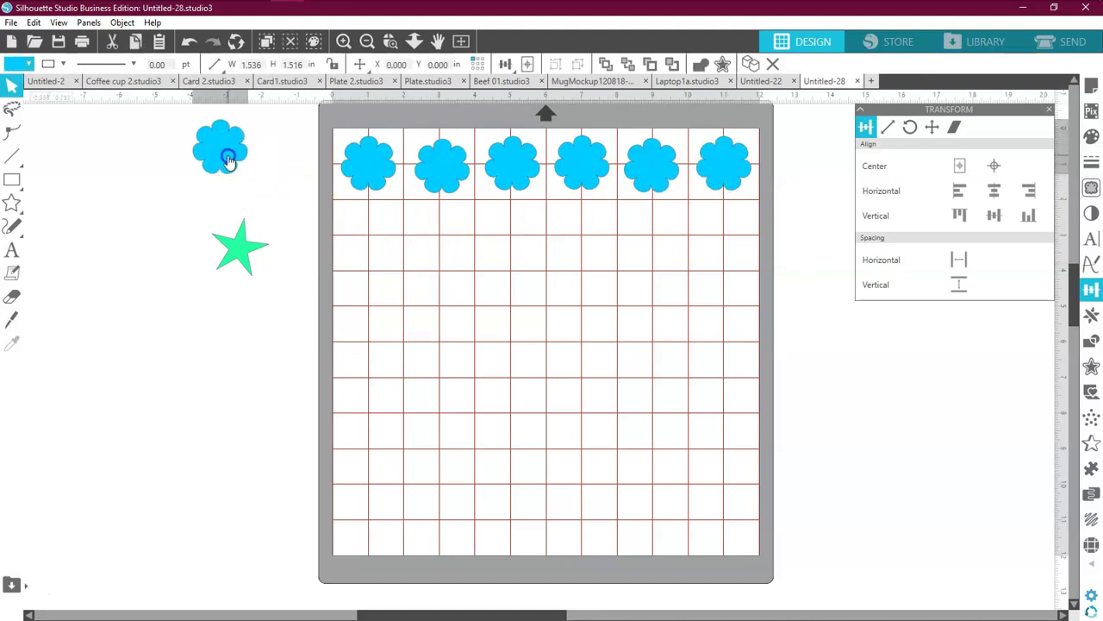
Step: Align the six remaining flowers by their middles and distribute them evenly across the row
drag(305, 164, 739, 167)
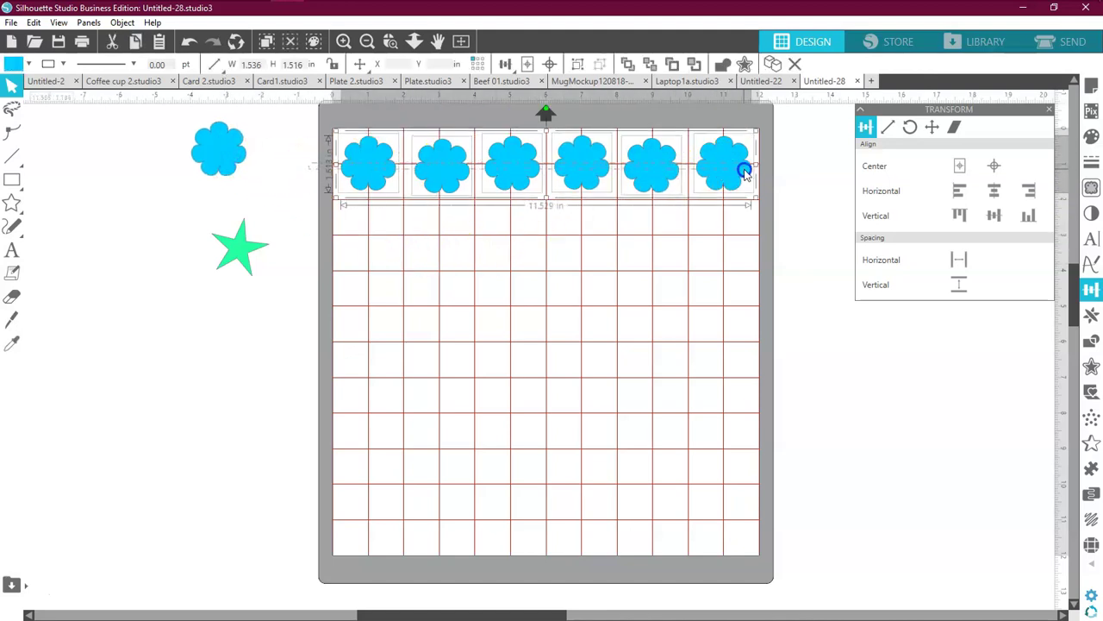
click(994, 216)
click(960, 260)
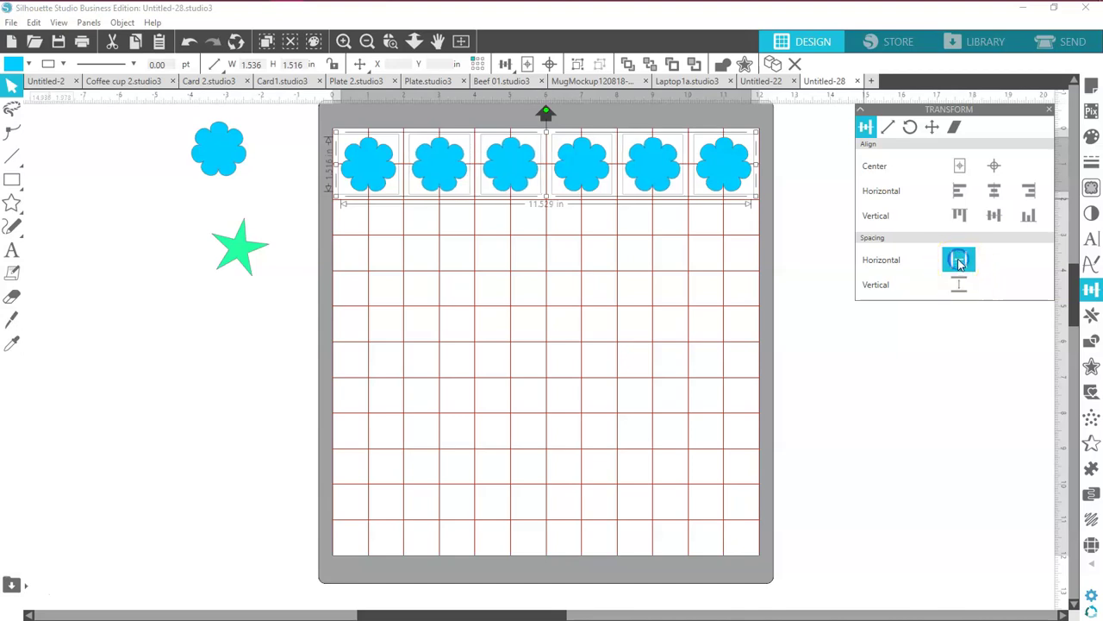
click(421, 315)
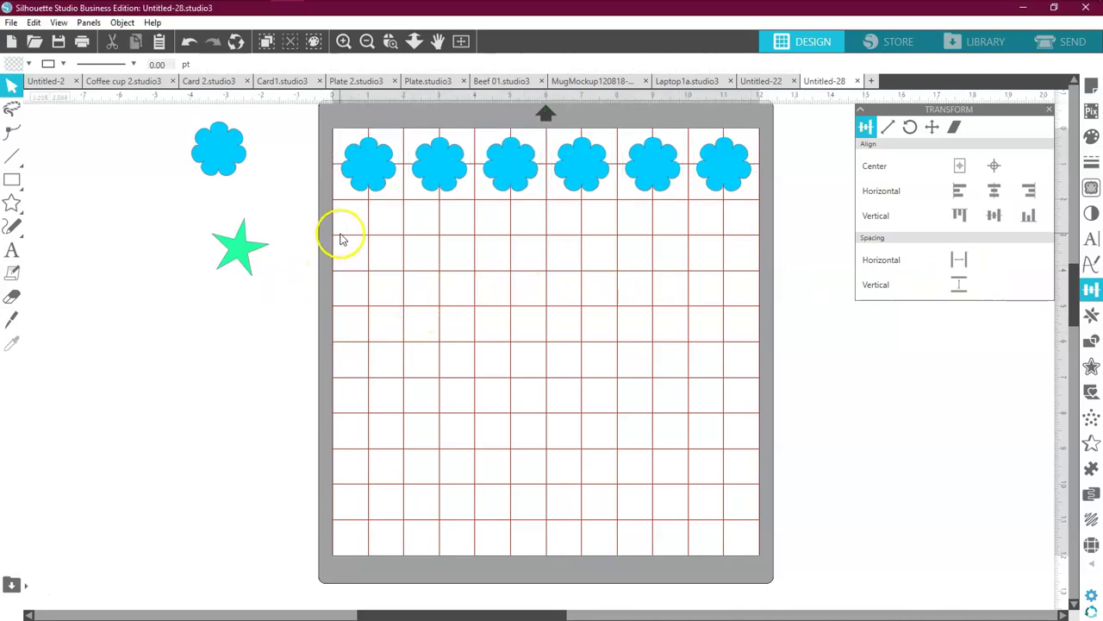
Step: Place the star below the gap between the first two flowers, at about X 1.18, Y 2.19 in, and duplicate it rightward four times
drag(244, 263, 408, 256)
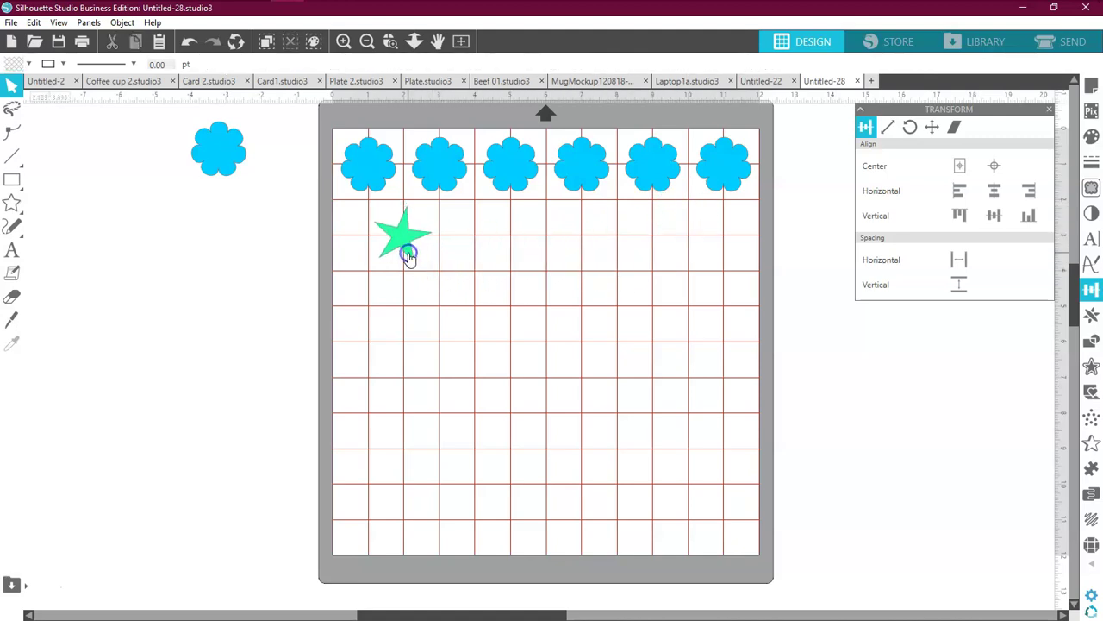
click(403, 247)
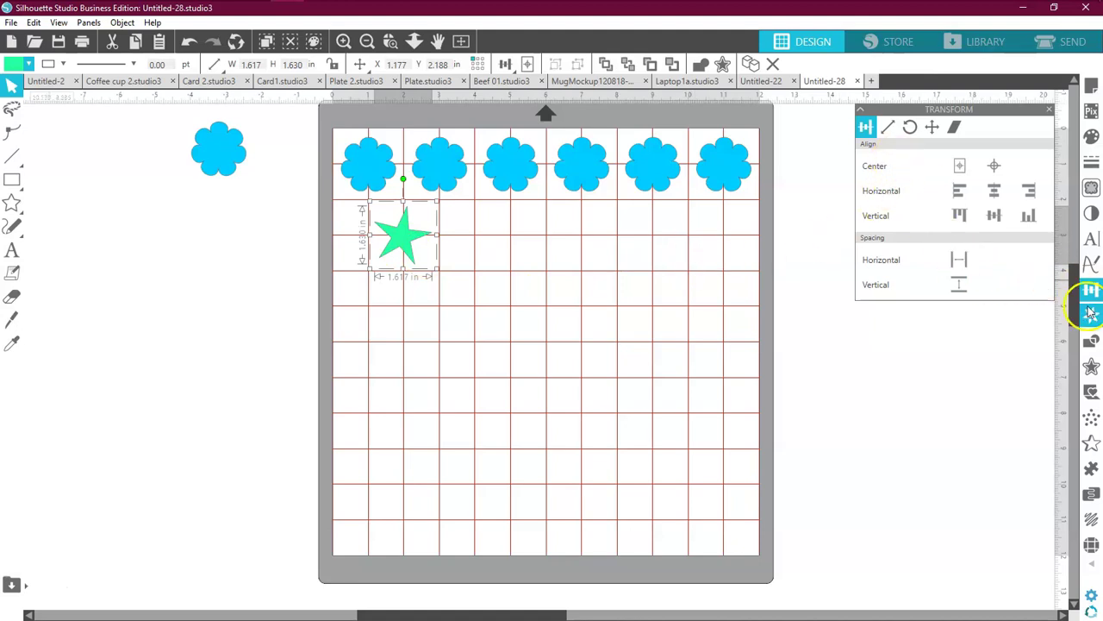
click(1090, 312)
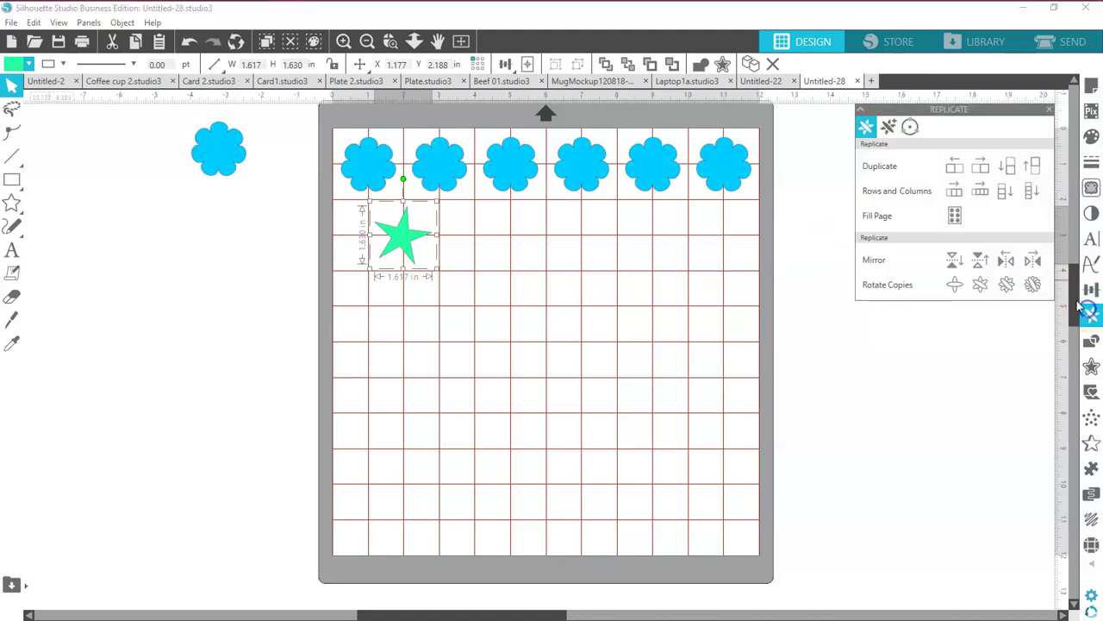
click(983, 169)
click(984, 169)
click(984, 169)
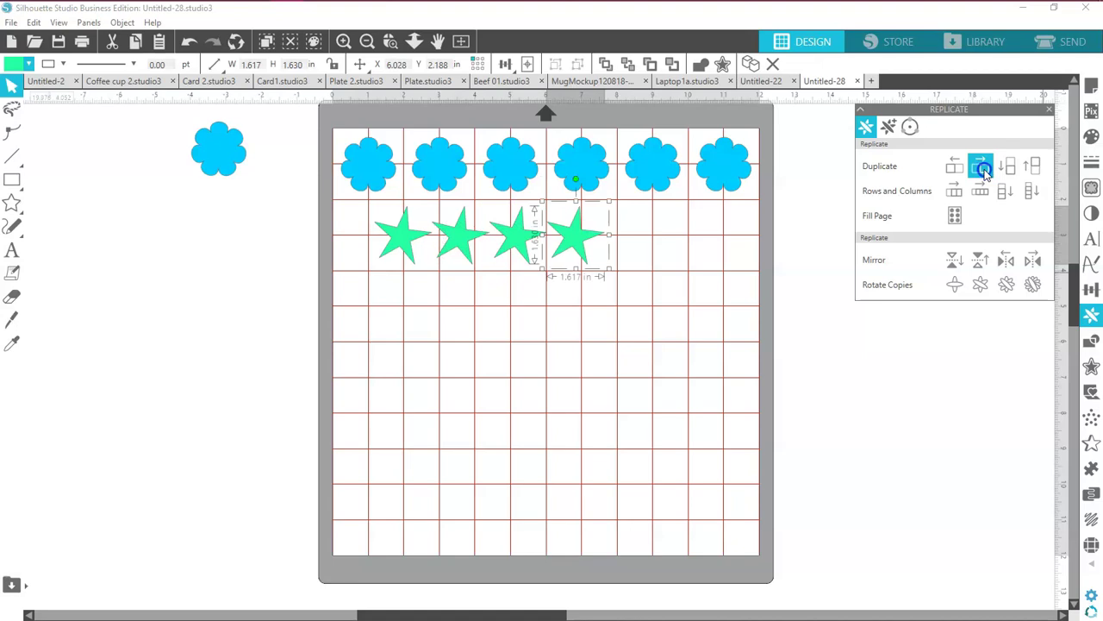
click(983, 169)
click(596, 348)
Step: Move the last star right, to below the gap between the fifth and sixth flowers
drag(635, 253, 697, 244)
click(729, 187)
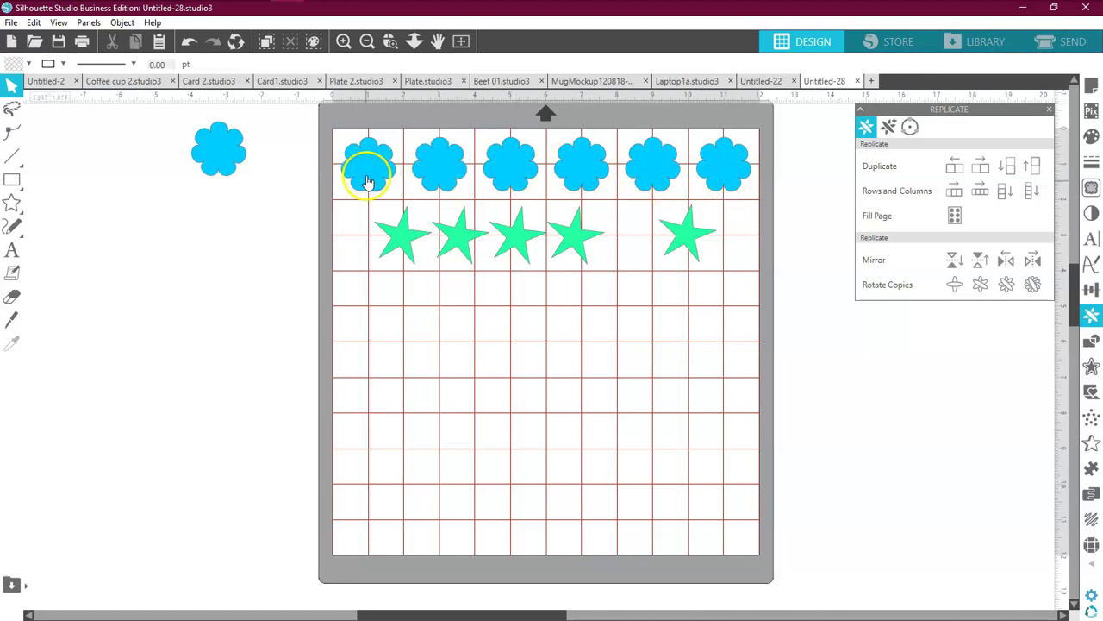
Step: Move the fourth star right, to below the gap between the fourth and fifth flowers
drag(593, 245, 627, 240)
drag(470, 252, 509, 253)
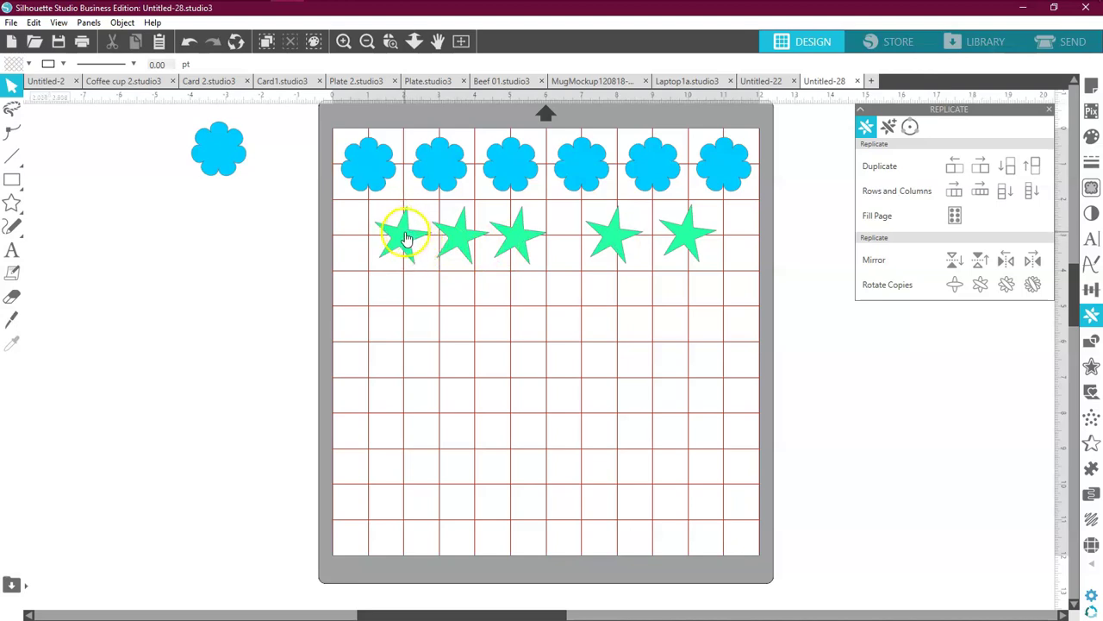
click(678, 241)
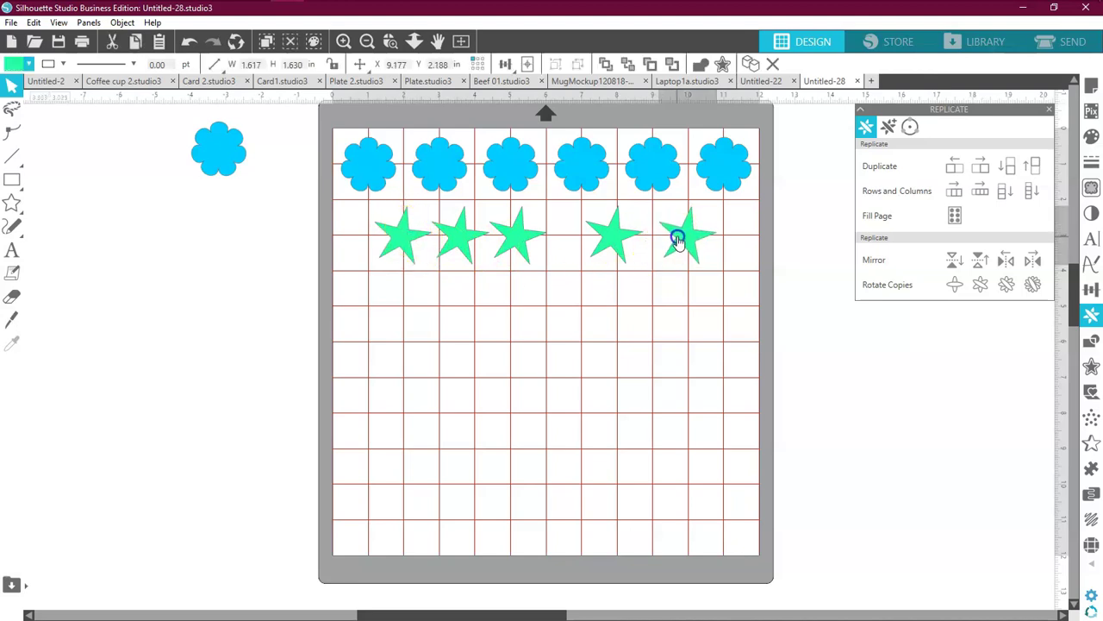
Step: Align the five stars by their vertical middles and distribute them evenly across the row
drag(783, 234, 362, 233)
click(984, 262)
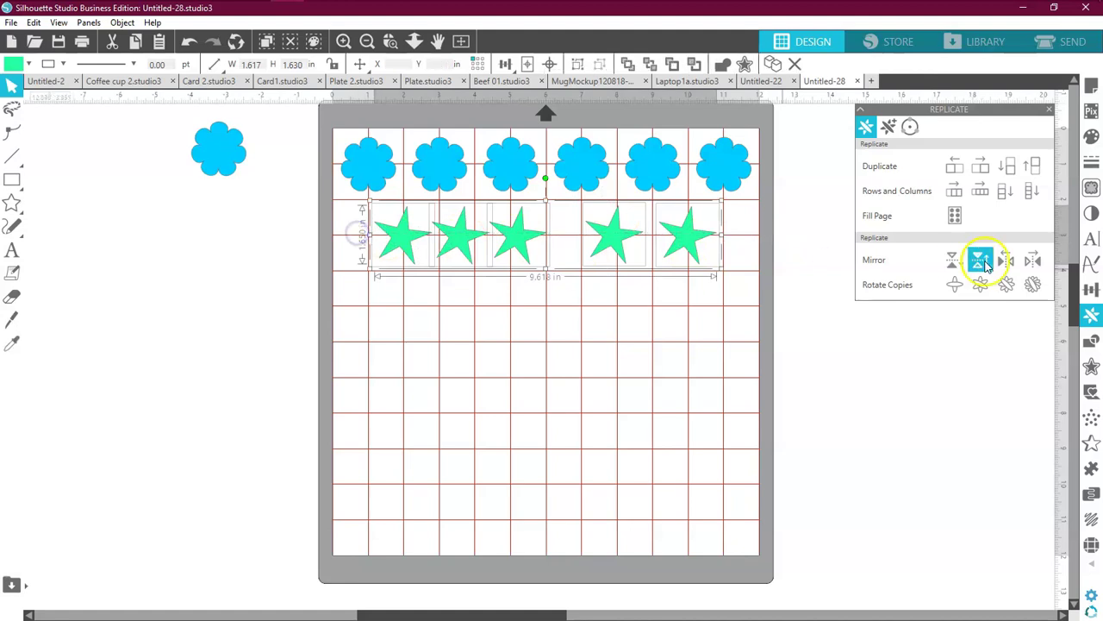
click(1092, 291)
click(1006, 216)
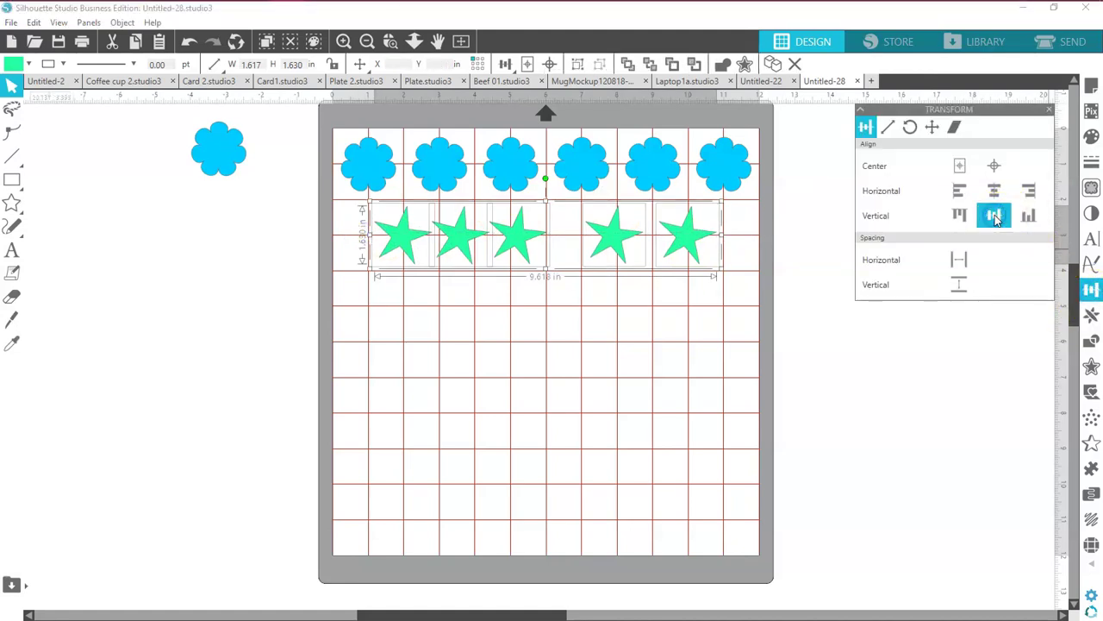
click(957, 261)
click(700, 260)
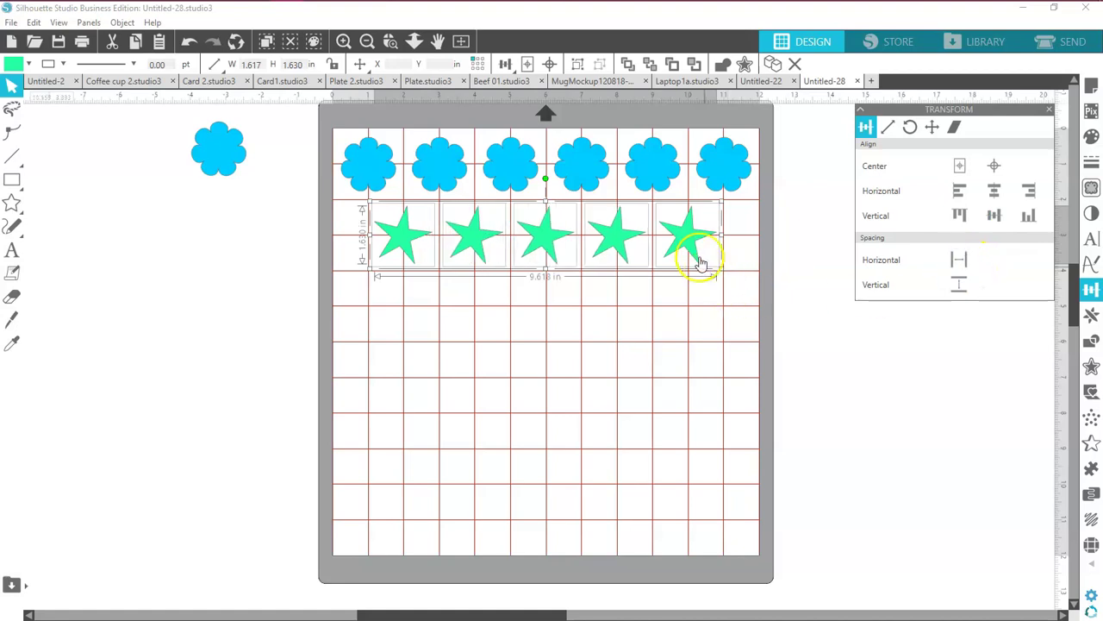
Step: Move the whole star row up so the upper star points nest into the gaps between the flowers
click(690, 285)
drag(752, 249, 384, 245)
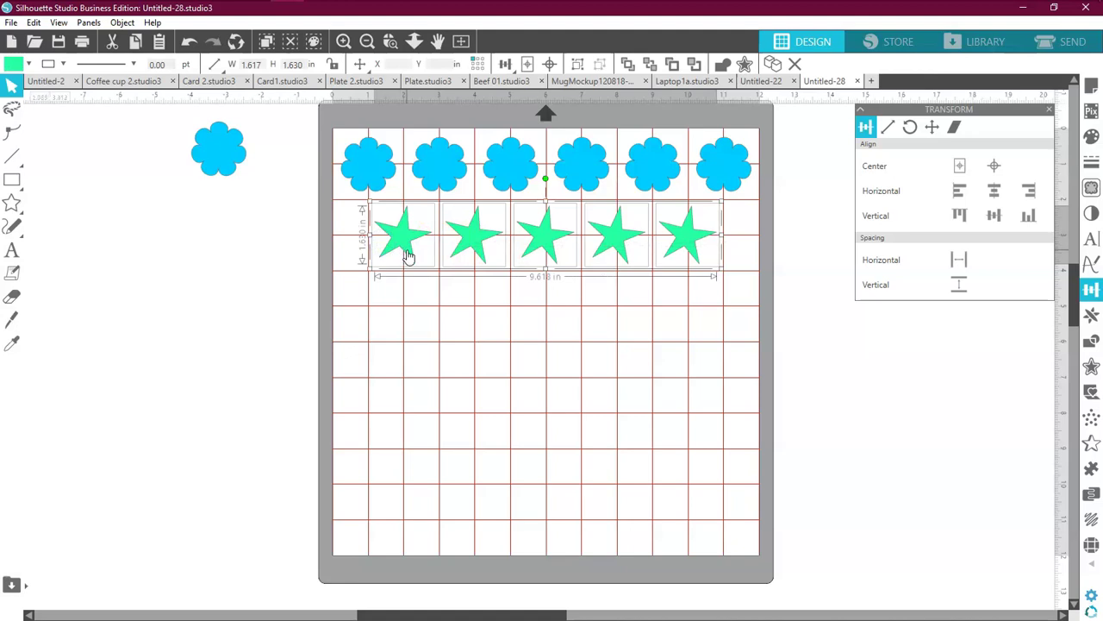
mouse_move(407, 250)
mouse_down()
mouse_move(401, 234)
mouse_move(431, 266)
mouse_move(404, 299)
mouse_move(426, 265)
mouse_move(407, 228)
mouse_up()
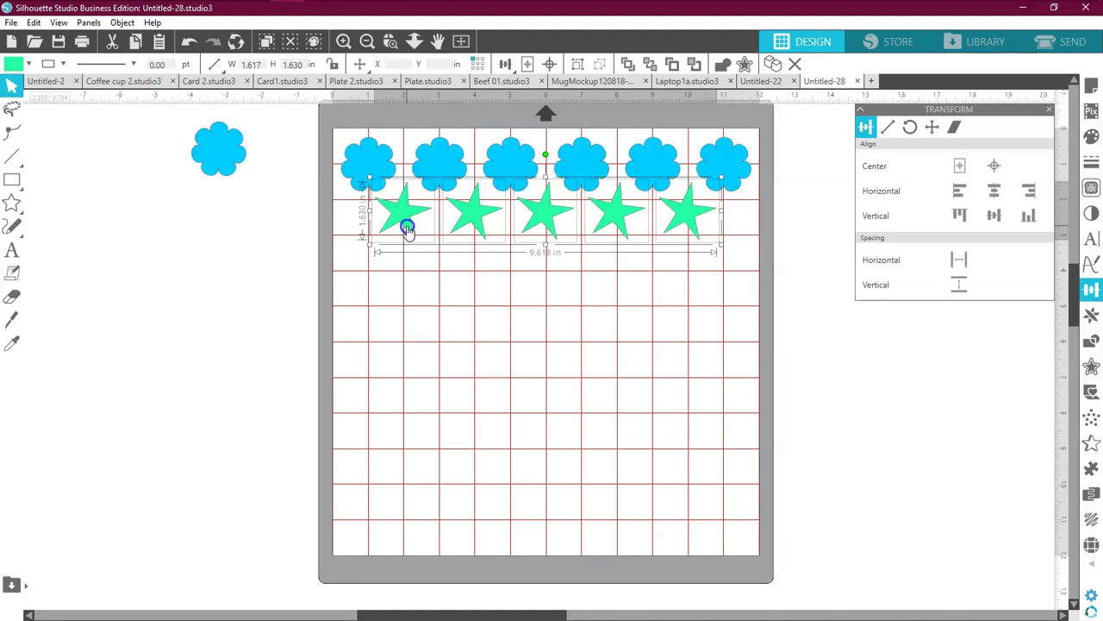
drag(407, 229, 406, 226)
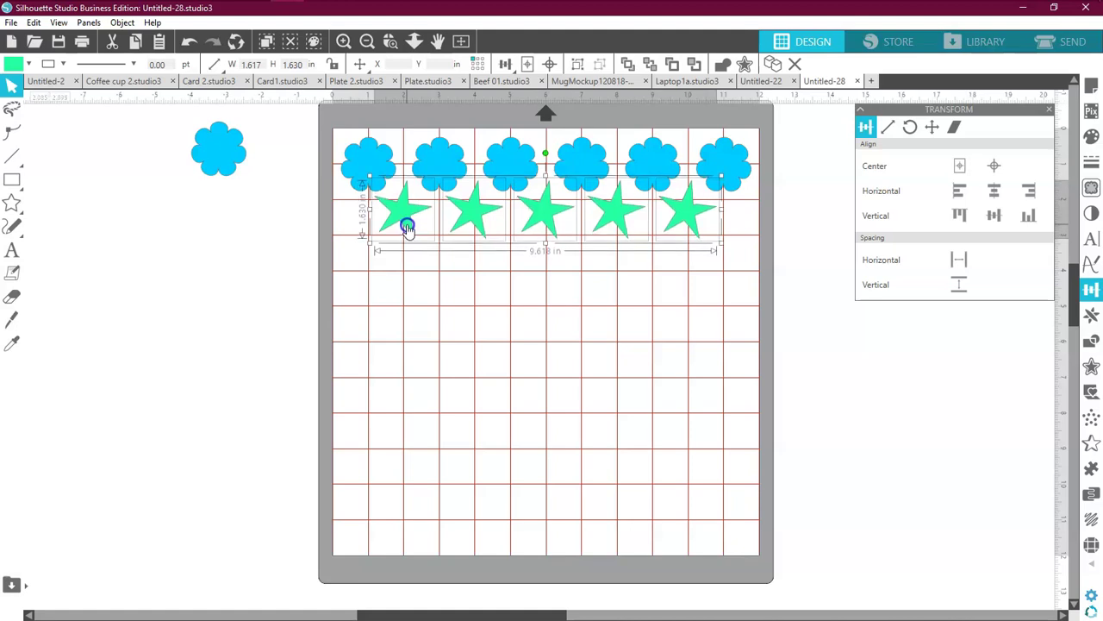
click(307, 166)
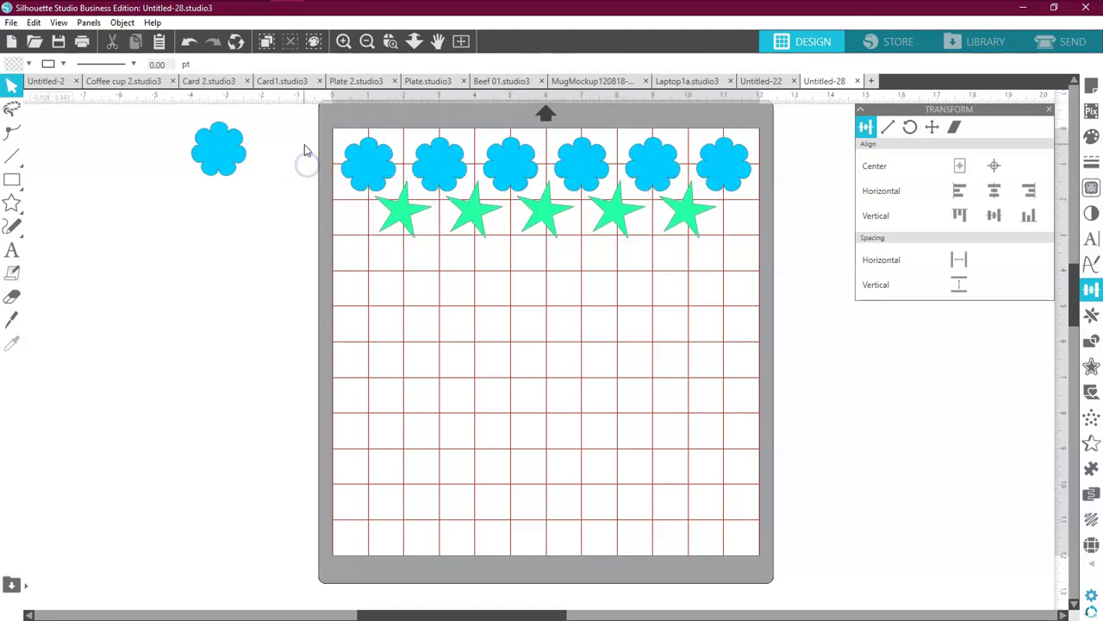
Step: Space the flowers and stars of both rows evenly in the horizontal direction and group them all together
drag(329, 211, 767, 245)
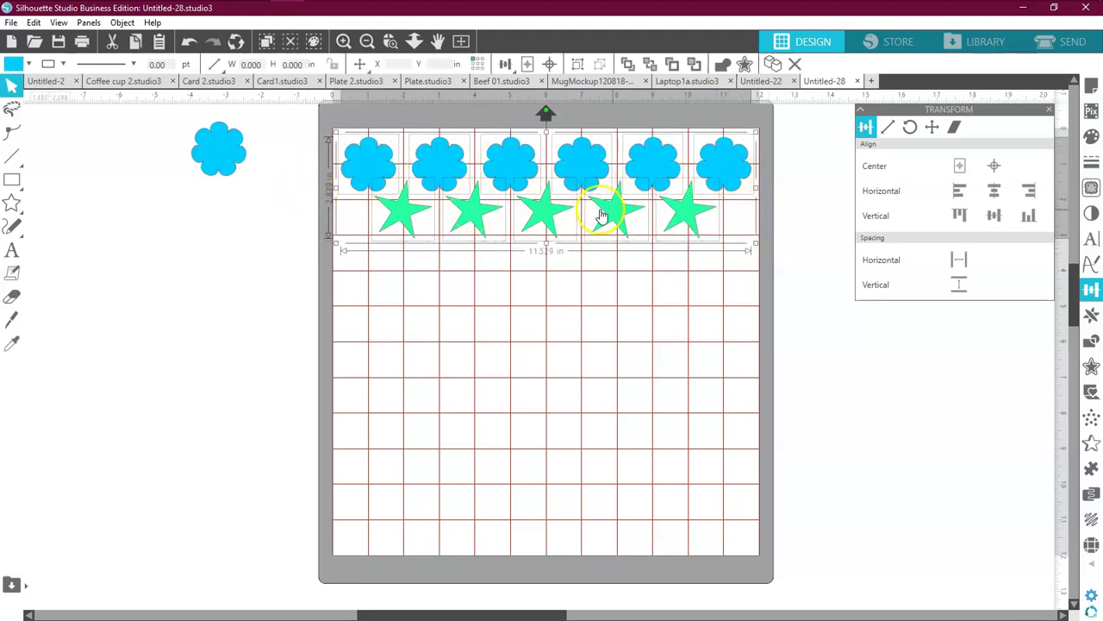
click(964, 260)
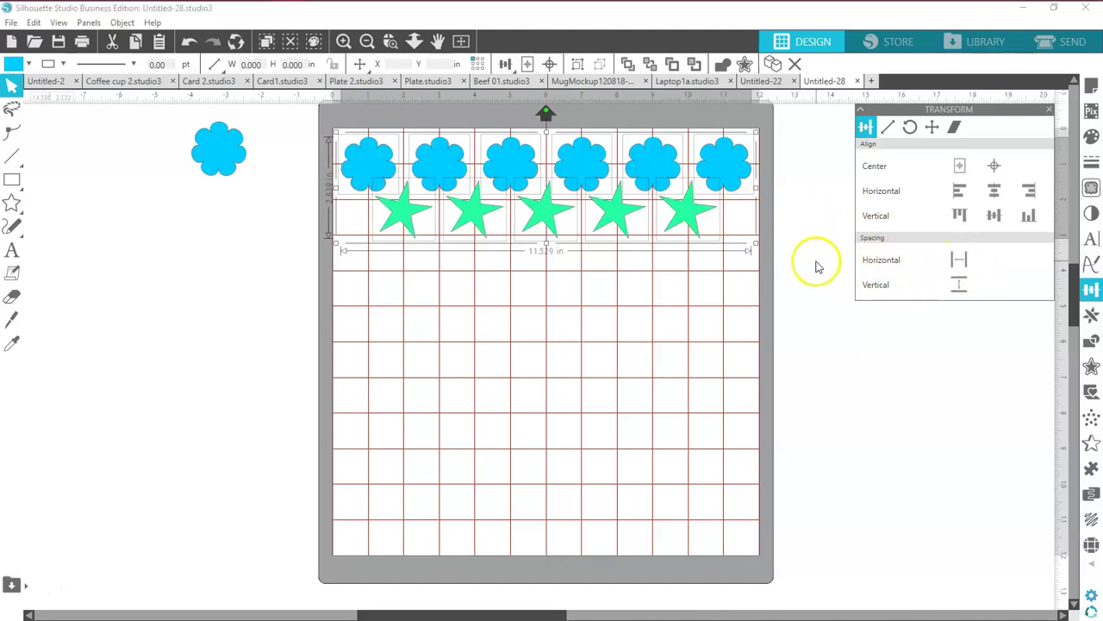
drag(781, 148, 334, 238)
right_click(414, 222)
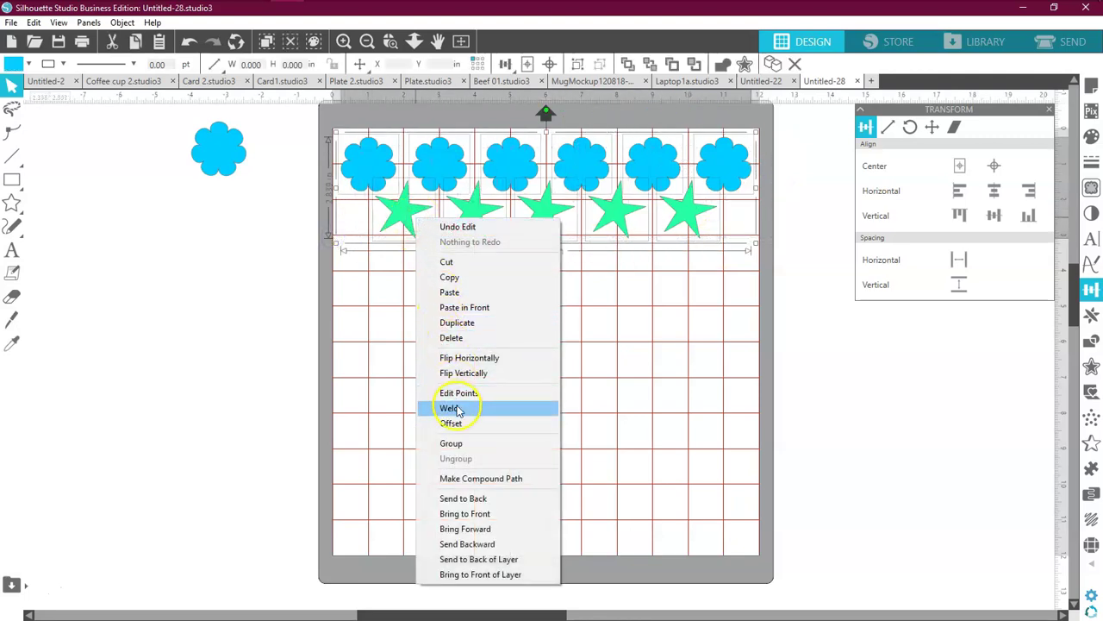
click(451, 441)
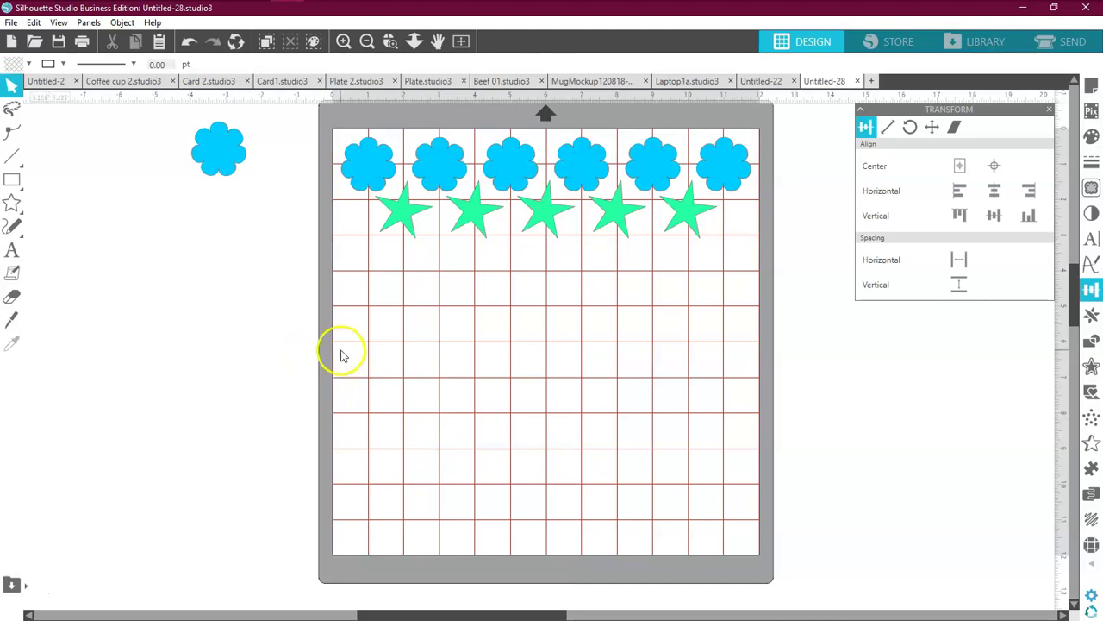
Step: Duplicate the grouped flower and star rows below and move the copy up so its flowers nest under the first star row
click(751, 176)
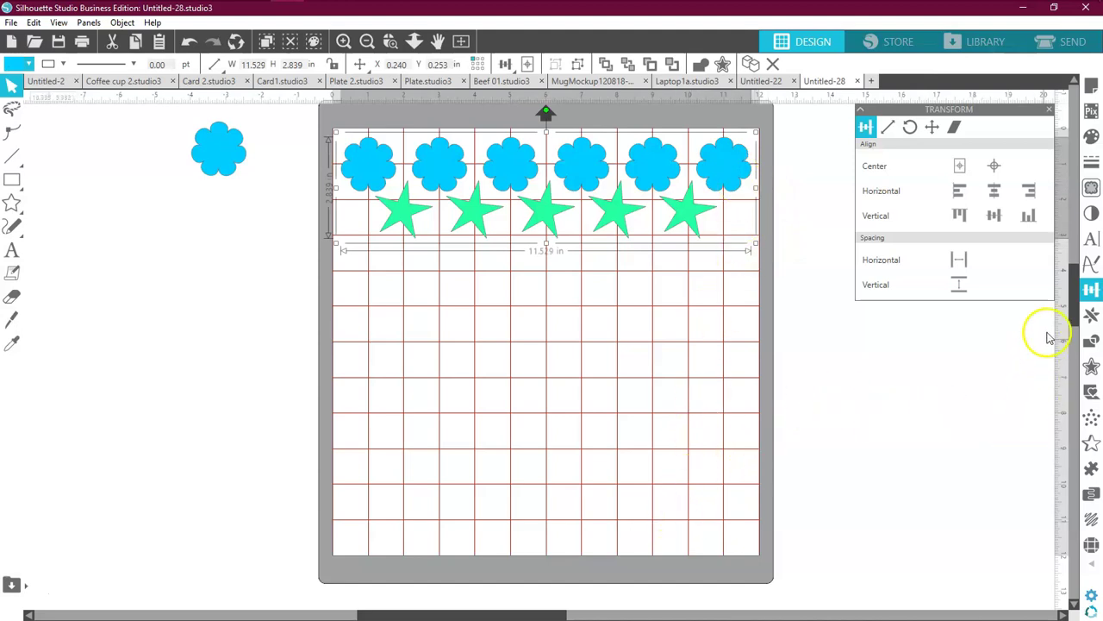
click(1089, 315)
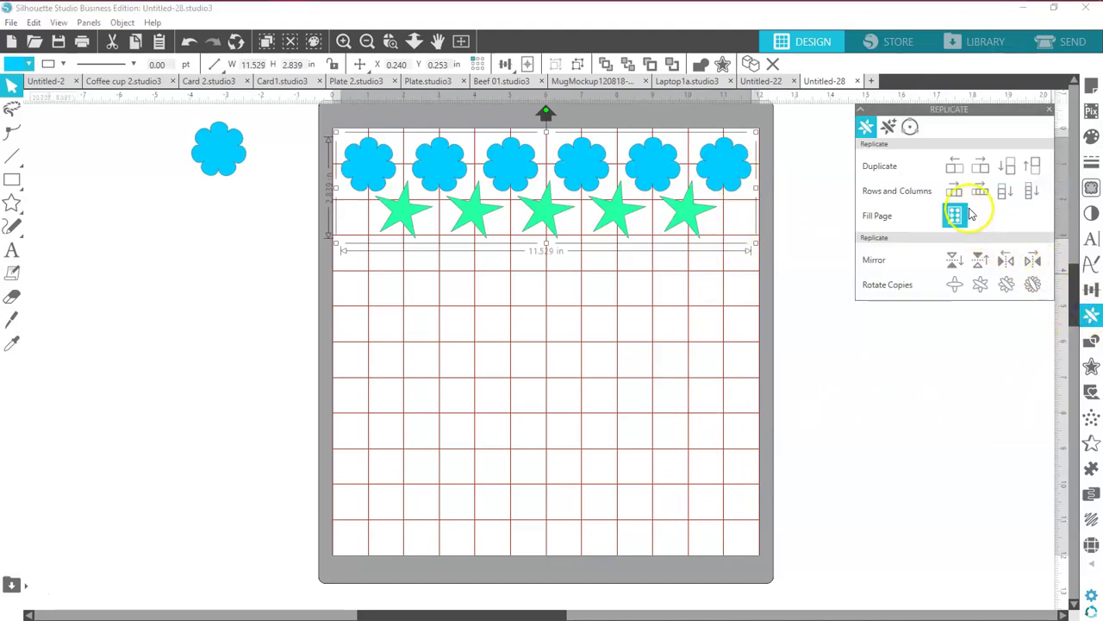
click(1008, 167)
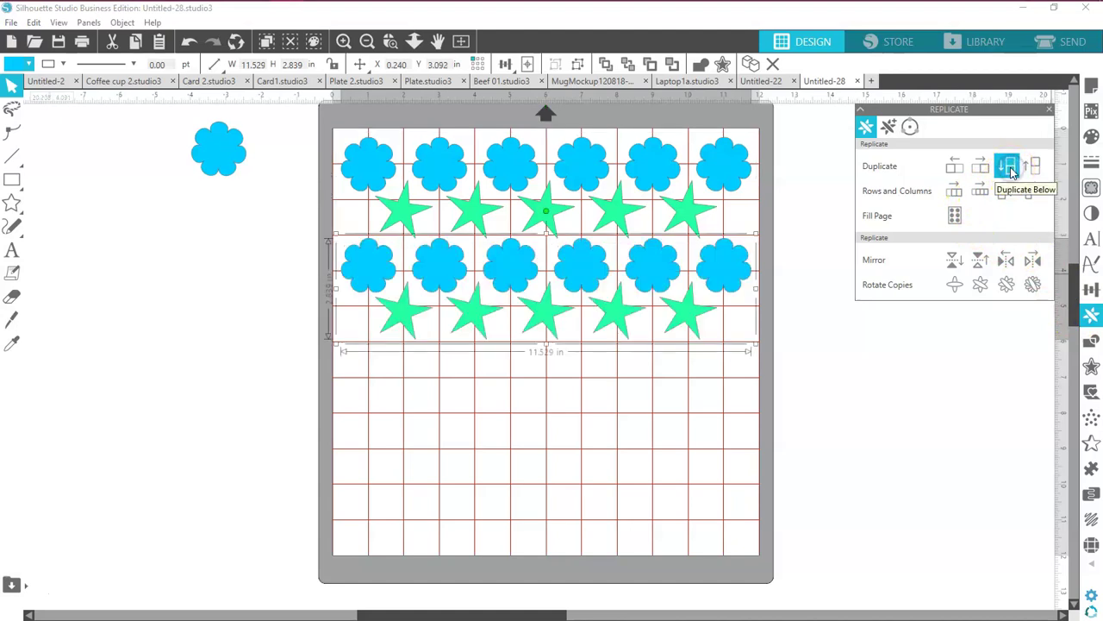
click(700, 328)
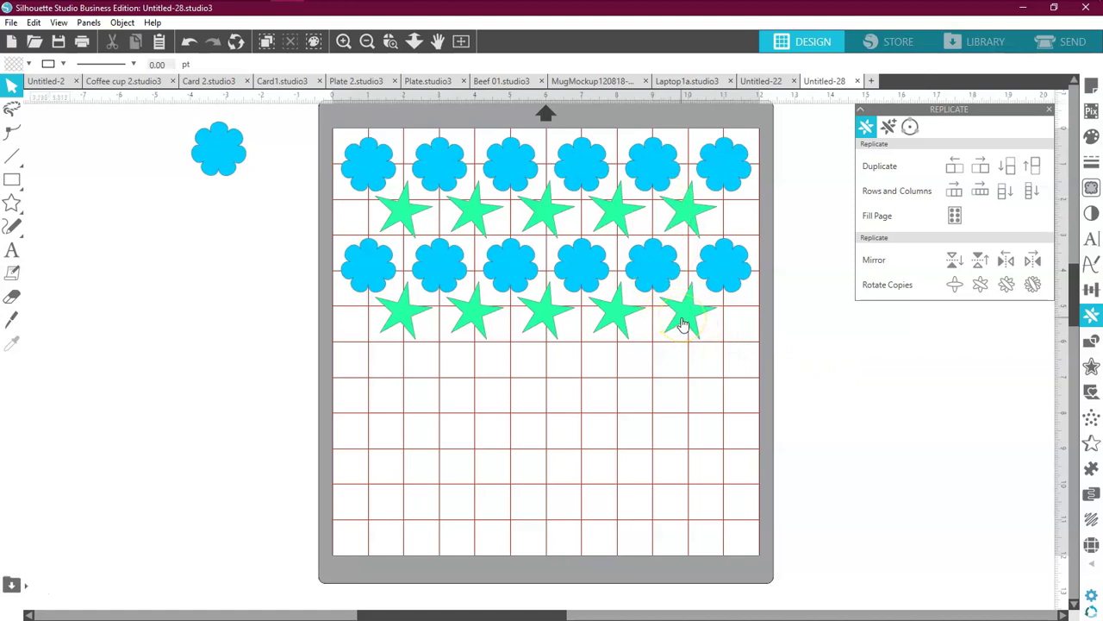
drag(681, 324, 681, 317)
Step: Align the two row groups by their horizontal centers and group them together
drag(789, 199, 688, 291)
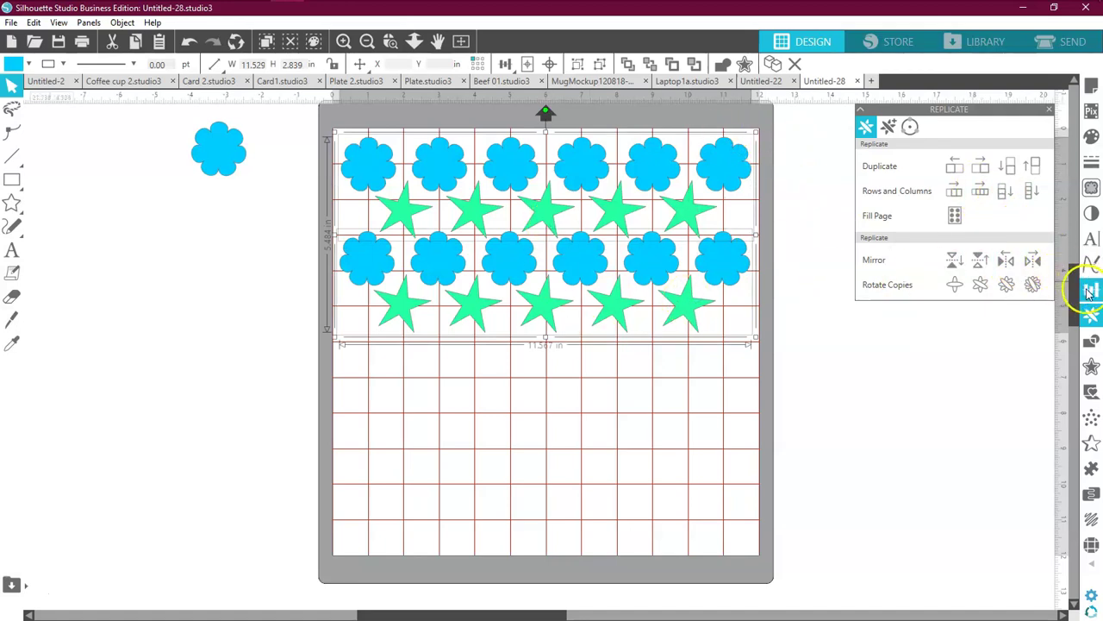
click(1091, 289)
click(996, 191)
click(806, 164)
drag(793, 156, 725, 303)
right_click(733, 277)
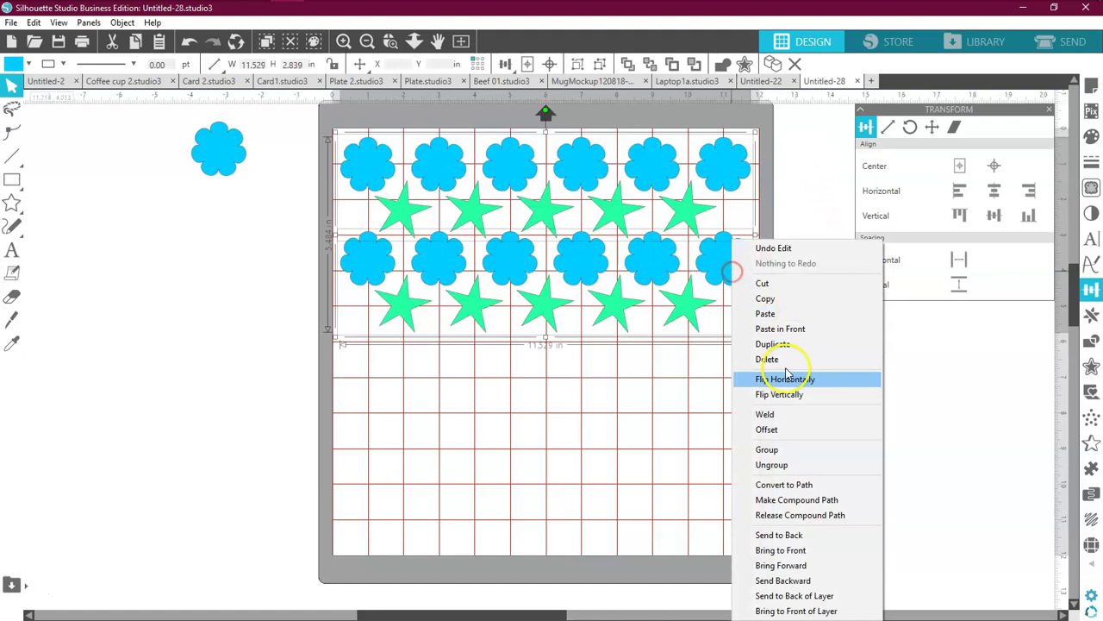
click(773, 452)
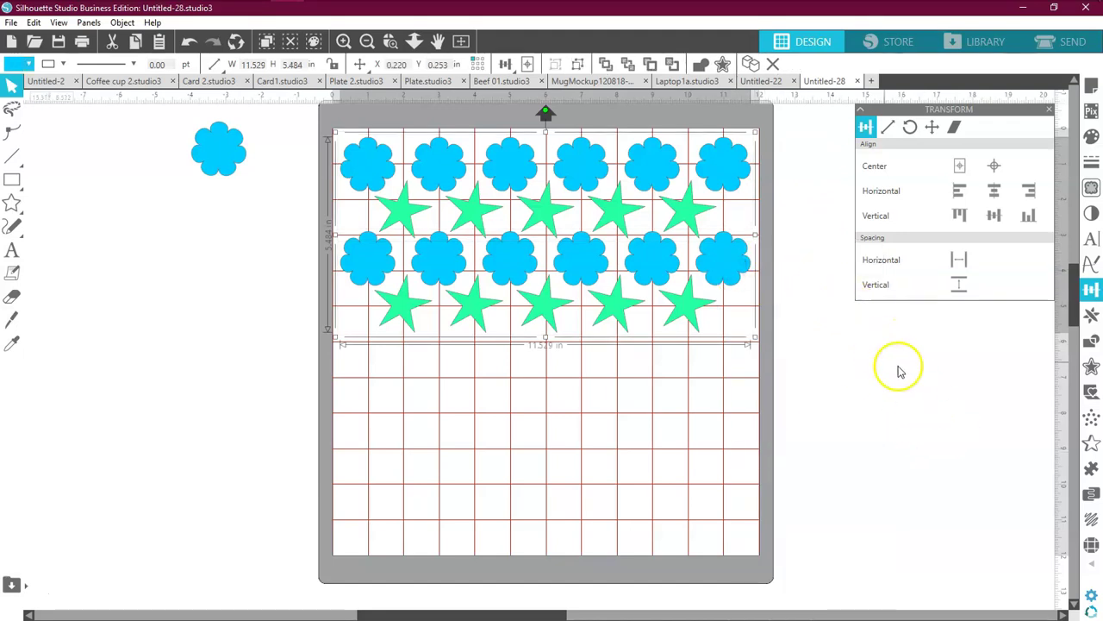
Step: Duplicate the four-row group below itself to fill the lower half of the mat
click(1089, 314)
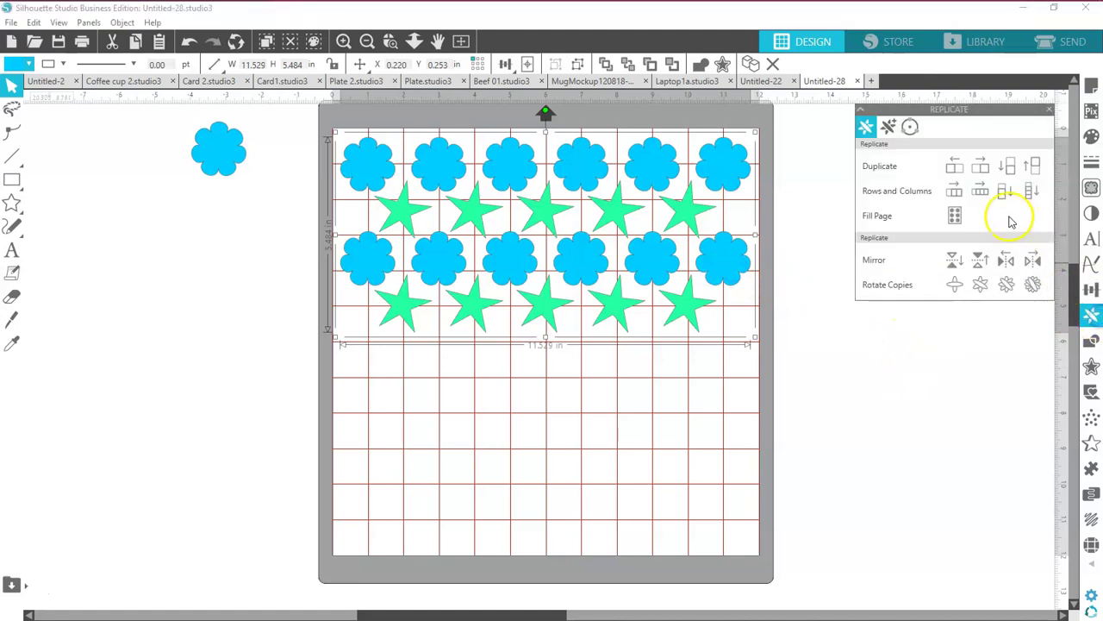
click(1011, 167)
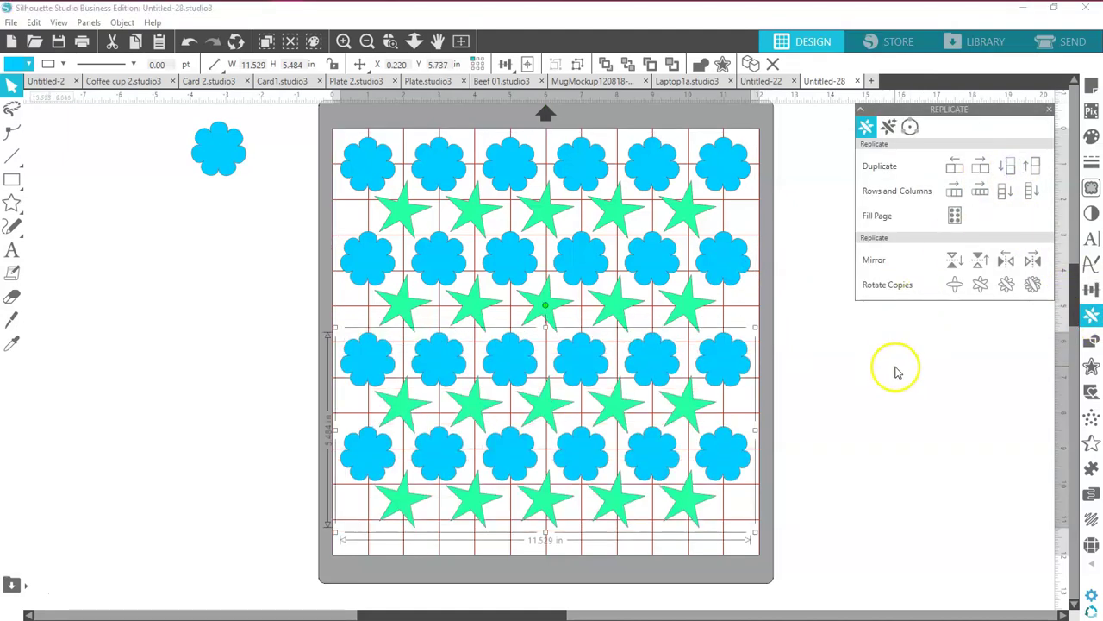
click(844, 406)
Step: Nudge the lower four-row copy up to Y 5.543 in to match the spacing of the rows above
click(658, 467)
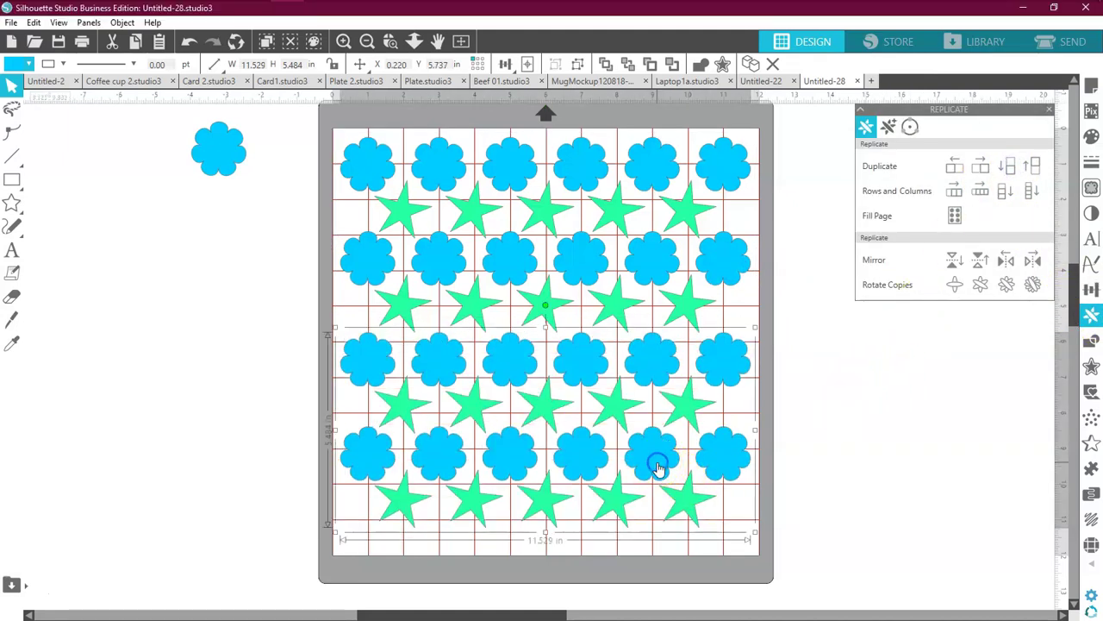
key(Up)
key(Up)
key(Up)
key(Up)
key(Up)
key(Up)
key(Up)
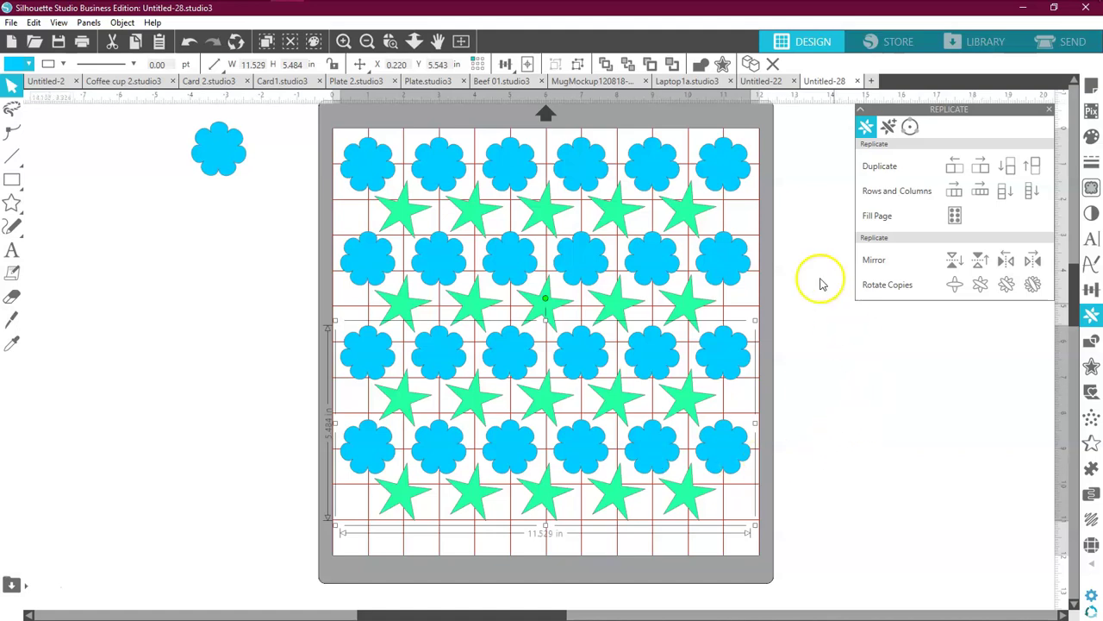
Step: Ungroup both halves of the pattern and the row groups inside them into individual flowers and stars
drag(796, 180, 681, 450)
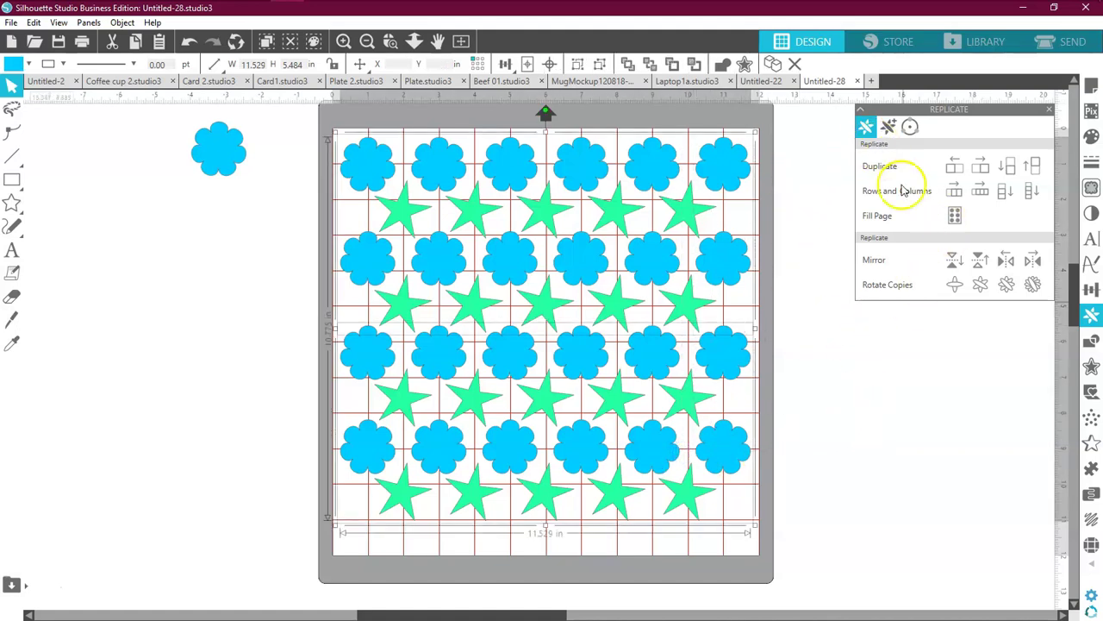
click(1088, 291)
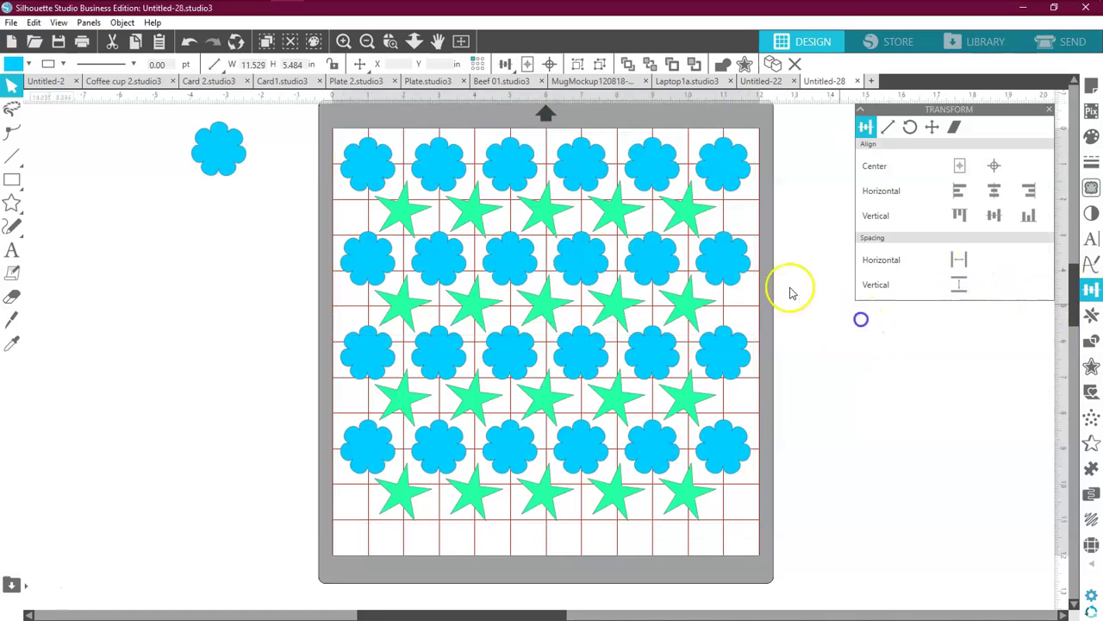
click(720, 269)
drag(813, 167, 758, 457)
right_click(724, 461)
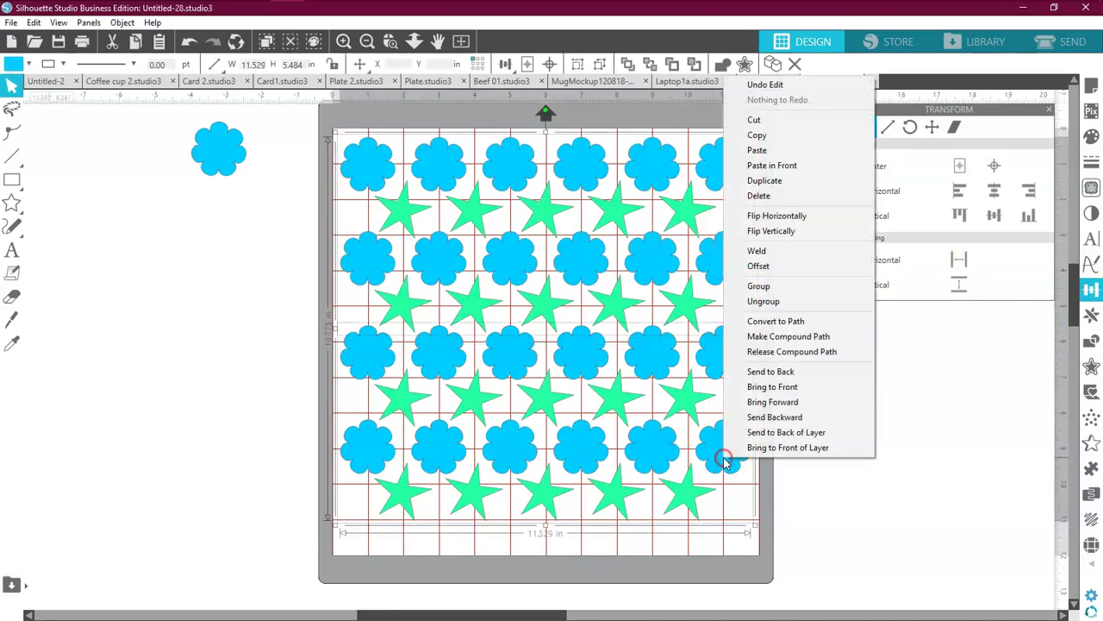
click(762, 301)
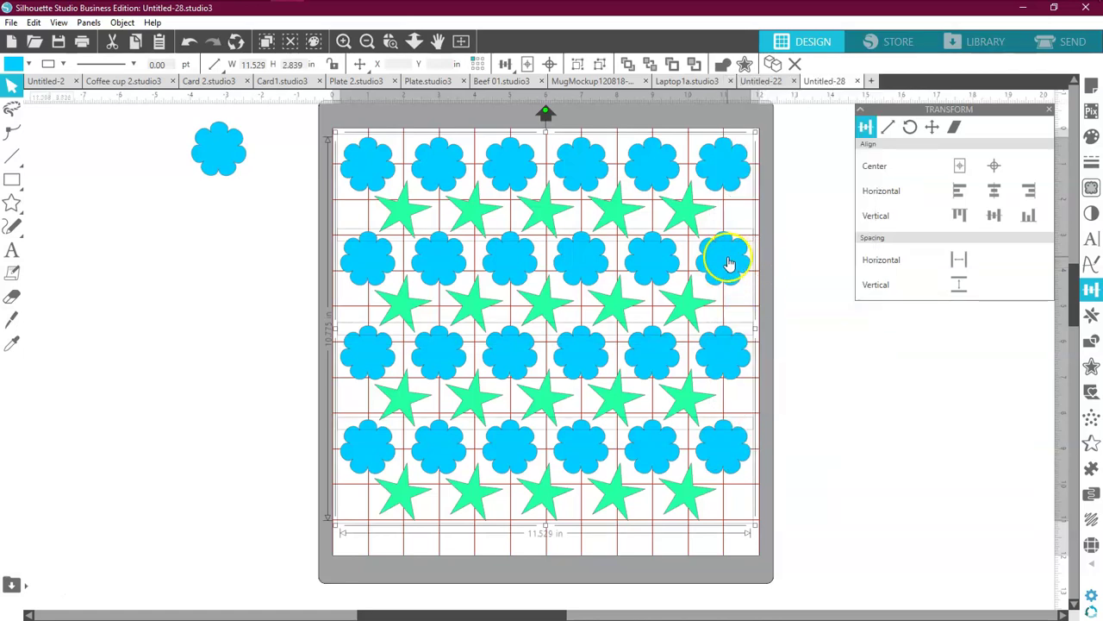
right_click(729, 263)
click(768, 467)
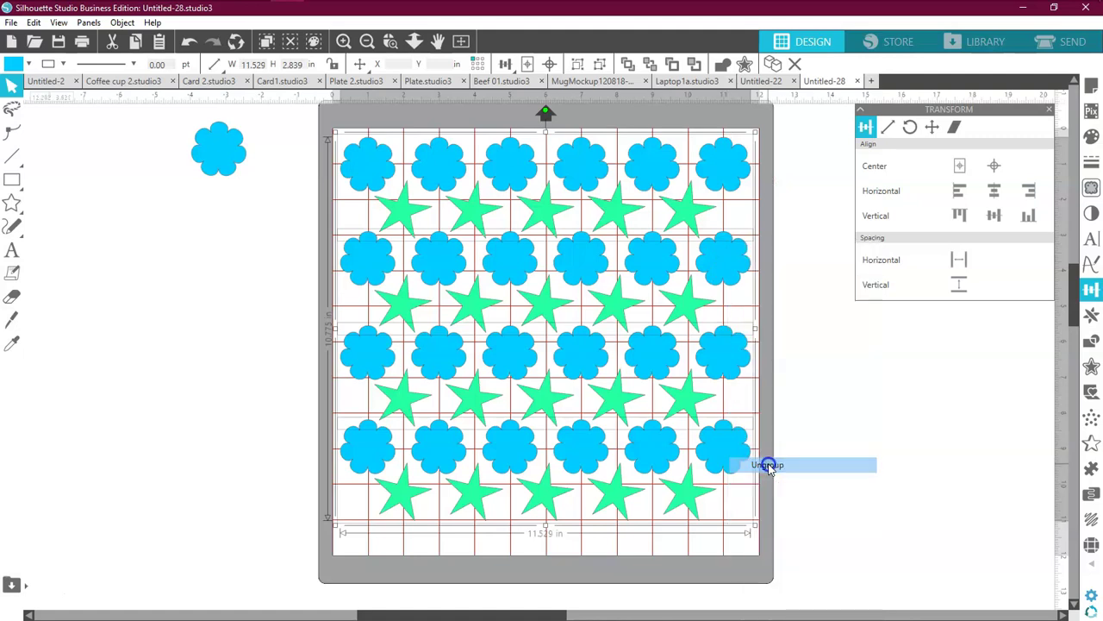
click(834, 469)
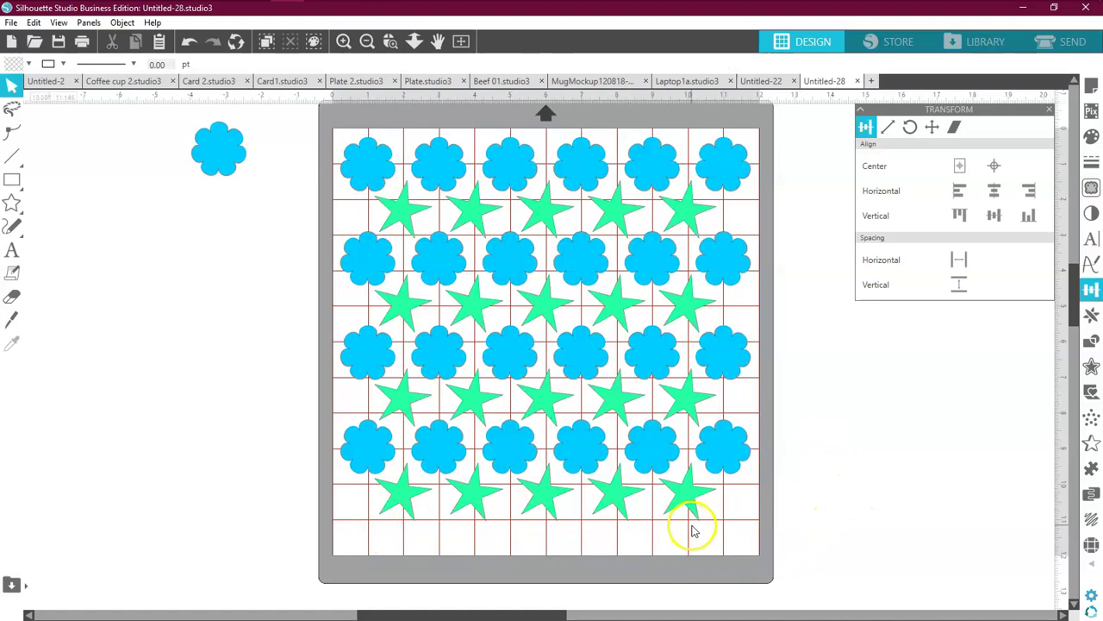
Step: Move the spare flower farther down beside the mat, to about Y 7.22 in
click(622, 544)
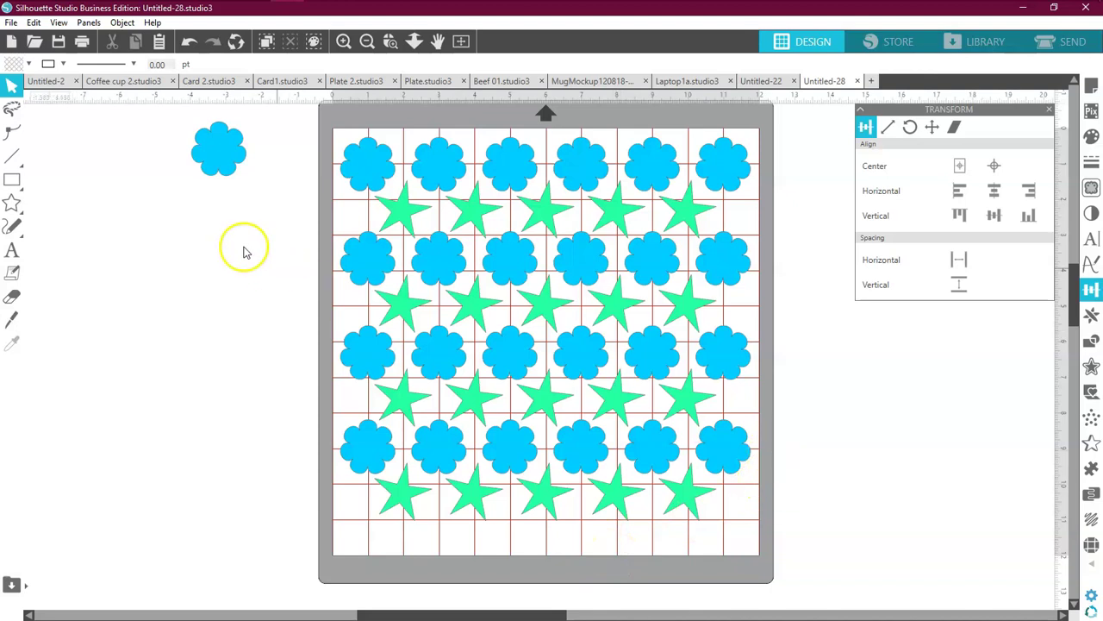
drag(216, 154, 150, 421)
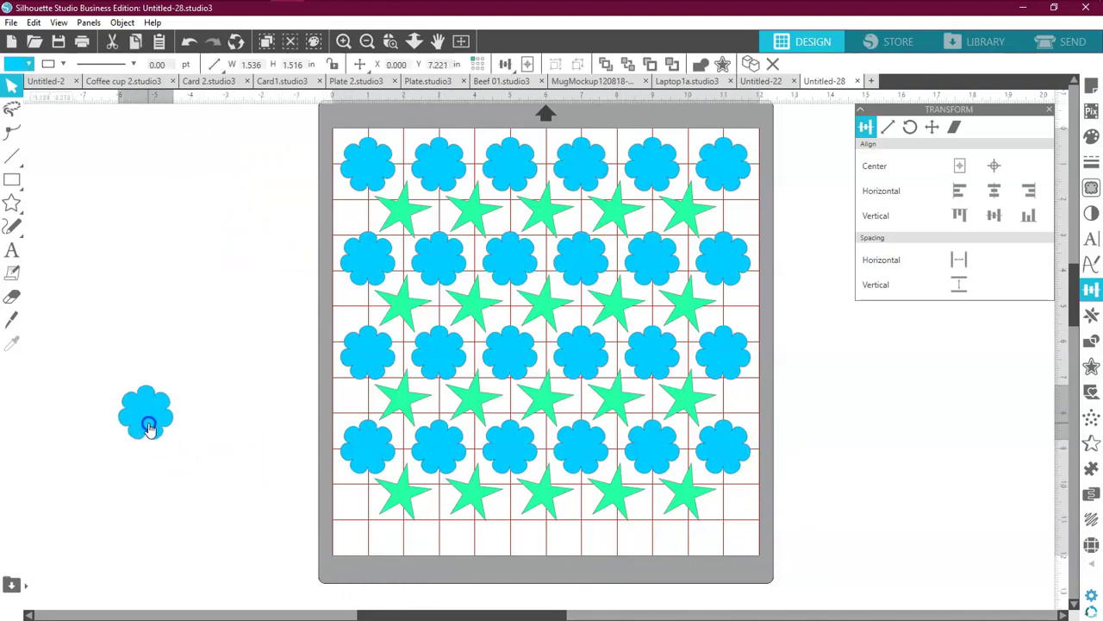
click(198, 448)
Step: Group the five stars of the lowest star row
drag(313, 530, 729, 472)
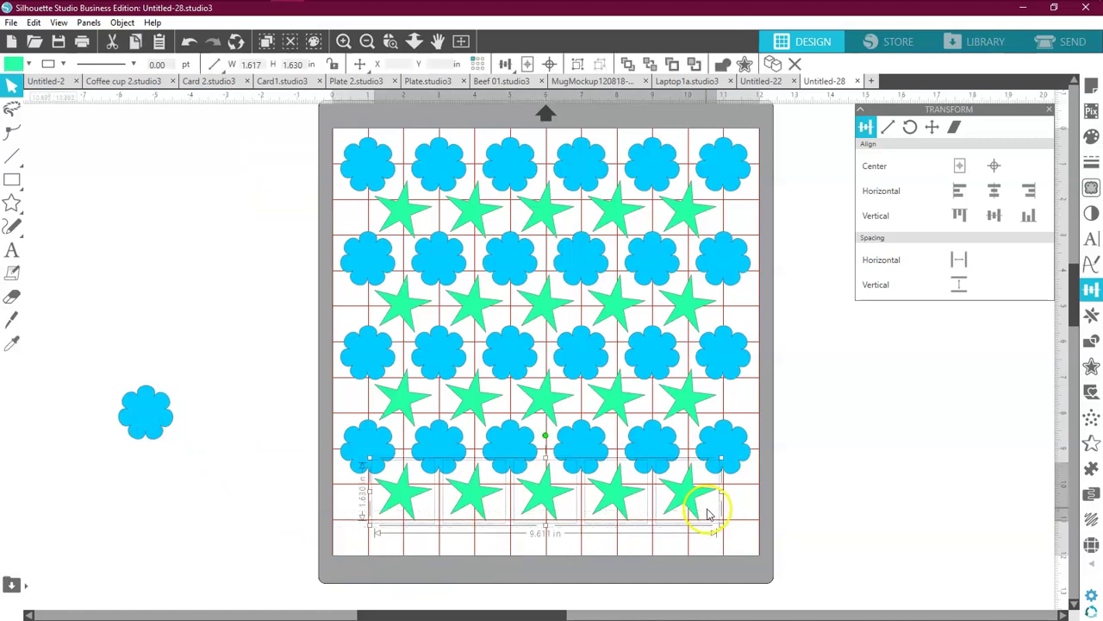
right_click(694, 506)
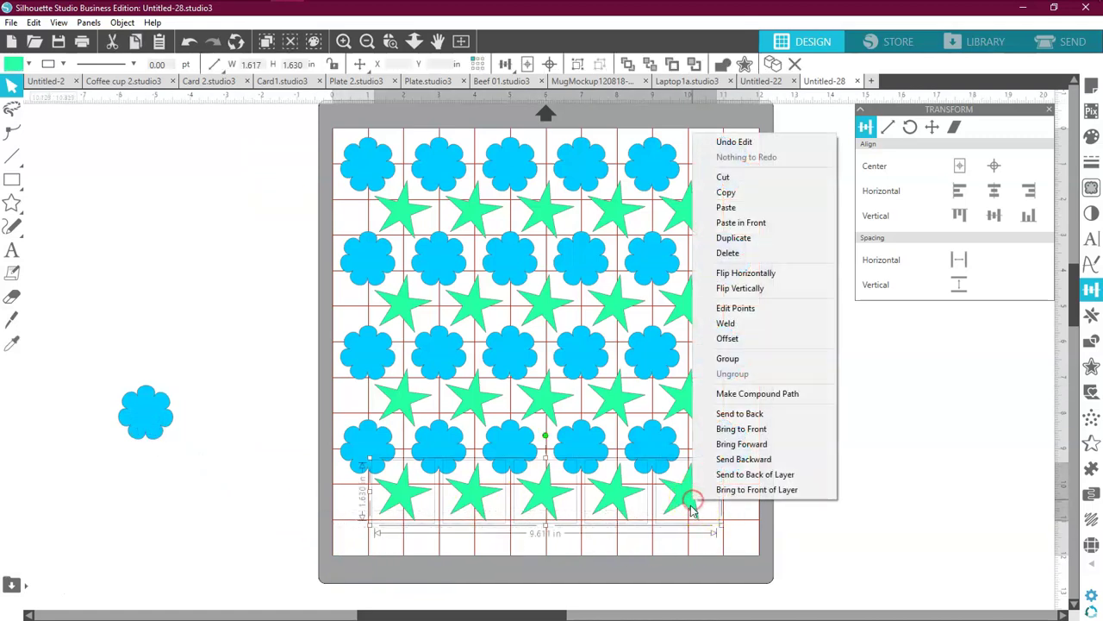
click(729, 360)
Step: Group the five stars of each of the three remaining star rows, one group per row
drag(755, 399, 411, 399)
right_click(409, 402)
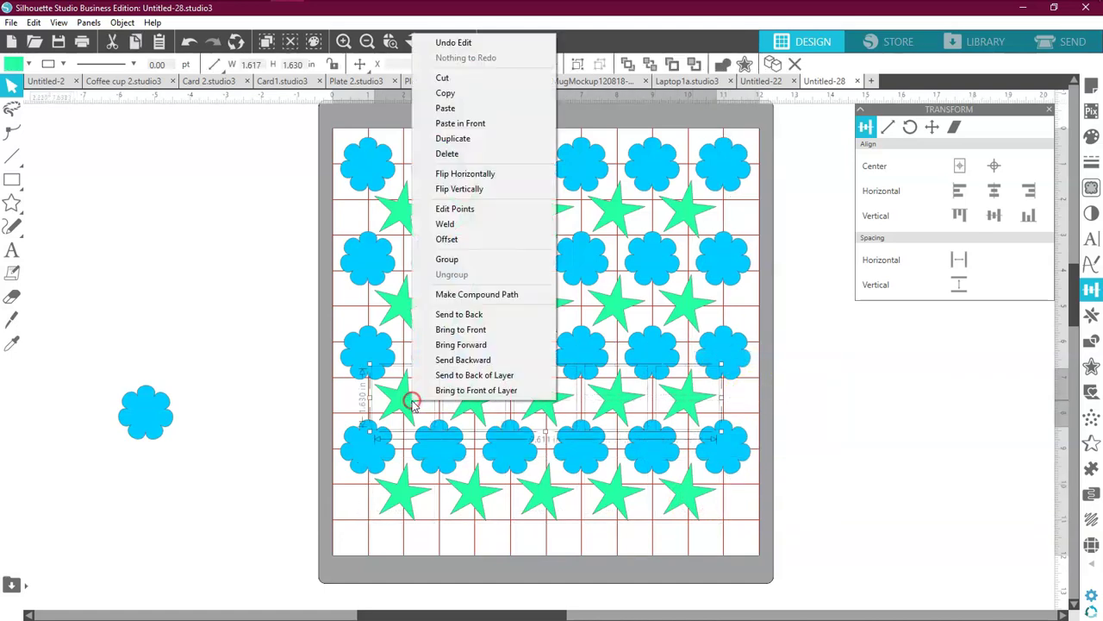
click(446, 260)
drag(779, 306, 411, 308)
right_click(410, 308)
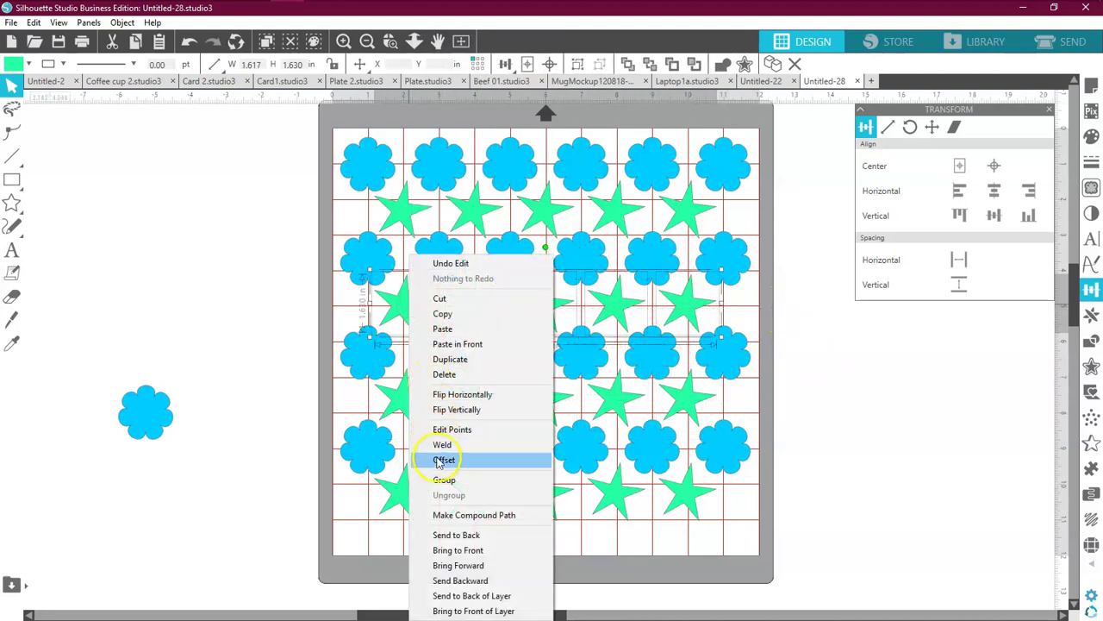
click(438, 477)
drag(385, 228, 689, 216)
right_click(686, 211)
click(714, 435)
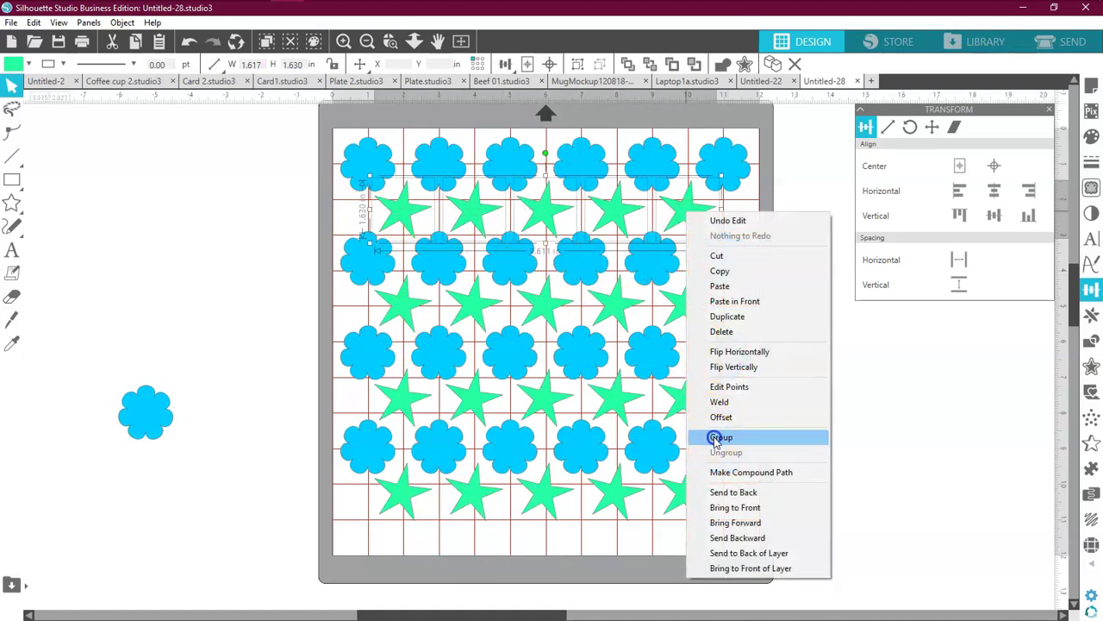
Step: Group the six flowers of the first flower row and the six of the second as separate row groups
drag(778, 168, 372, 156)
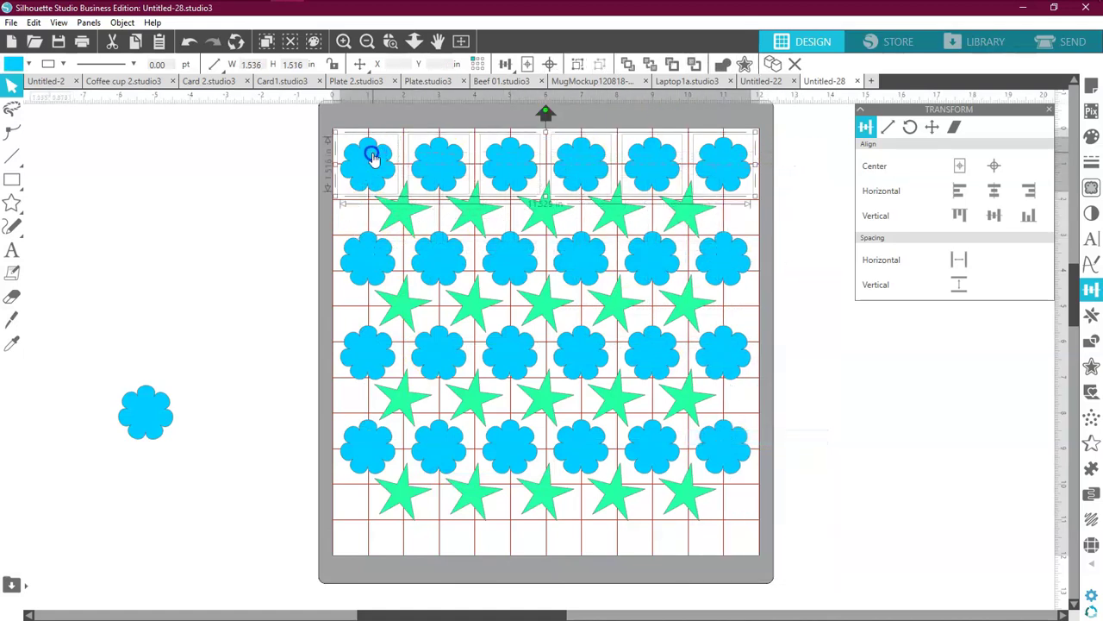
right_click(373, 156)
click(423, 398)
click(414, 378)
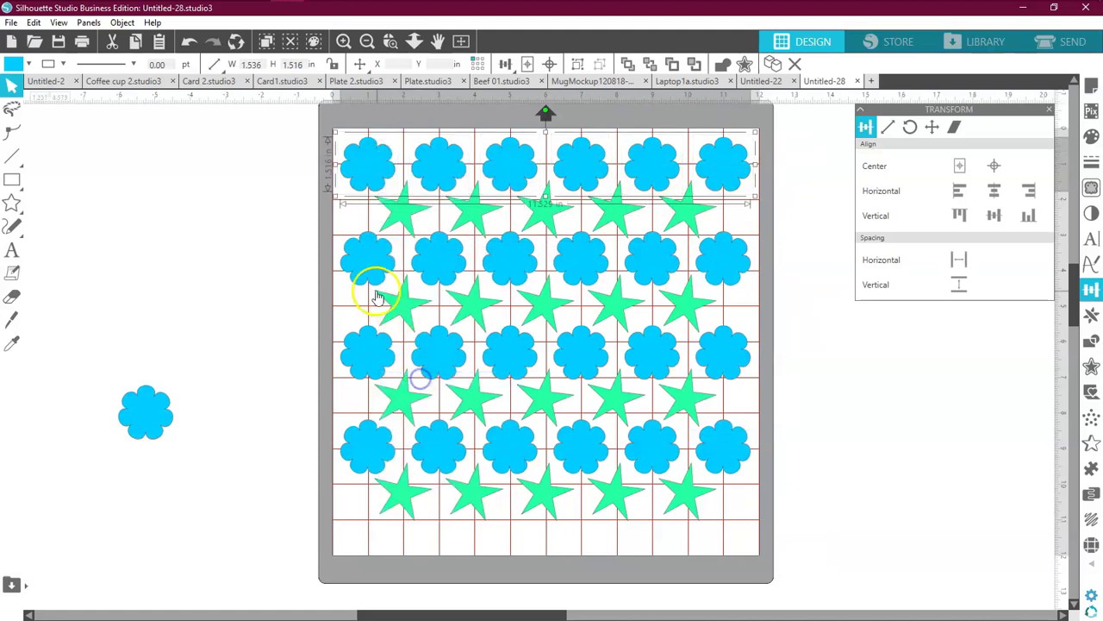
drag(293, 257, 734, 257)
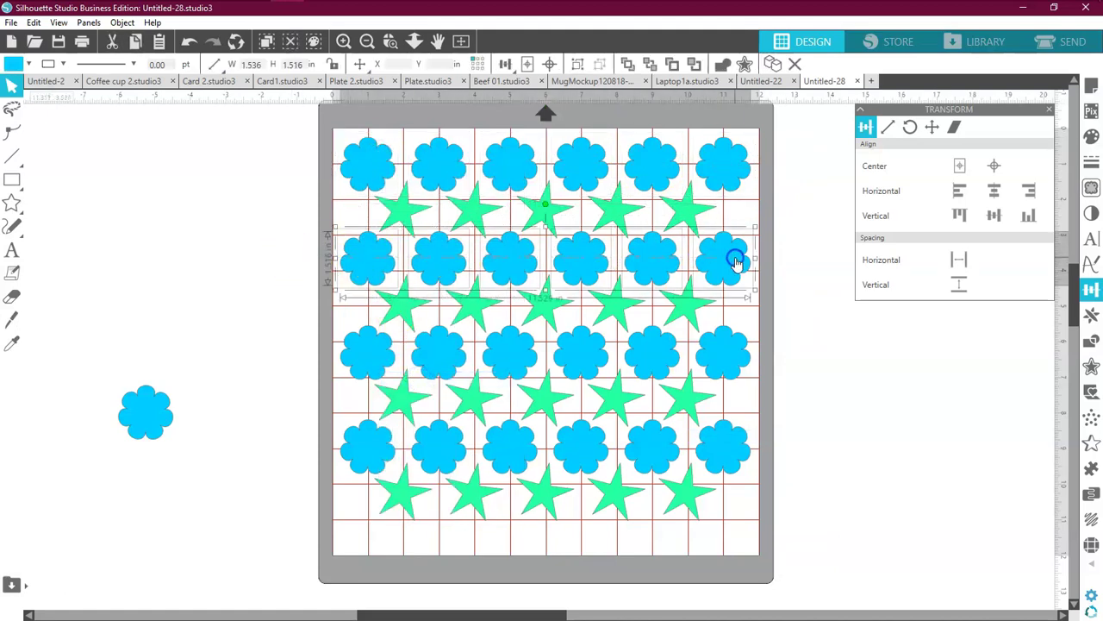
right_click(734, 257)
click(757, 474)
Step: Group the flowers of the third and the fourth flower rows as separate row groups
drag(802, 347, 370, 353)
right_click(368, 351)
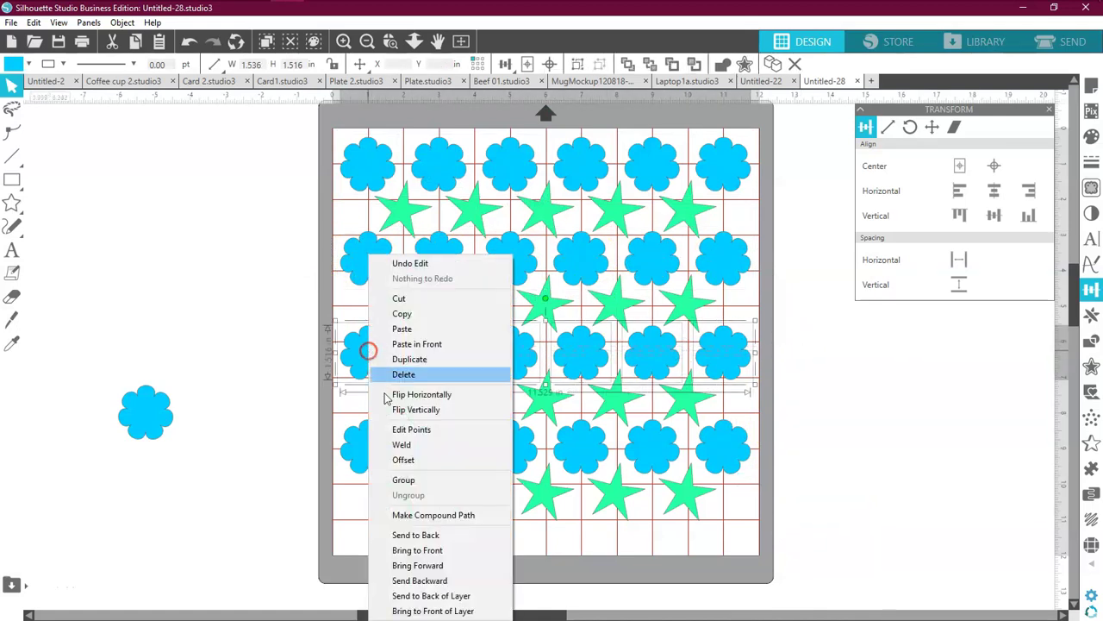
click(412, 479)
drag(291, 461, 741, 450)
right_click(741, 451)
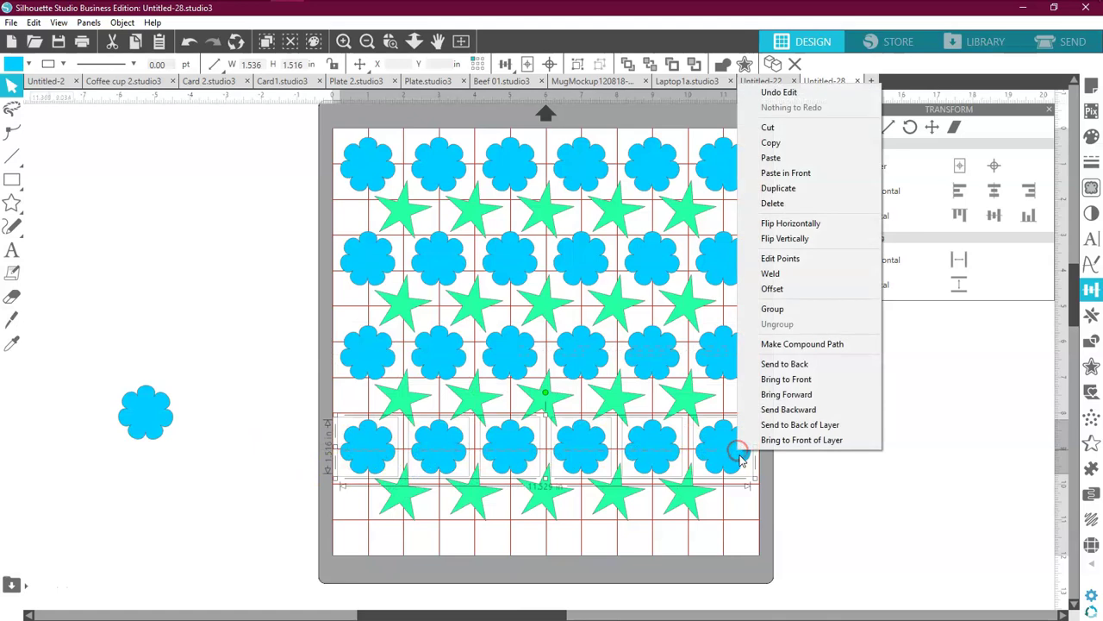
click(772, 309)
click(833, 457)
Step: Nudge the lowest star row down to Y 10.231 in, near the bottom edge of the mat's grid
click(544, 511)
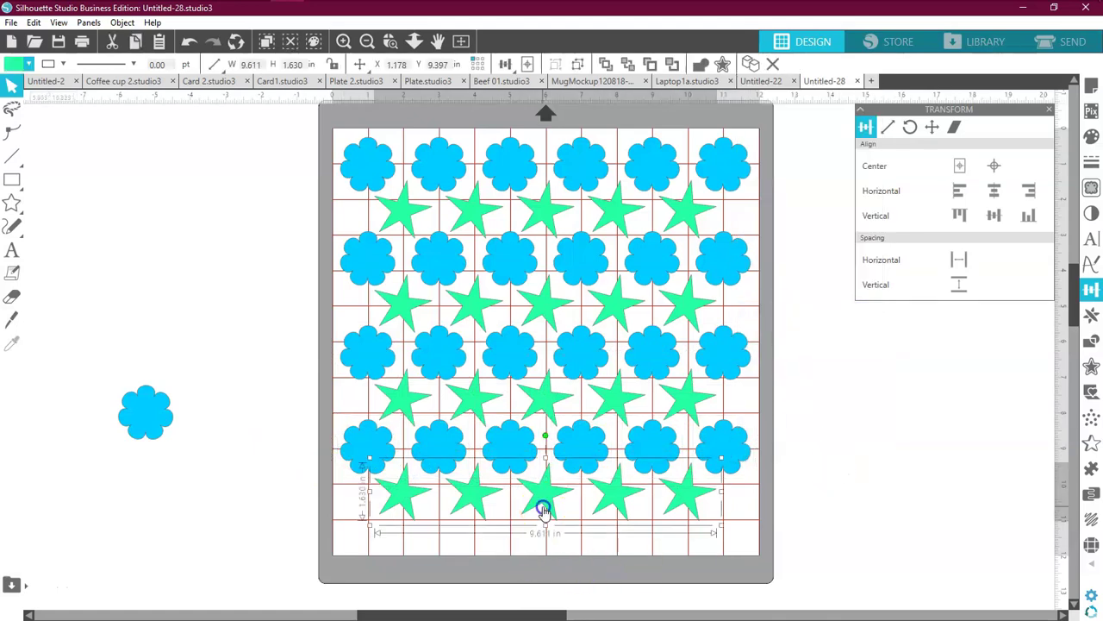
key(Down)
key(Down)
key(Down)
key(Down)
key(Down)
key(Down)
key(Down)
key(Down)
key(Down)
key(Down)
key(Down)
key(Down)
key(Down)
key(Down)
key(Down)
key(Down)
key(Down)
key(Down)
key(Down)
key(Down)
key(Down)
key(Down)
key(Down)
key(Down)
key(Down)
key(Down)
key(Down)
key(Down)
key(Down)
key(Down)
key(Down)
key(Down)
key(Down)
key(Down)
key(Down)
key(Down)
key(Down)
key(Down)
key(Down)
key(Down)
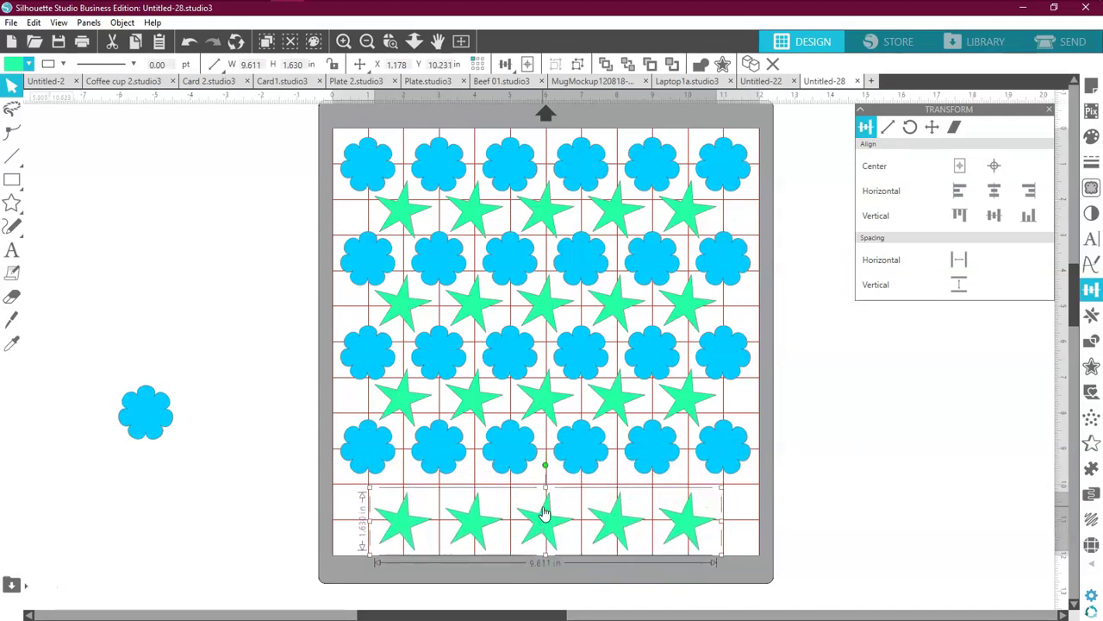
Step: Nudge the uppermost flower row up to Y 0.156 in, close to the mat grid's upper edge
click(655, 168)
key(Up)
key(Up)
key(Up)
key(Up)
key(Up)
key(Up)
key(Up)
key(Up)
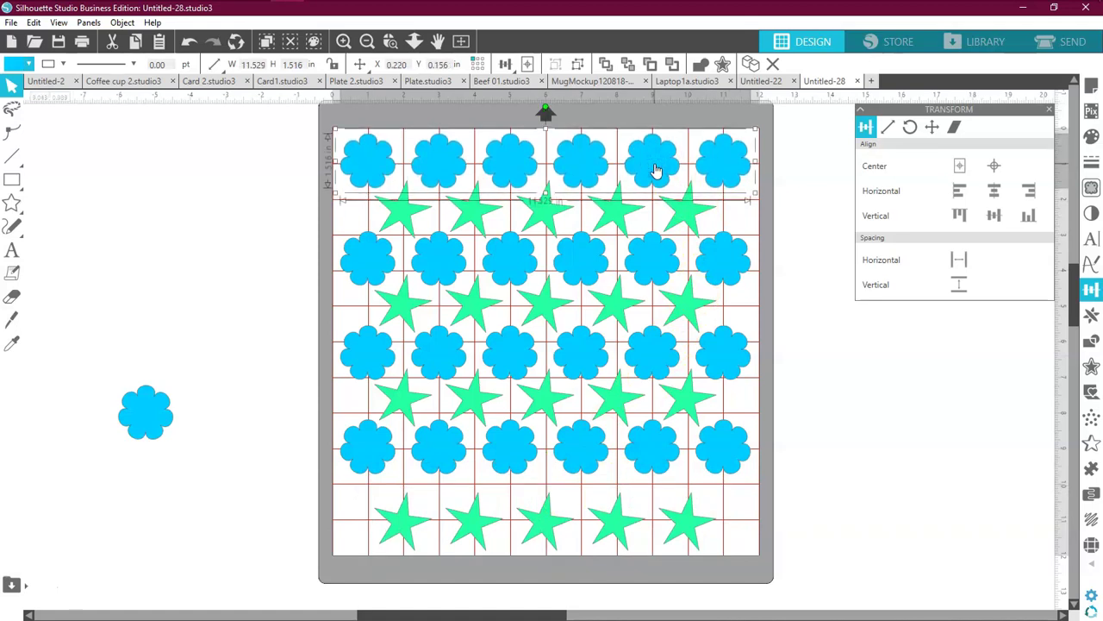
click(797, 150)
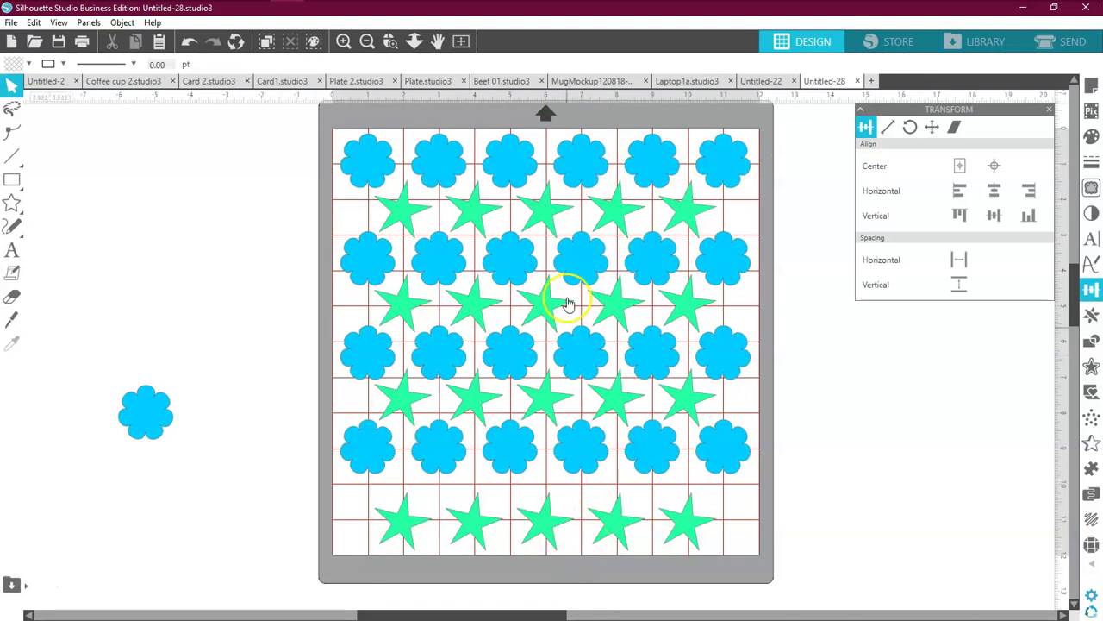
Step: Space all eight rows evenly in the vertical direction and align their centers horizontally
drag(803, 129, 661, 557)
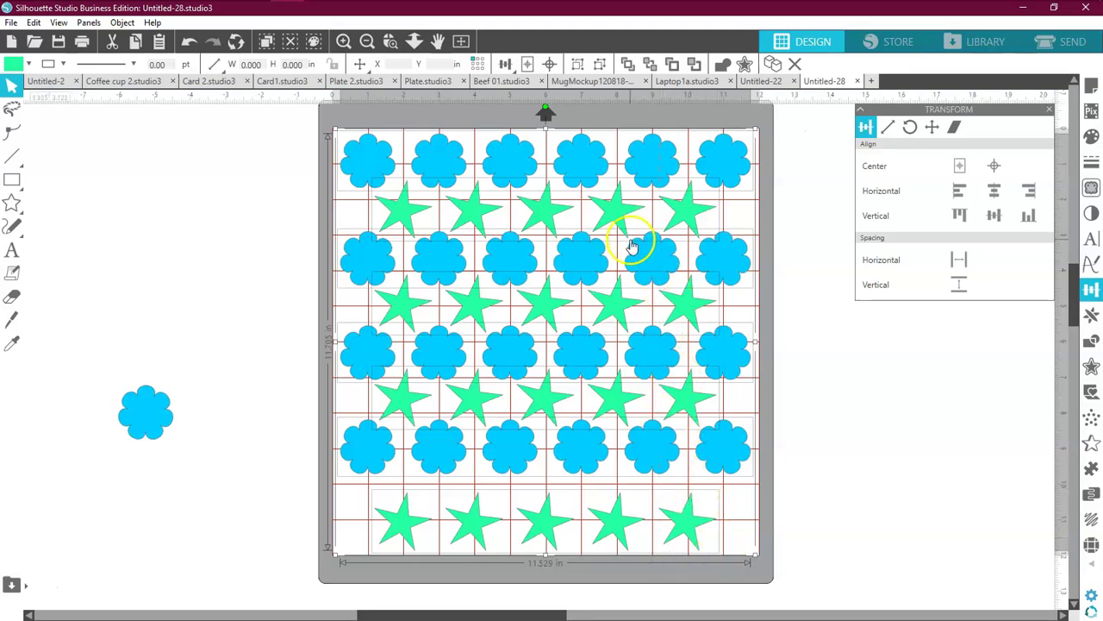
click(960, 289)
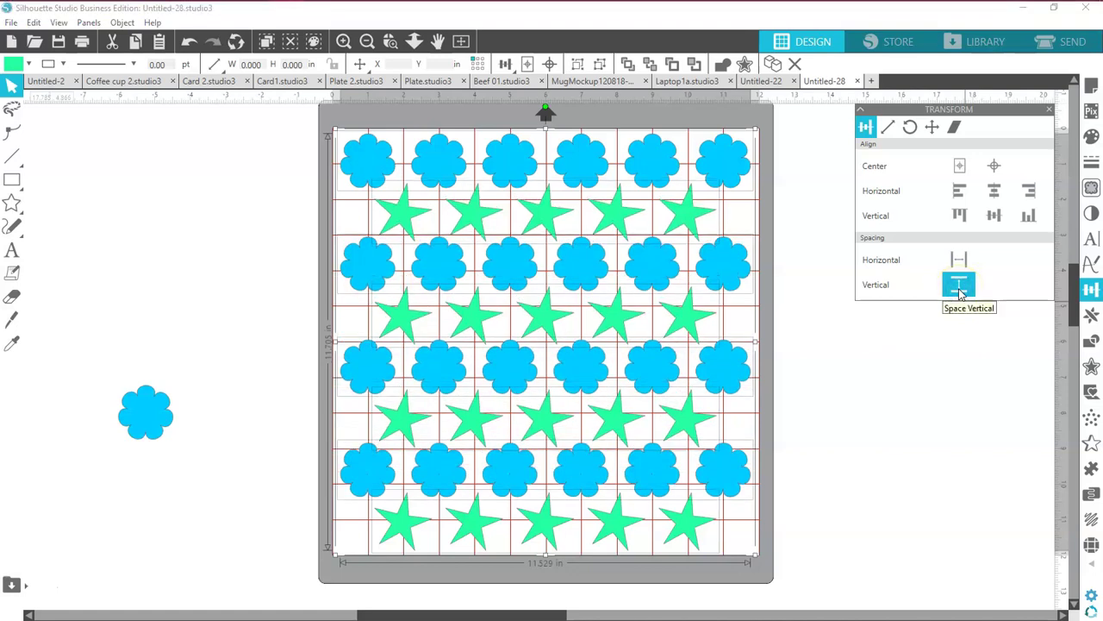
click(997, 192)
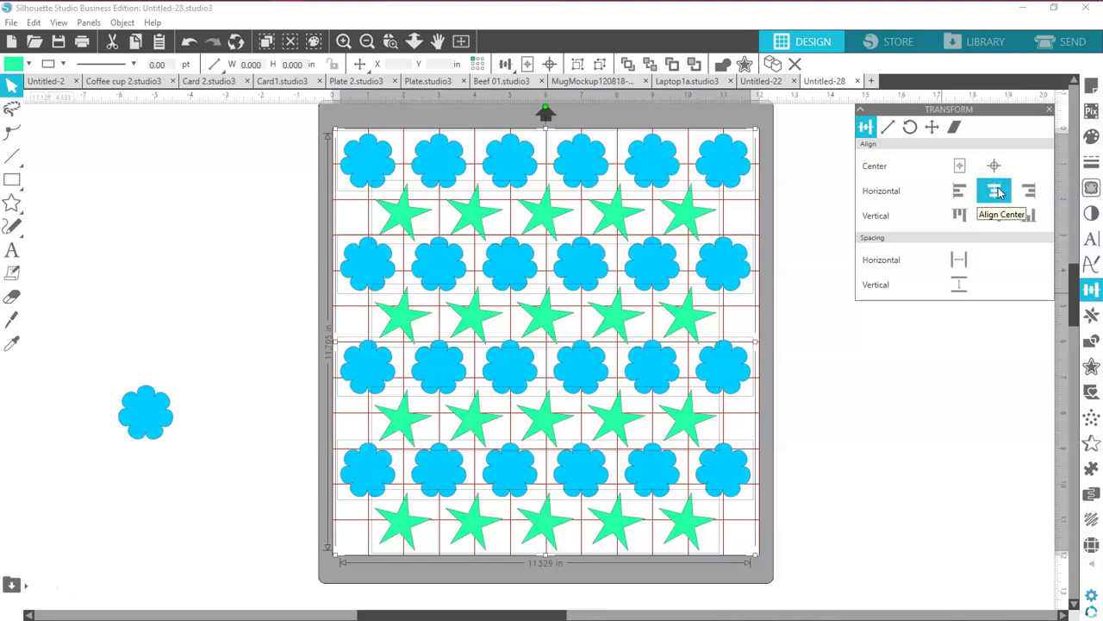
click(904, 371)
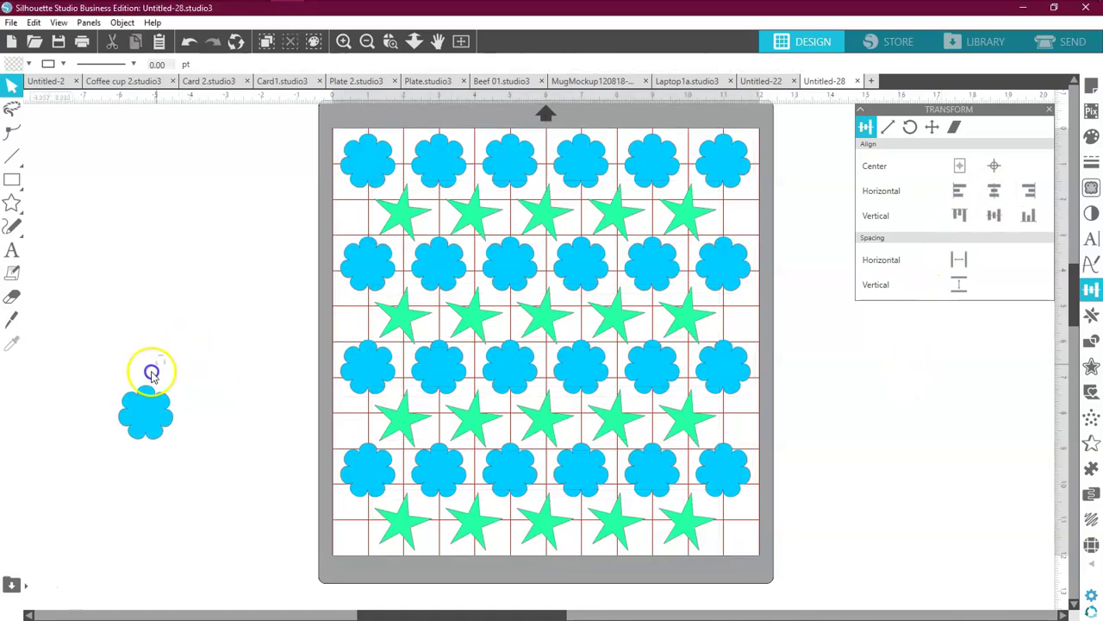
Step: Delete the spare flower beside the mat and group all eight rows into one pattern
click(118, 428)
key(Delete)
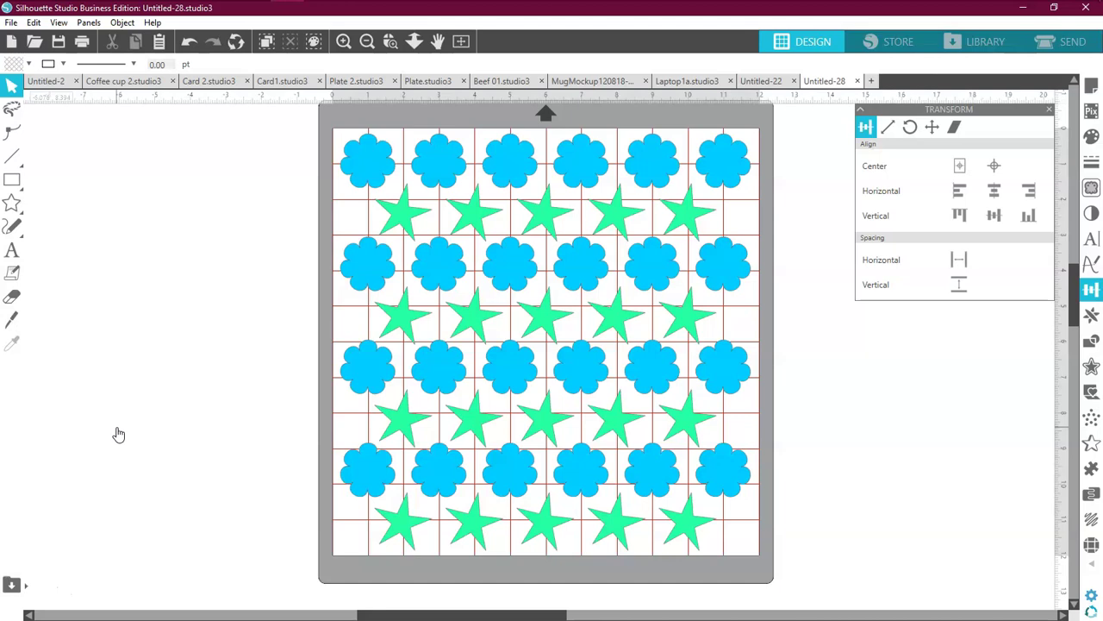
drag(283, 155, 731, 512)
right_click(727, 474)
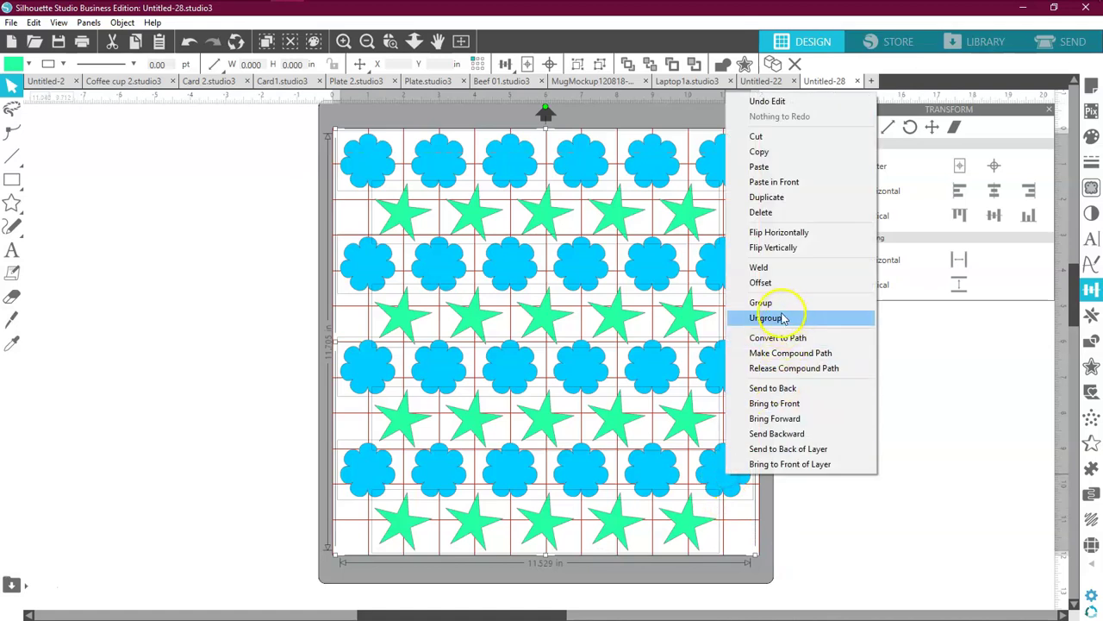
click(764, 303)
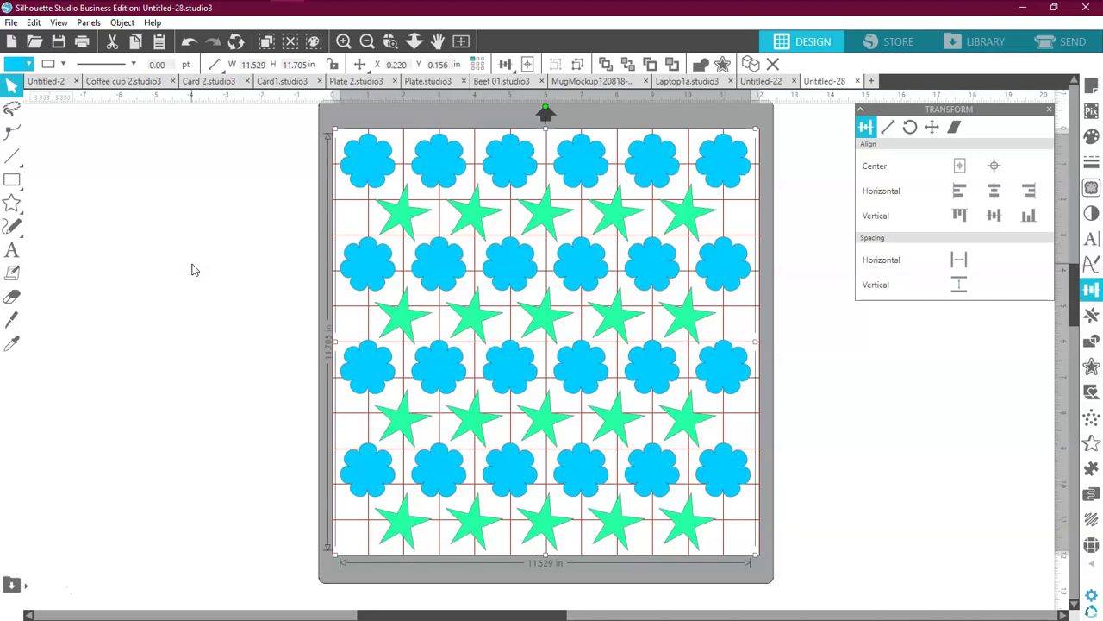
Step: Move the grouped pattern off the mat into the empty area beside it
drag(584, 272, 246, 284)
drag(451, 612, 370, 613)
drag(407, 434, 271, 429)
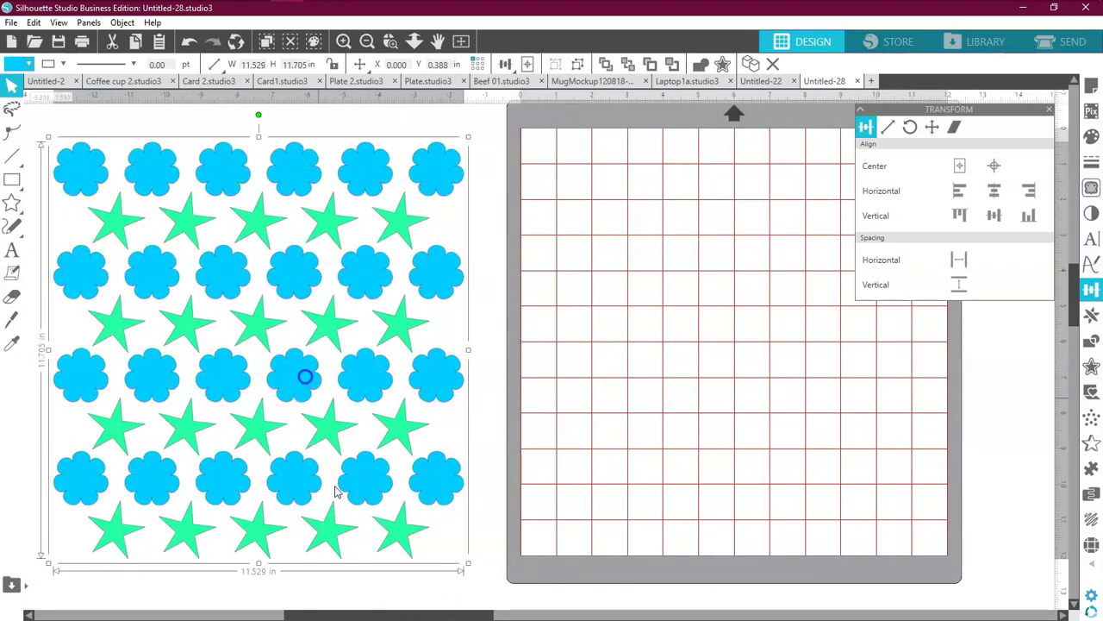
click(313, 586)
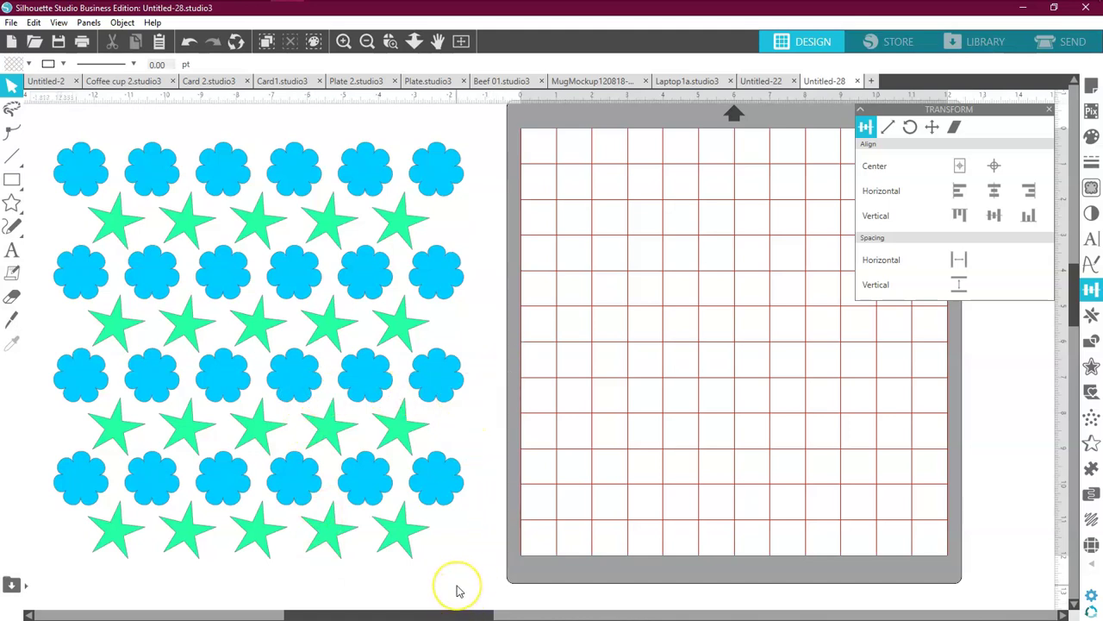
Step: Center the grouped pattern on the page
click(374, 468)
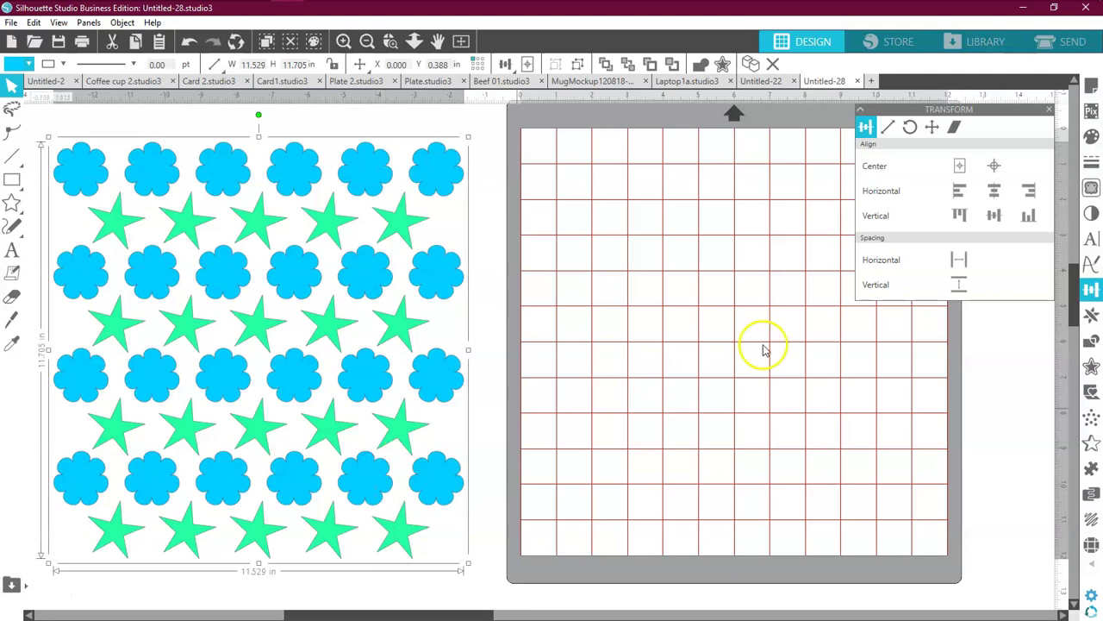
click(995, 167)
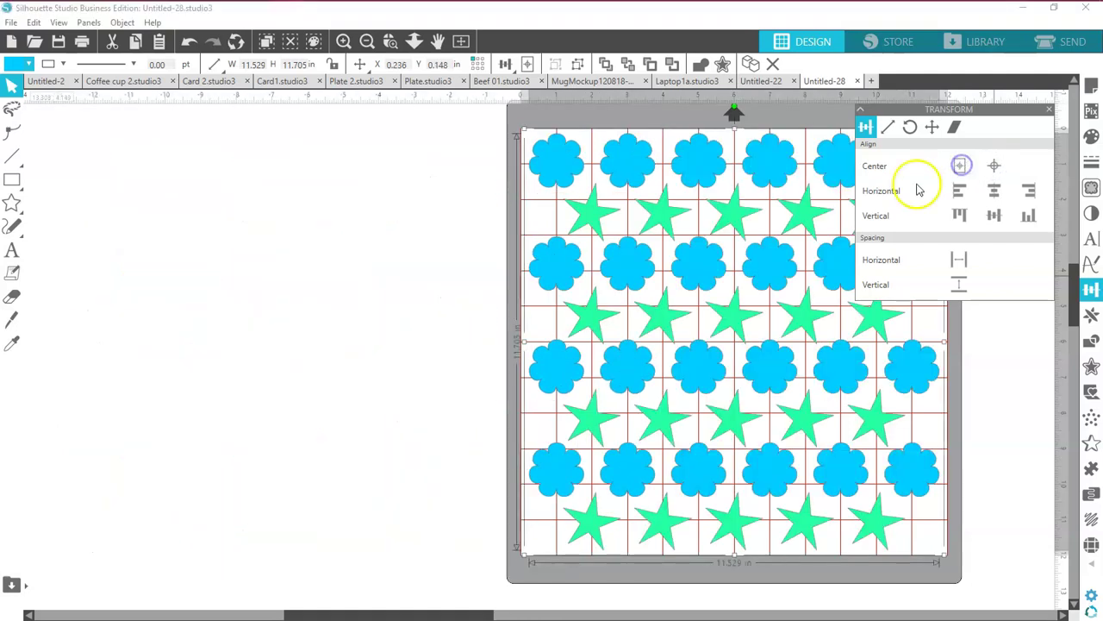
drag(352, 614, 449, 612)
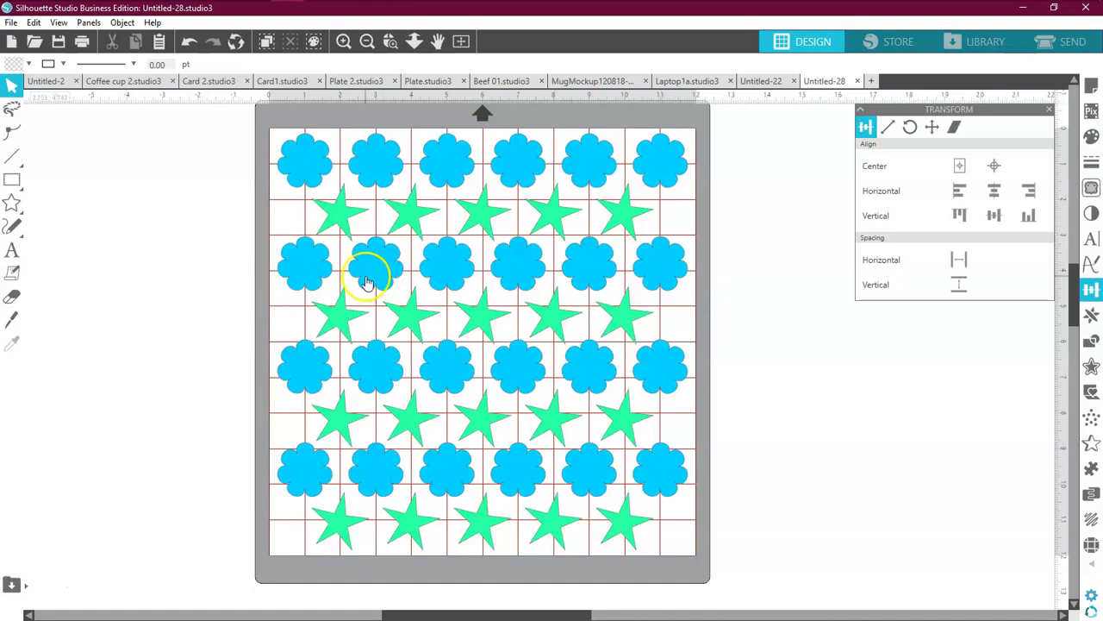
Step: Draw a rectangle about 2.19 in wide and 3.76 in high in the empty area beside the mat
mouse_move(13, 185)
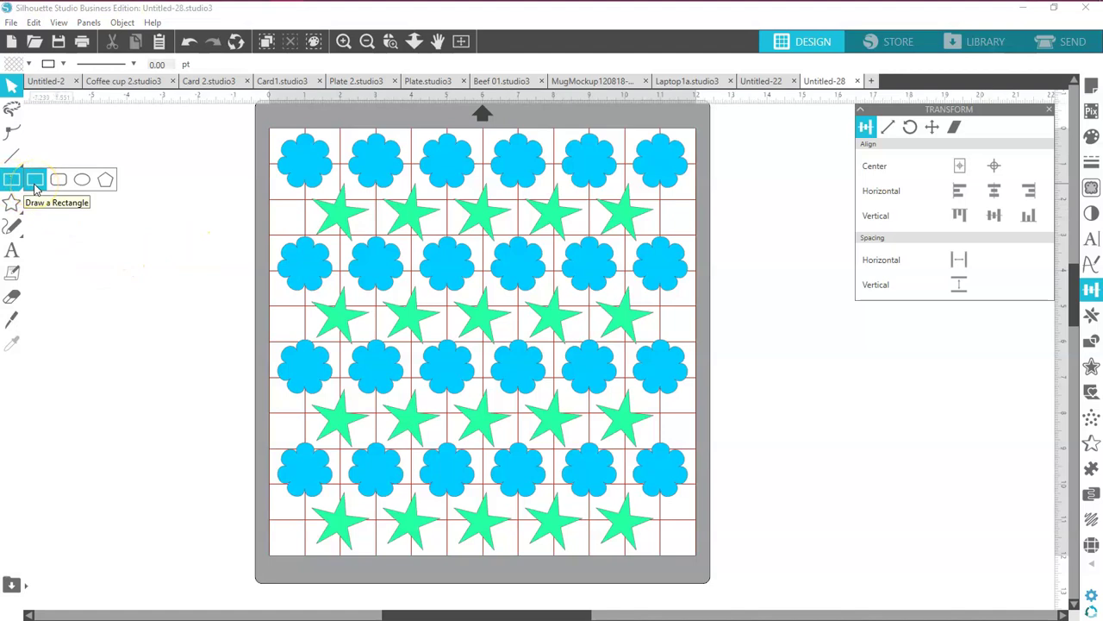
click(35, 181)
mouse_move(73, 244)
mouse_down()
mouse_move(129, 390)
mouse_move(149, 375)
mouse_up()
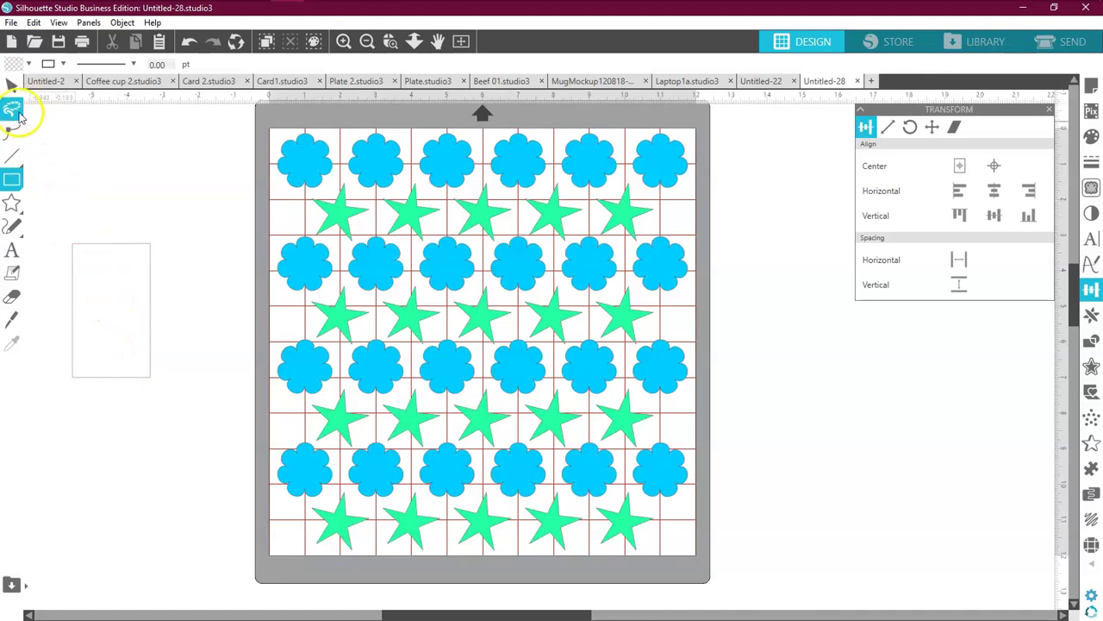
click(13, 87)
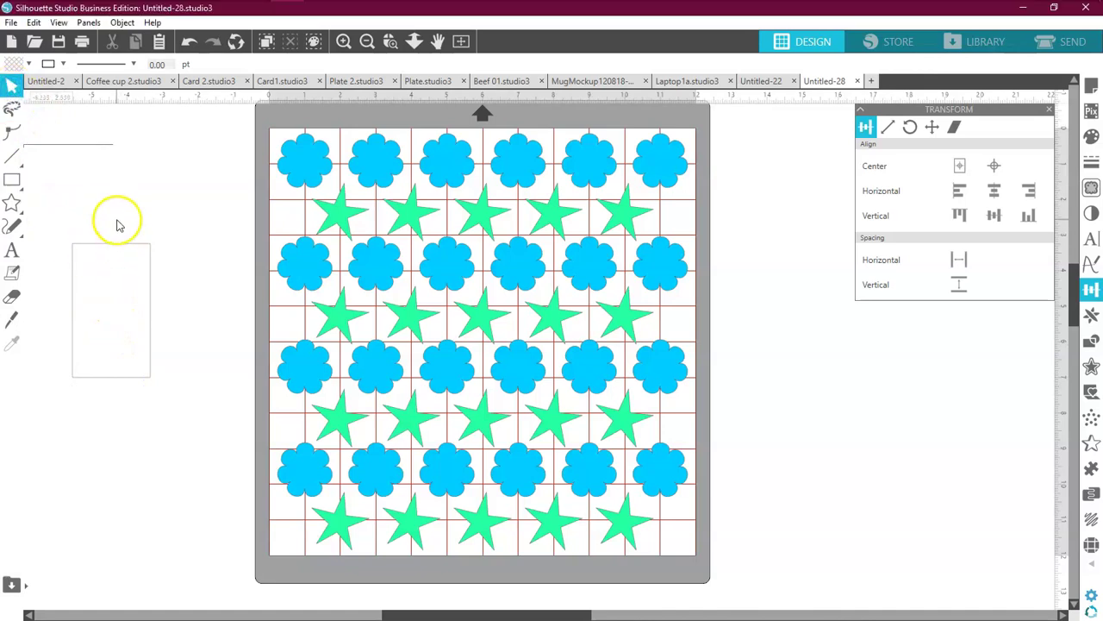
click(112, 274)
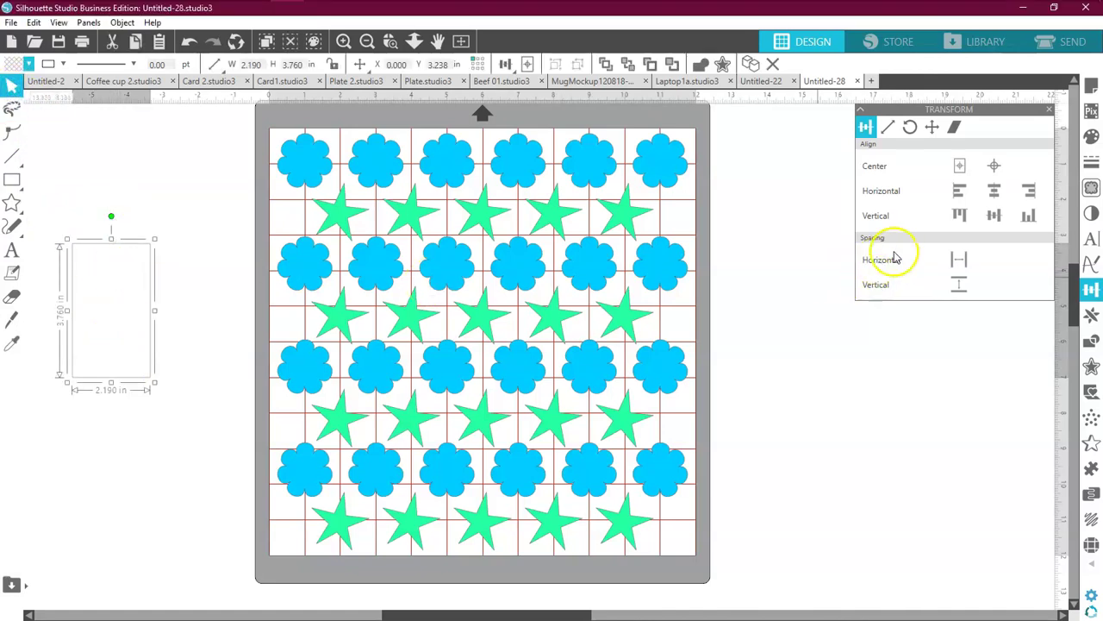
Step: Resize the rectangle to a width of 12 in and a height of 12 in
click(886, 127)
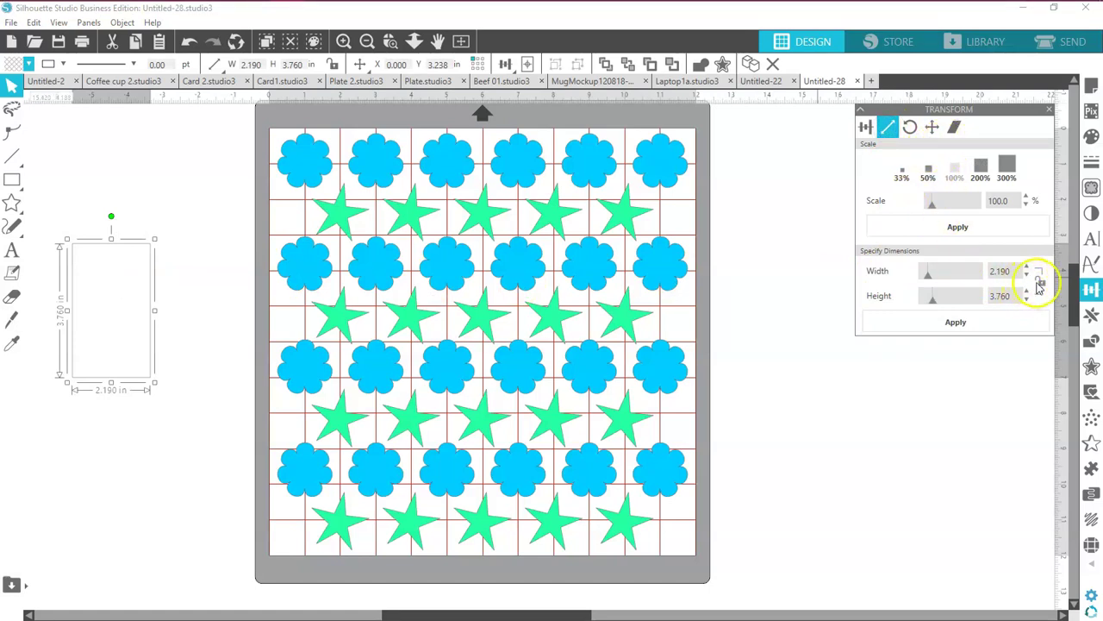
drag(1017, 271, 976, 271)
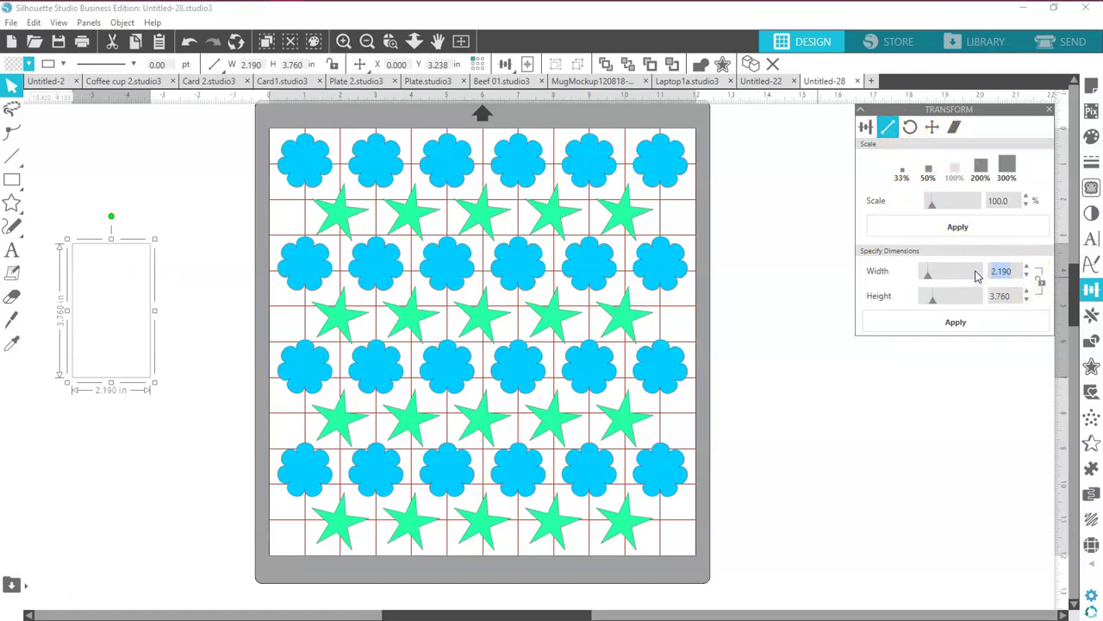
text(12.000)
key(Return)
drag(1010, 295, 981, 295)
text(12)
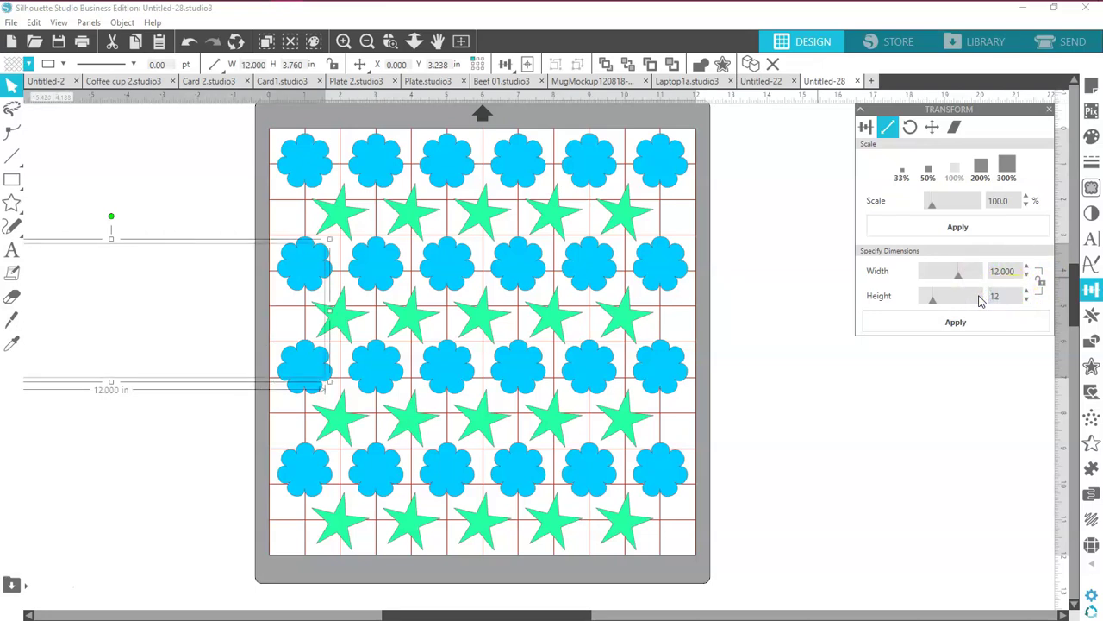
key(Return)
click(819, 304)
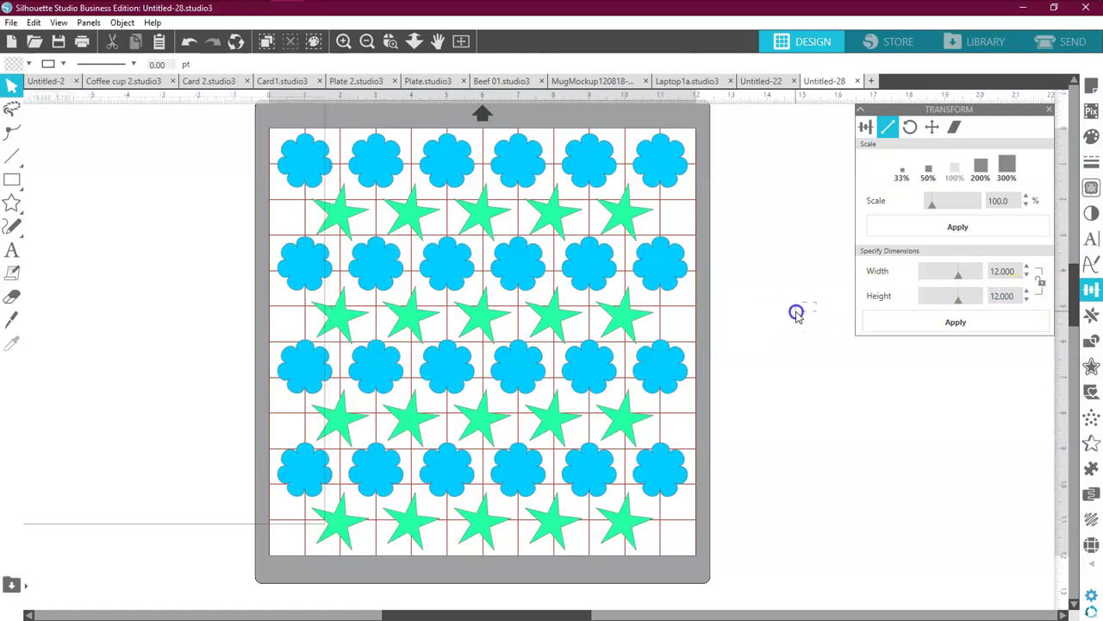
Step: Center the 12 in square and the flower-and-star pattern on the page with their centers aligned
drag(561, 184, 677, 417)
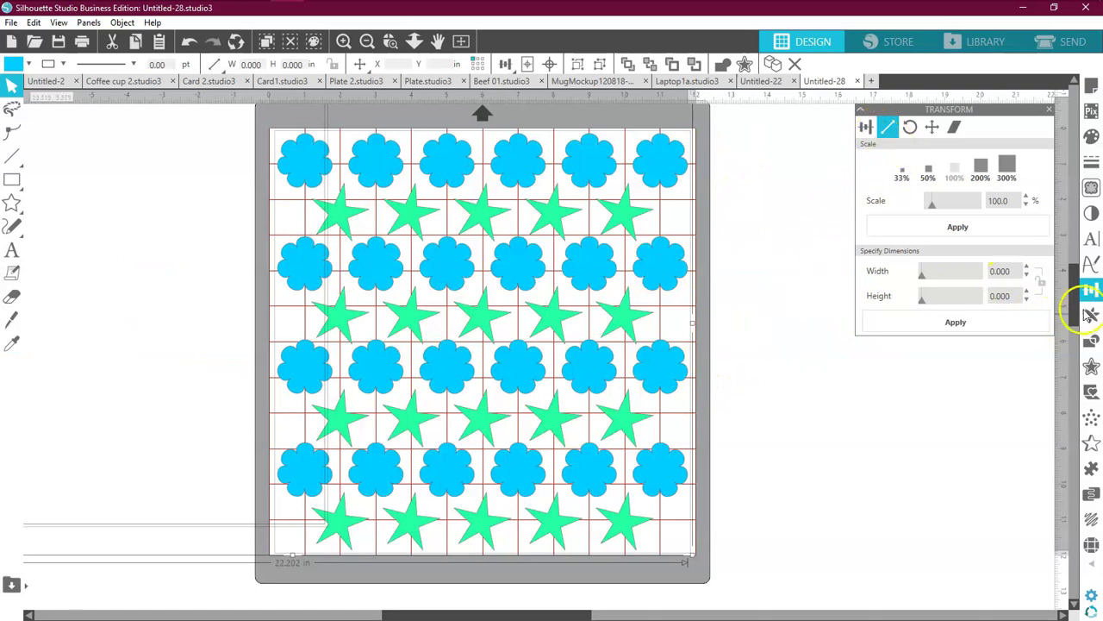
click(1091, 290)
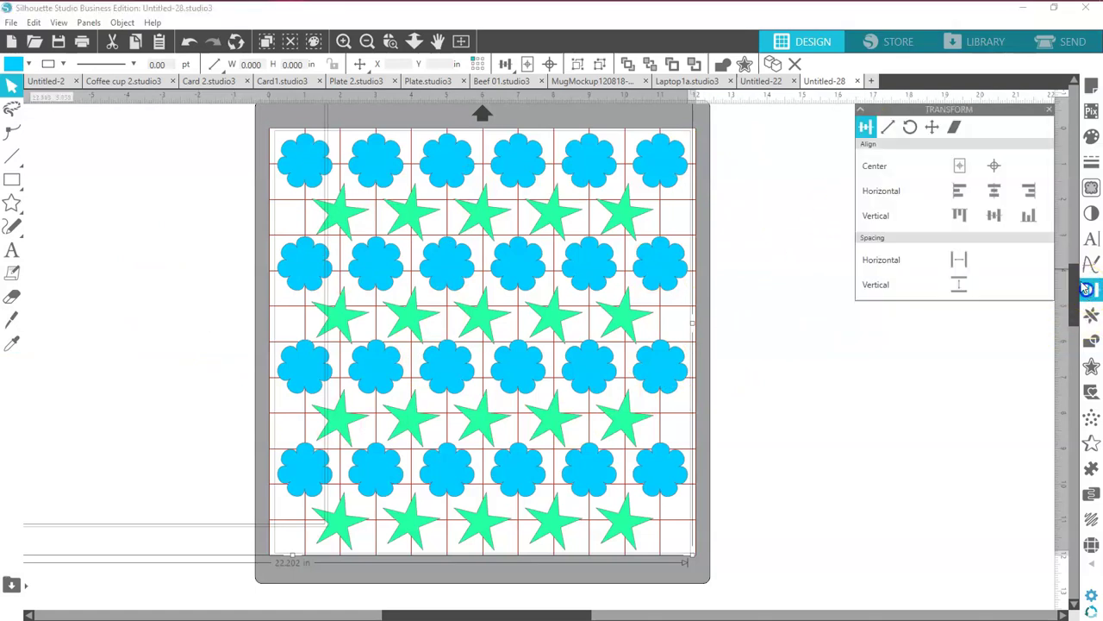
click(960, 165)
click(995, 165)
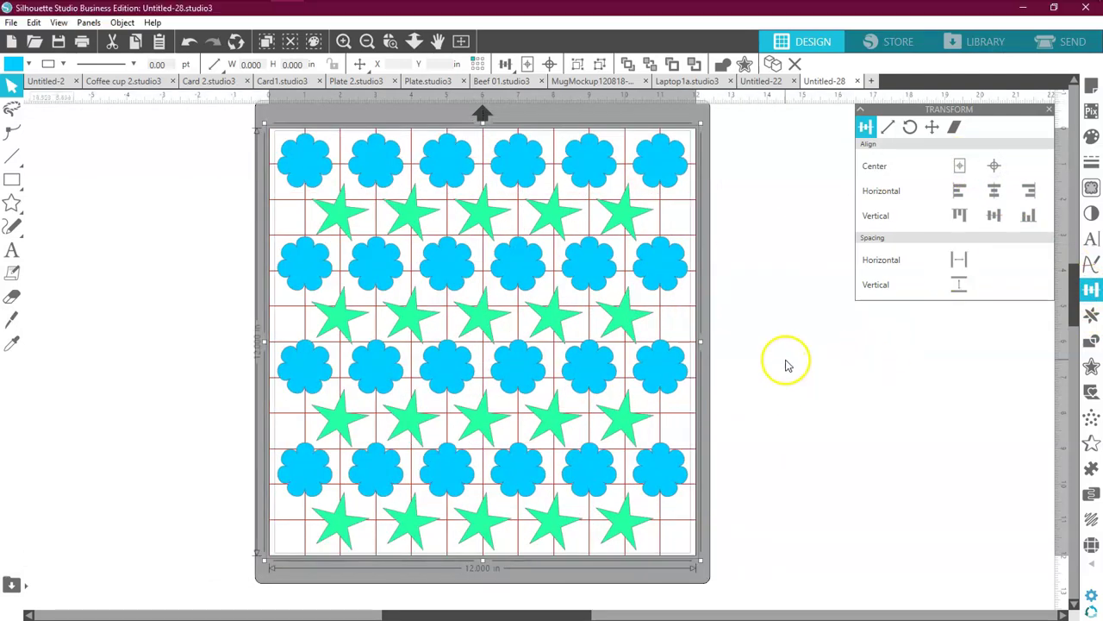
Step: Select the 12 in square alone and set its line thickness to 5 pt
click(786, 362)
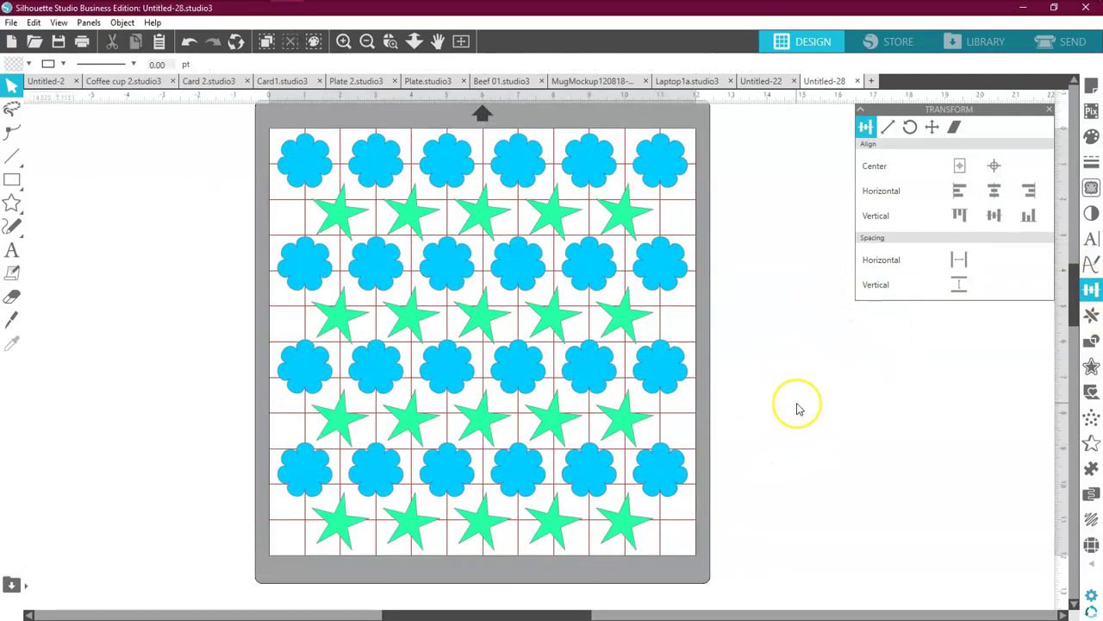
drag(808, 419, 692, 420)
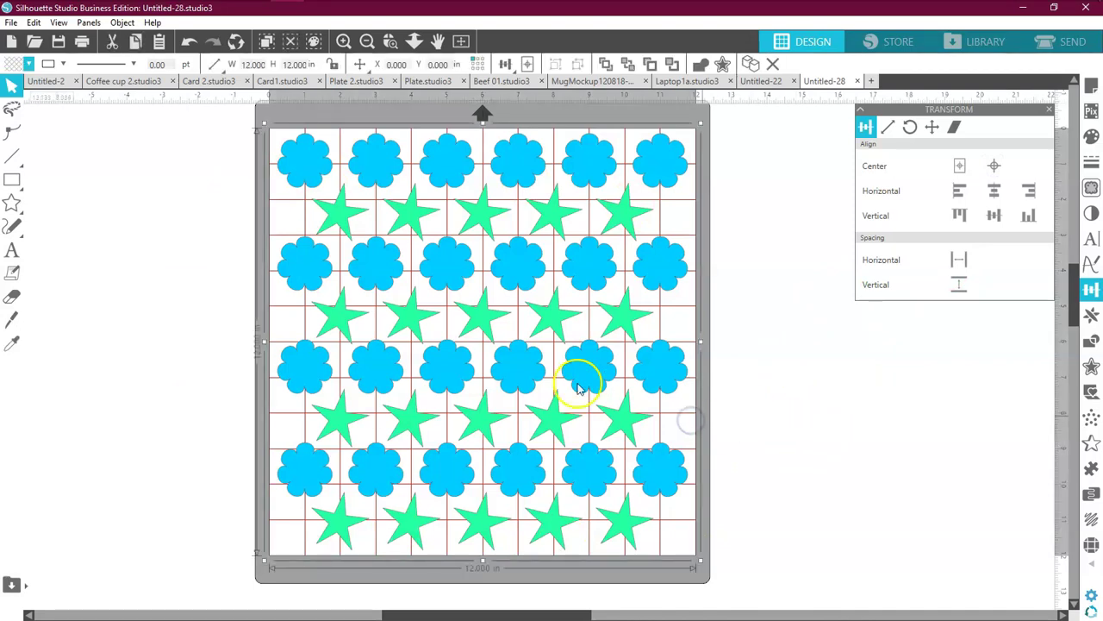
click(147, 65)
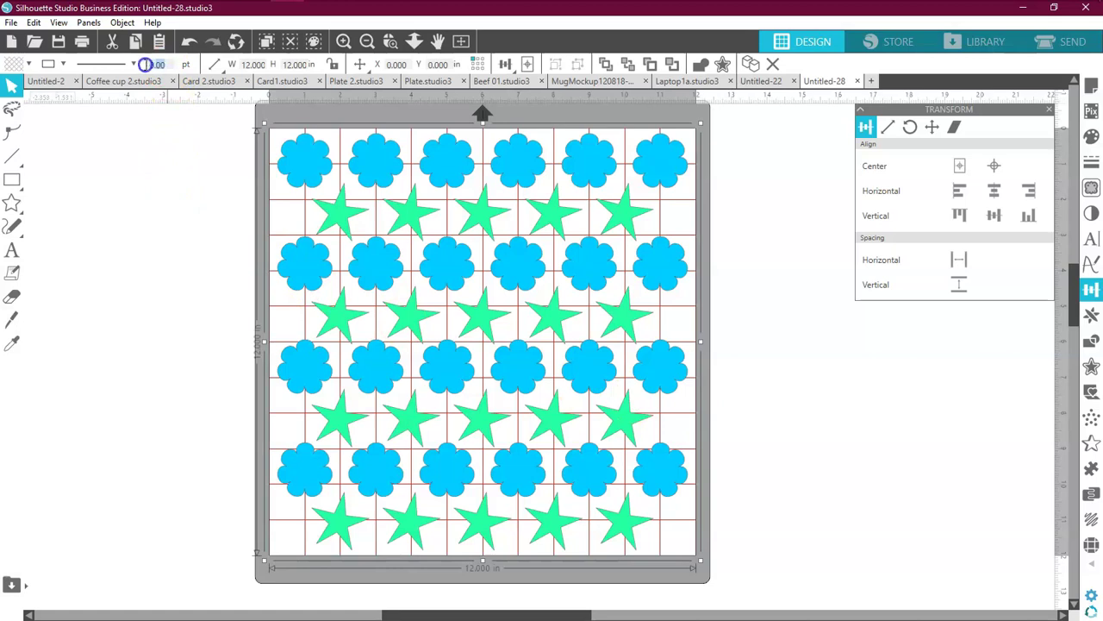
click(136, 65)
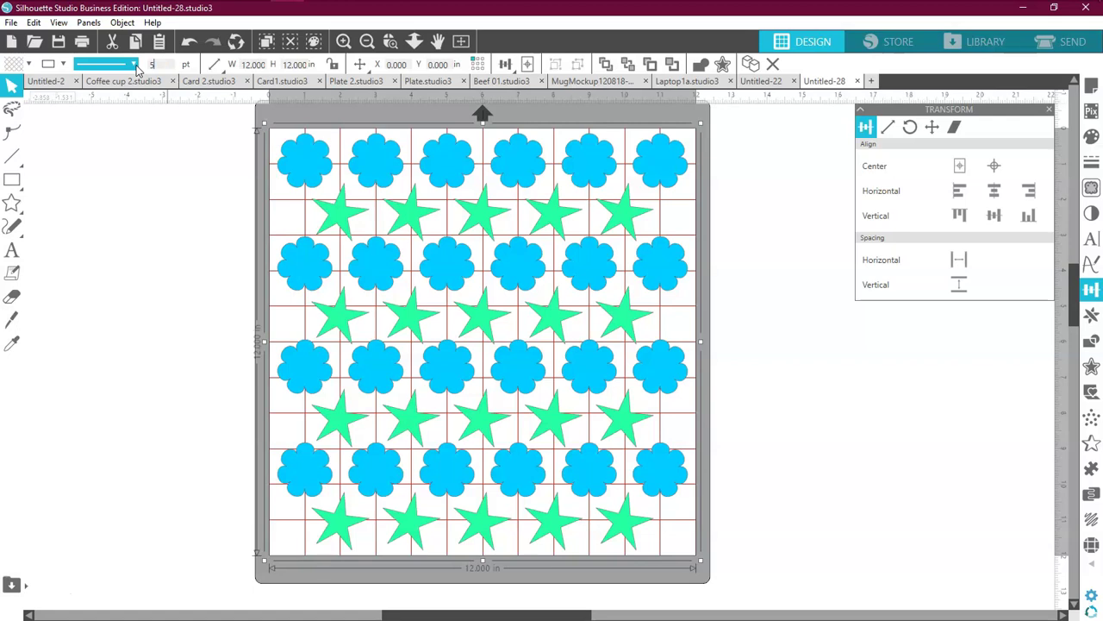
key(Return)
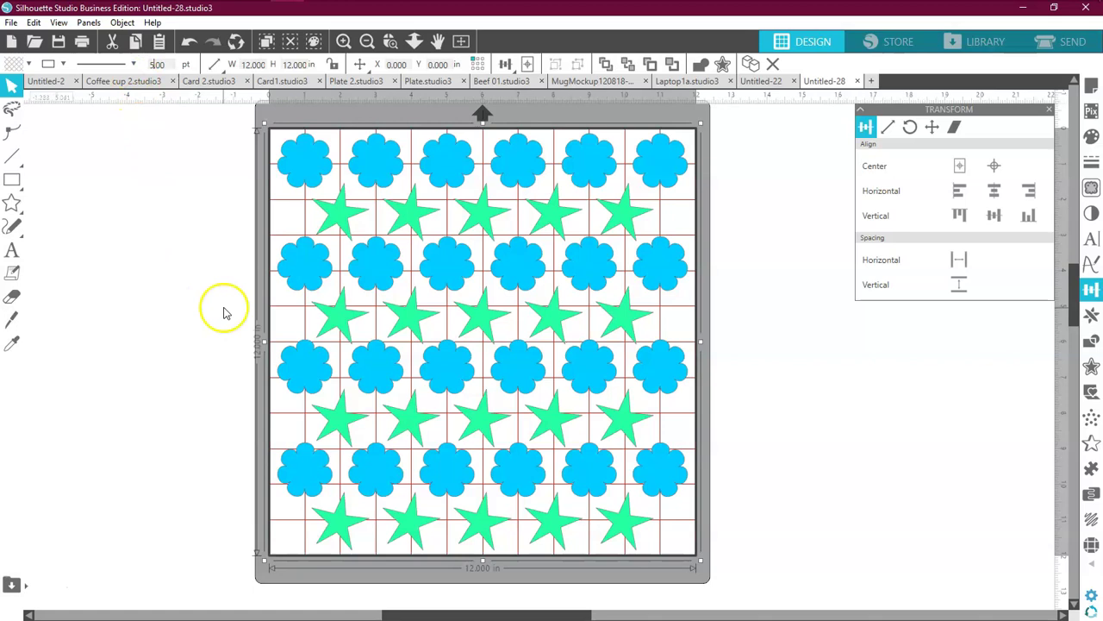
click(212, 373)
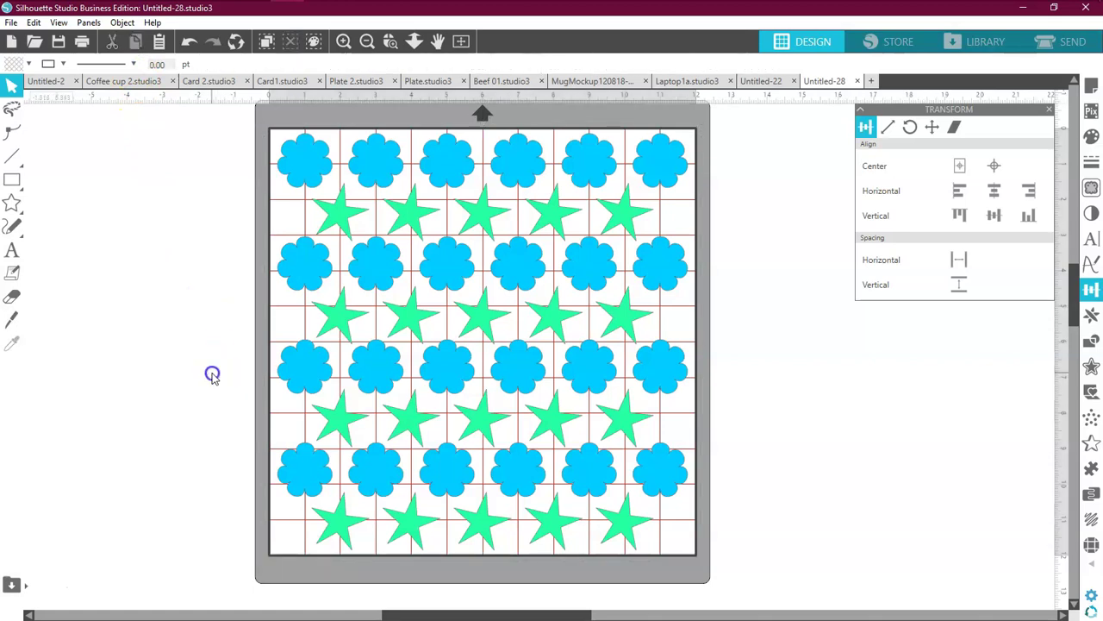
Step: Undo the line thickness change on the 12 in square
click(304, 577)
drag(303, 578, 285, 514)
click(242, 167)
click(190, 41)
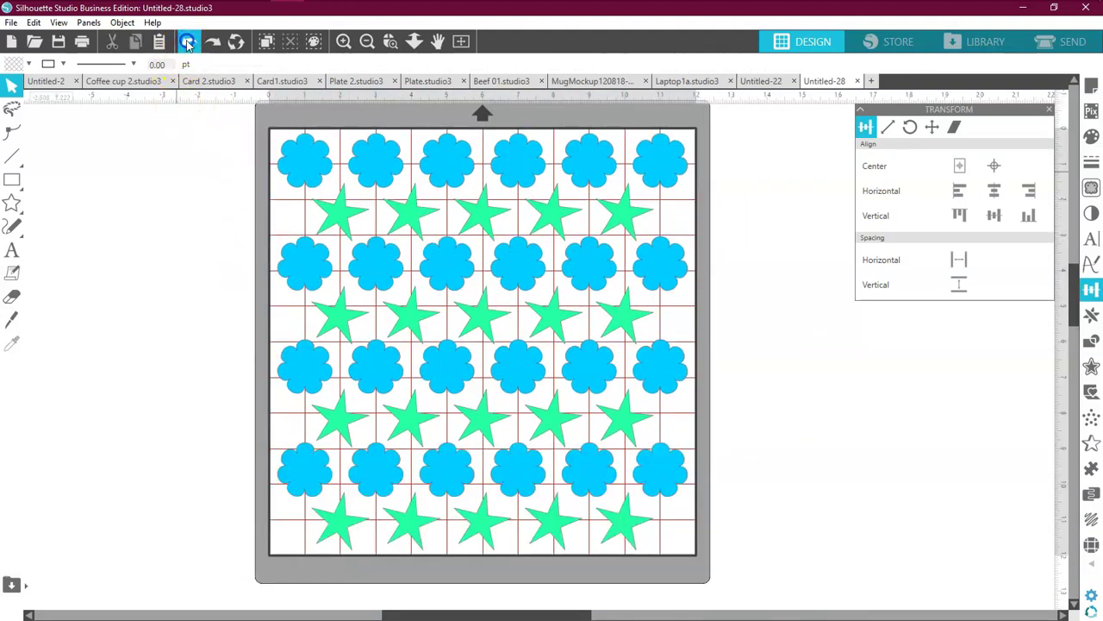
Step: Fill the 12 in square and the flower-and-star pattern together with the palest mint green
drag(147, 261, 219, 290)
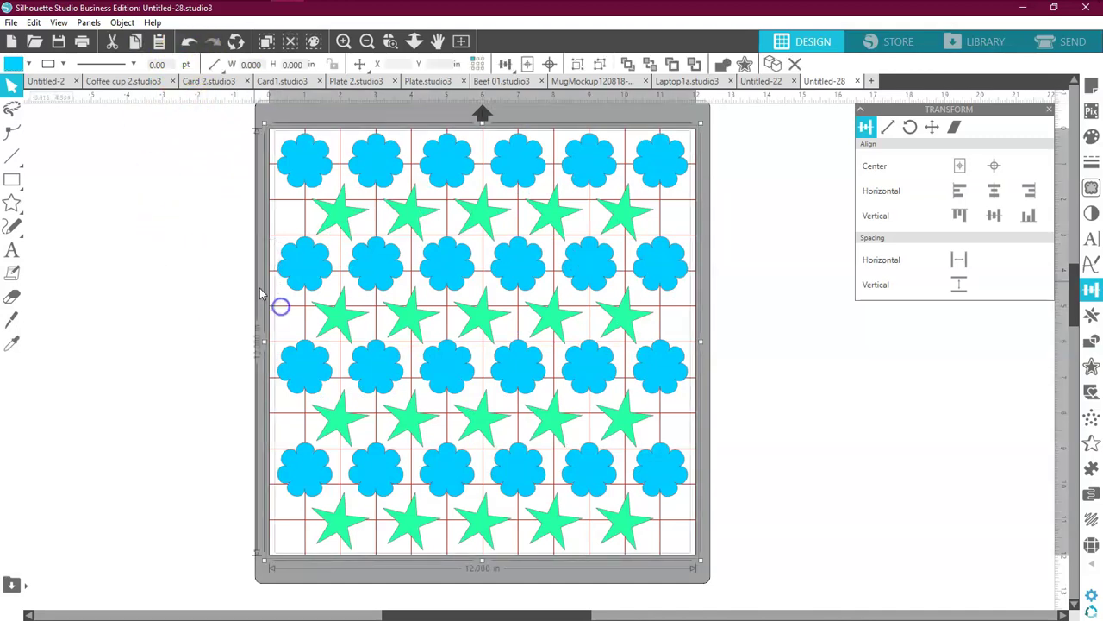
click(26, 63)
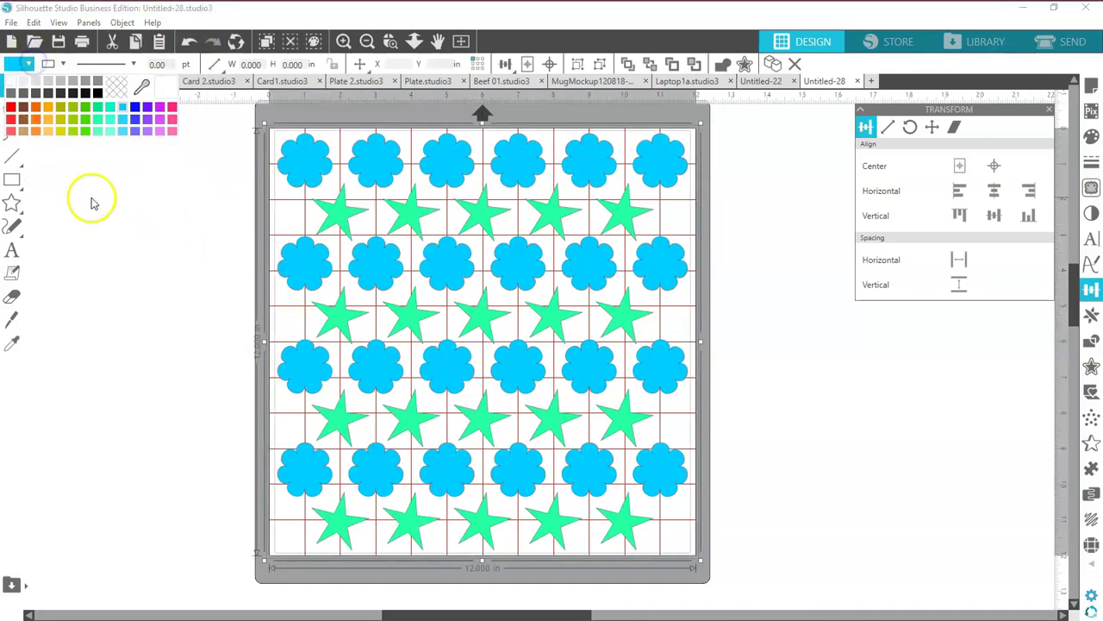
click(86, 121)
click(28, 64)
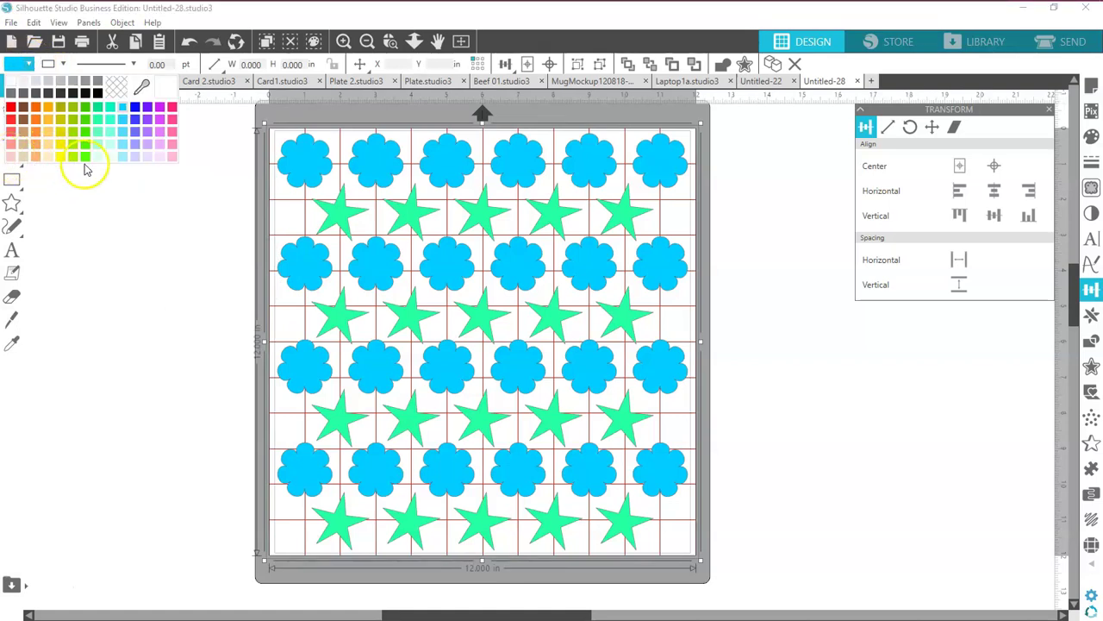
click(112, 156)
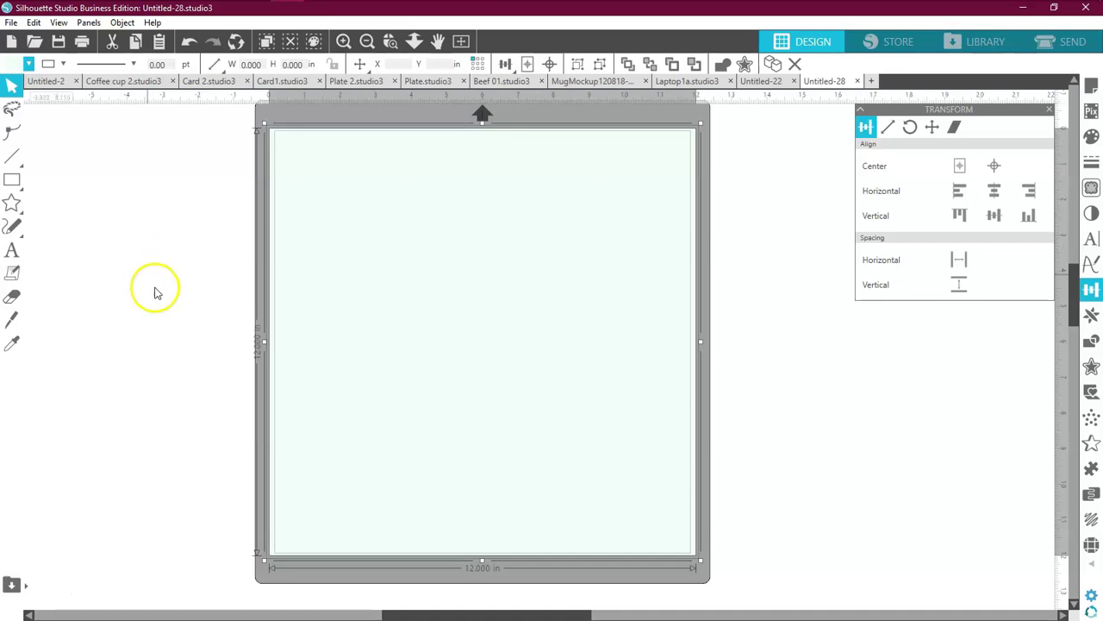
Step: Send the mint-filled 12 in square to the back and move it off the mat into the empty area beside it
right_click(292, 516)
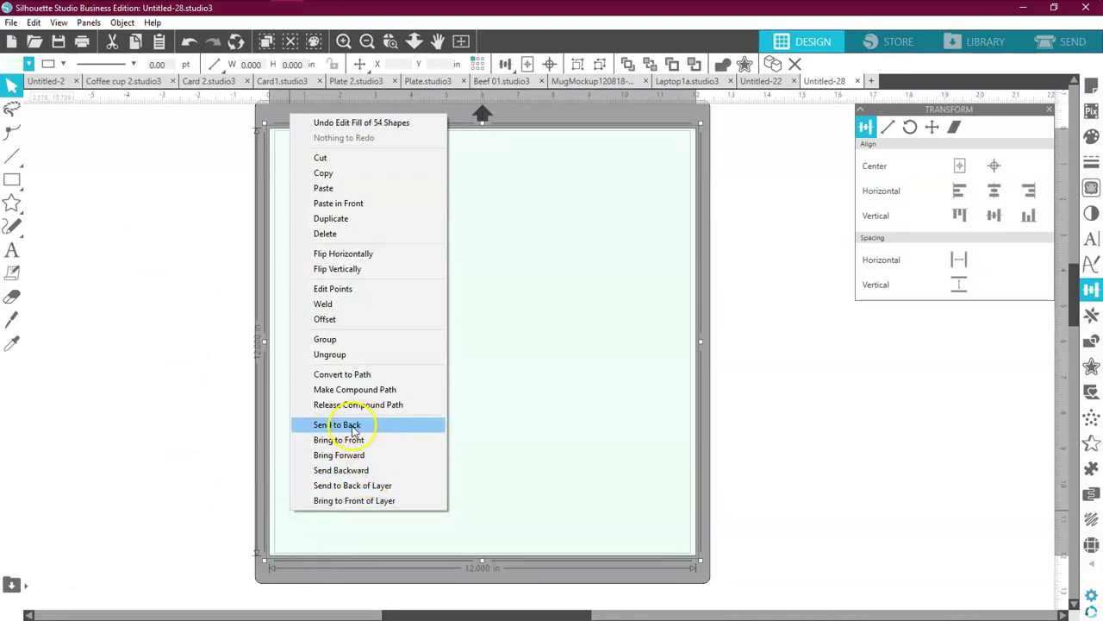
click(352, 427)
click(239, 549)
right_click(272, 556)
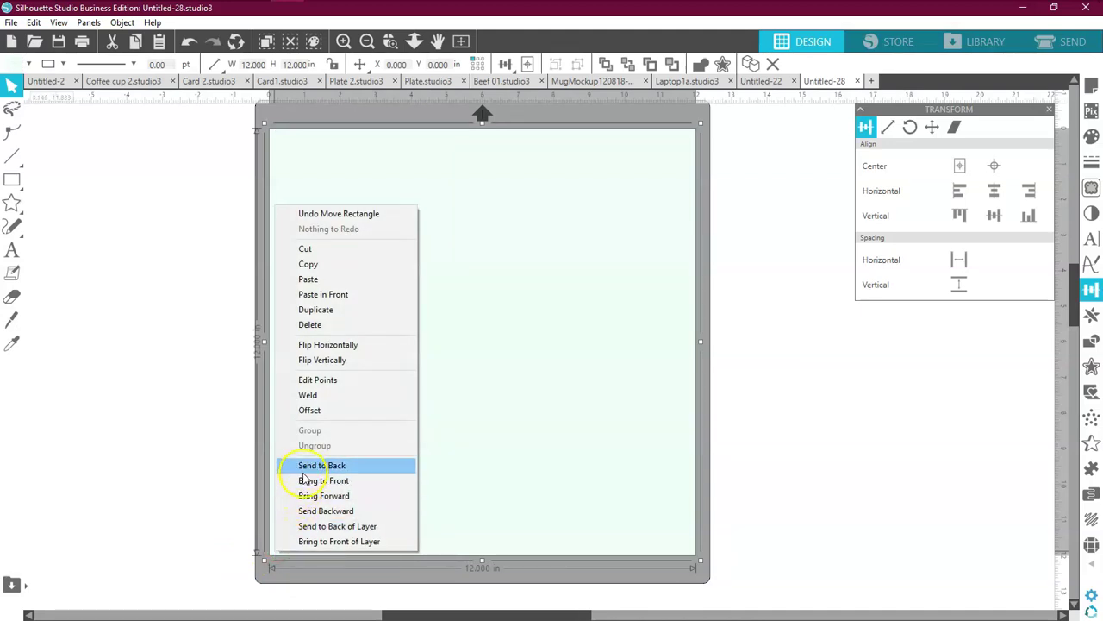
click(302, 467)
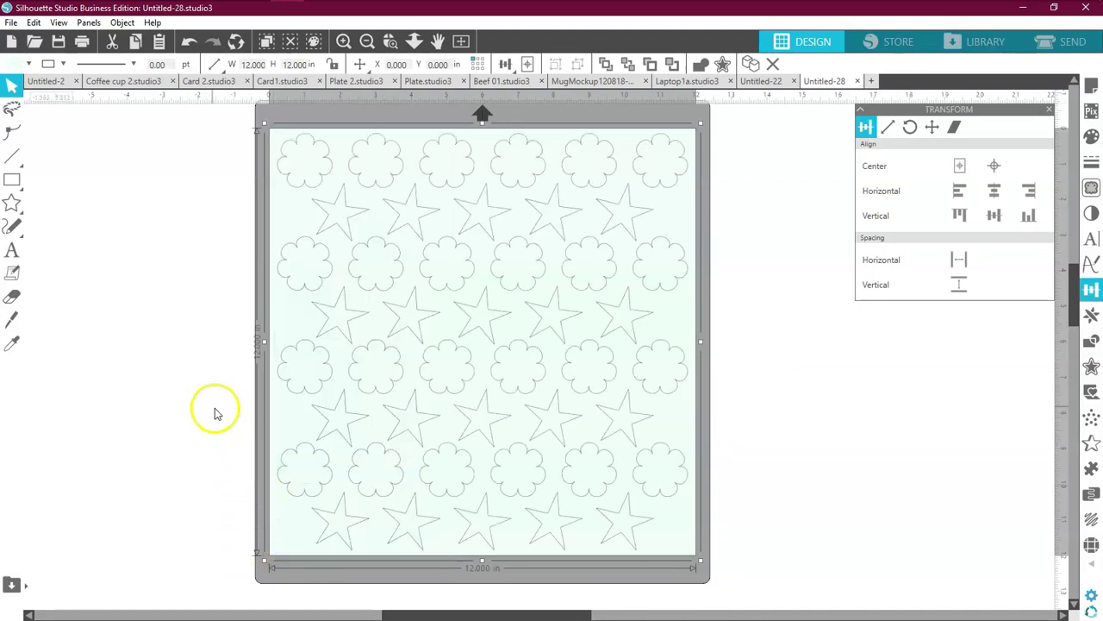
drag(652, 520, 1078, 526)
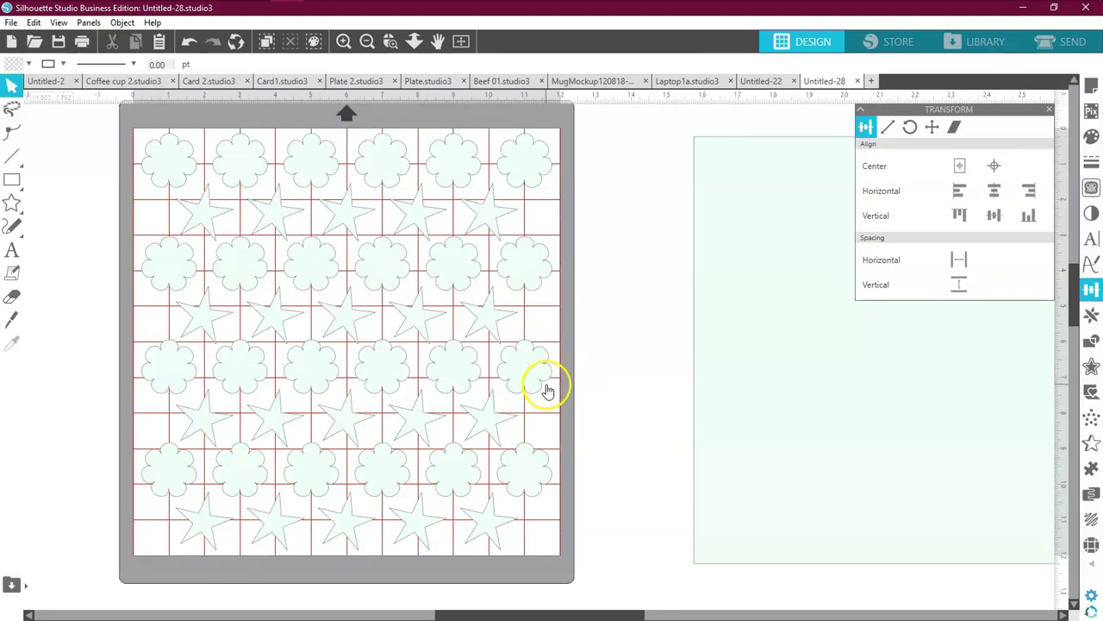
Step: Undo the square's move and stacking change, and try shifting the filled square partly off the mat's opposite side
click(189, 45)
click(188, 44)
click(189, 45)
click(178, 190)
drag(323, 284, 155, 294)
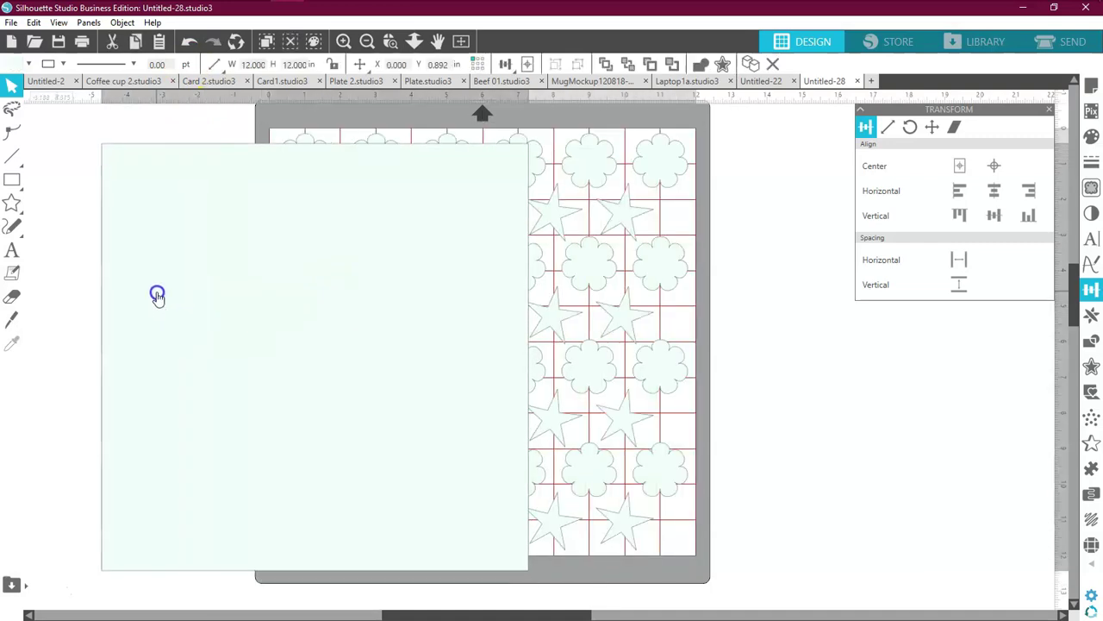
Step: Undo the square's shift and the mint fill to restore the blue flowers and green stars
click(189, 43)
click(189, 43)
click(189, 44)
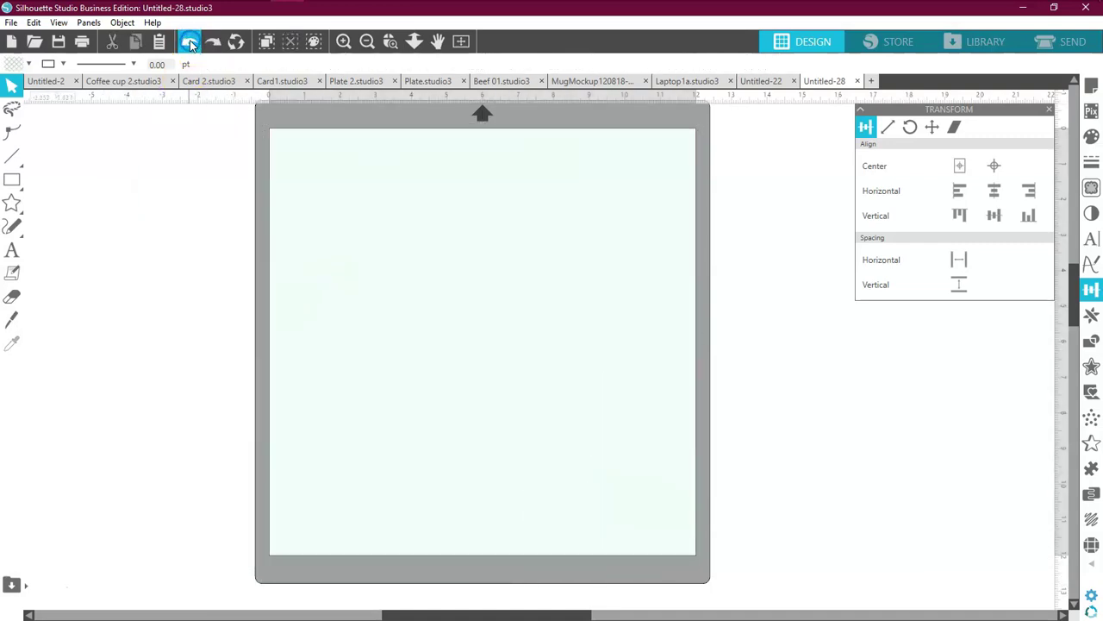
click(189, 43)
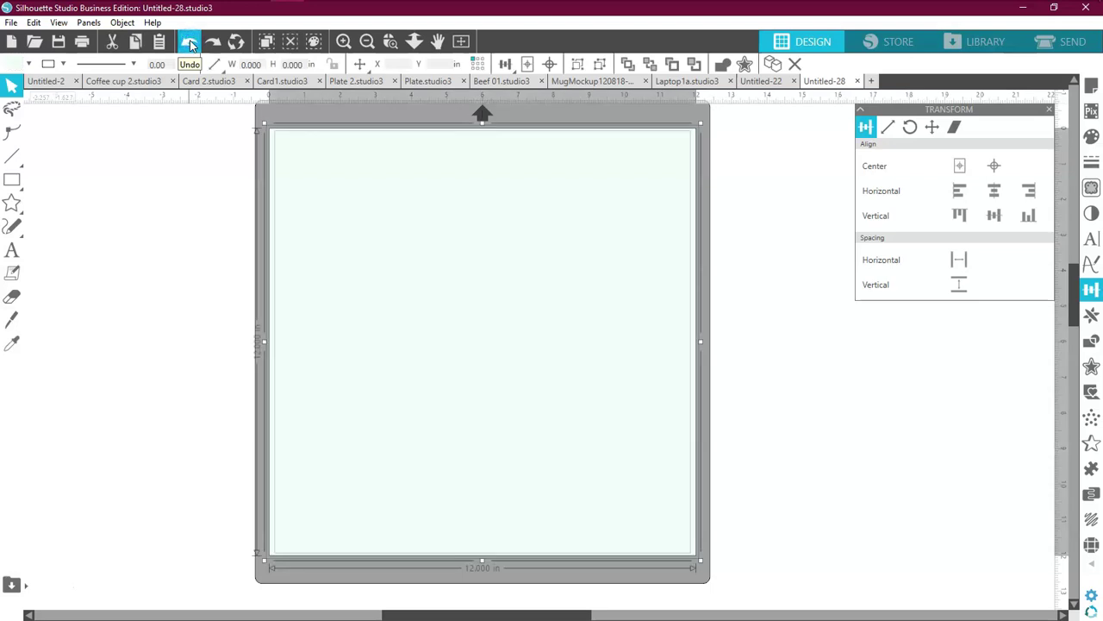
click(189, 43)
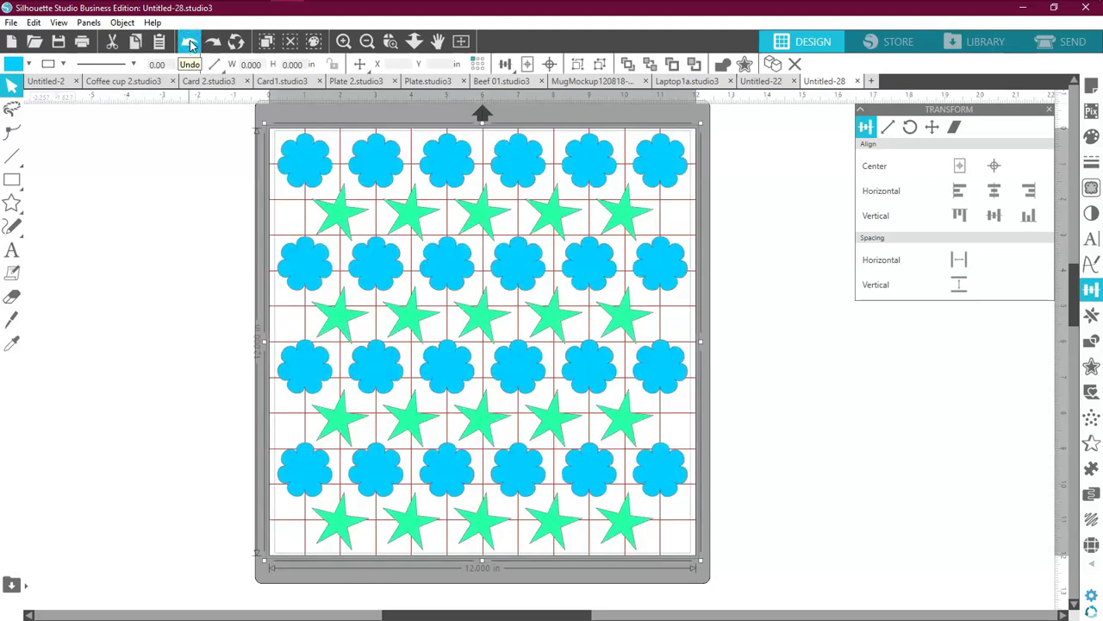
Step: Shift the 12 in square partly off the mat, select it alone and fill it with the palest mint green
drag(193, 281, 267, 372)
click(190, 41)
drag(182, 263, 132, 319)
drag(74, 298, 168, 315)
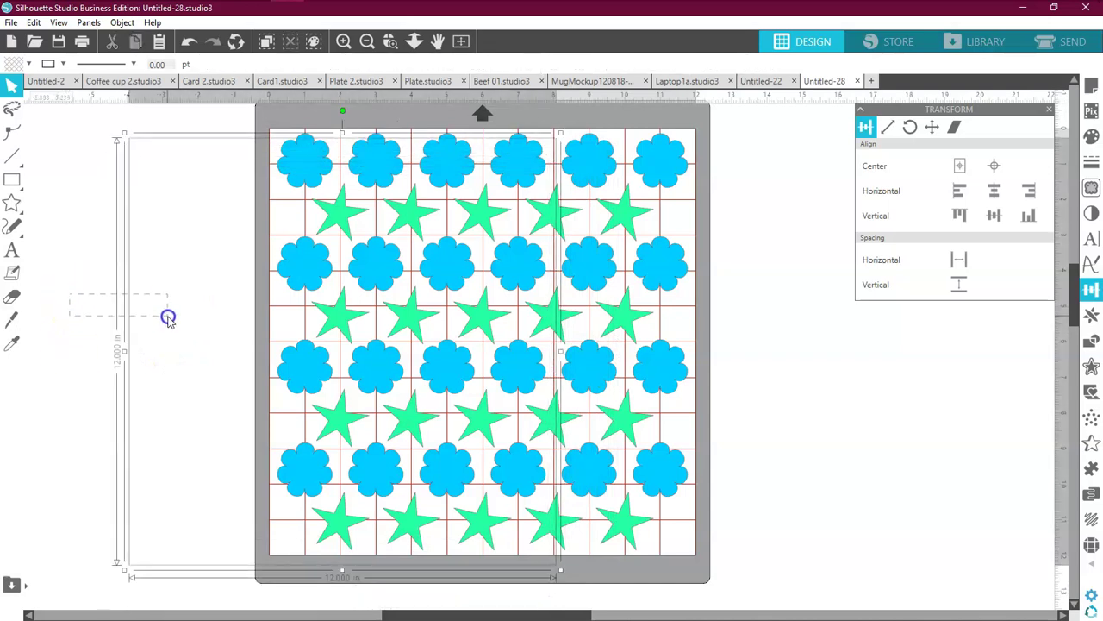
click(30, 64)
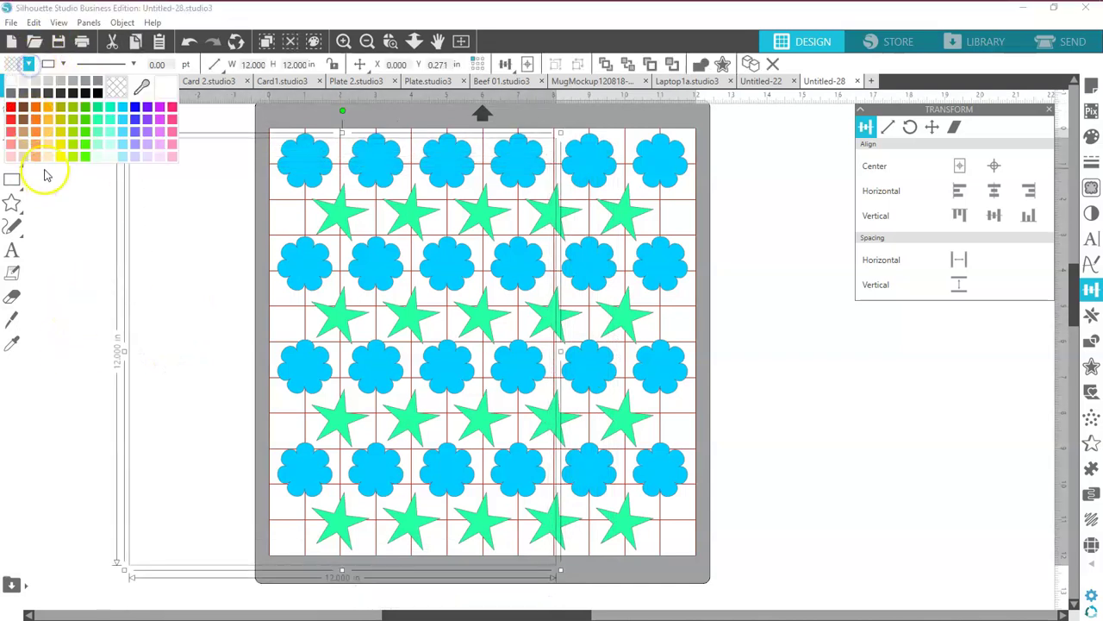
click(109, 158)
Step: Send the mint square to the back and center it with the flower-and-star pattern on the page, centers aligned
right_click(164, 172)
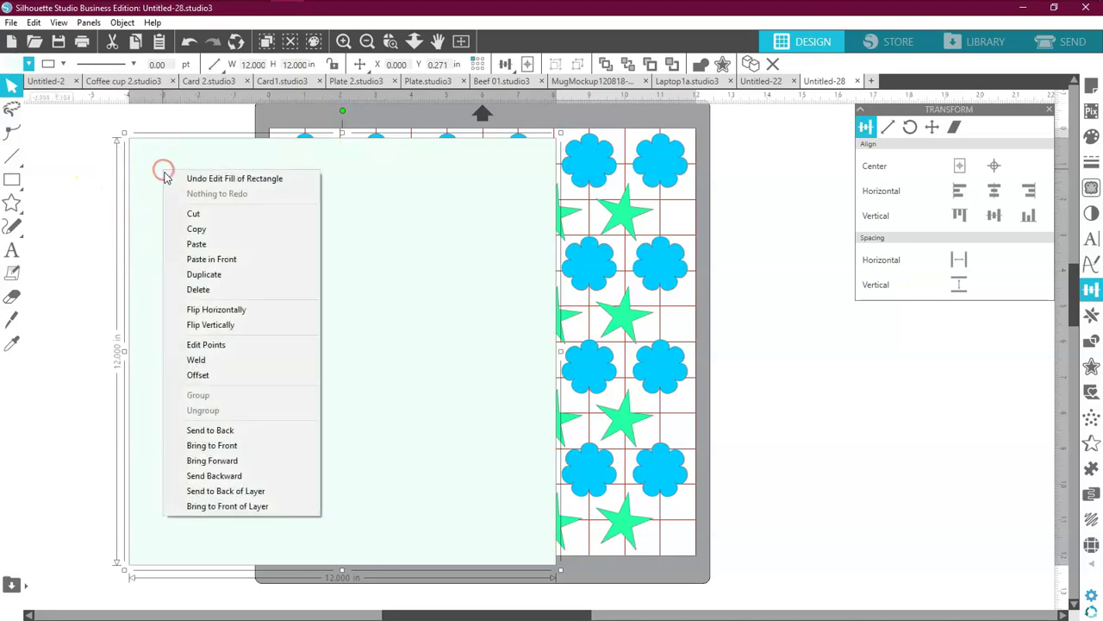
click(194, 431)
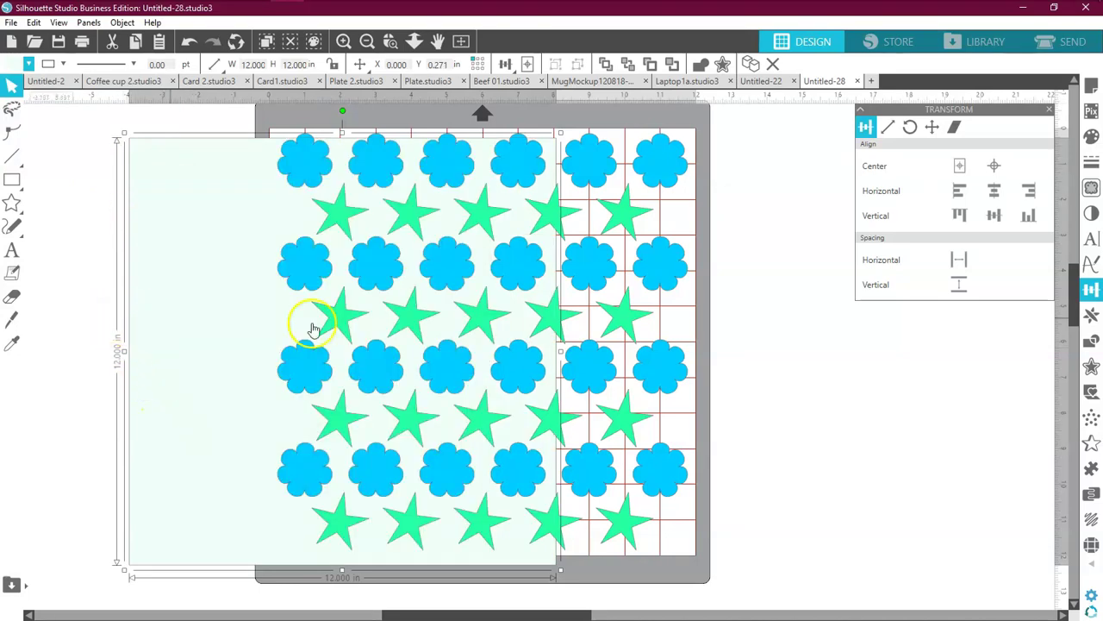
drag(774, 331, 547, 362)
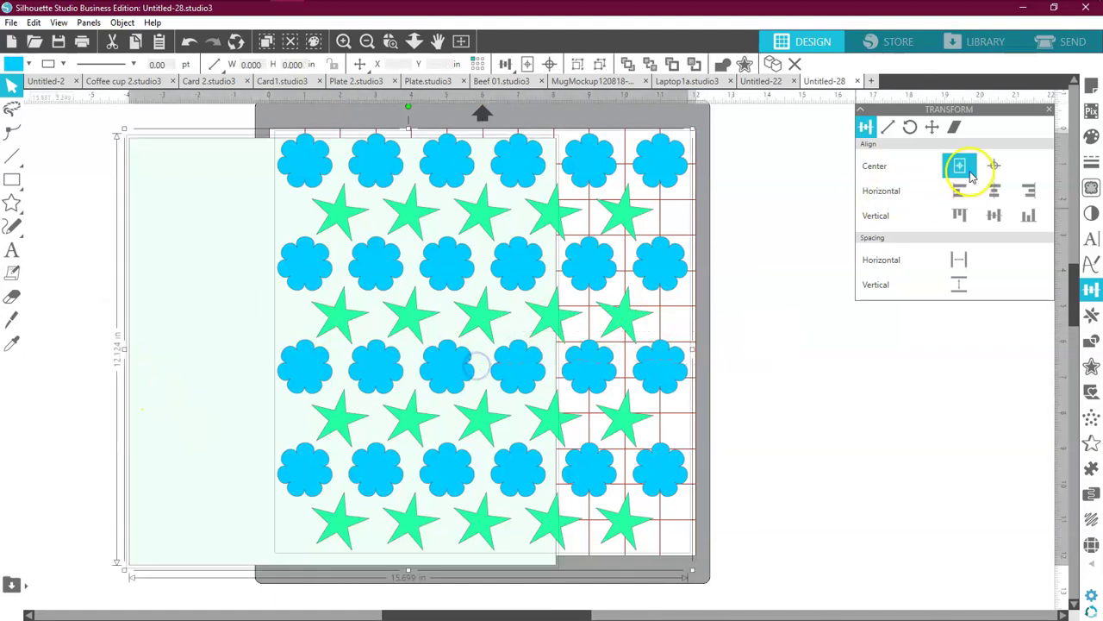
click(994, 166)
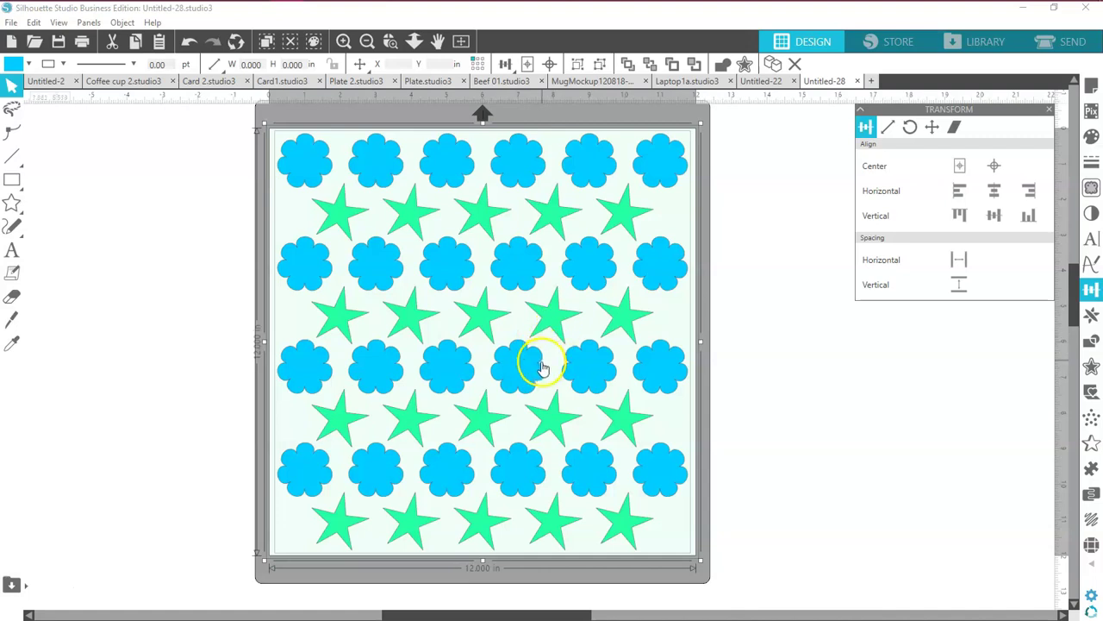
Step: Make the outlines of the flowers, the stars and the mint square transparent
click(233, 262)
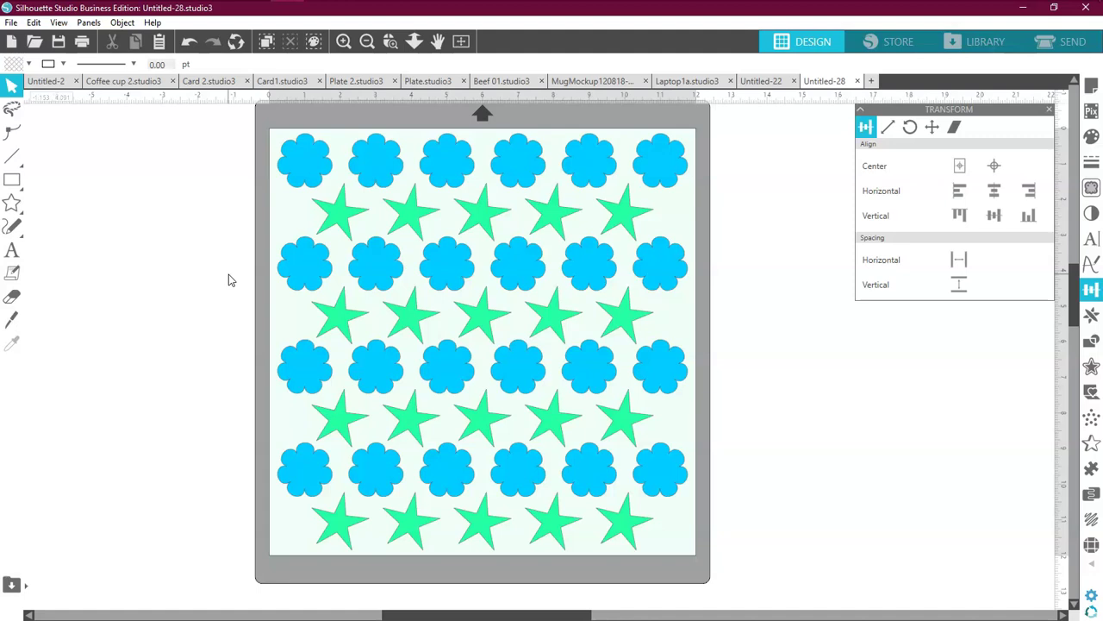
click(317, 294)
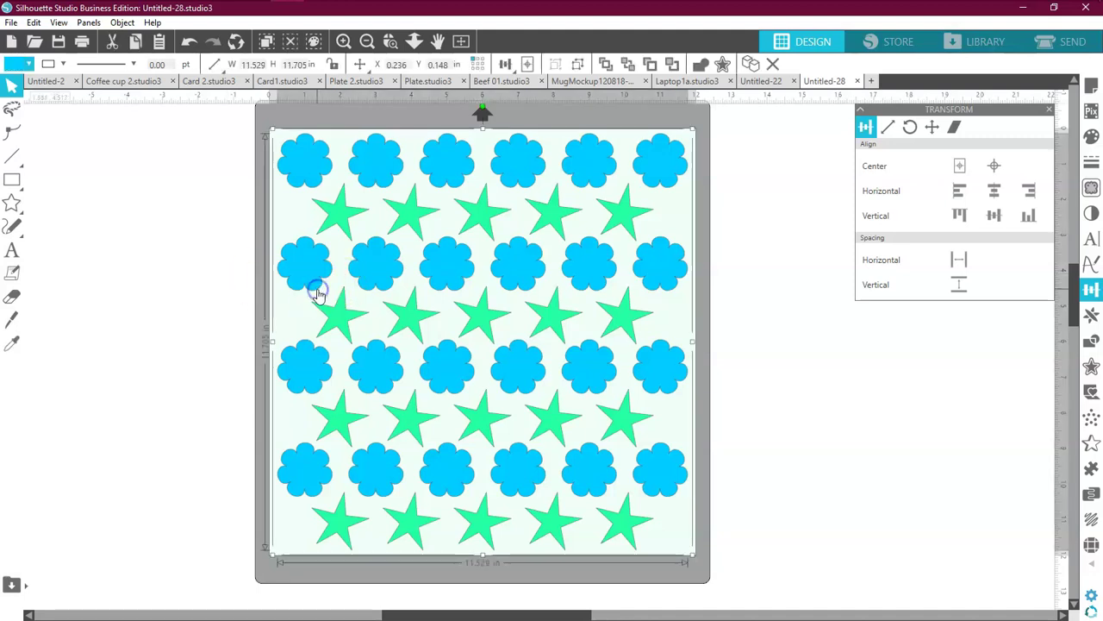
click(345, 273)
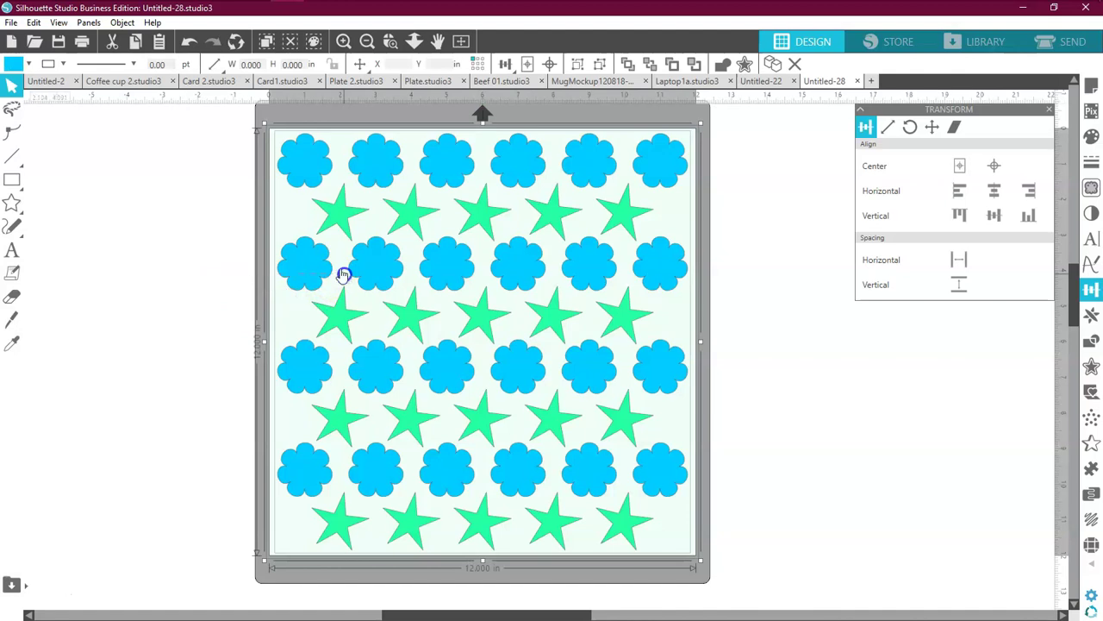
click(63, 64)
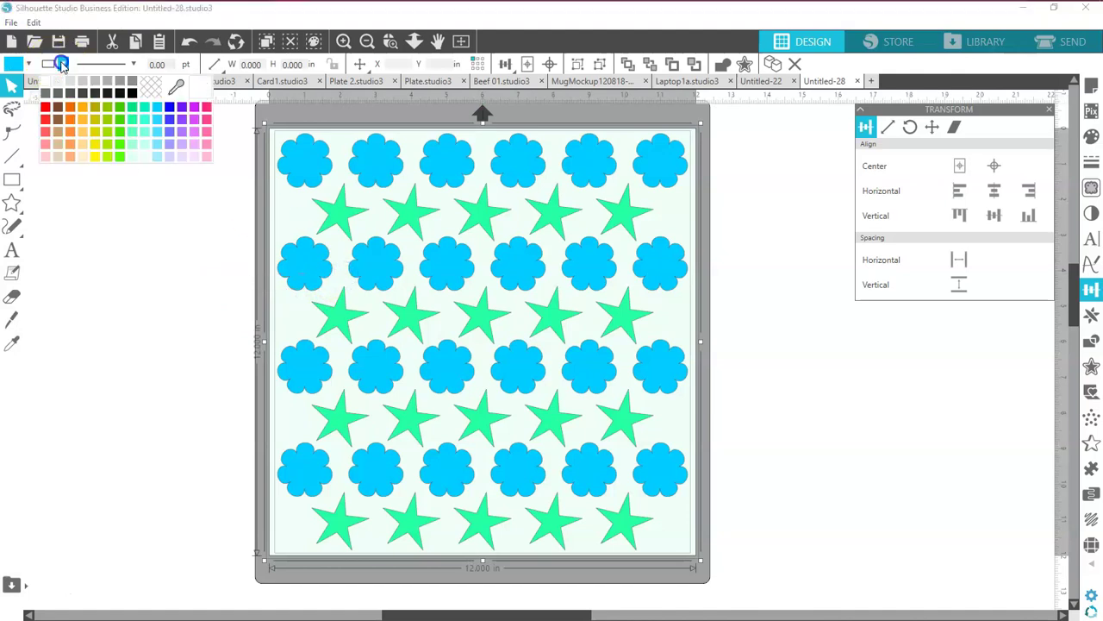
click(153, 92)
click(167, 323)
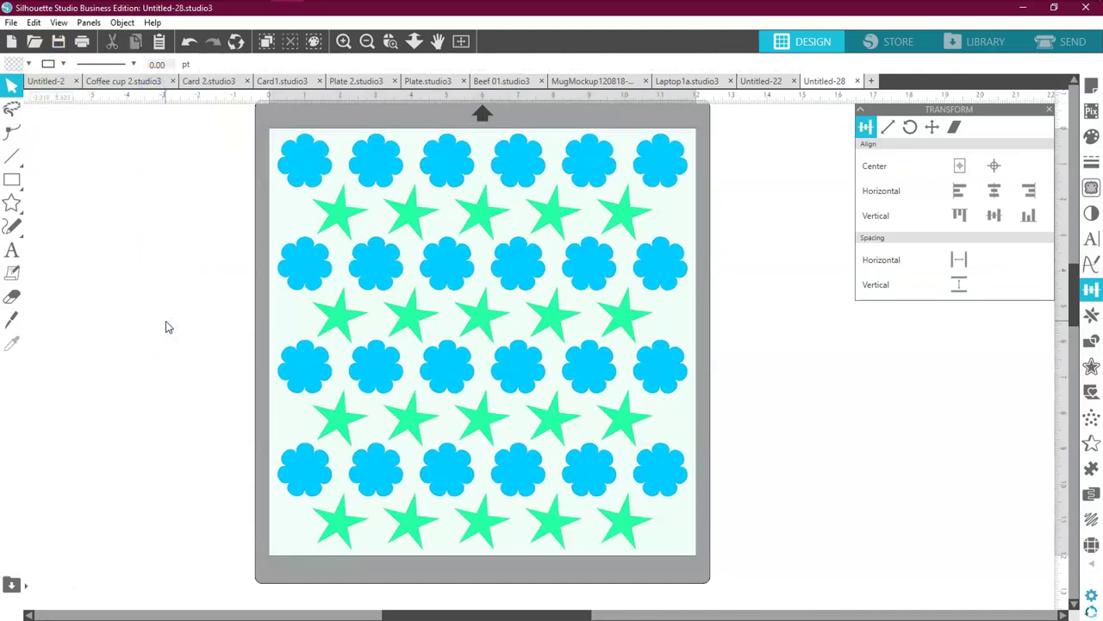
click(166, 323)
click(162, 274)
Step: Save the design to the hard drive as a JPEG named Flowers and Stars, exported at 1800 x 1800 pixels and 150 dots per inch
click(11, 23)
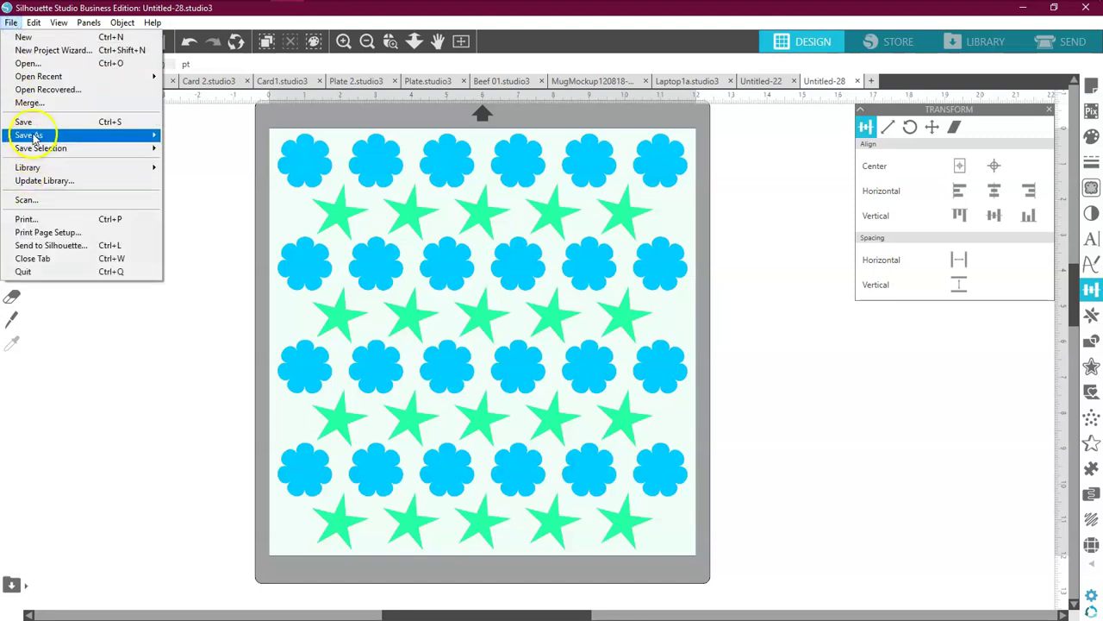
mouse_move(33, 138)
click(231, 140)
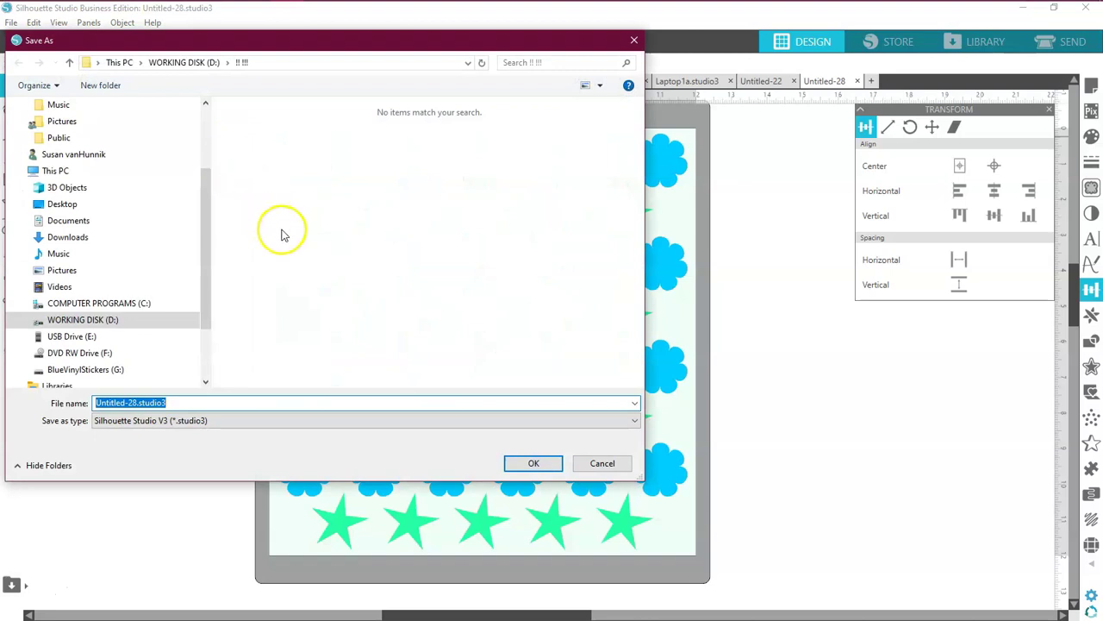
click(633, 421)
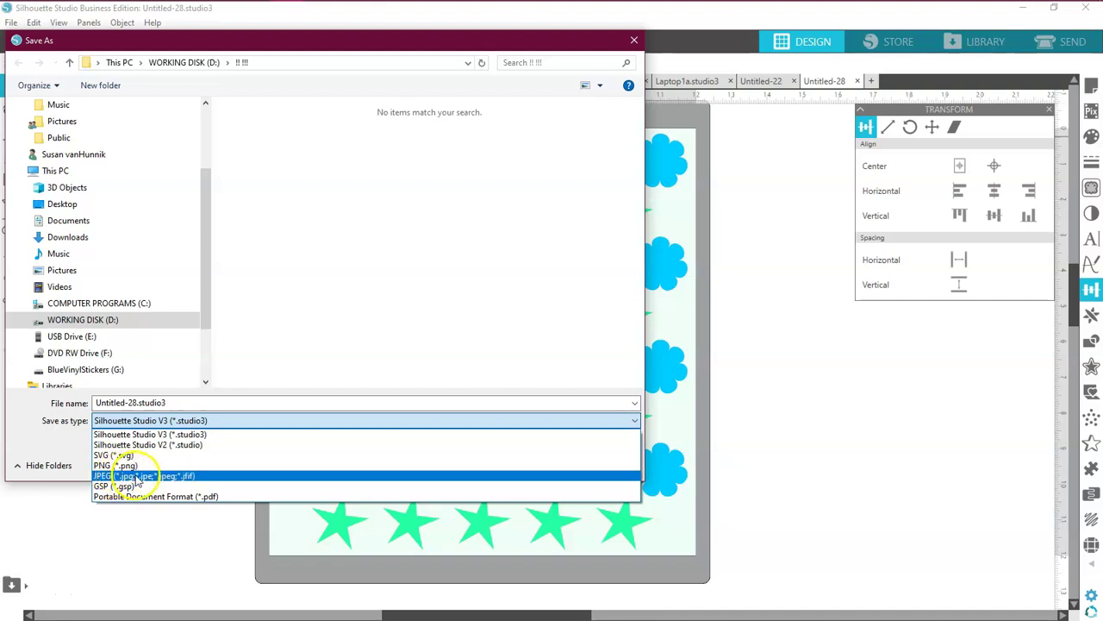
click(142, 477)
click(177, 405)
drag(167, 405, 118, 408)
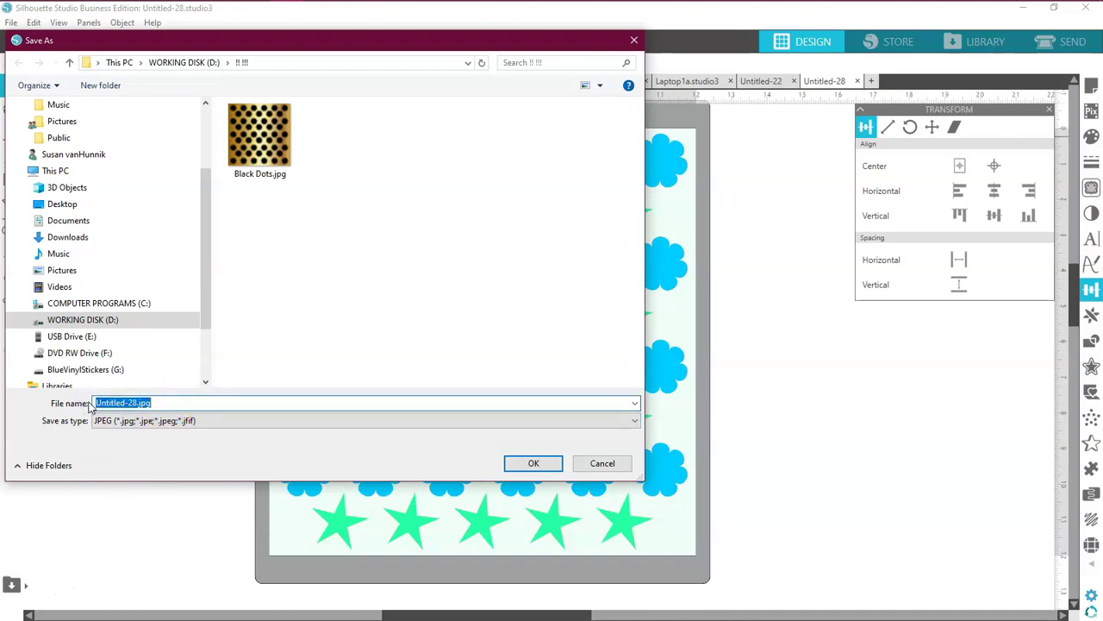
text(Fl)
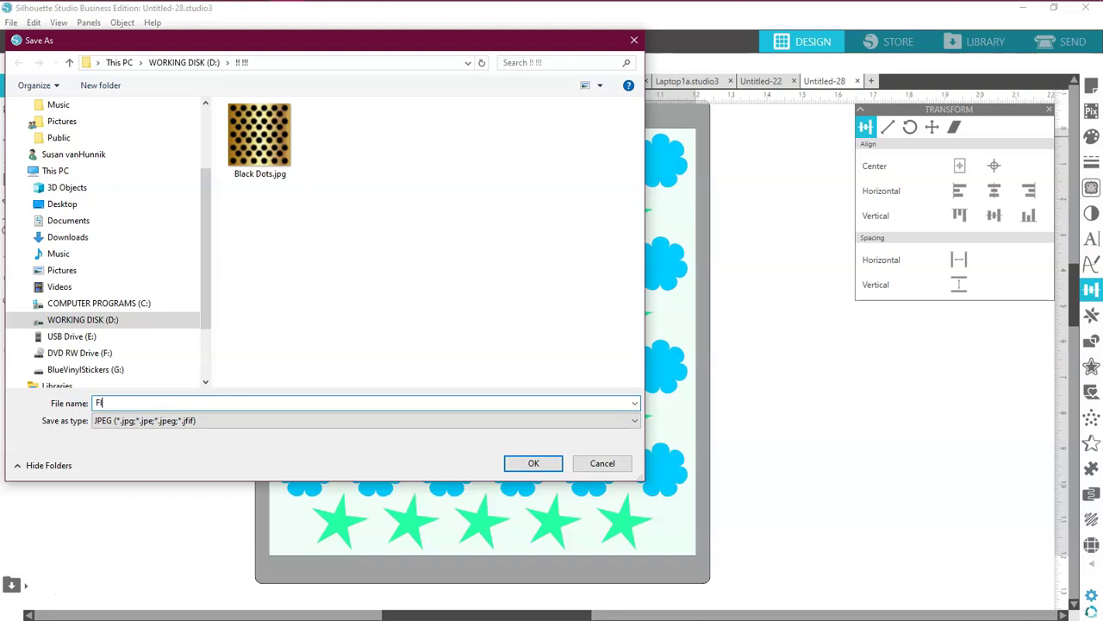
text(owers and Stars)
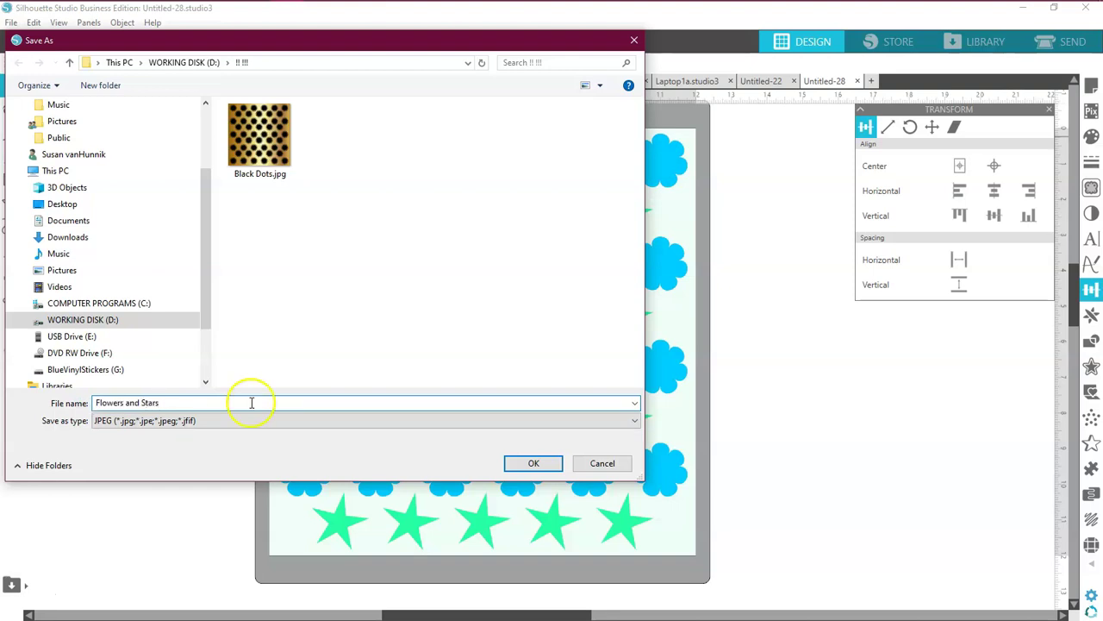
click(535, 464)
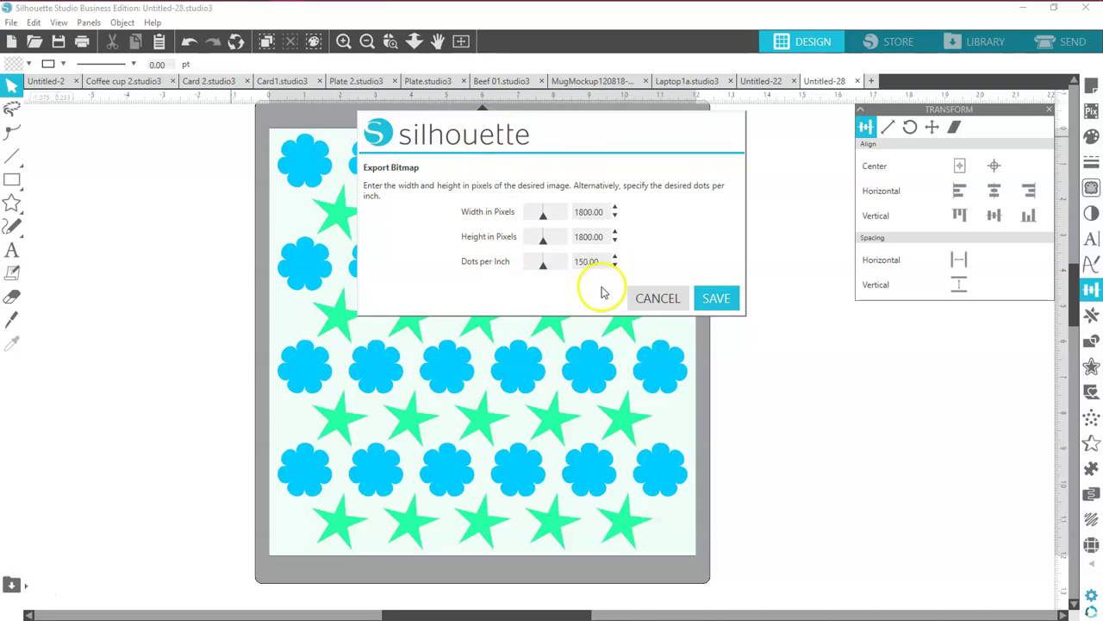
click(717, 298)
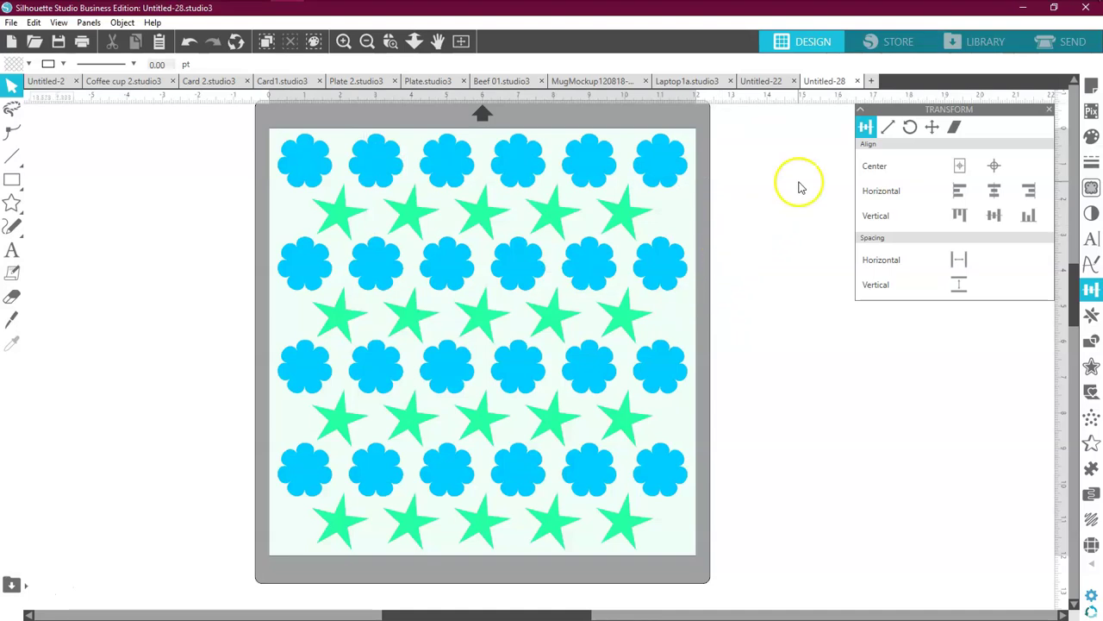
Step: Shrink the design window to sit beside the file folder and bring up the Patterns folders in the library
click(1055, 7)
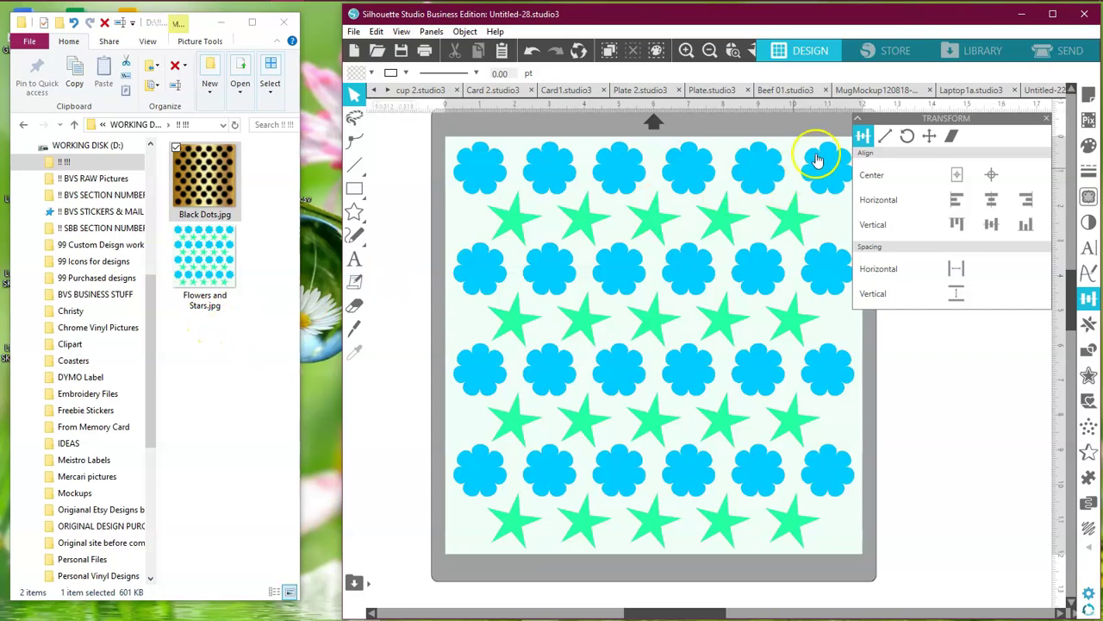
click(981, 53)
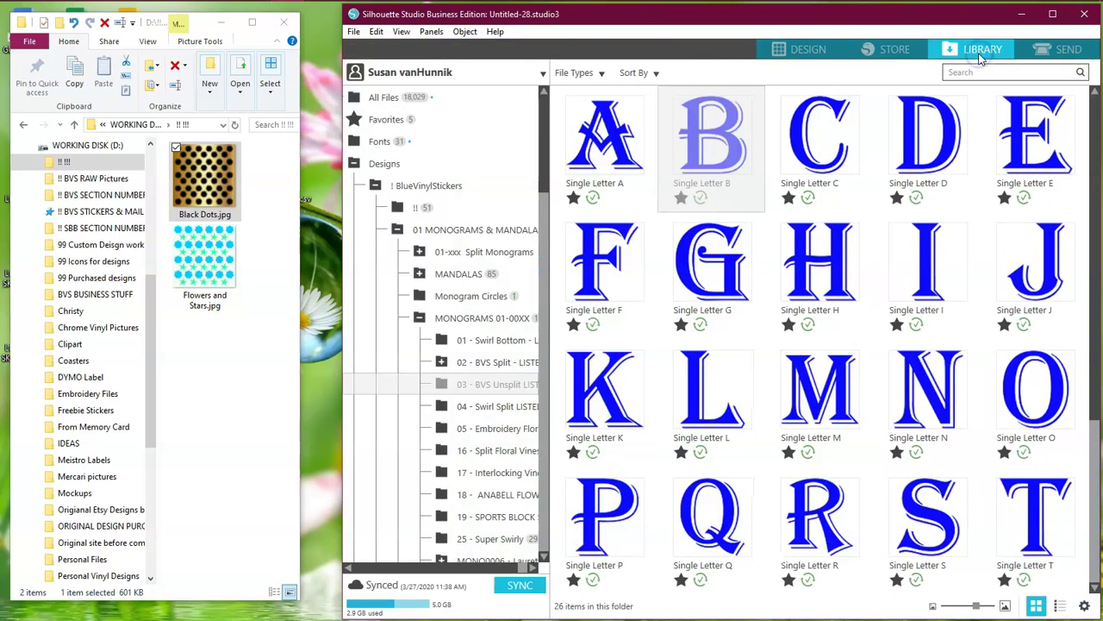
scroll(518, 345, down, 20)
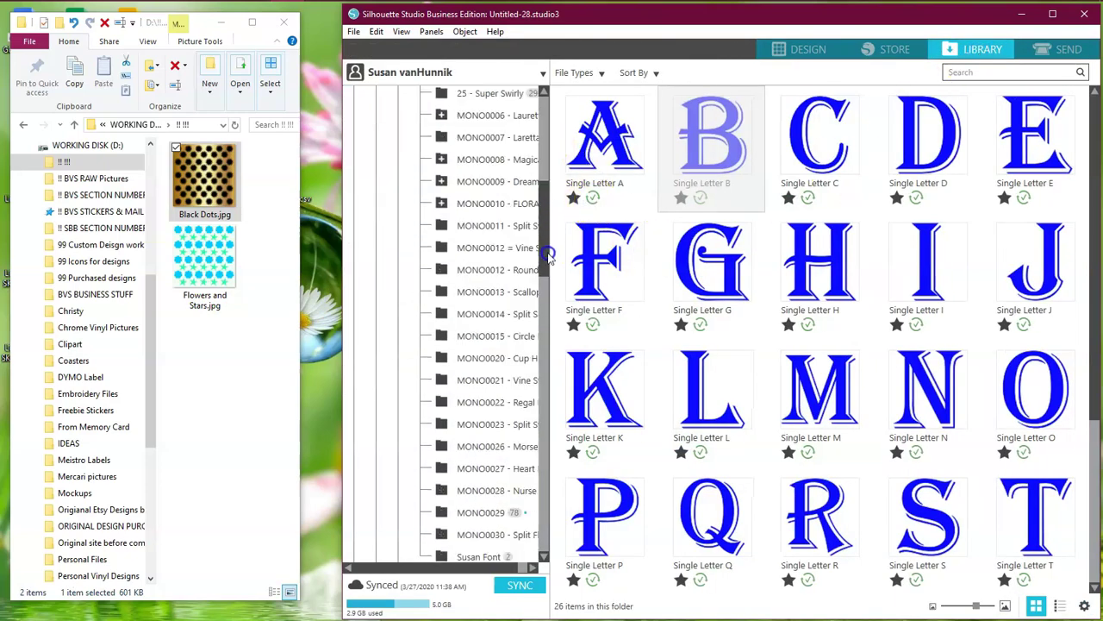
scroll(503, 489, down, 1)
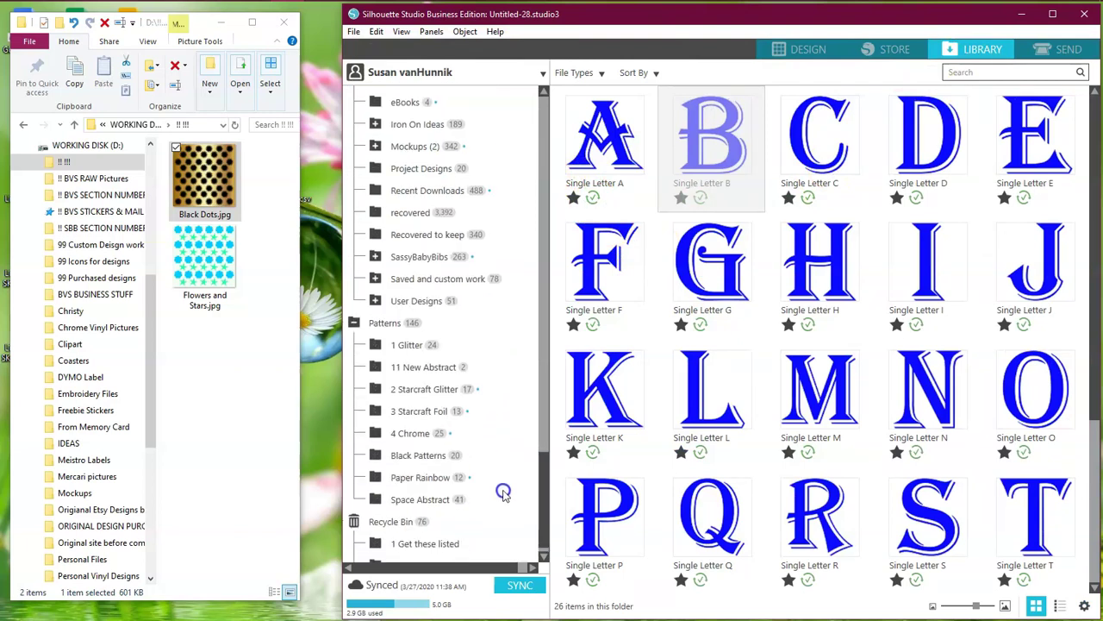
Step: Try adding a new folder under Patterns with its default name, and delete that empty folder
right_click(393, 313)
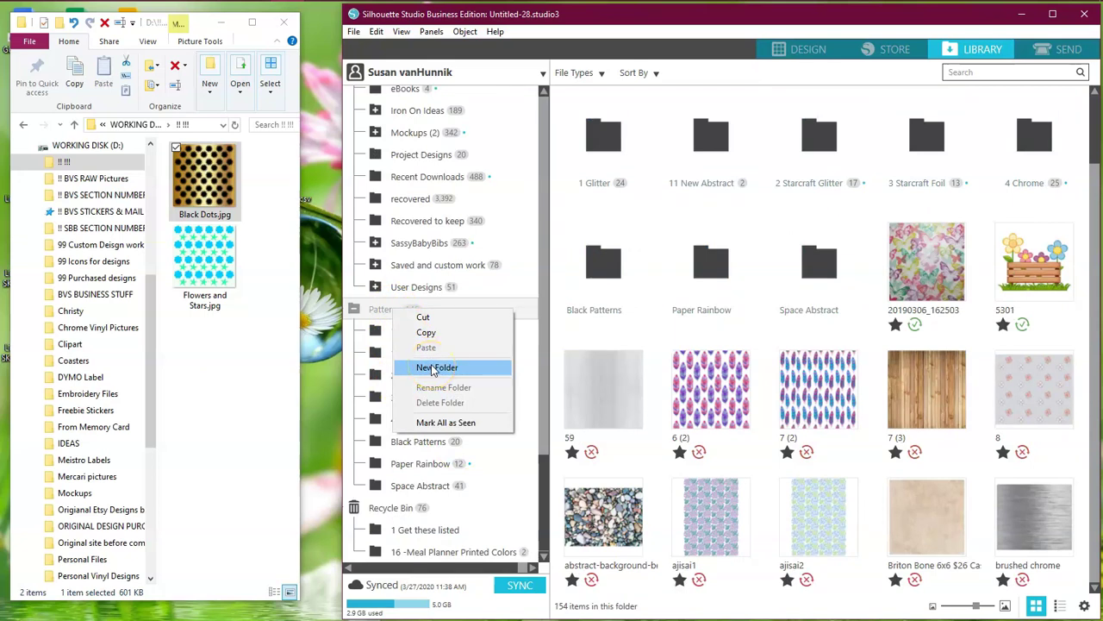
click(433, 369)
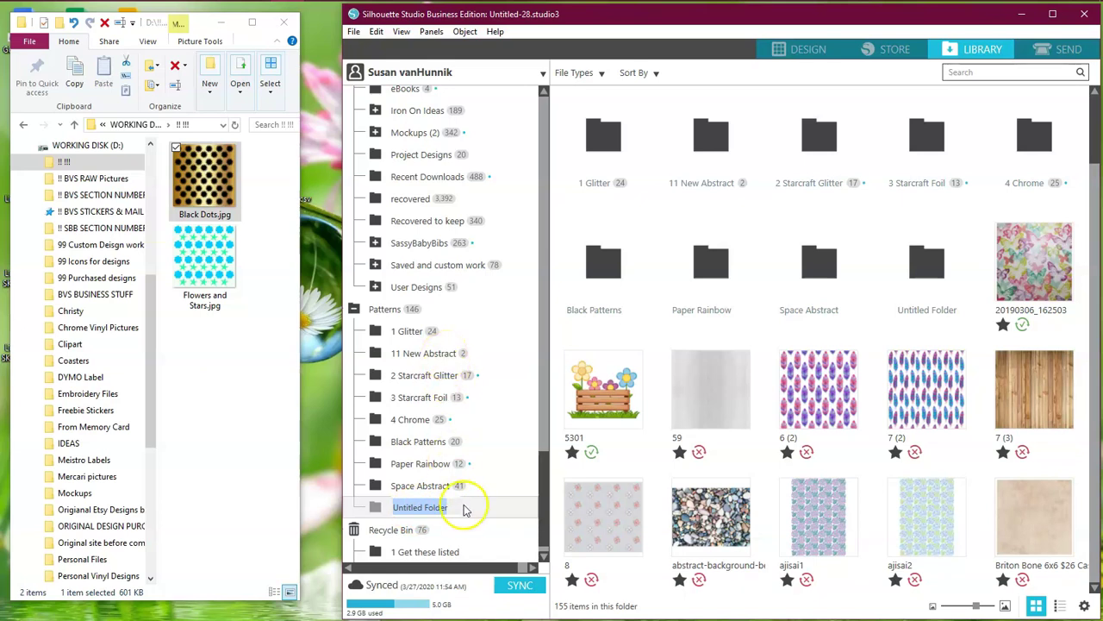
key(Return)
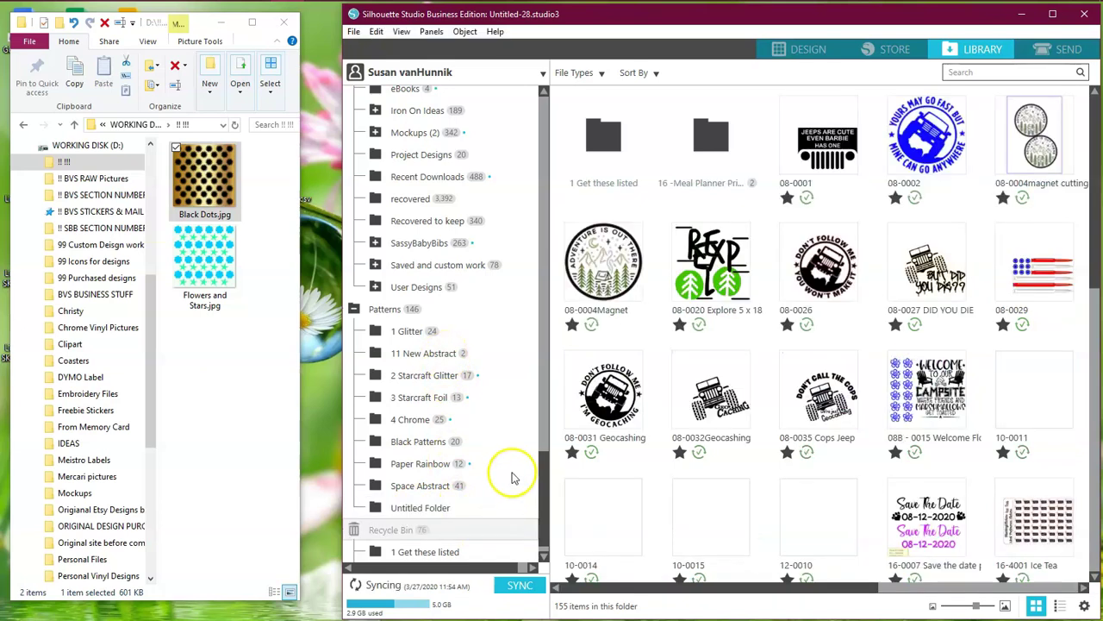
right_click(431, 512)
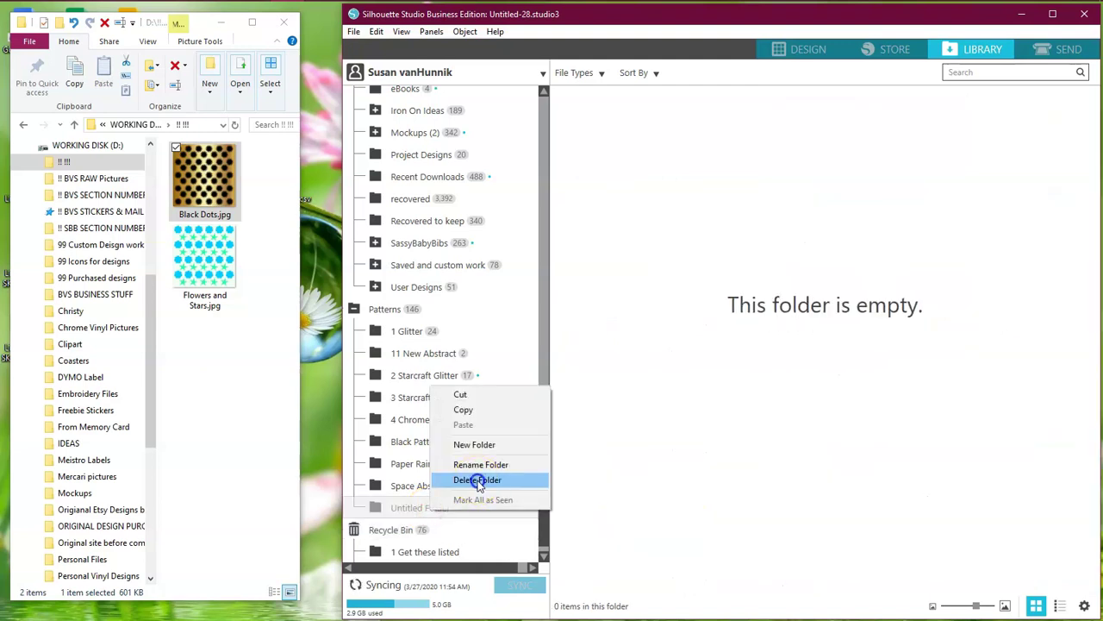
click(478, 480)
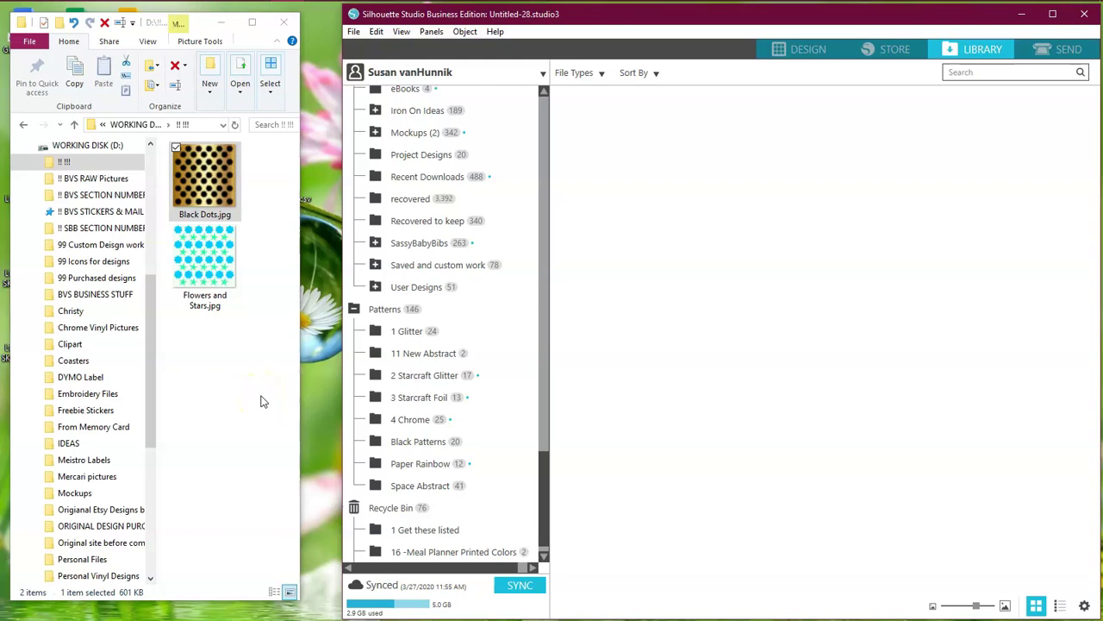
Step: Add Flowers and Stars.jpg from the file folder to the 11 New Abstract pattern folder, and return to the maximized design workspace
click(198, 259)
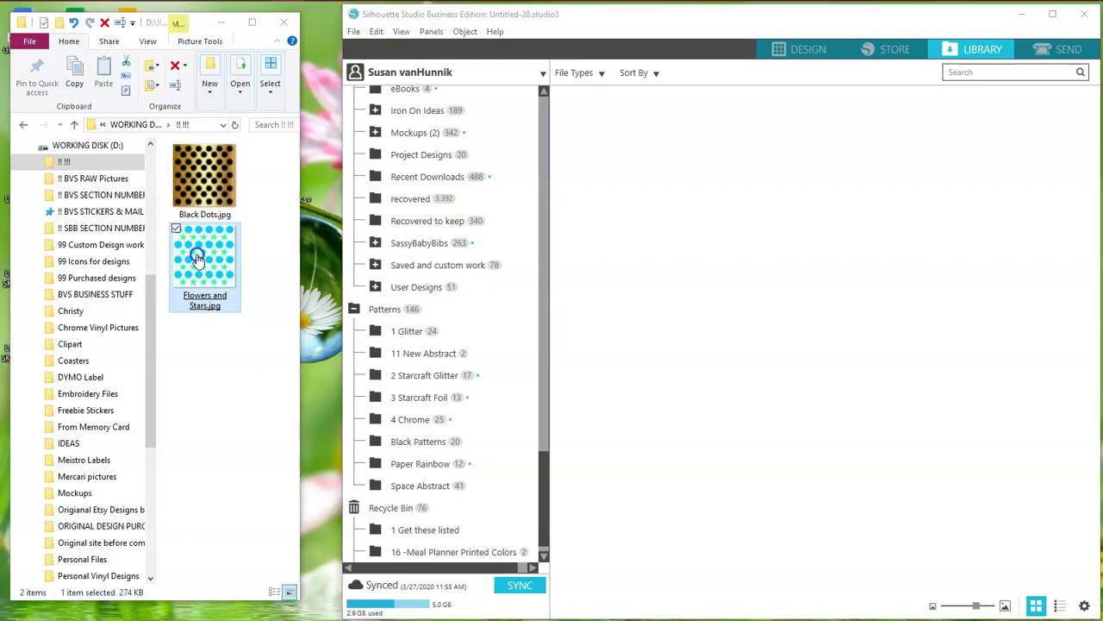
drag(198, 258, 409, 353)
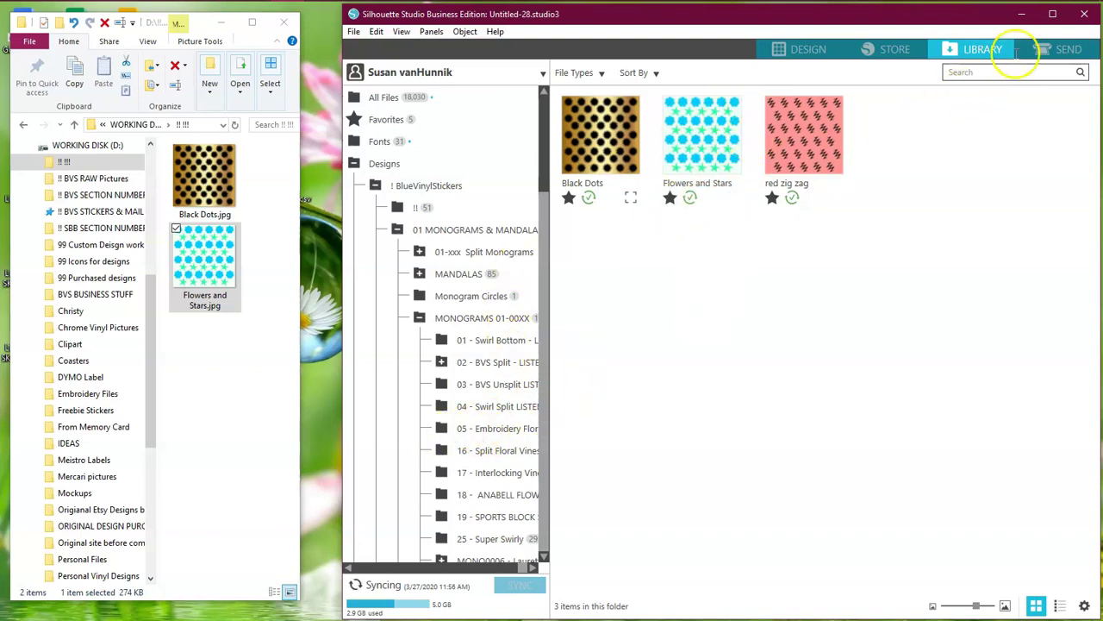
click(1055, 14)
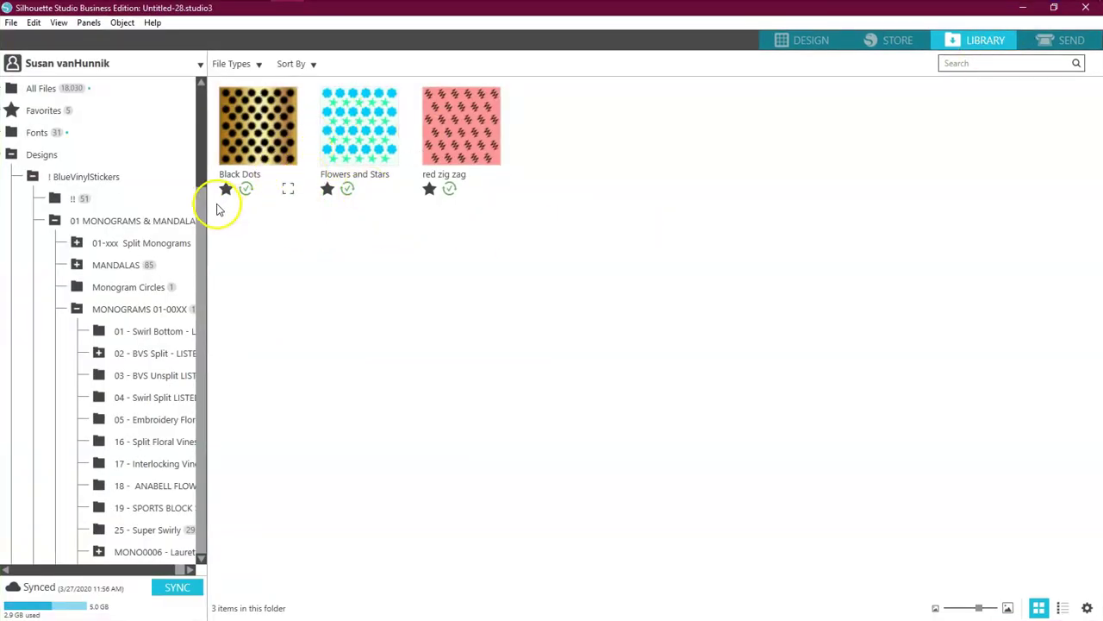
click(806, 41)
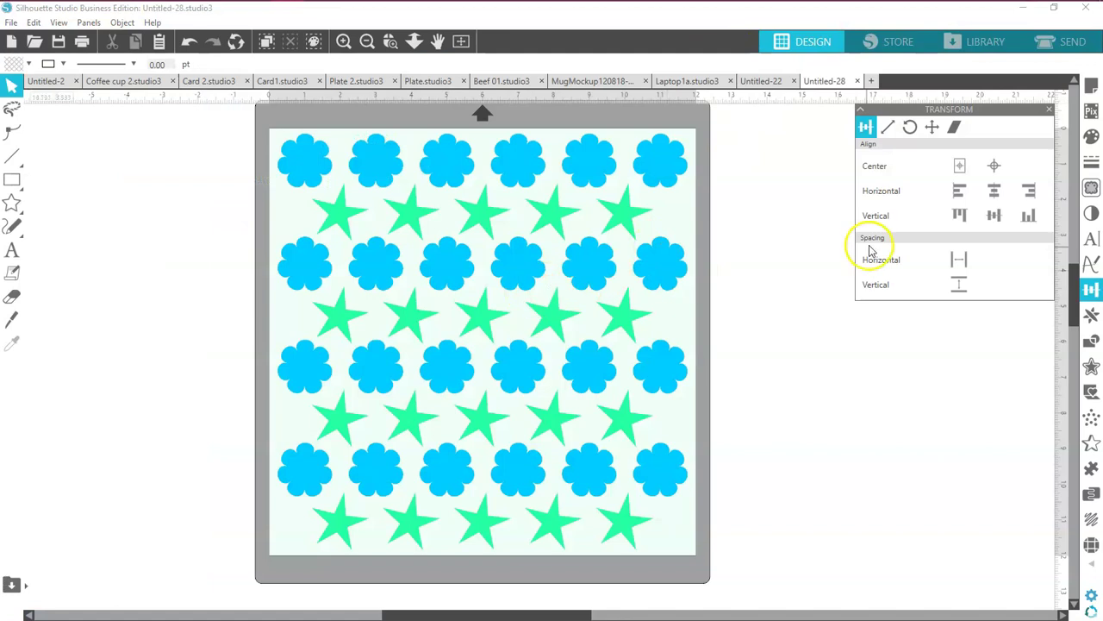
Step: Find the flowers-and-stars swatch in the 11 New Abstract group of the fill patterns
click(1091, 140)
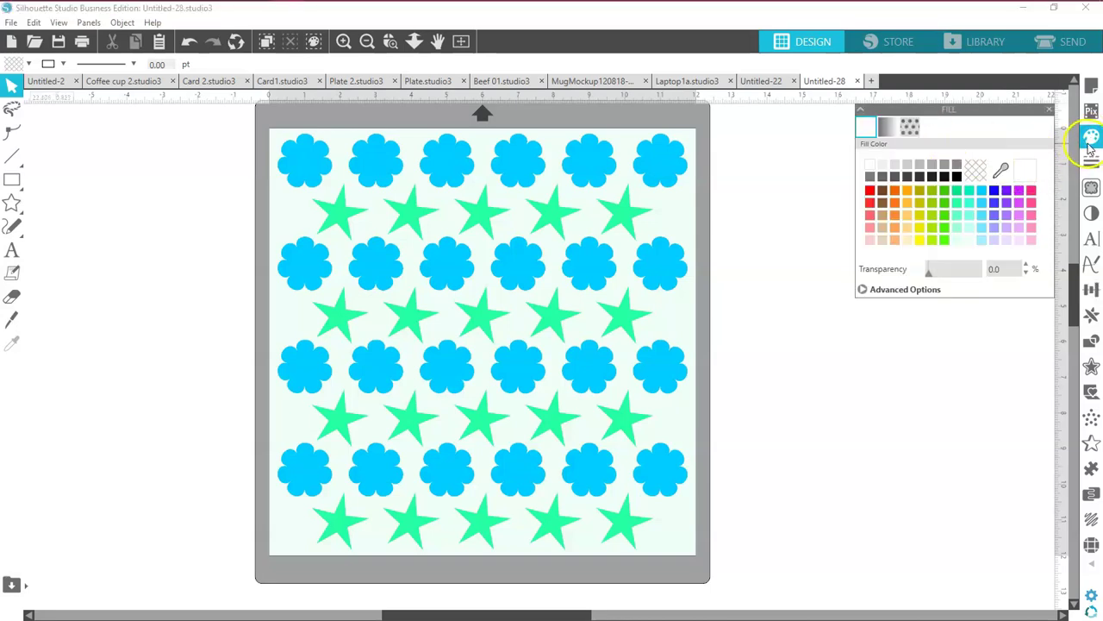
click(910, 128)
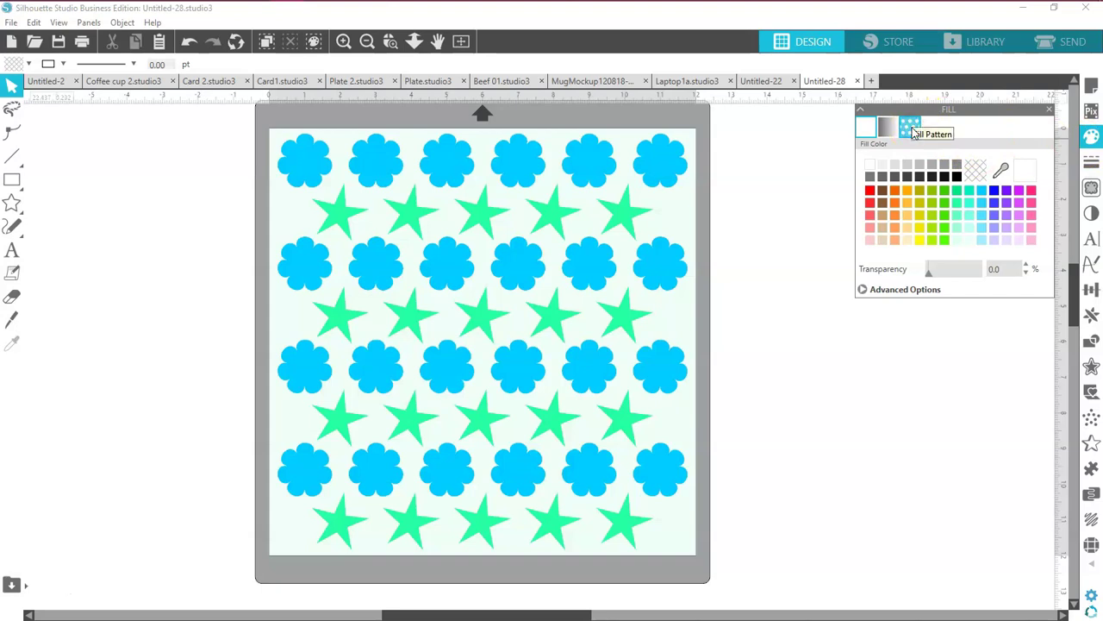
click(911, 128)
click(1048, 277)
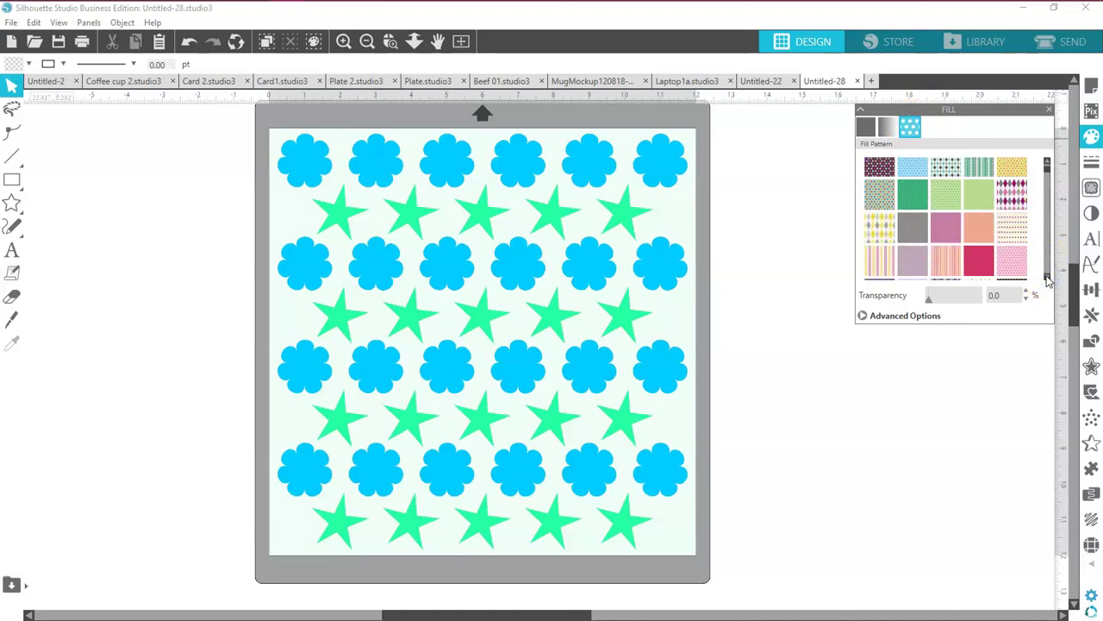
click(1047, 278)
click(1047, 277)
click(1047, 278)
click(1047, 277)
click(1047, 278)
click(1047, 277)
click(1047, 278)
click(1048, 278)
click(1047, 278)
click(1048, 277)
click(1047, 278)
click(1048, 277)
click(1048, 277)
click(1047, 277)
click(1047, 277)
click(1048, 277)
click(879, 231)
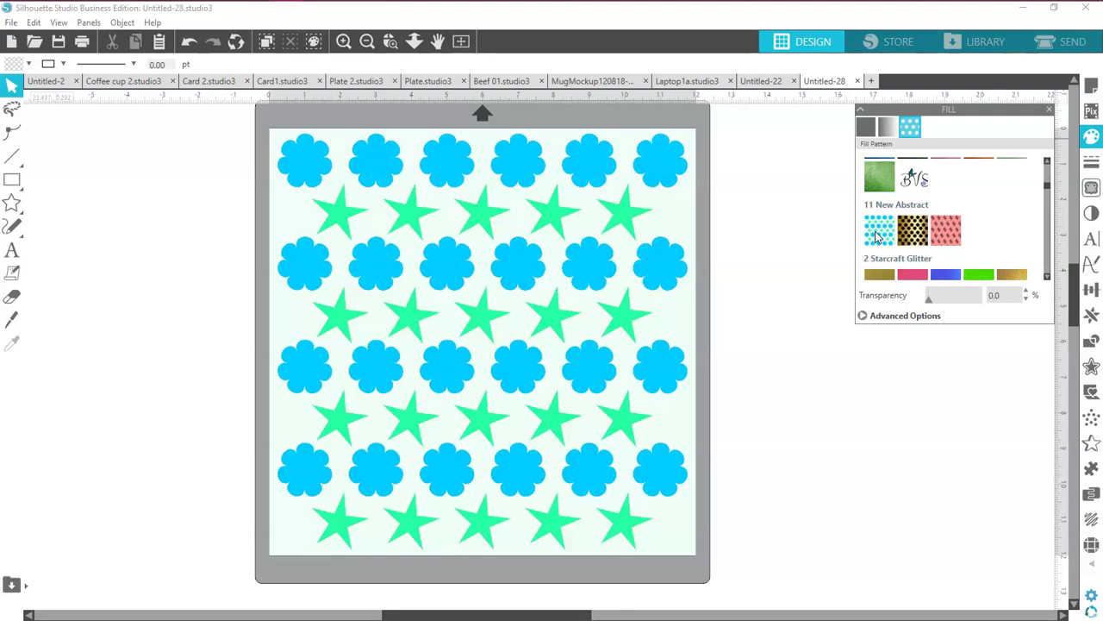
click(875, 231)
Step: Open the Single Letter B design from the 03 - BVS Unsplit folder of the library
click(983, 43)
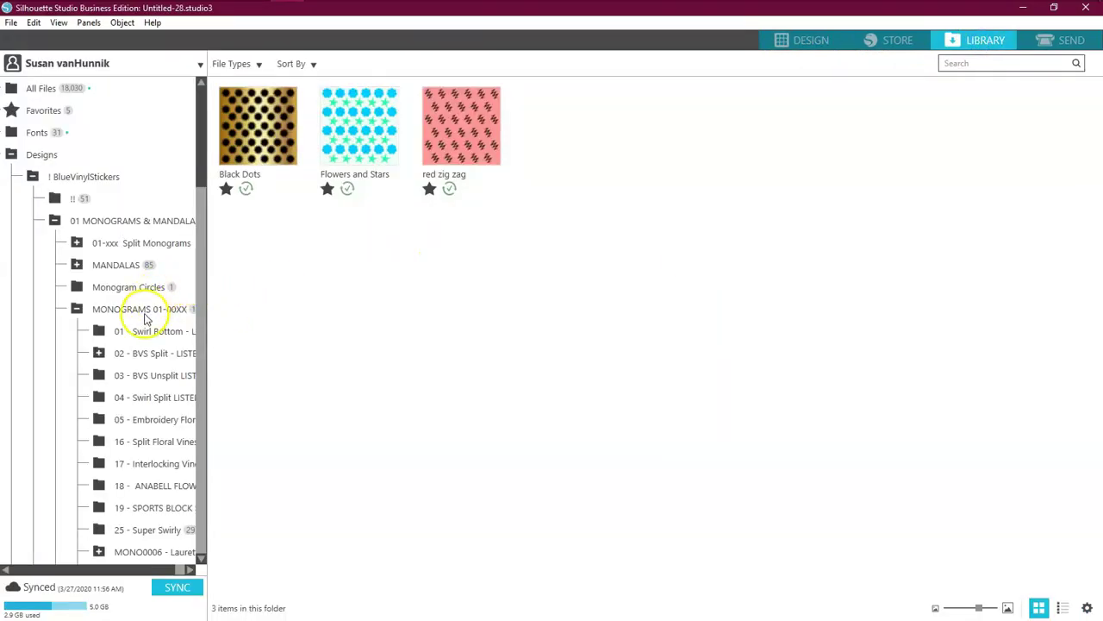
click(152, 377)
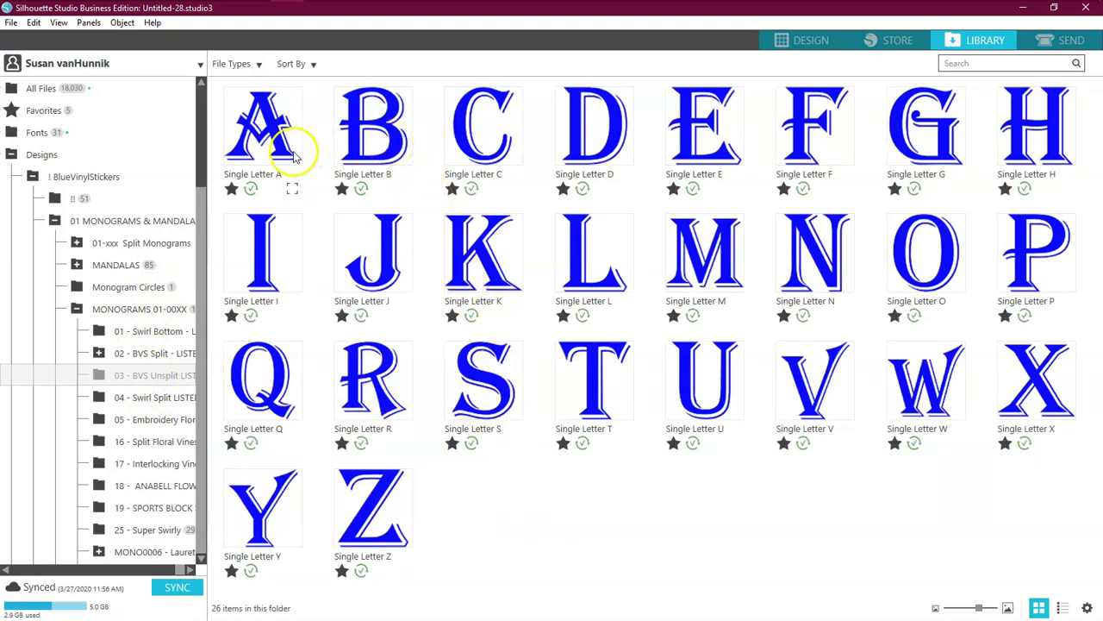
click(389, 135)
right_click(389, 136)
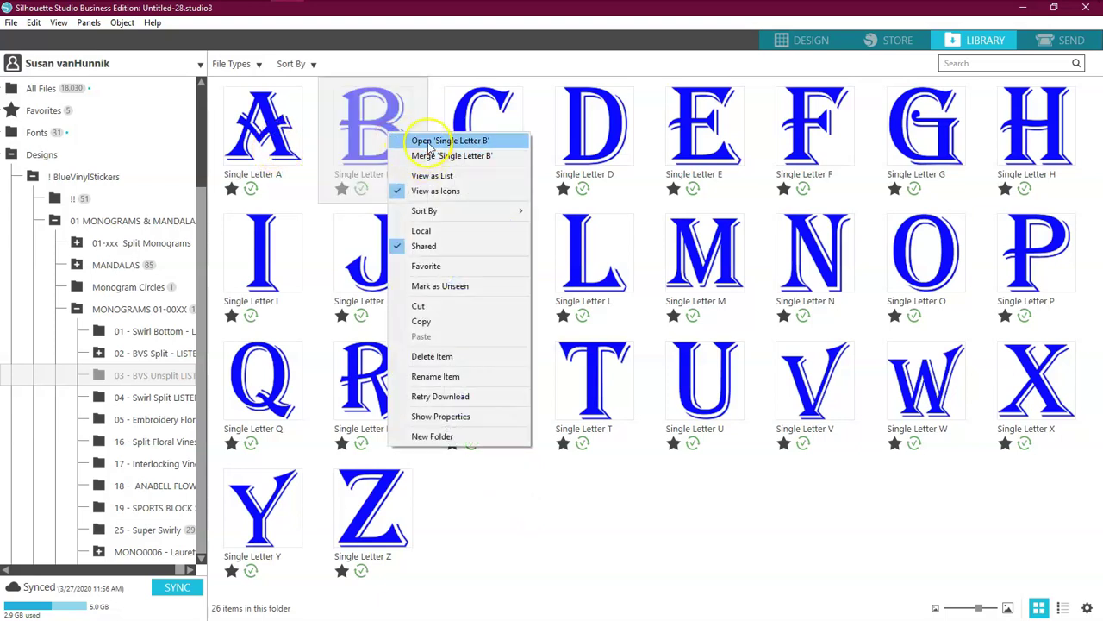
click(429, 145)
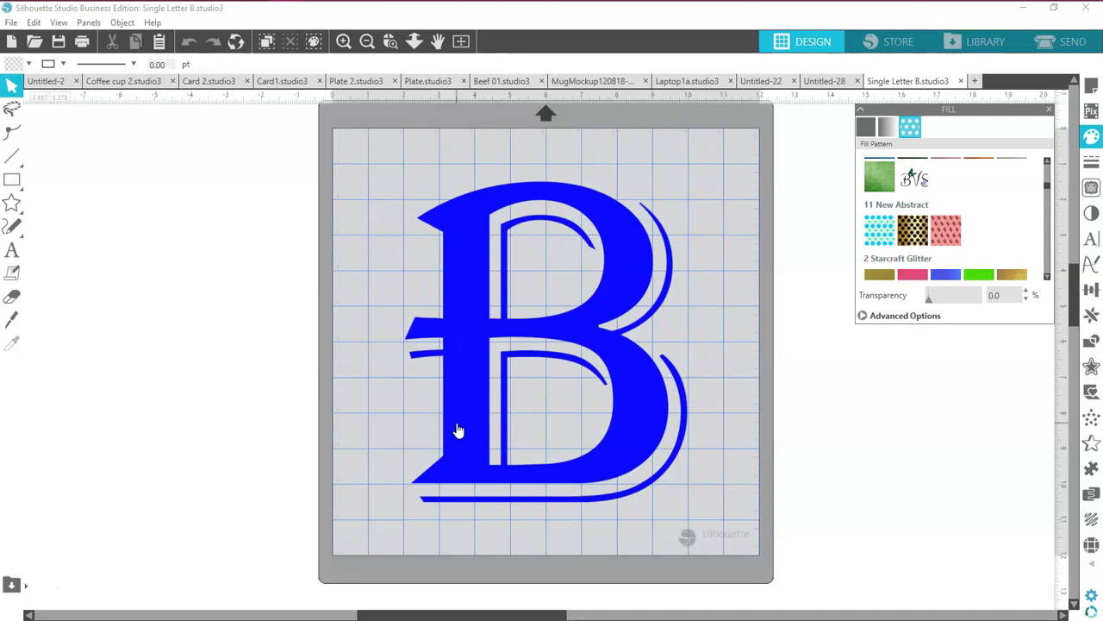
Step: Select the whole letter B and fill it with the flowers-and-stars pattern from 11 New Abstract
click(468, 402)
click(474, 400)
click(877, 242)
drag(877, 244, 855, 229)
click(770, 309)
click(624, 291)
click(778, 302)
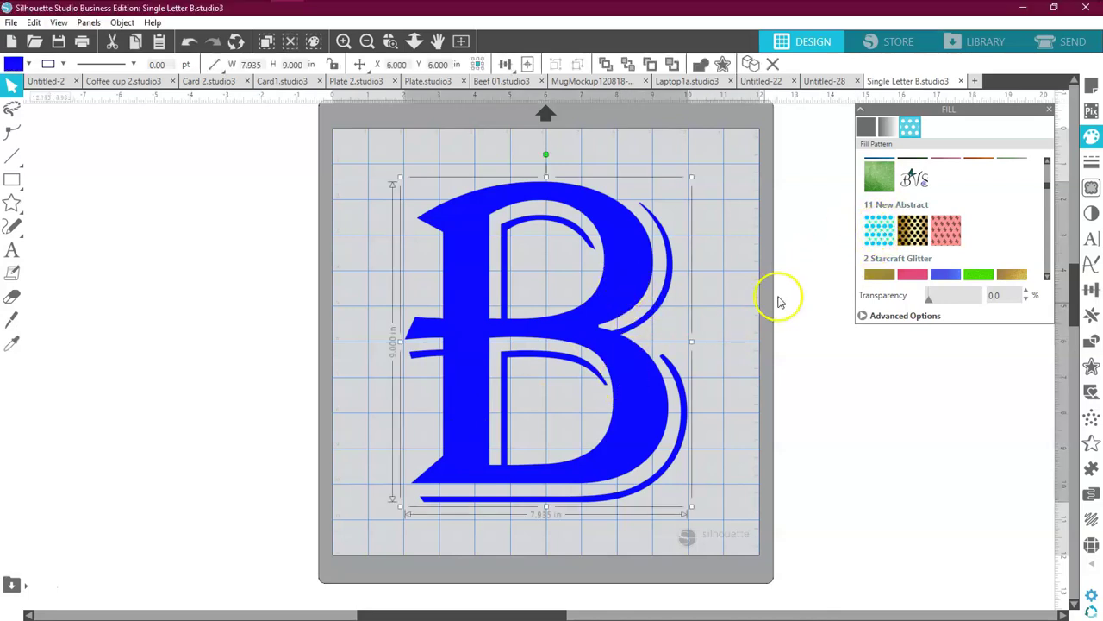
click(881, 230)
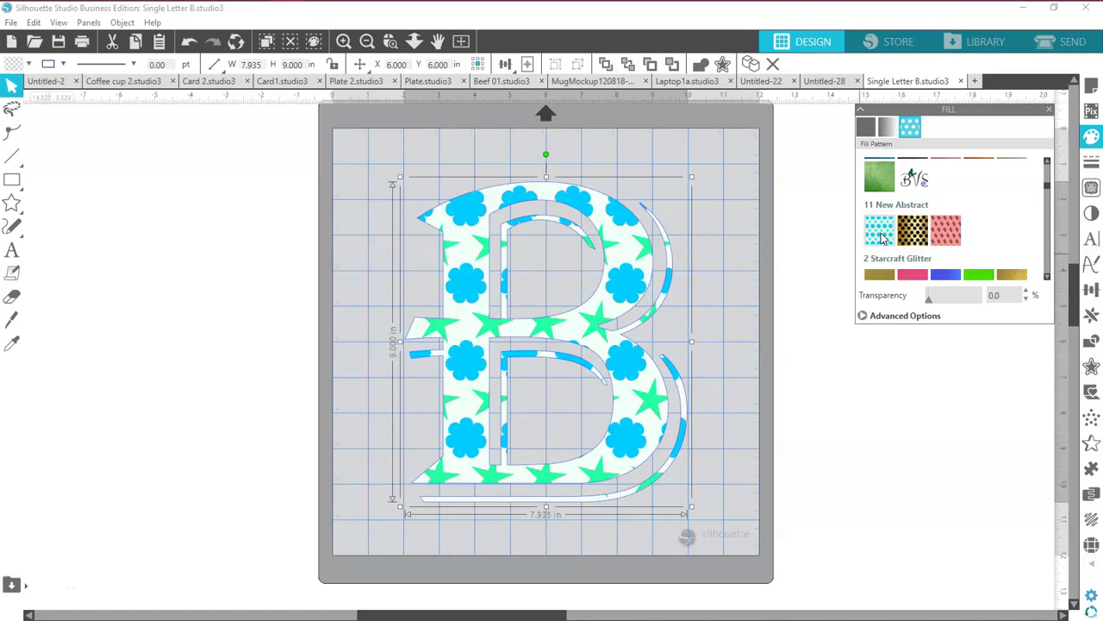
Step: Try smaller and larger scales for the letter's pattern fill, and set the scale back to 100%
click(862, 316)
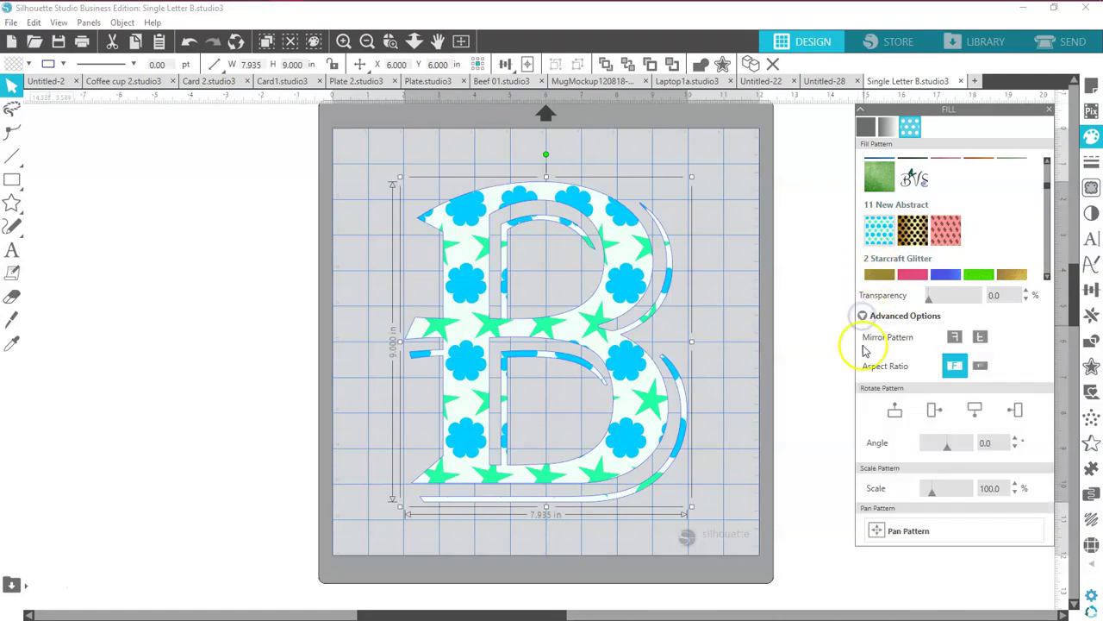
drag(935, 496, 932, 491)
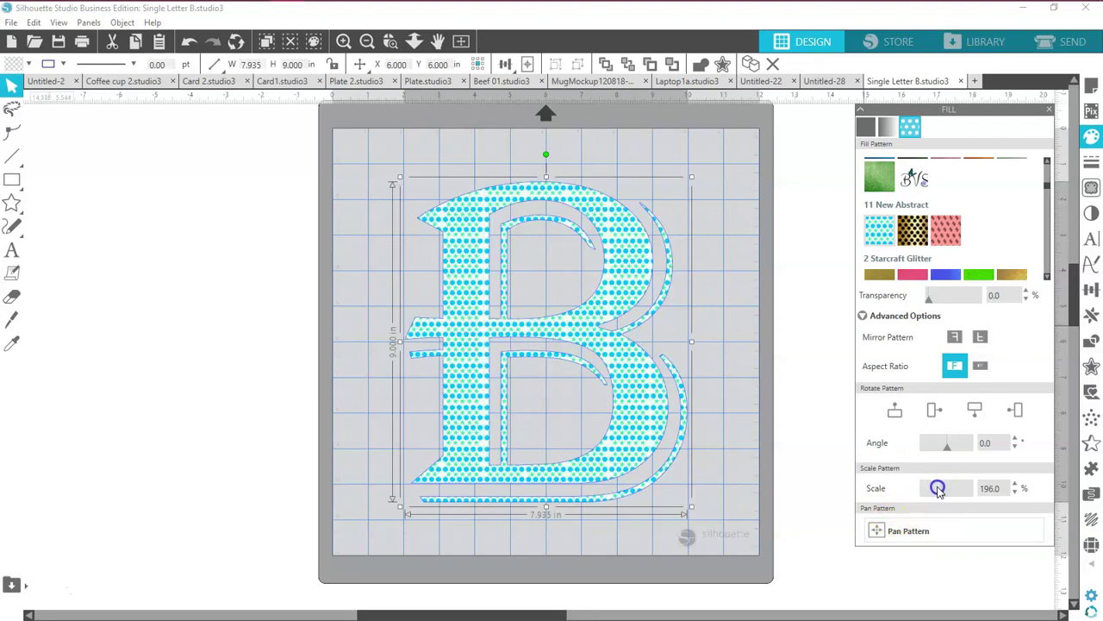
drag(947, 494, 975, 488)
text(100)
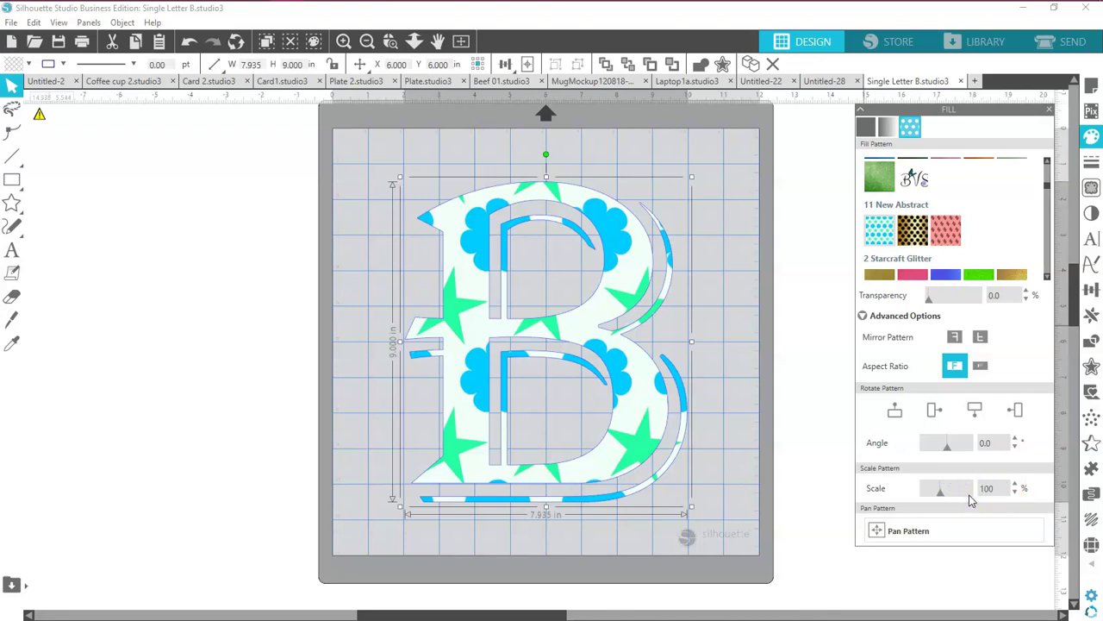
key(Return)
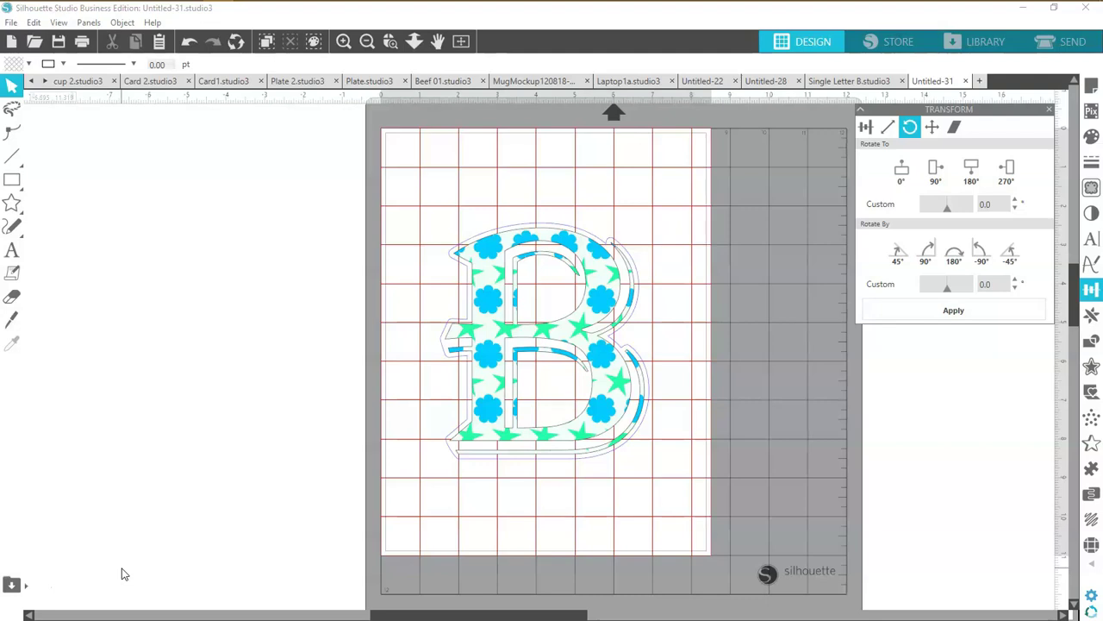
Step: Try to move the patterned letter B away from its offset outline, and undo the move
click(617, 370)
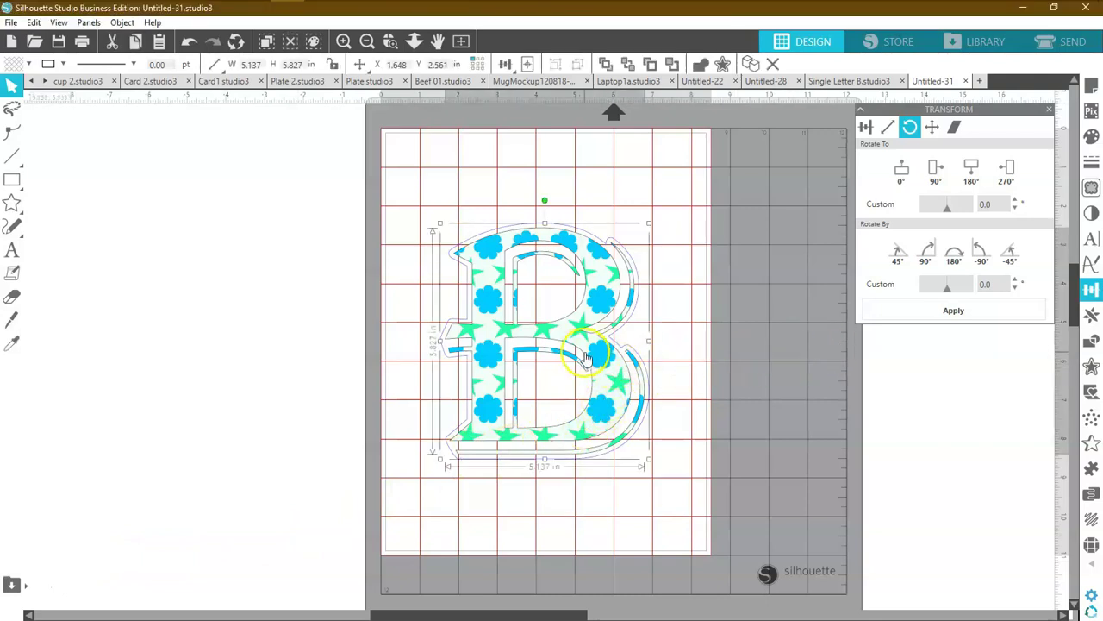
right_click(610, 312)
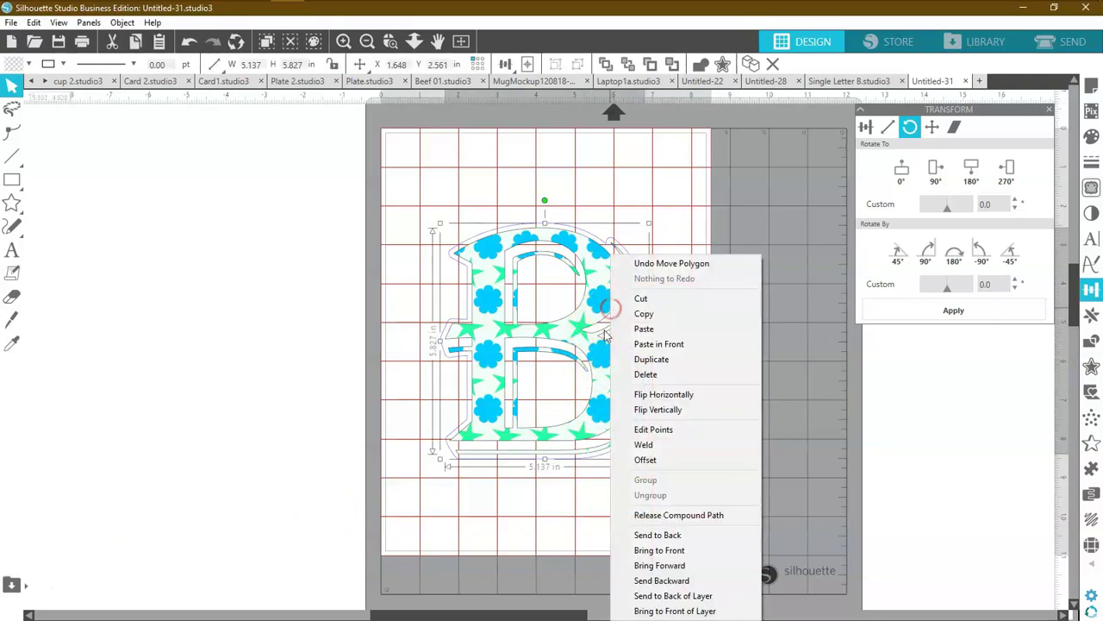
click(660, 514)
drag(604, 380, 642, 367)
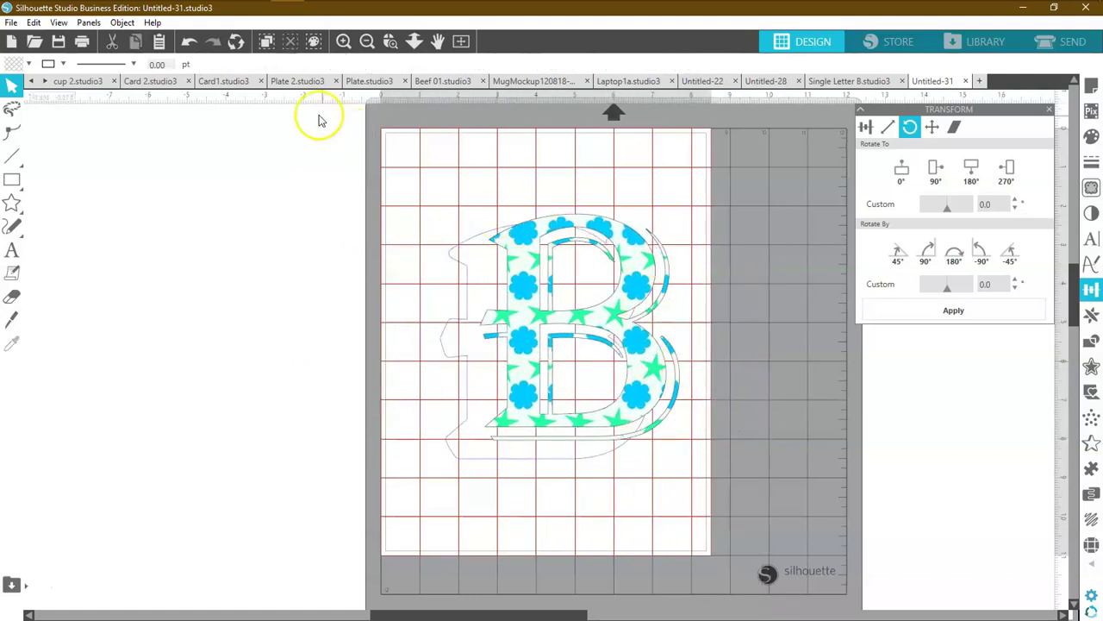
click(189, 41)
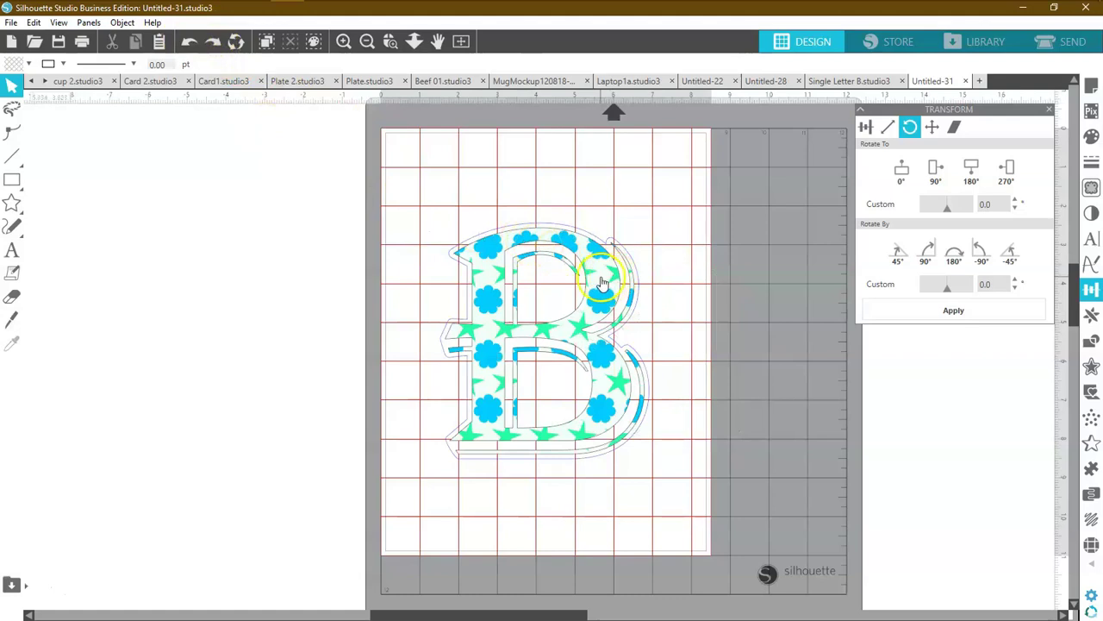
Step: Select the letter B and pan its pattern fill downward so that stars run along the letter's top curve
double_click(603, 282)
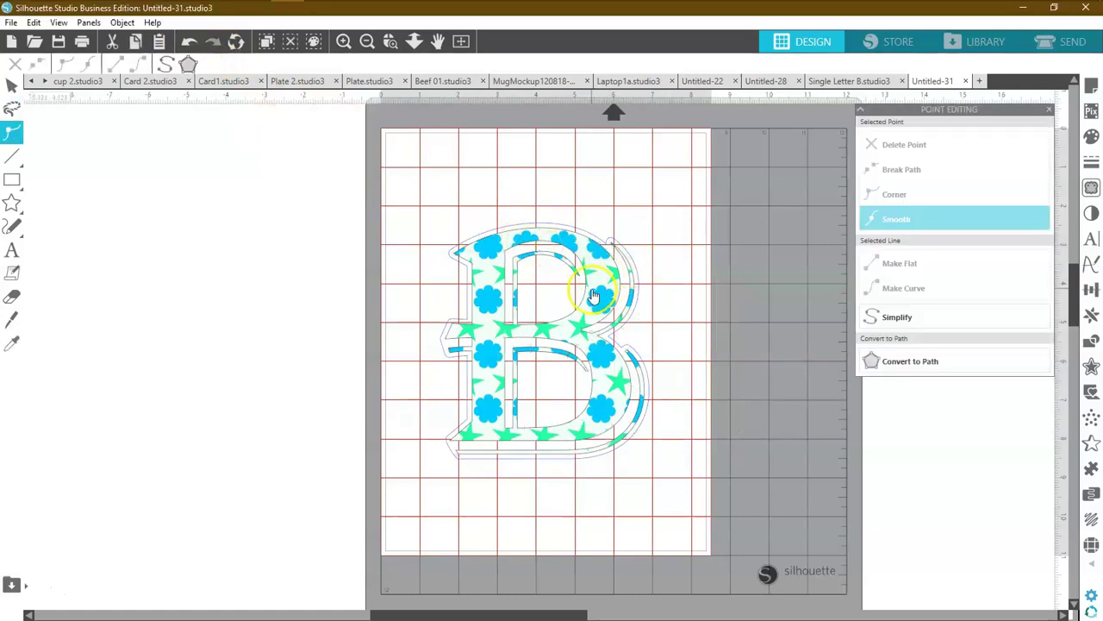
click(593, 293)
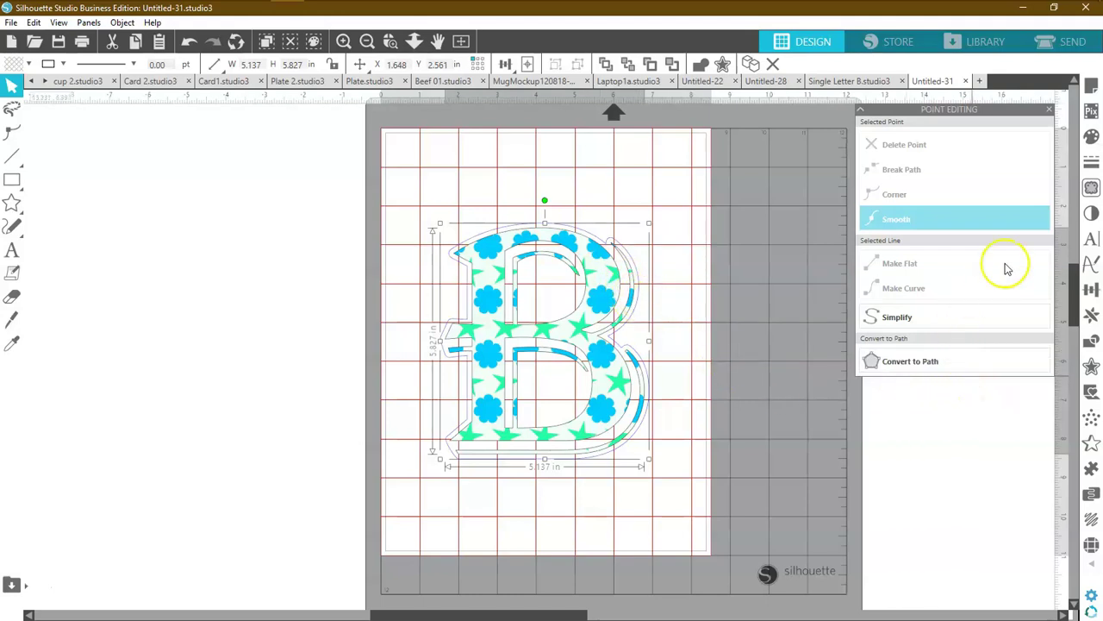
click(1092, 136)
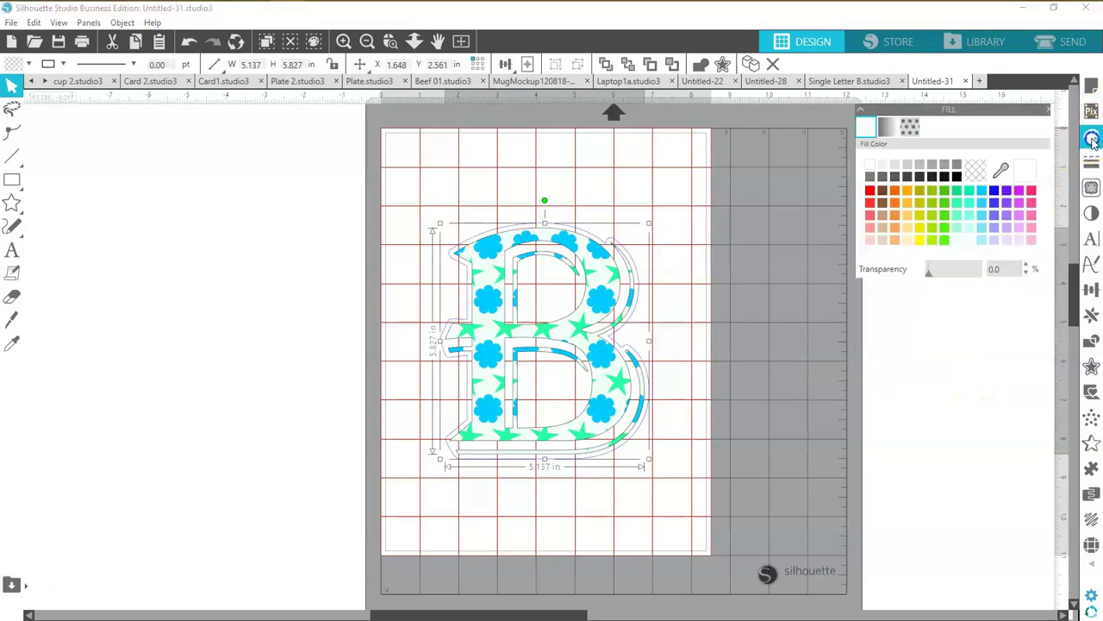
click(910, 128)
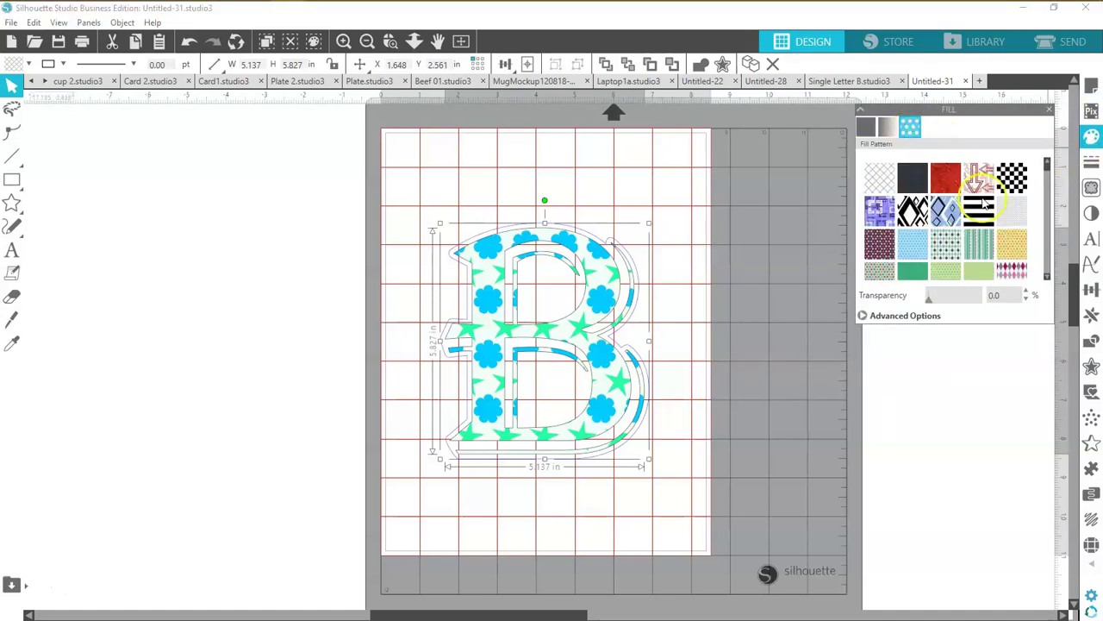
click(865, 316)
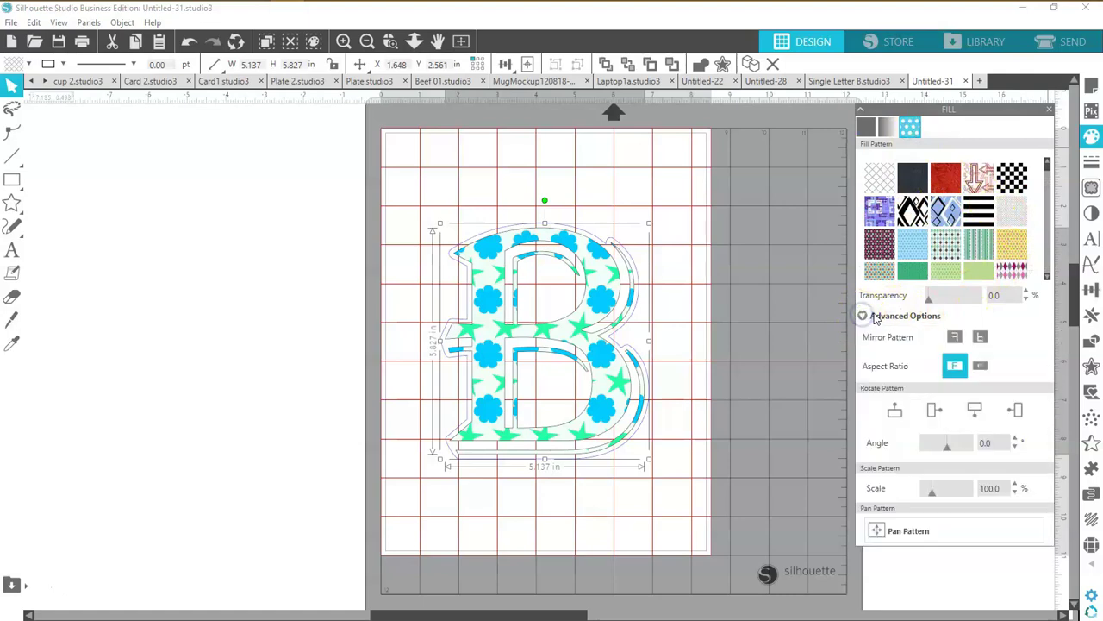
click(874, 531)
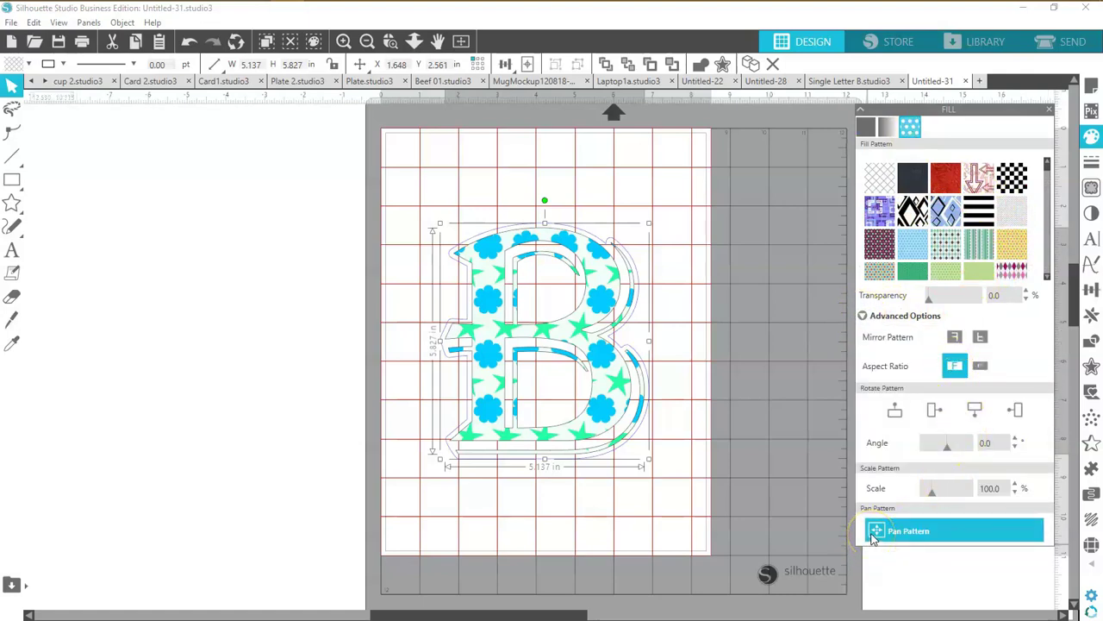
drag(586, 505, 490, 462)
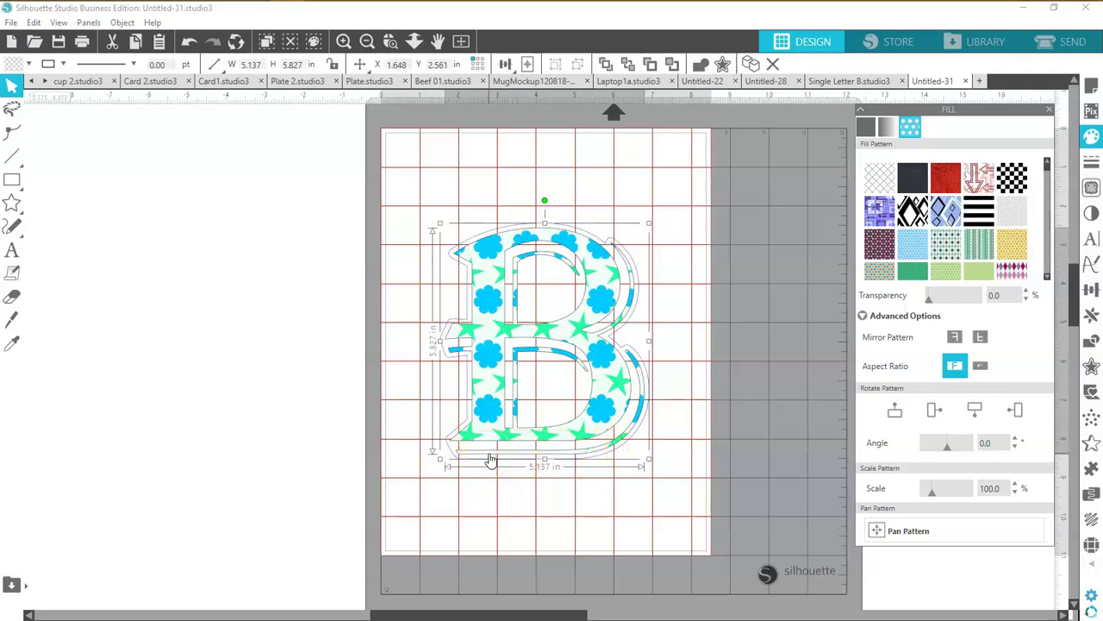
click(878, 531)
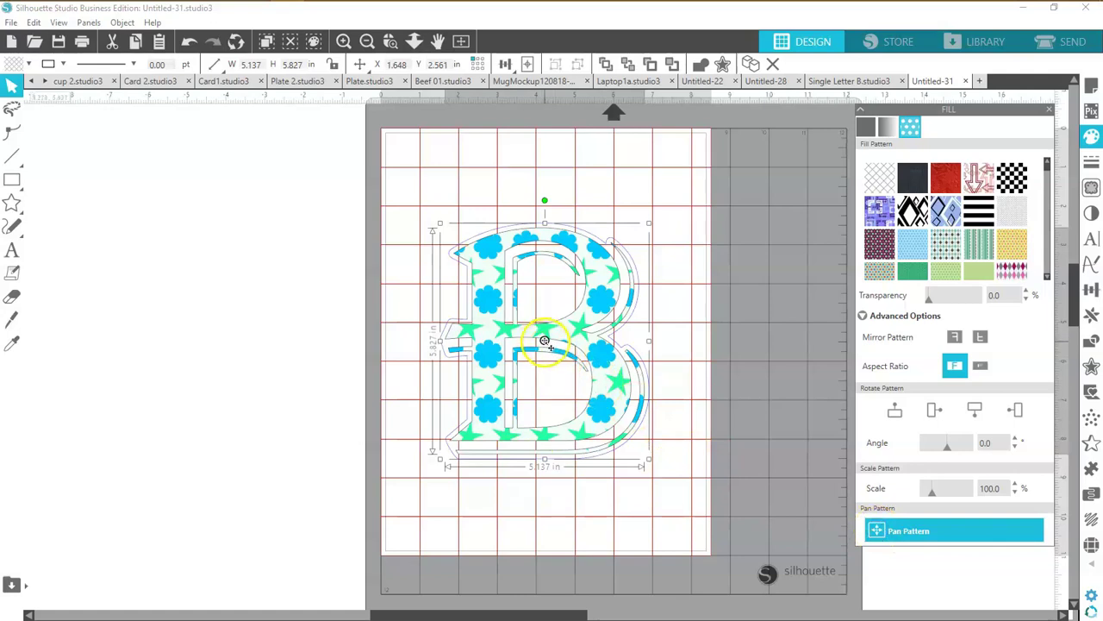
drag(545, 341, 543, 372)
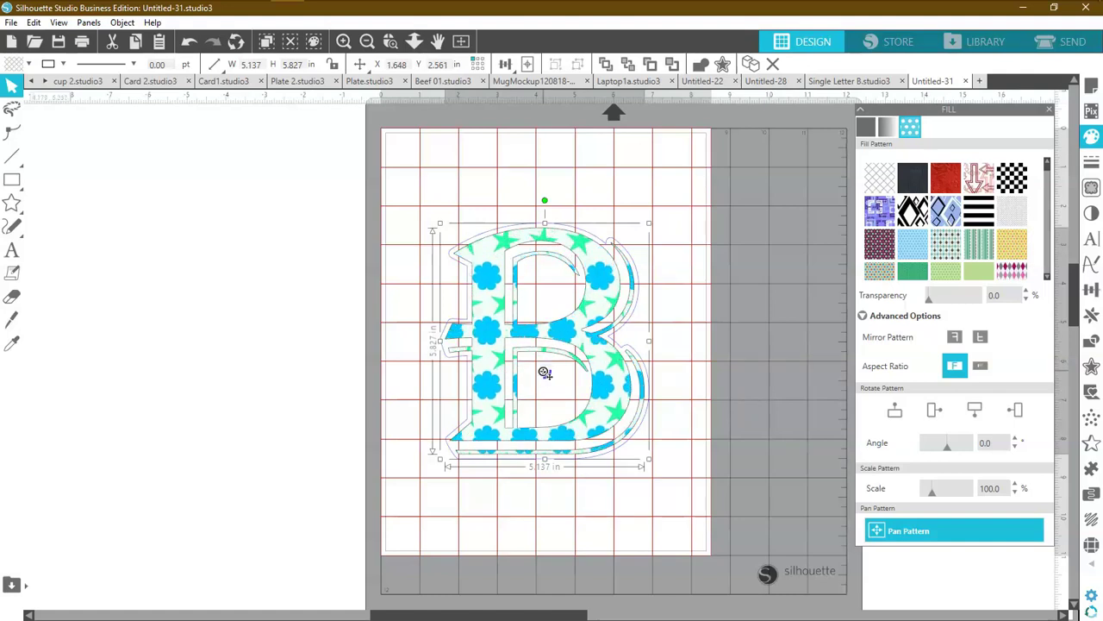
drag(545, 372, 547, 363)
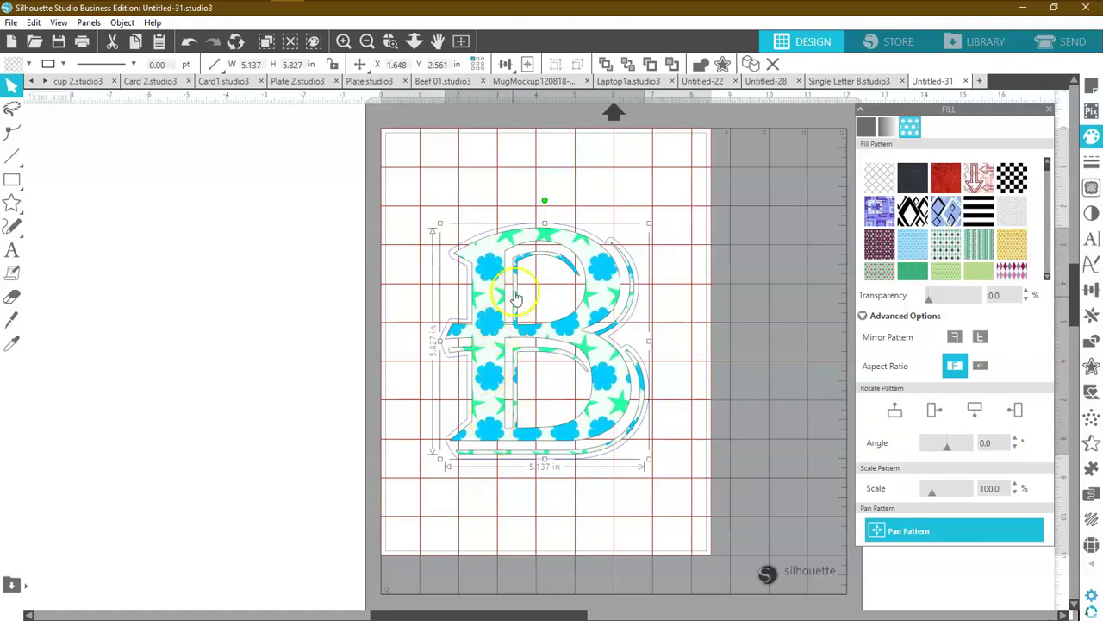
key(Escape)
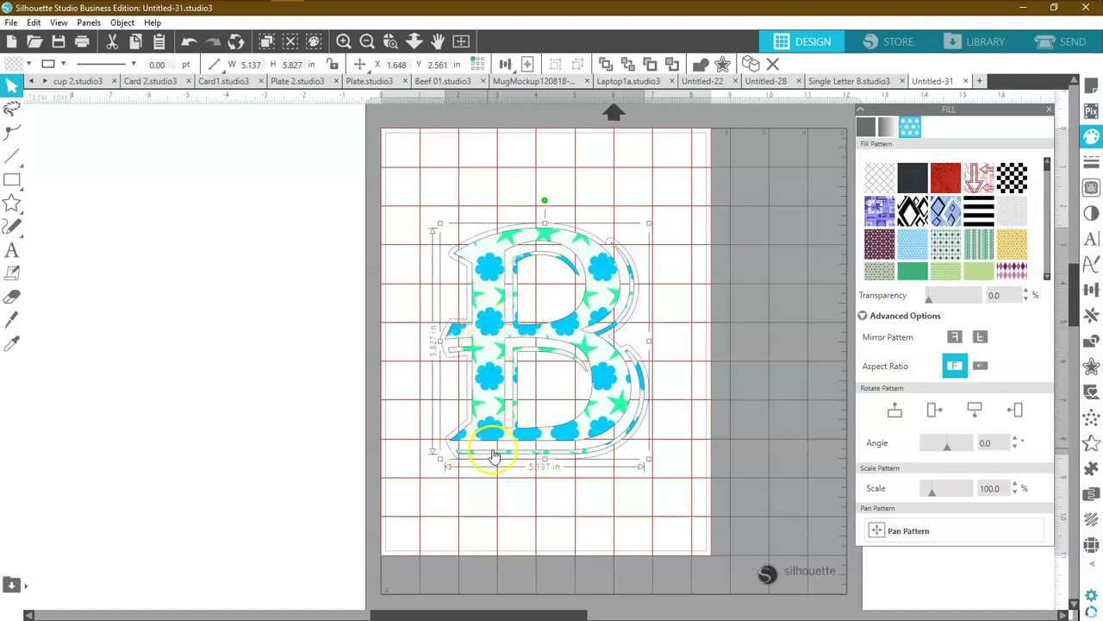
Step: Pan the letter's pattern fill slightly upward again to fine-tune where the flowers and stars fall
click(876, 530)
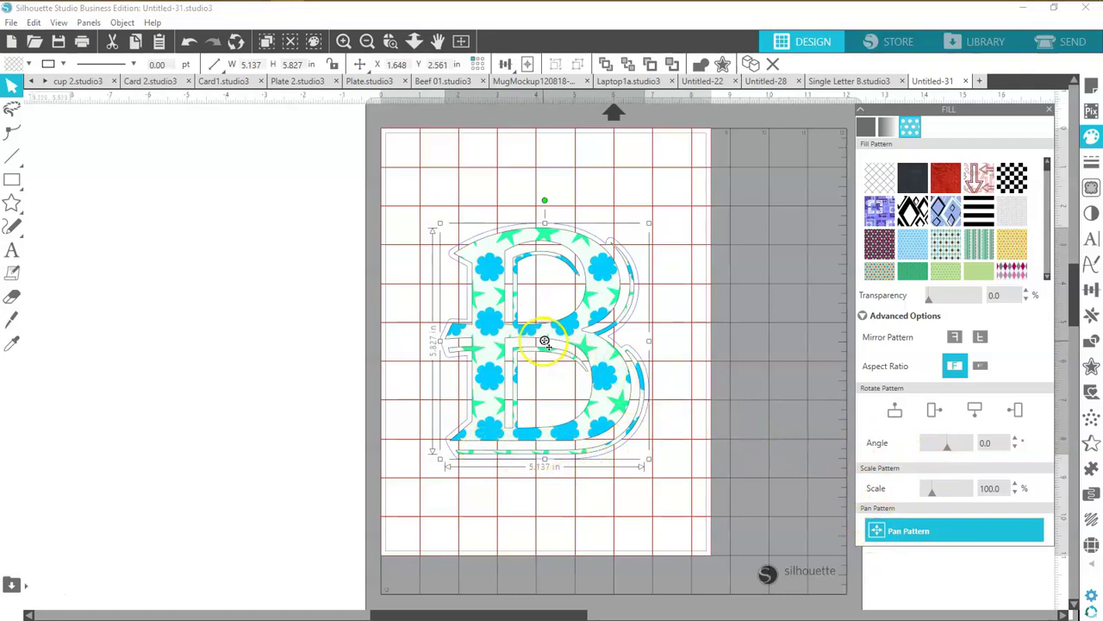
drag(545, 340, 544, 337)
drag(543, 336, 542, 337)
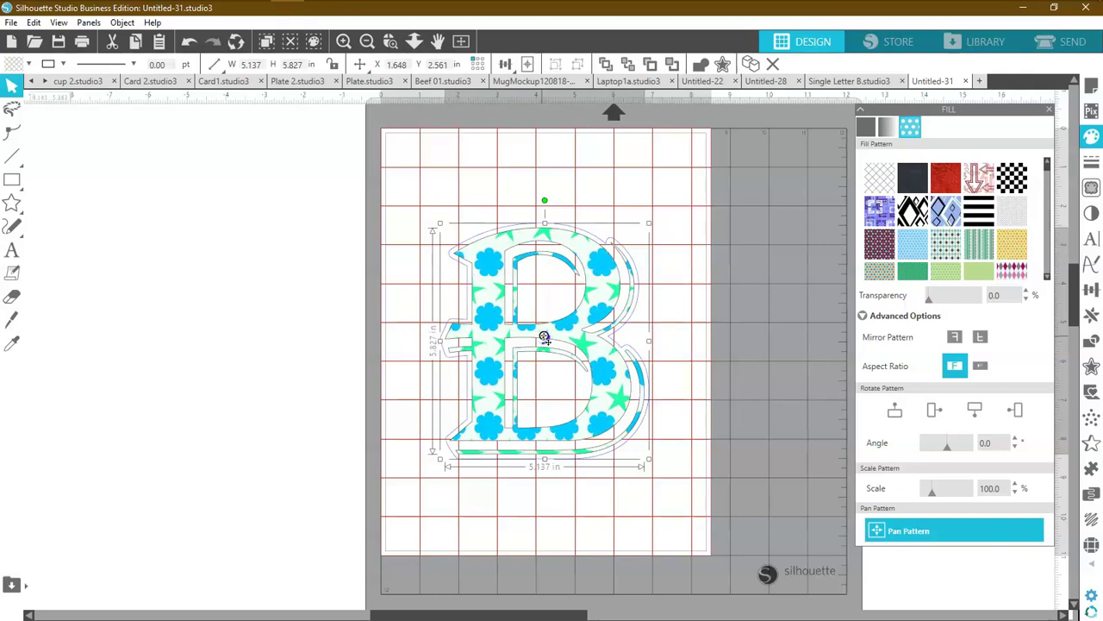
click(684, 406)
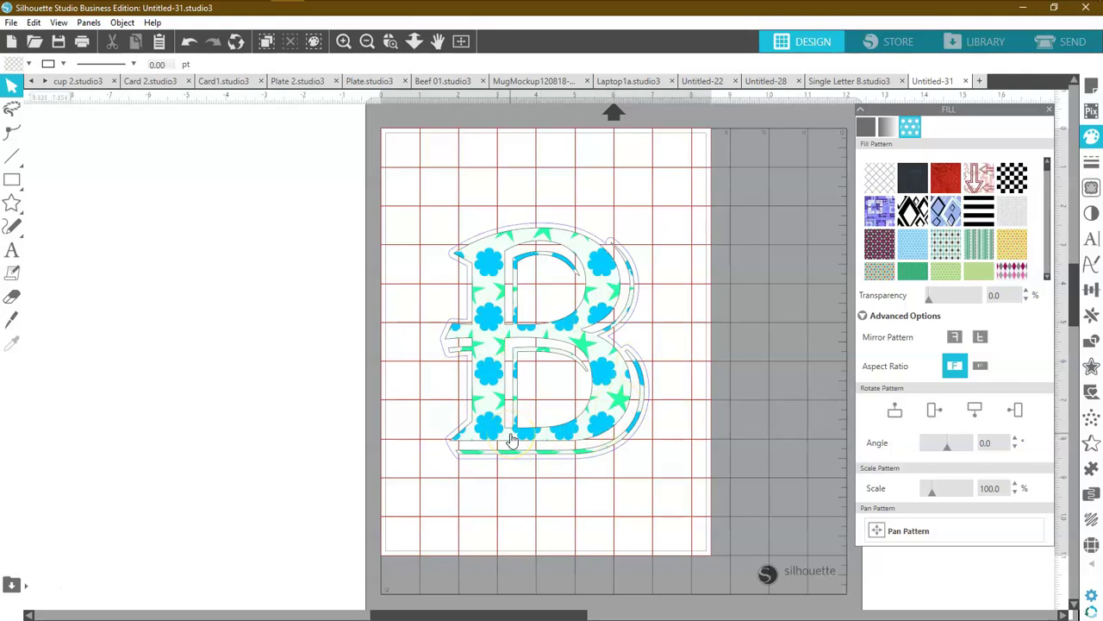
mouse_move(608, 387)
mouse_down()
mouse_move(396, 371)
mouse_move(609, 382)
mouse_up()
click(461, 315)
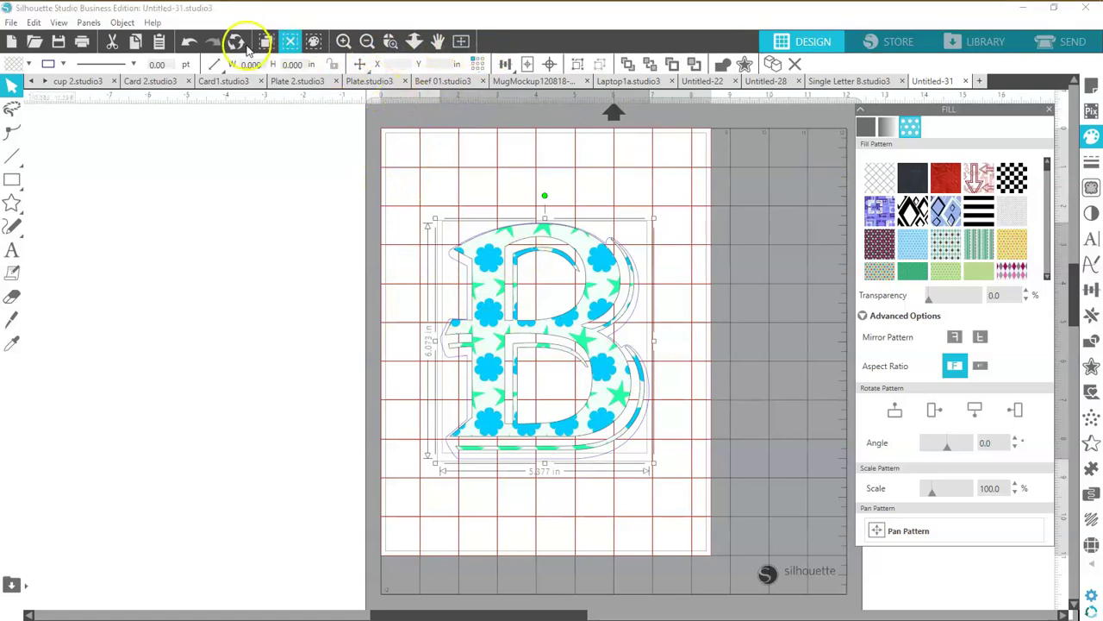
click(191, 41)
click(192, 42)
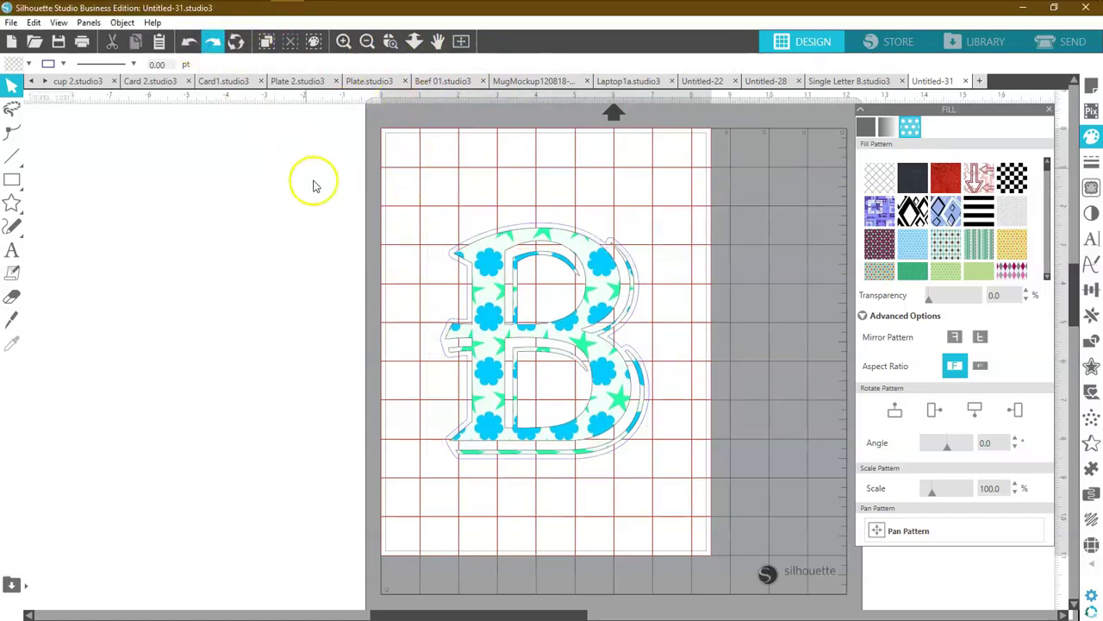
Step: Select the letter B and set its outline thickness to 2 pt
click(504, 337)
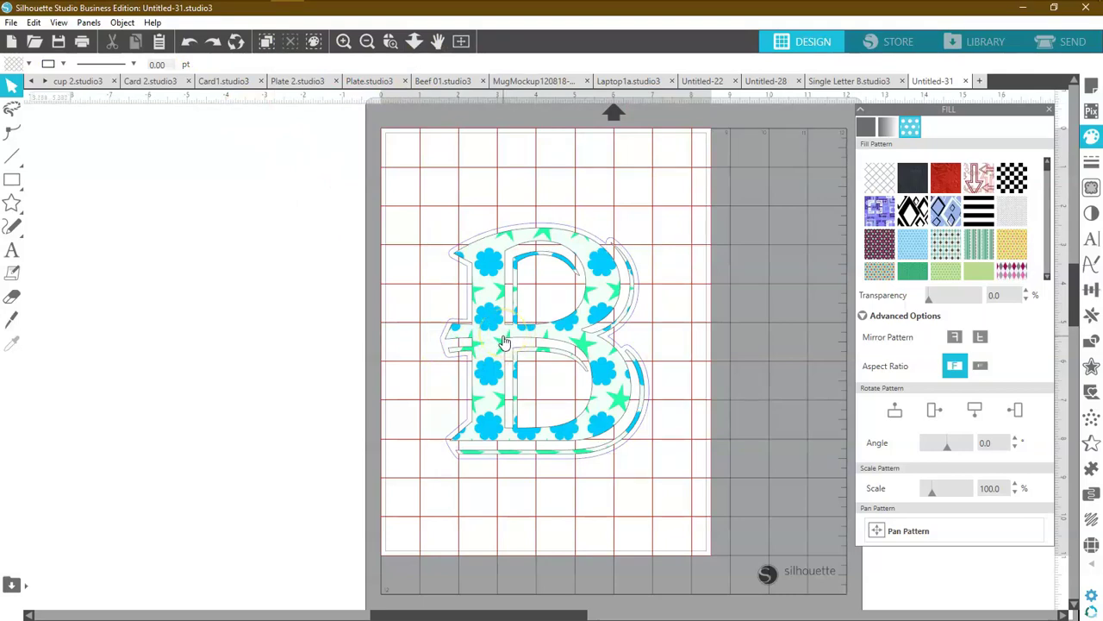
click(505, 338)
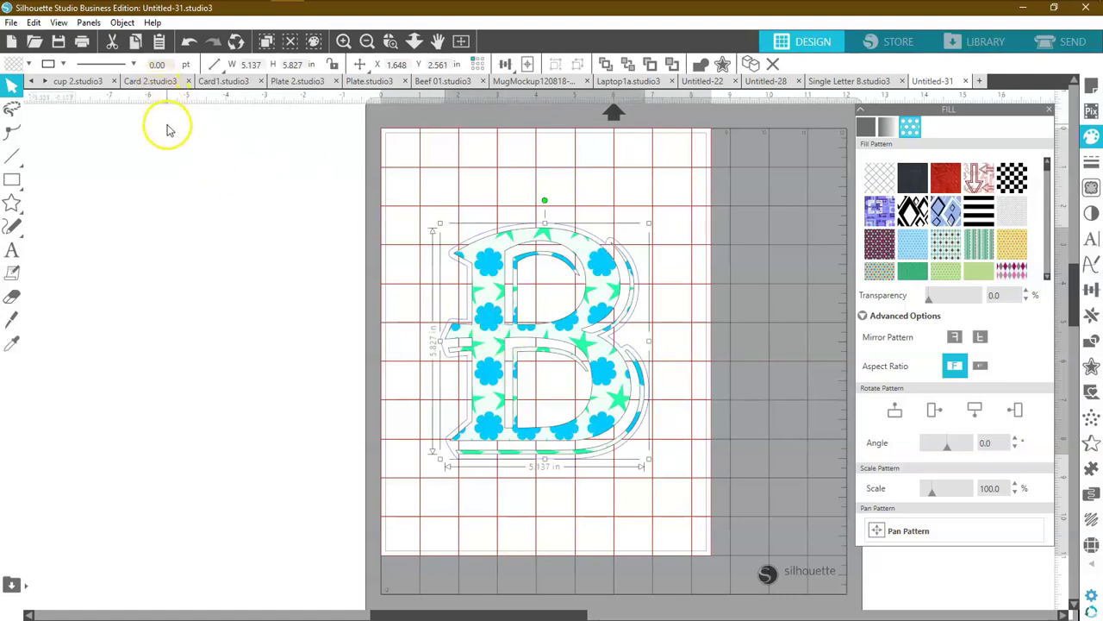
click(197, 178)
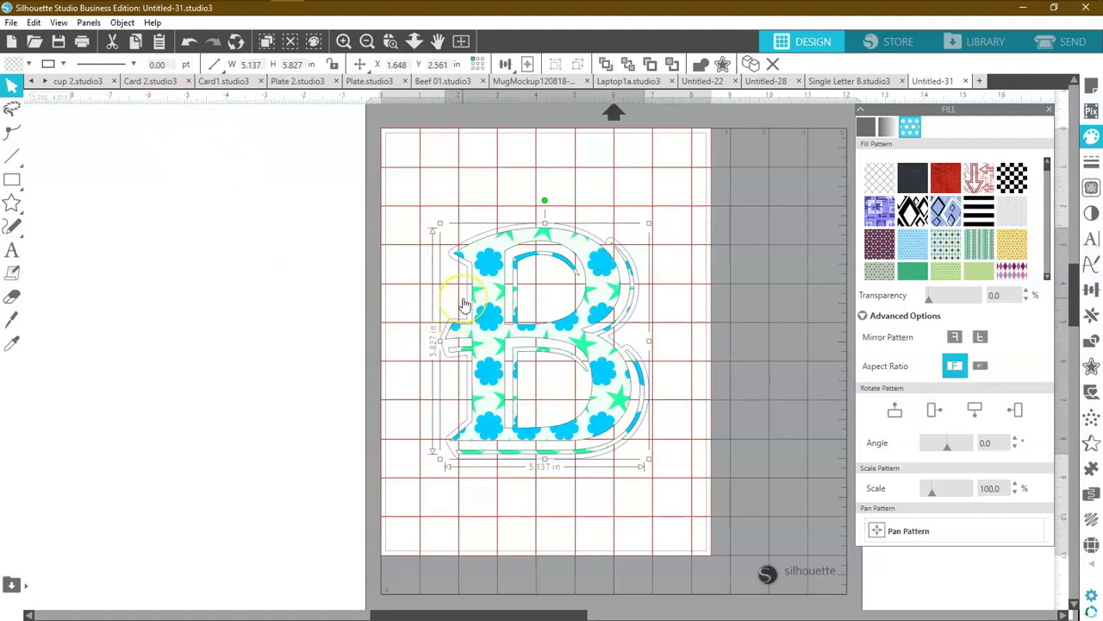
click(409, 370)
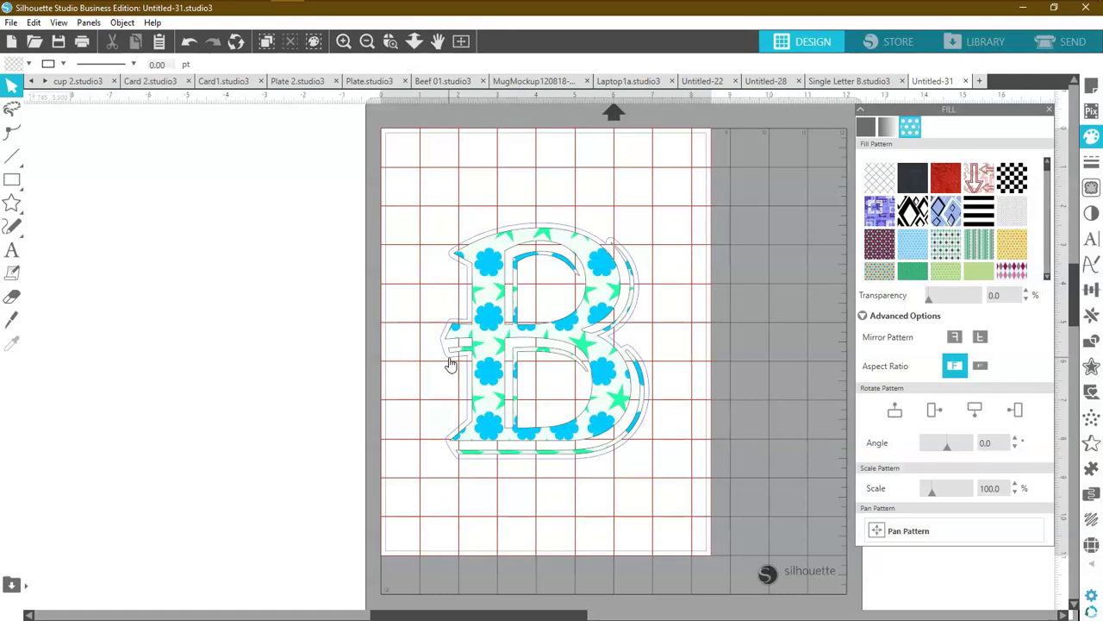
click(472, 341)
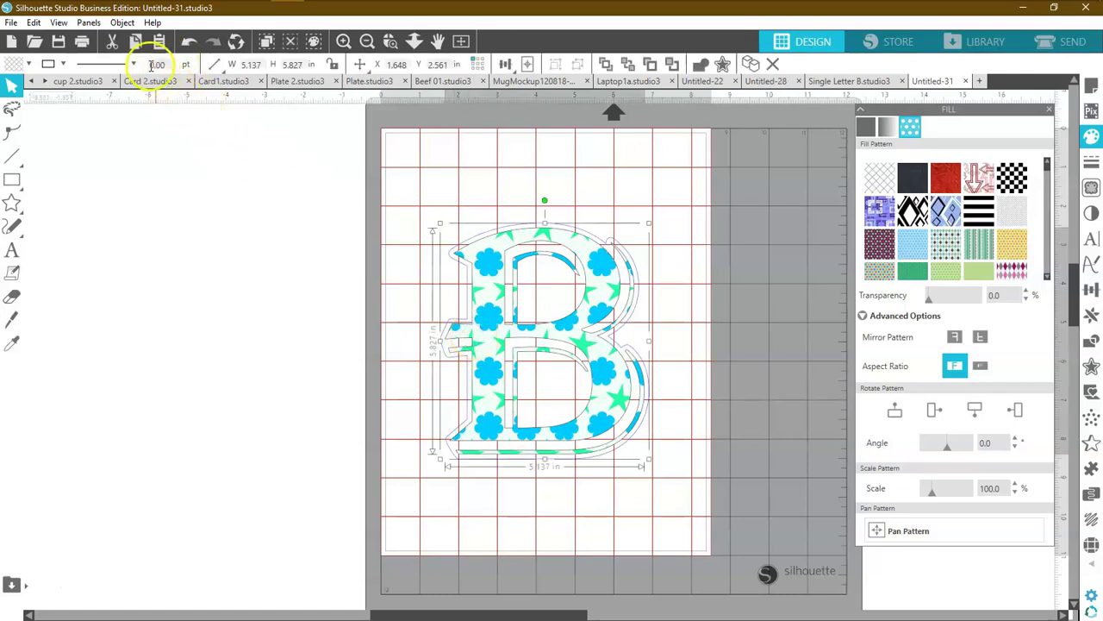
drag(153, 66, 140, 65)
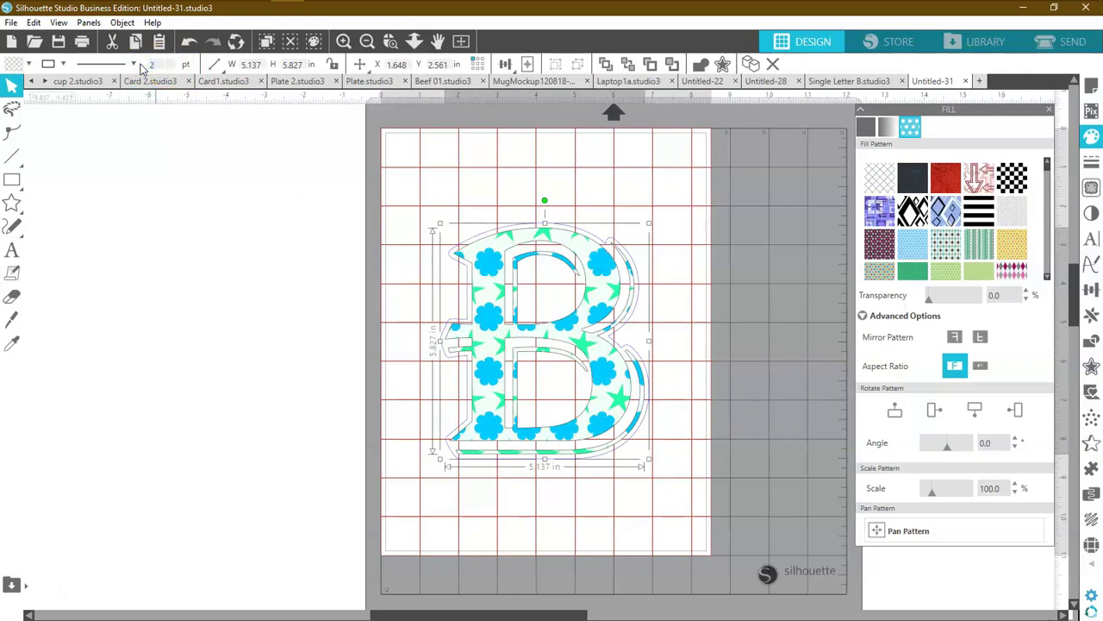
key(Return)
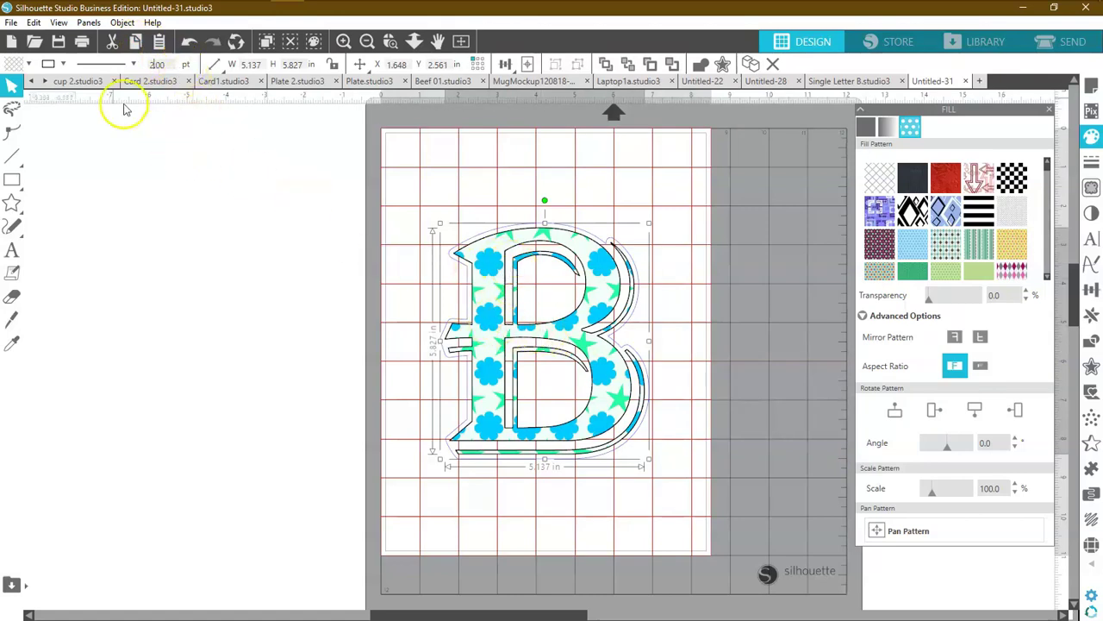
Step: Set the letter's outline colour to the blue sampled from one of the pattern's flowers
click(63, 65)
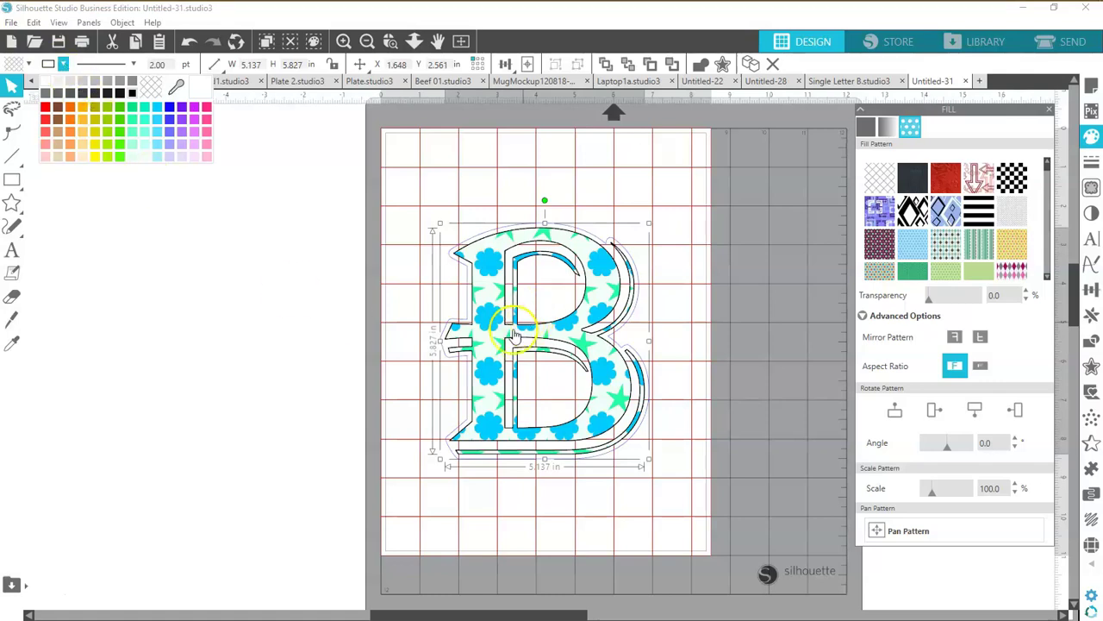
click(63, 65)
drag(177, 101, 490, 320)
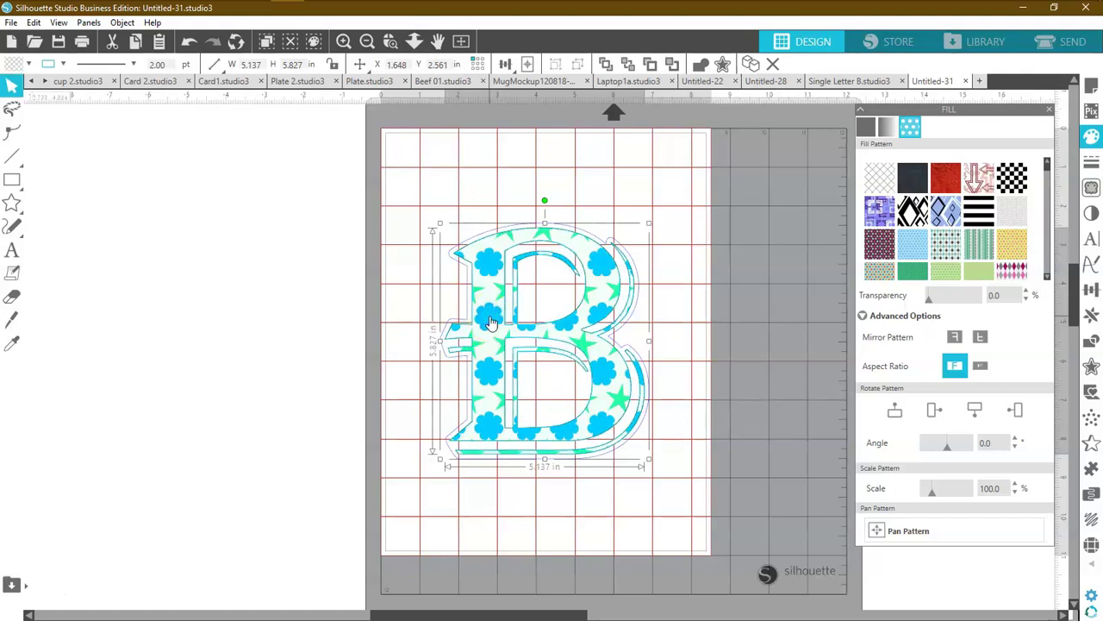
Step: Try the green sampled from one of the pattern's stars as the outline colour, and undo it
click(63, 64)
drag(173, 88, 476, 291)
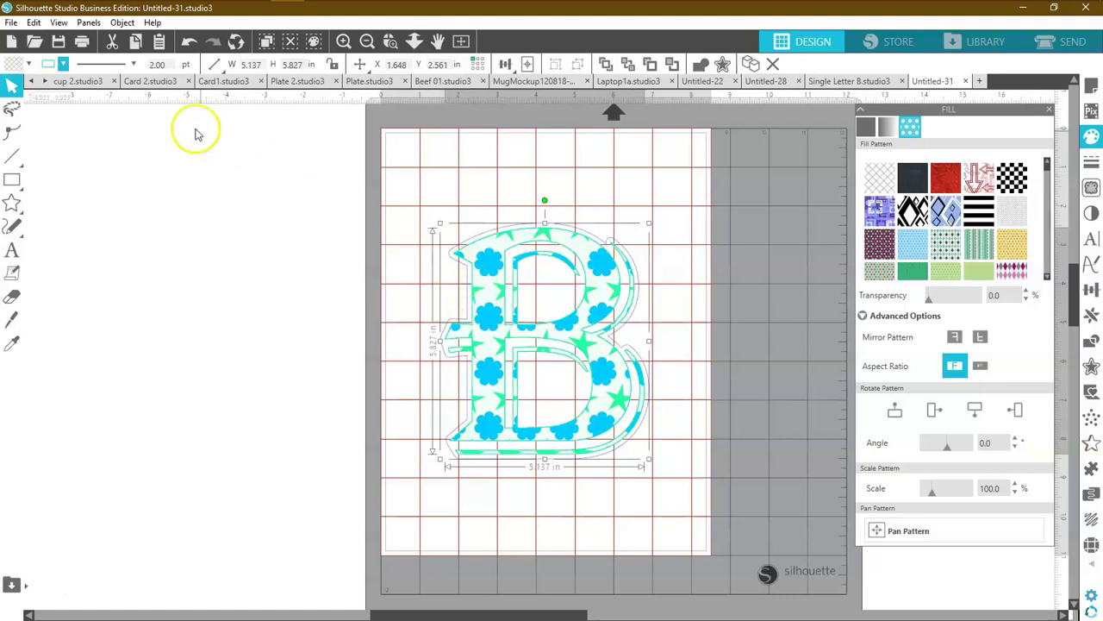
click(189, 43)
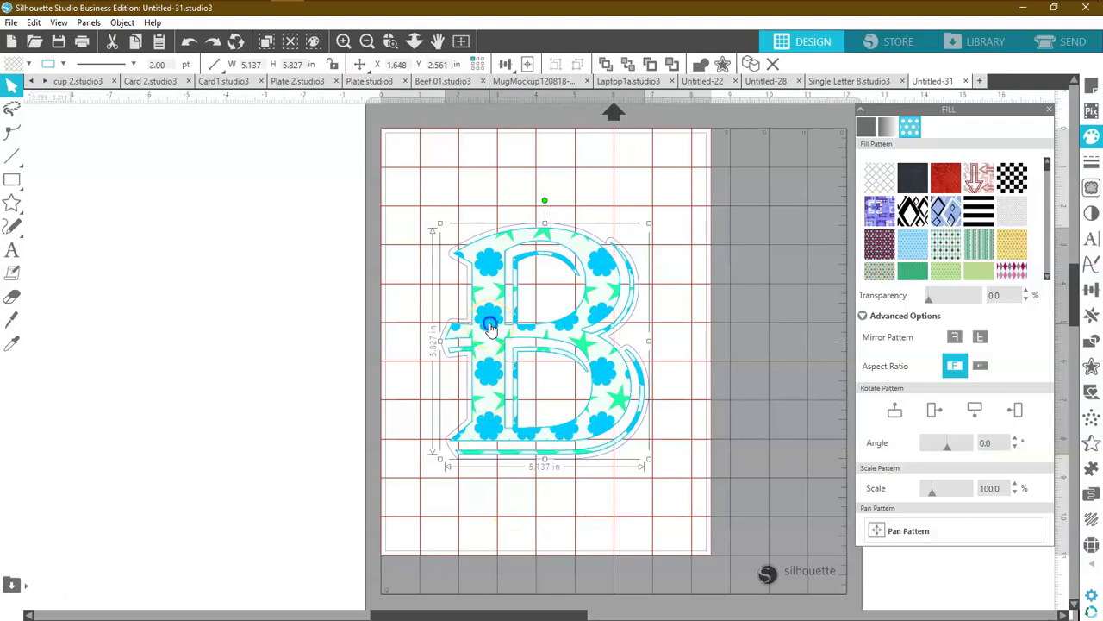
Step: Change the letter's outline colour to dark blue from the colour palette
click(61, 65)
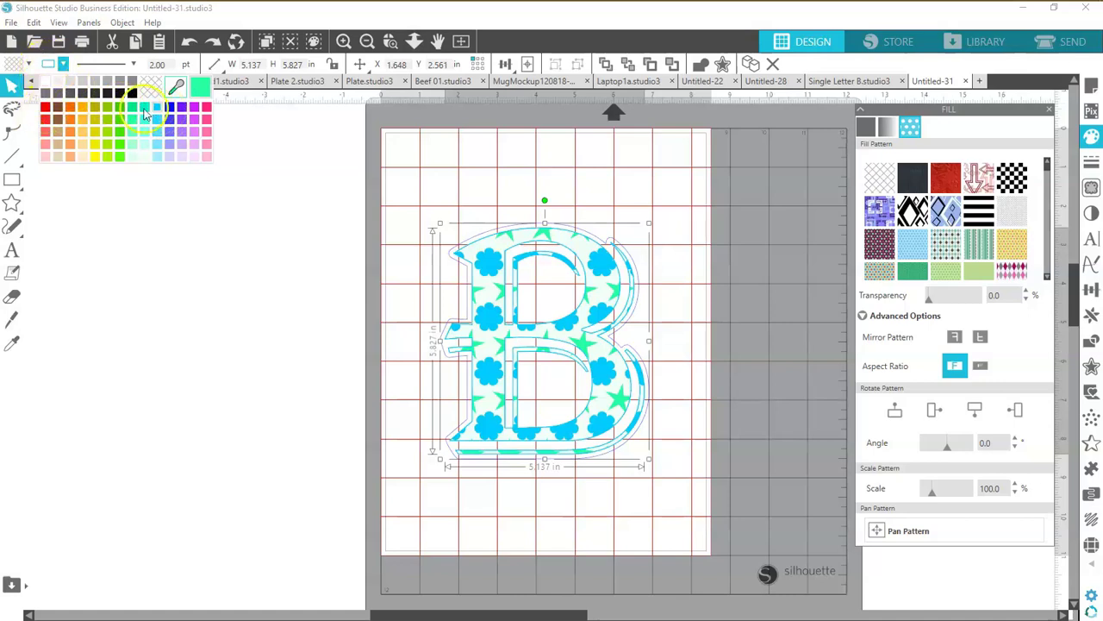
click(314, 183)
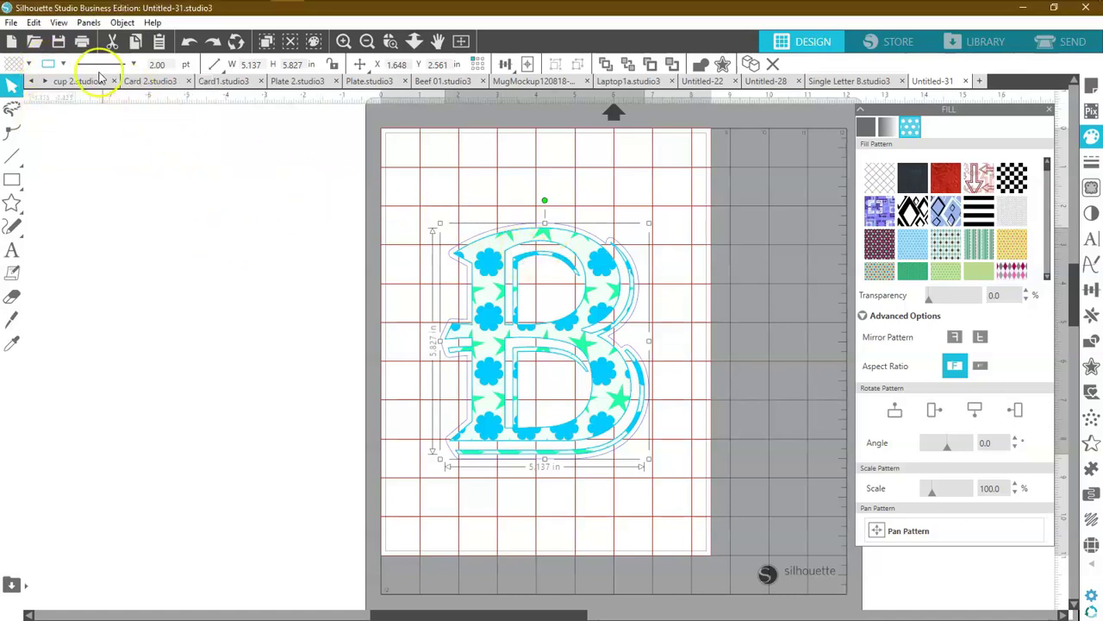
click(63, 64)
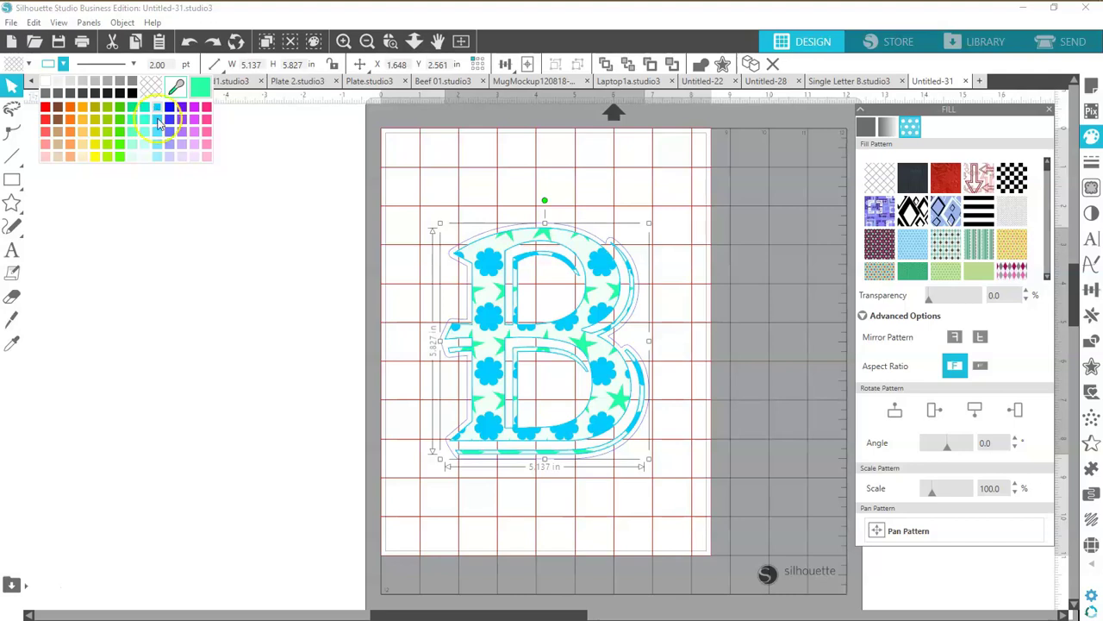
click(169, 112)
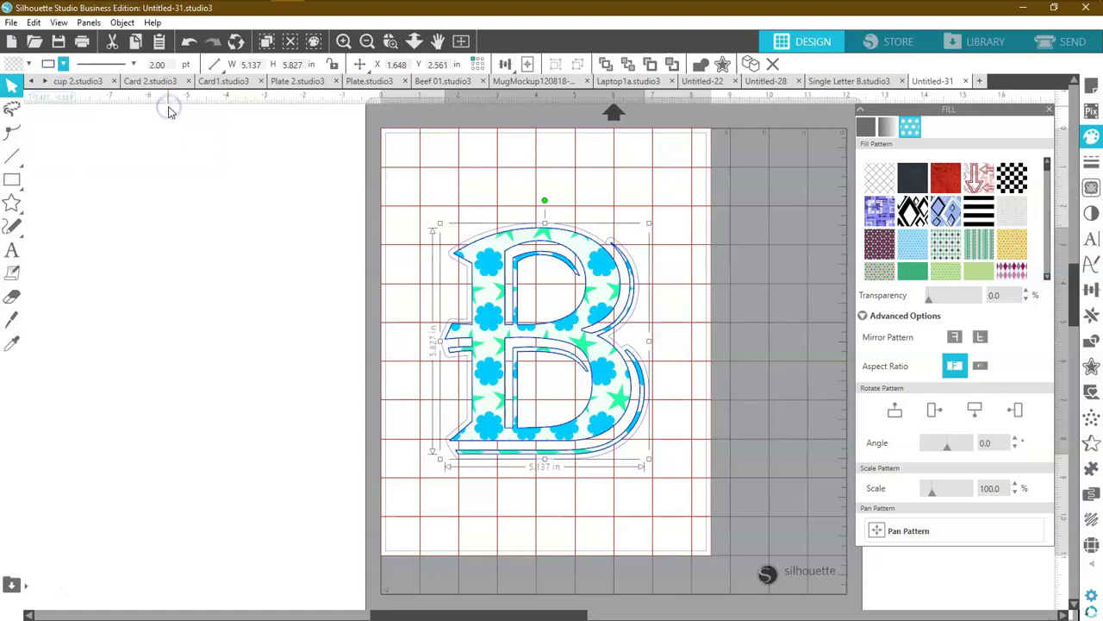
Step: Try a pale lavender outline colour on the letter B, and undo the colour changes back to the sampled flower blue
click(63, 63)
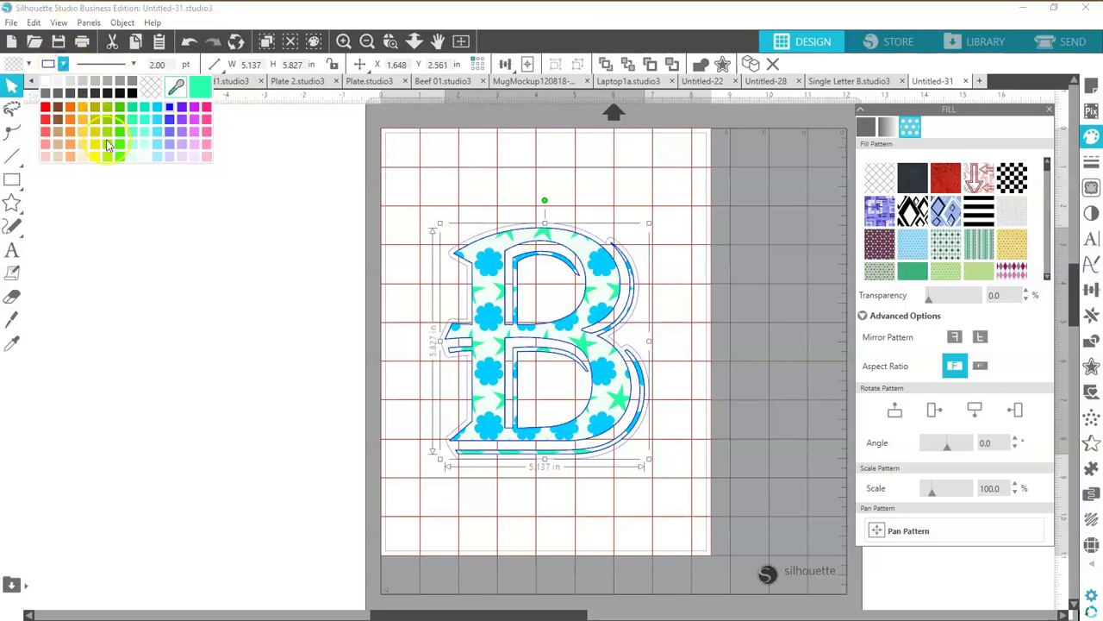
click(62, 64)
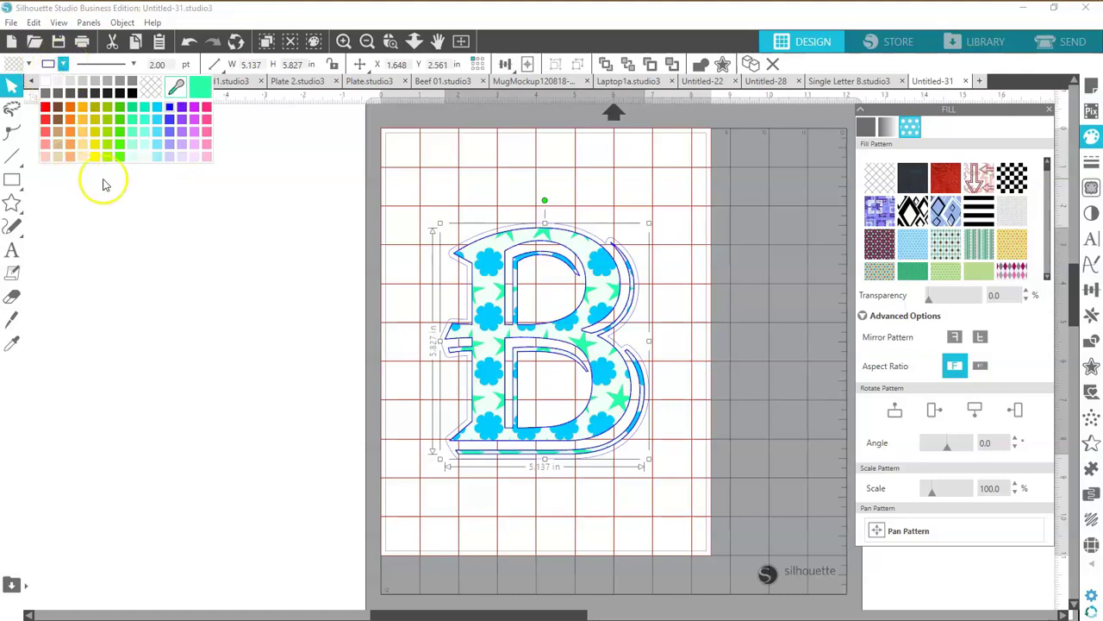
click(169, 157)
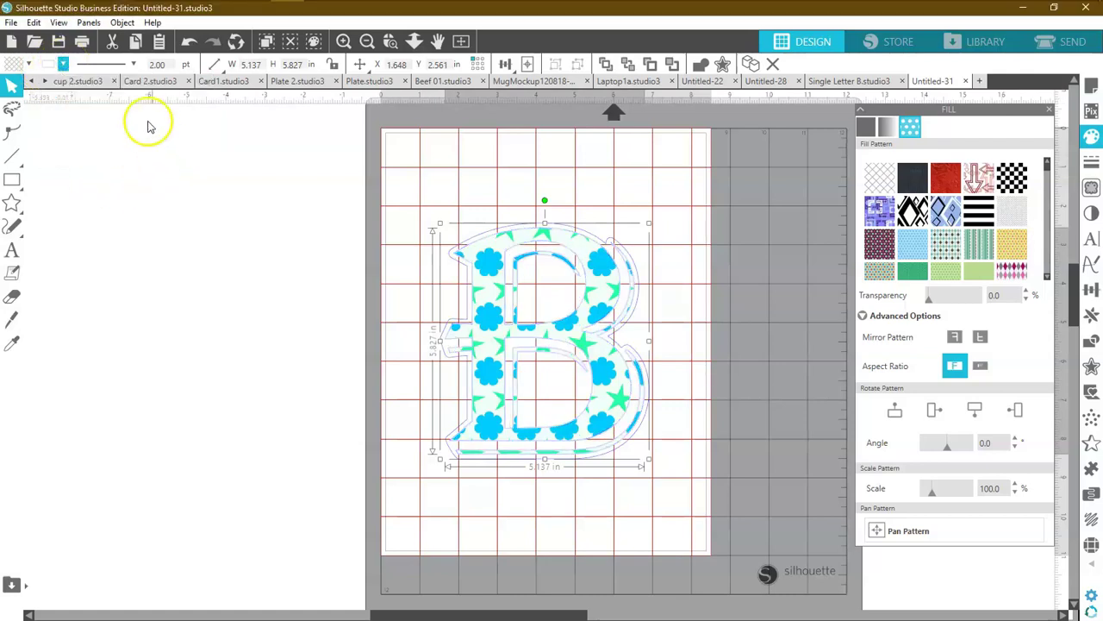
click(188, 43)
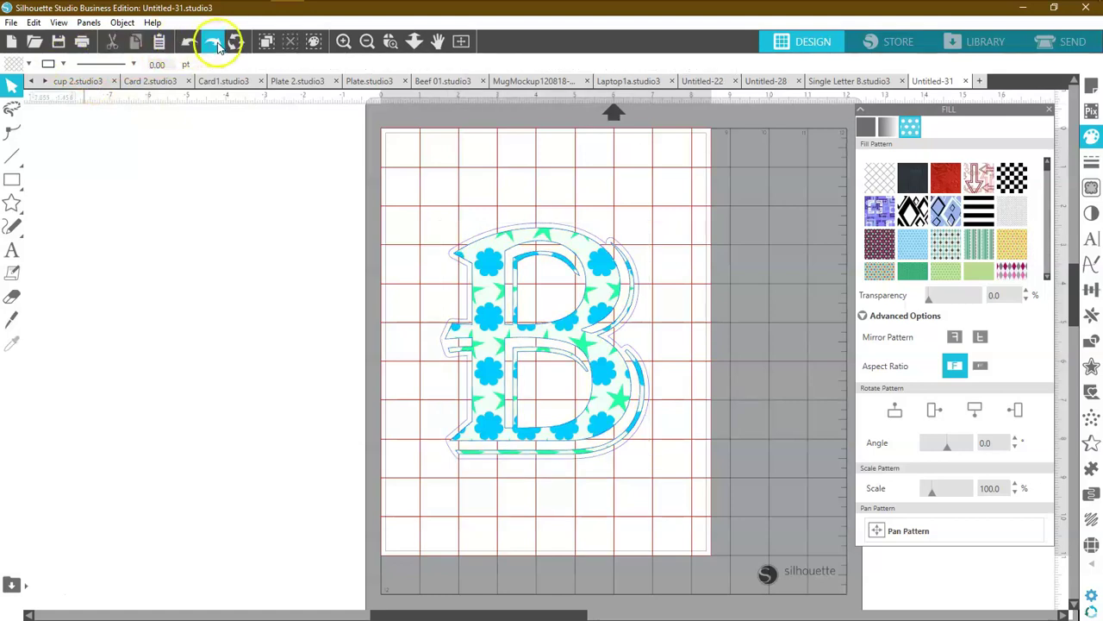
click(213, 41)
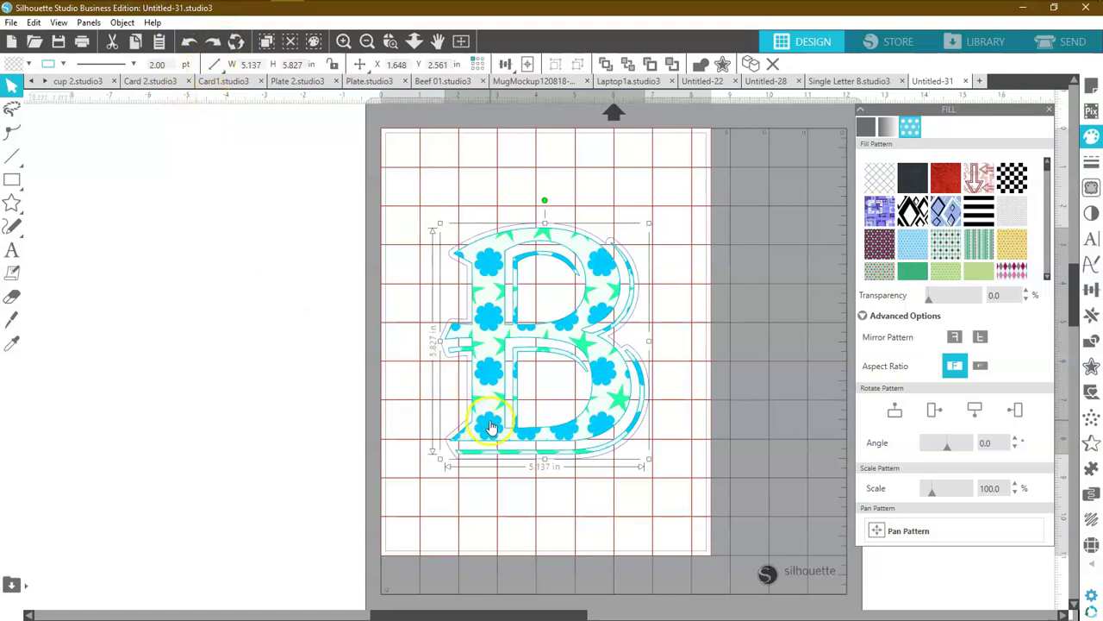
Step: Set the letter's outline thickness to 3 pt
click(170, 65)
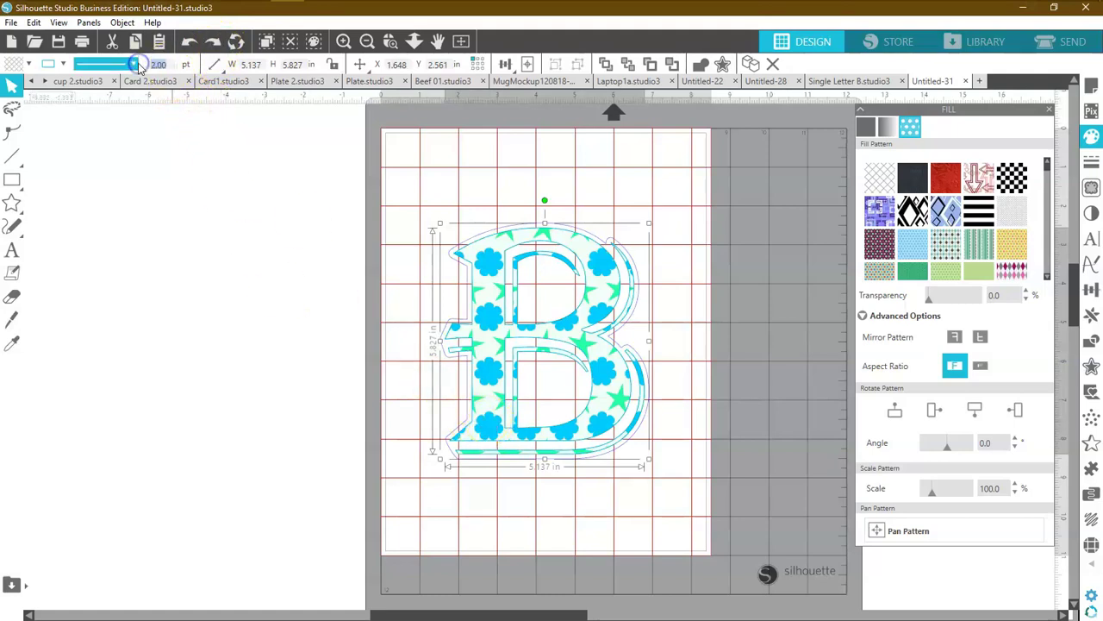
text(3)
key(Return)
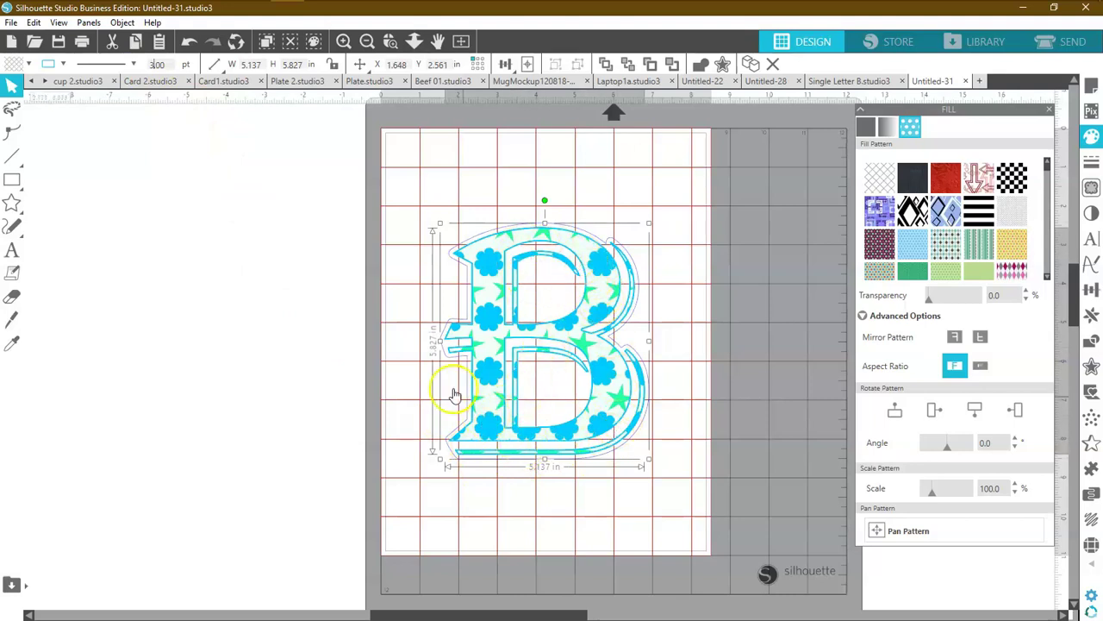
Step: Move the letter B off the page, and place its separate offset contour back on the page
click(359, 275)
click(677, 278)
click(591, 313)
drag(606, 319, 298, 299)
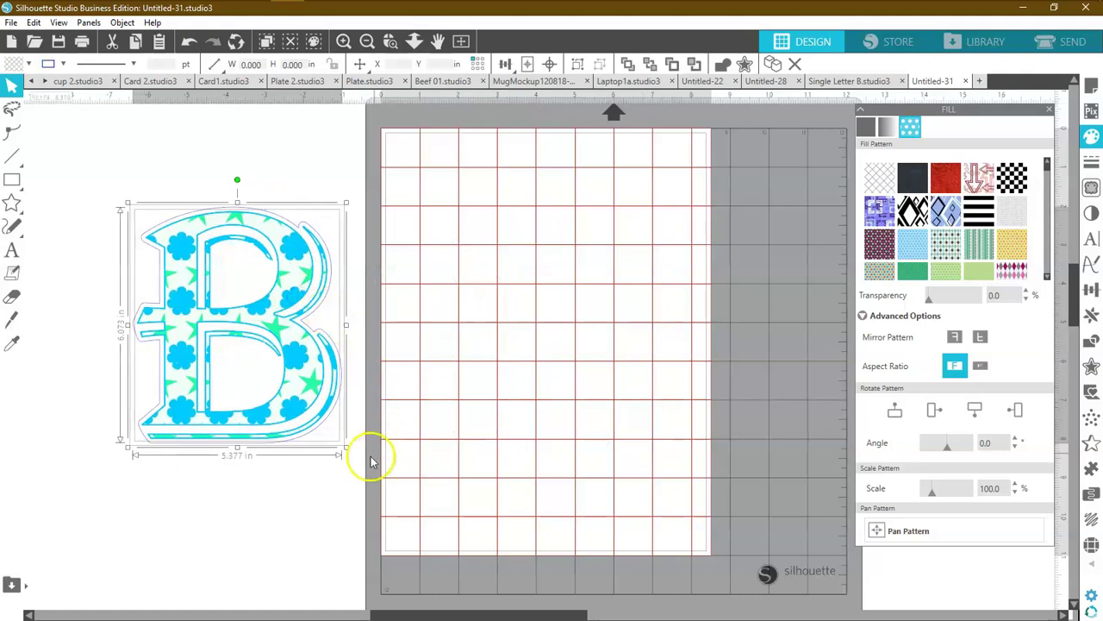
click(310, 487)
drag(315, 446, 459, 474)
click(326, 480)
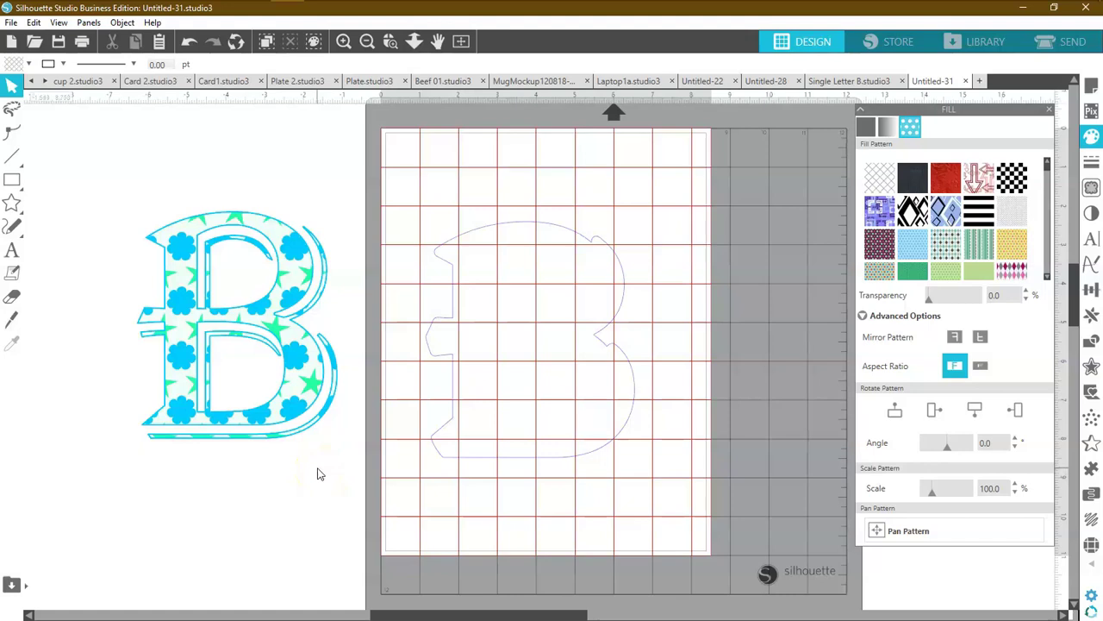
Step: Select the letter and its offset contour, centre them together on the page, and group them
drag(180, 483, 468, 394)
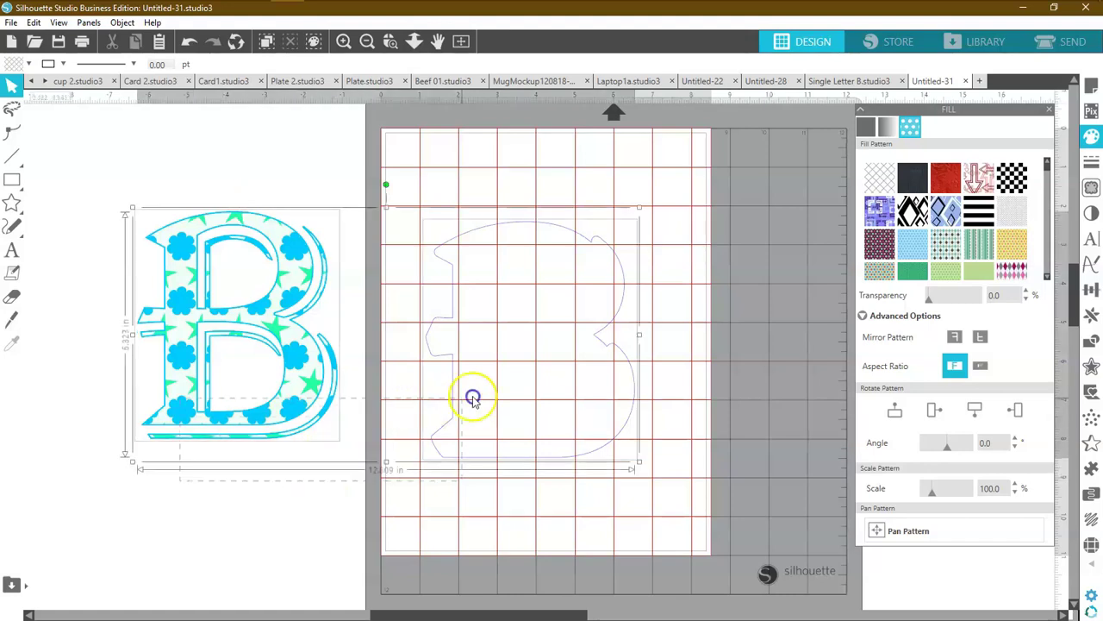
click(1091, 289)
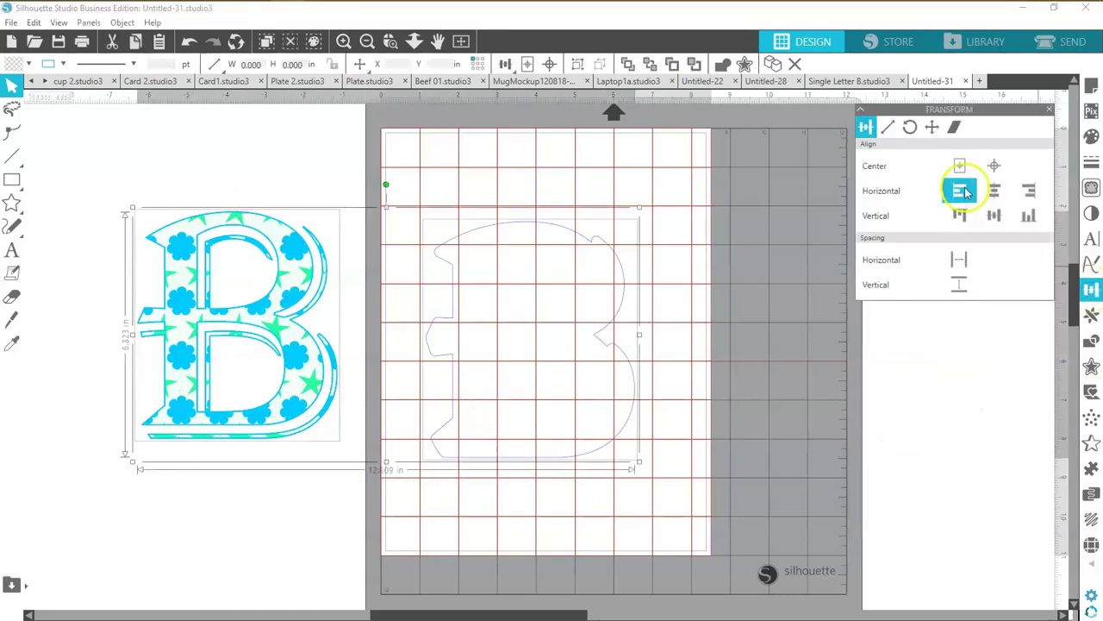
click(997, 163)
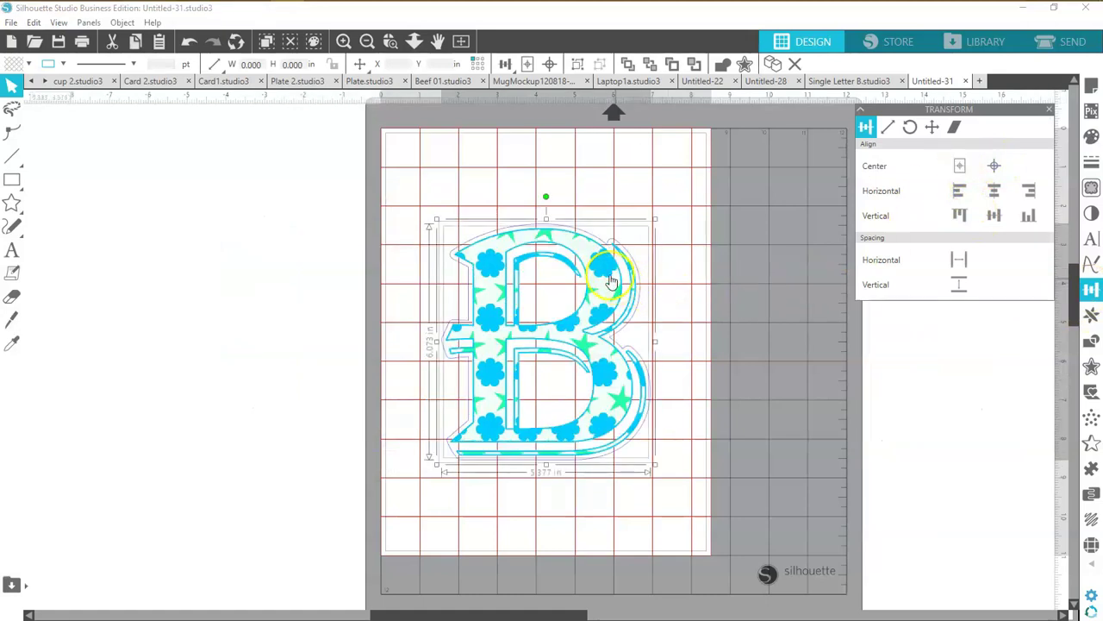
right_click(606, 274)
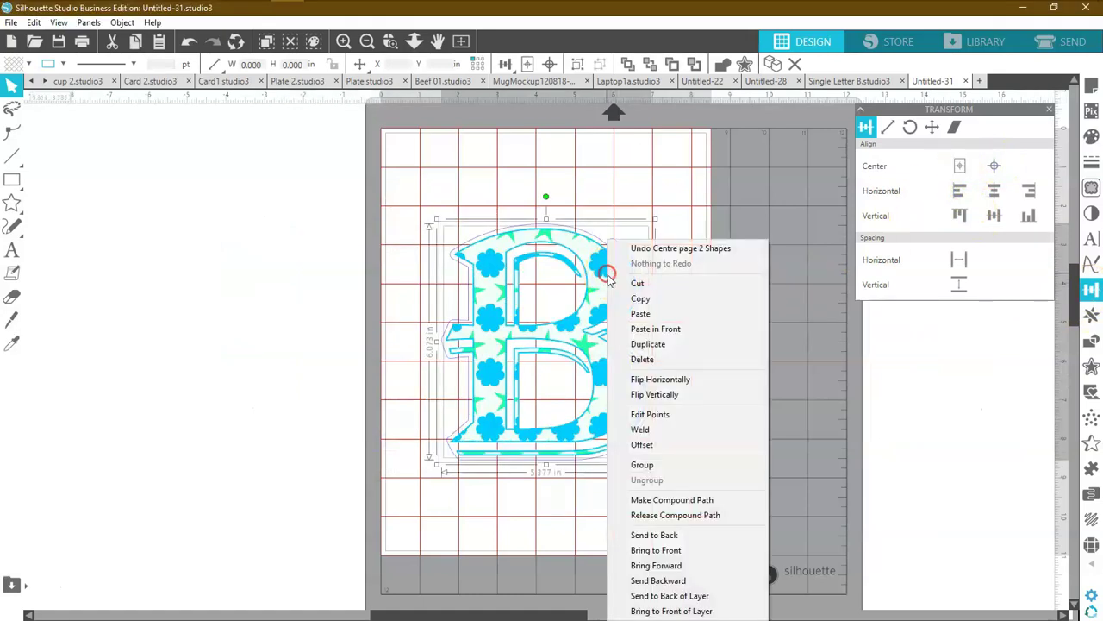
click(638, 466)
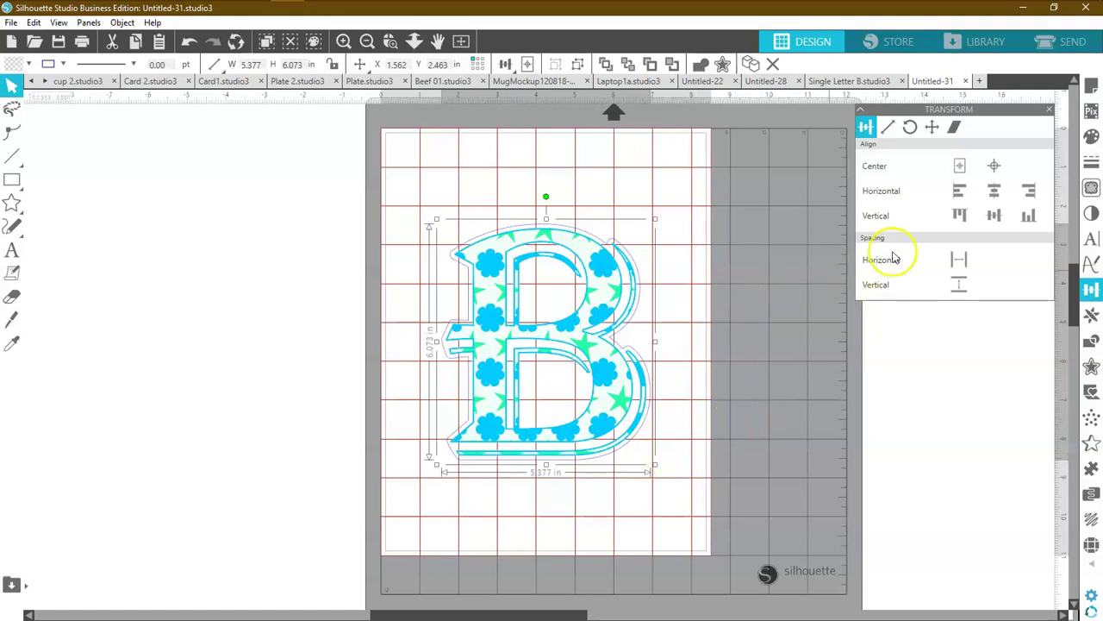
Step: Lock the aspect ratio and scale the grouped letter to a height of 4 in
click(1093, 291)
click(1092, 290)
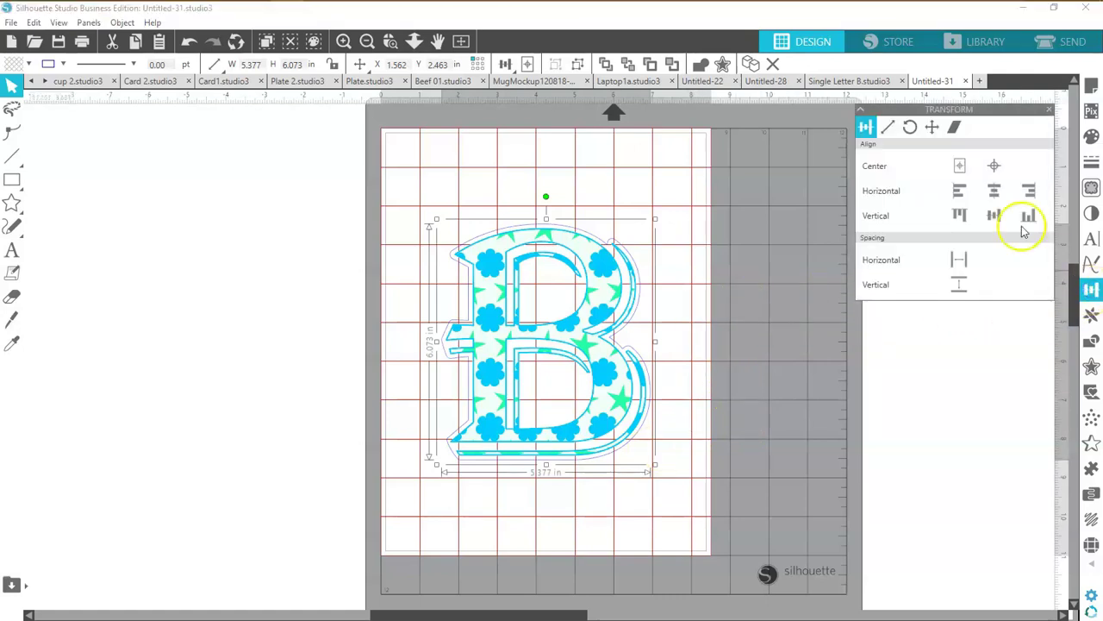
click(889, 128)
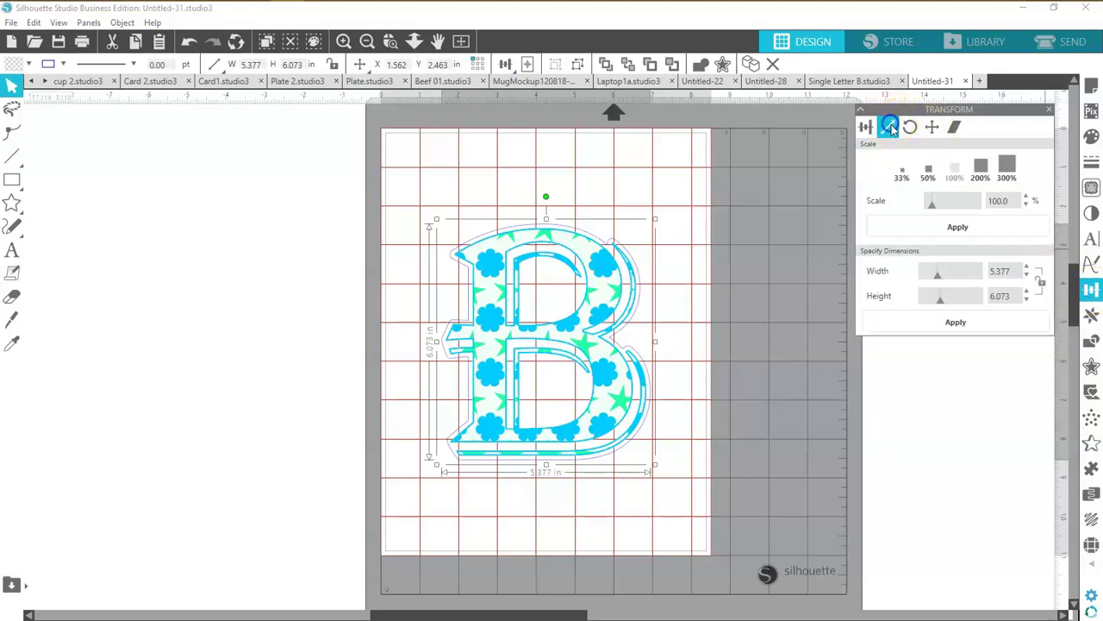
click(1042, 284)
double_click(985, 295)
text(4)
key(Return)
click(621, 425)
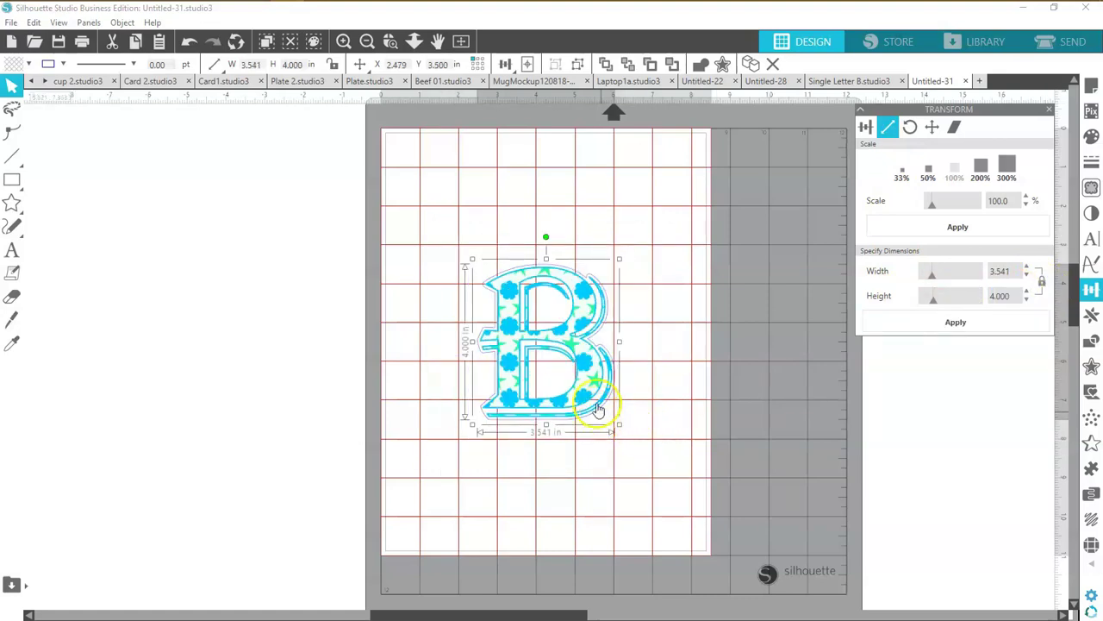
Step: Move the grouped letter slightly up and to the left on the page
drag(593, 402, 580, 385)
click(524, 443)
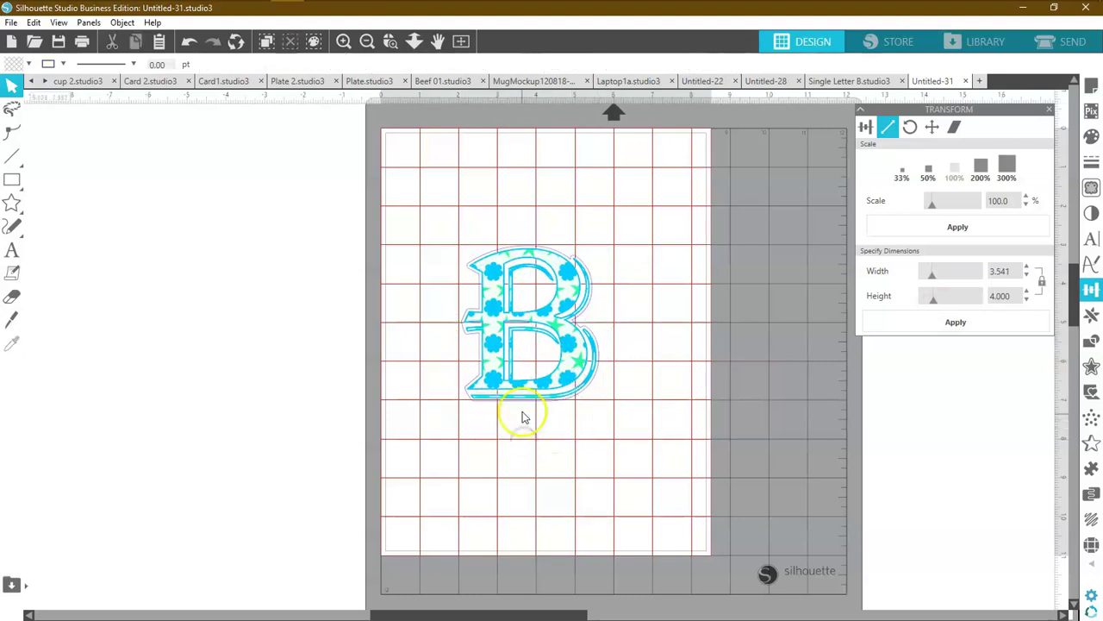
drag(571, 394, 571, 387)
click(524, 399)
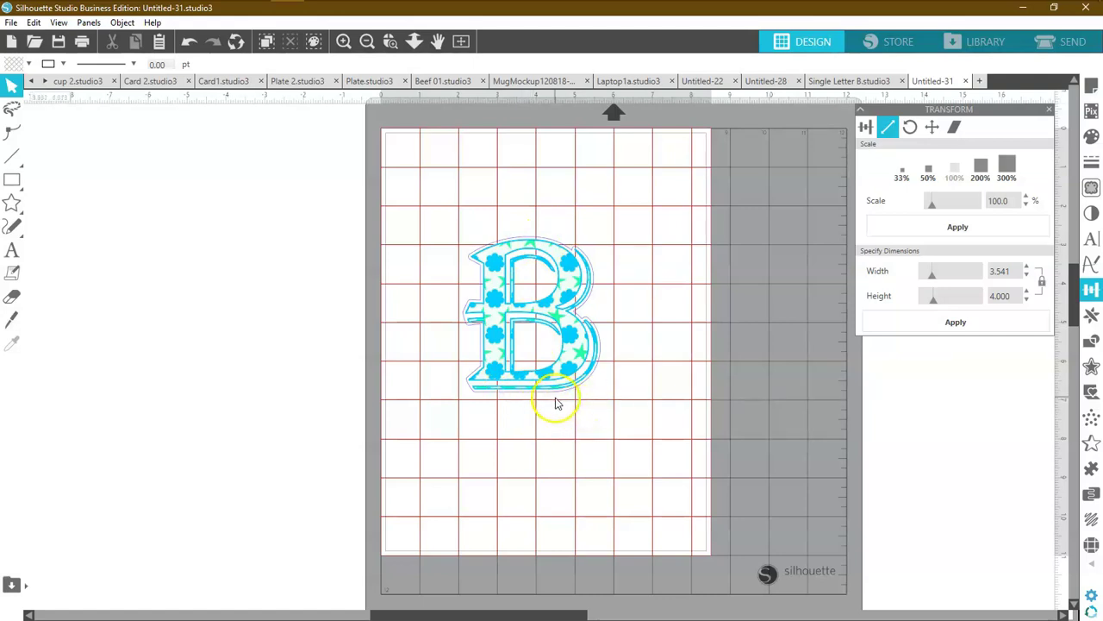
click(550, 394)
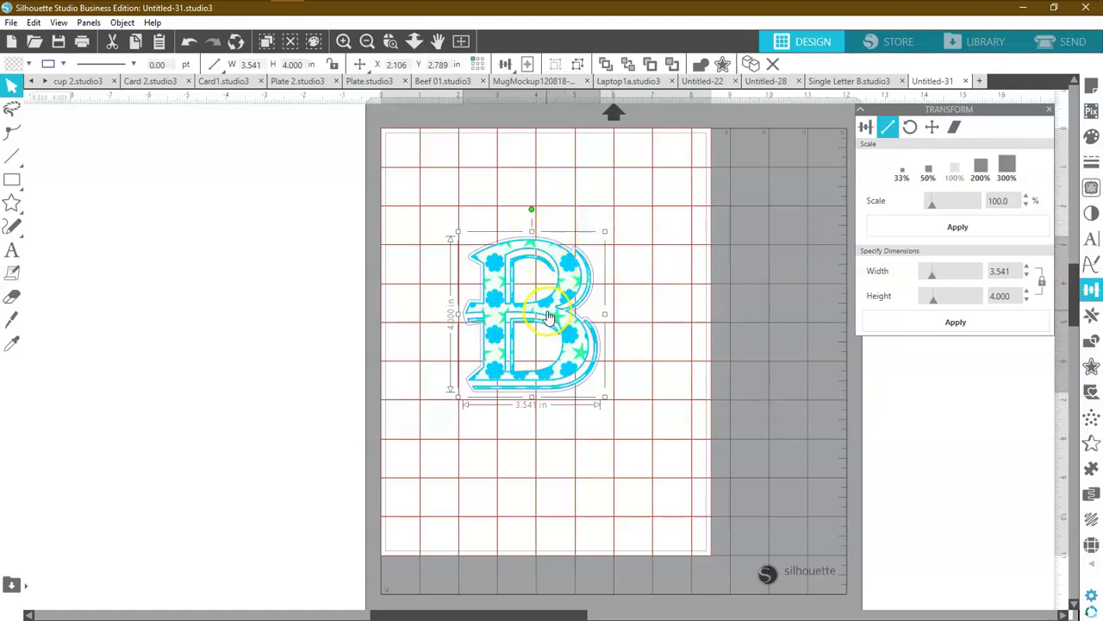
click(620, 306)
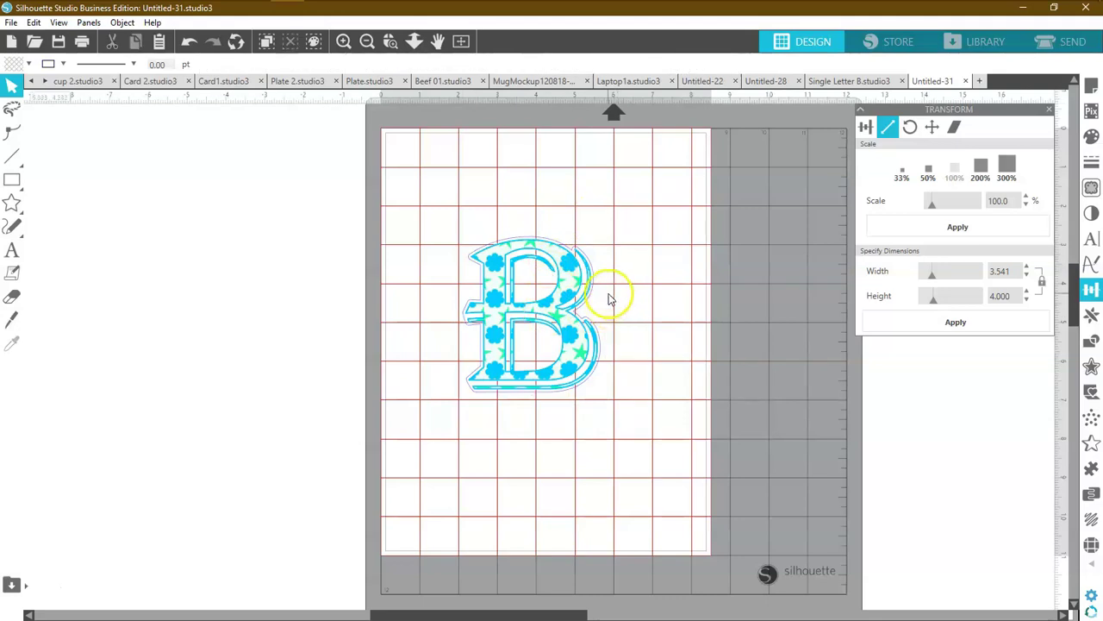
Step: Rotate the grouped letter to 90° and move it near the page's upper-left corner
click(554, 301)
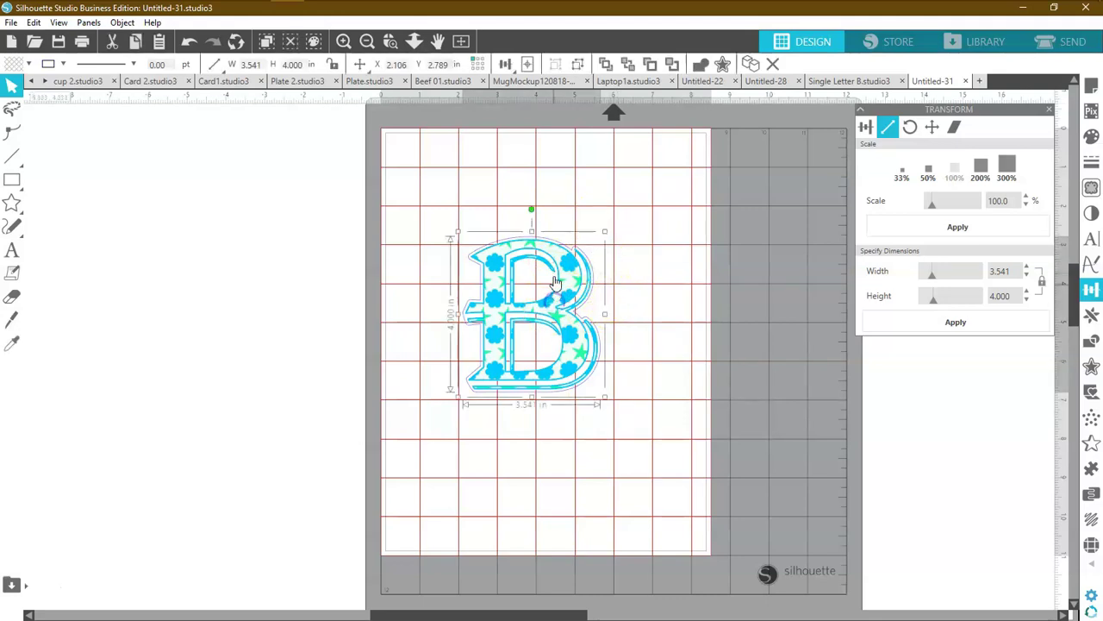
click(909, 127)
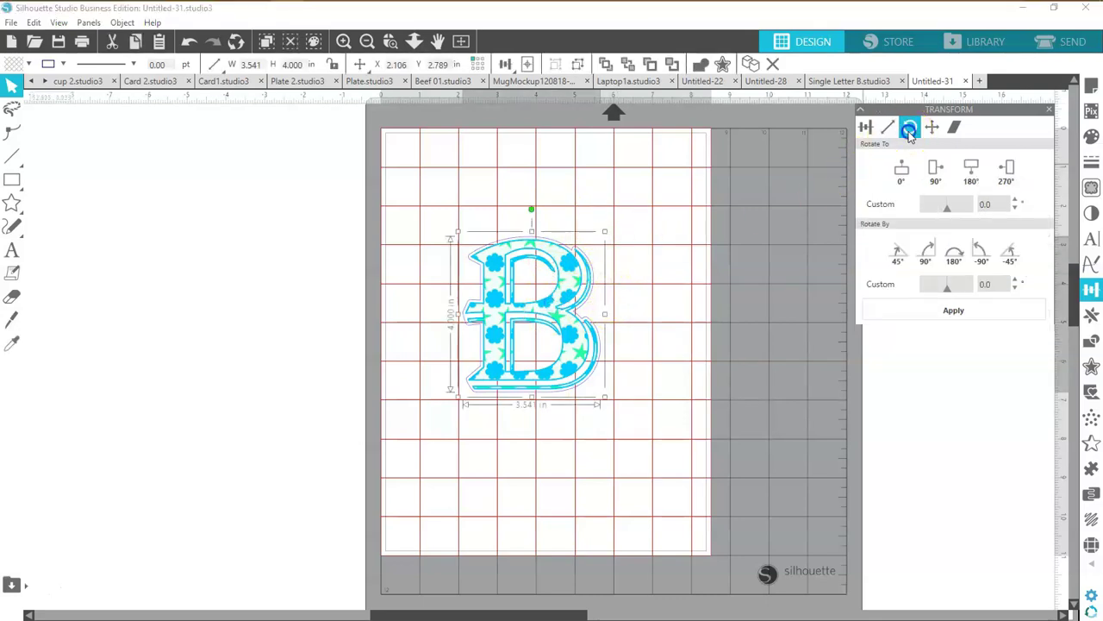
click(936, 170)
drag(599, 294, 572, 228)
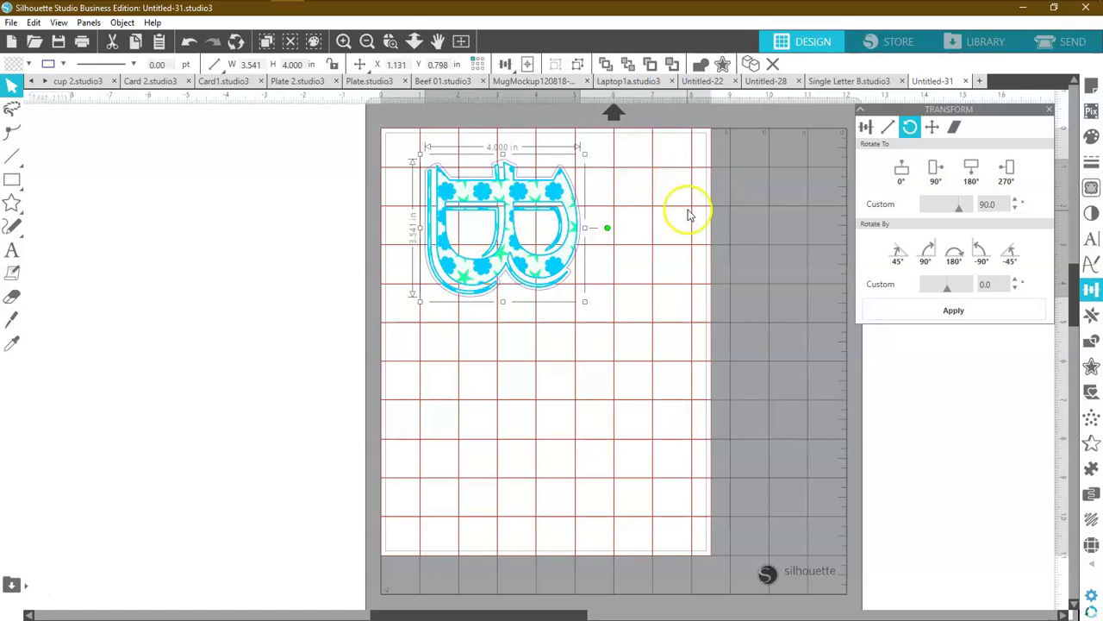
click(655, 214)
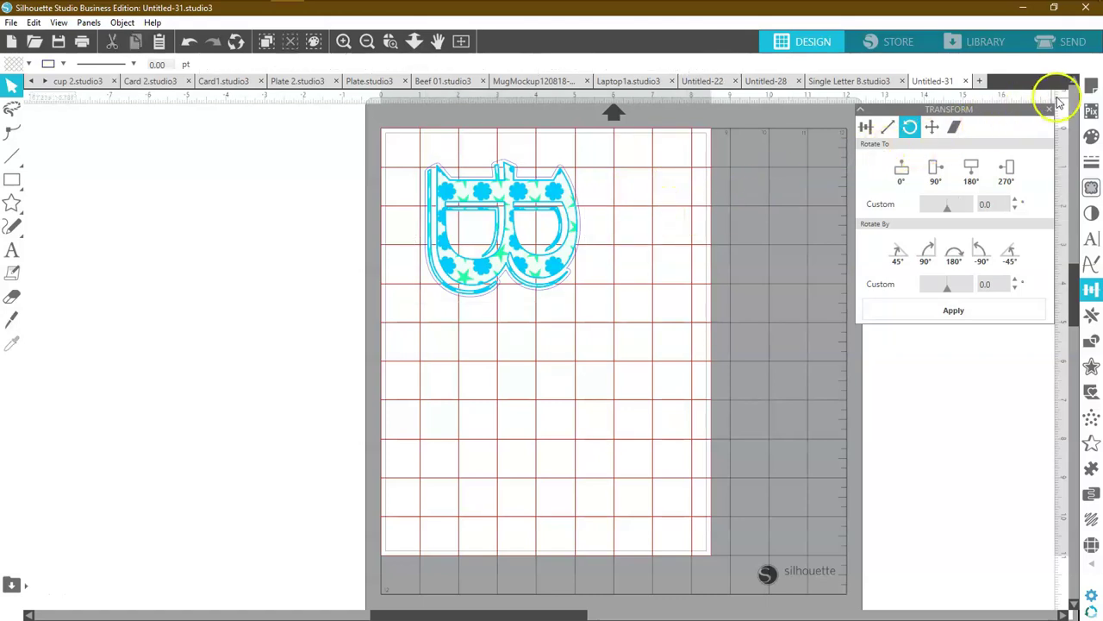
Step: Examine the page size settings and the printers available for printing the page, without printing
click(1092, 85)
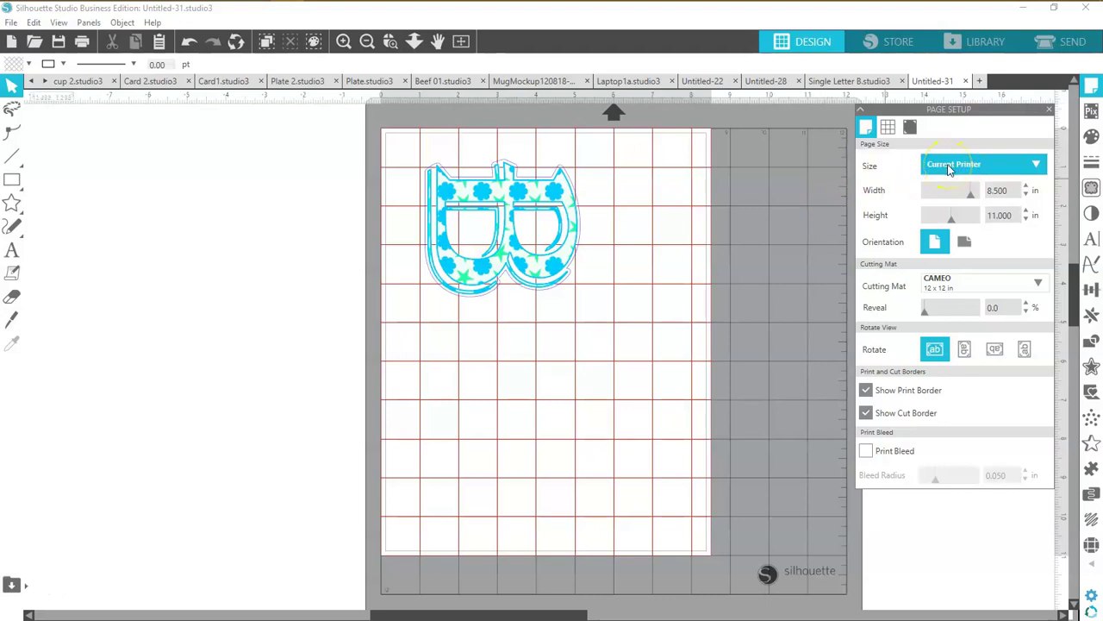
click(10, 24)
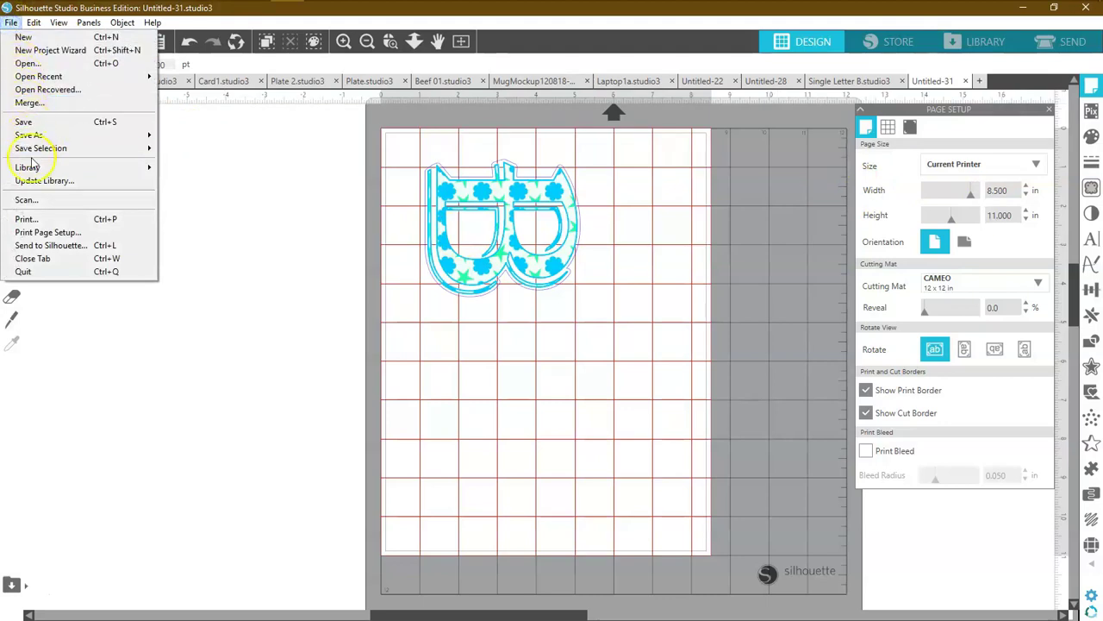
click(39, 219)
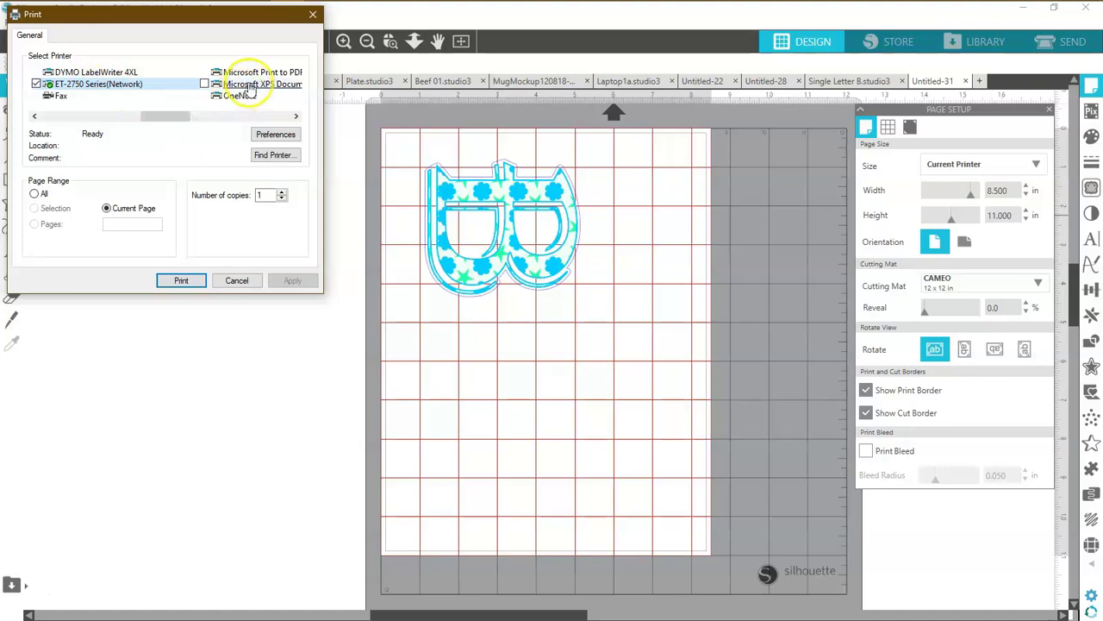
drag(178, 118, 76, 118)
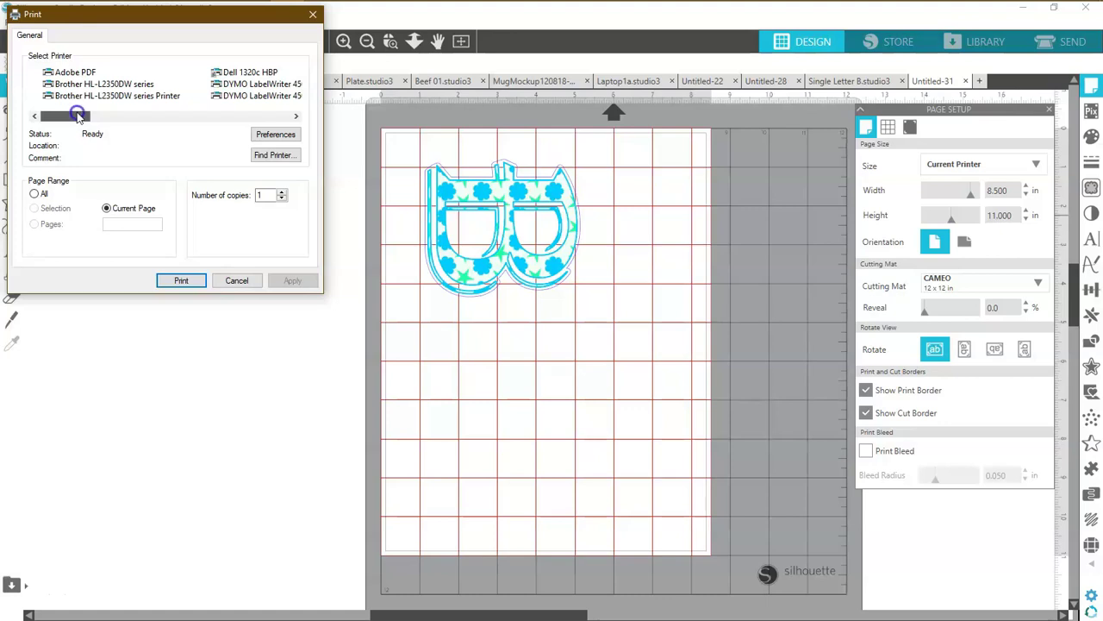
drag(78, 118, 258, 117)
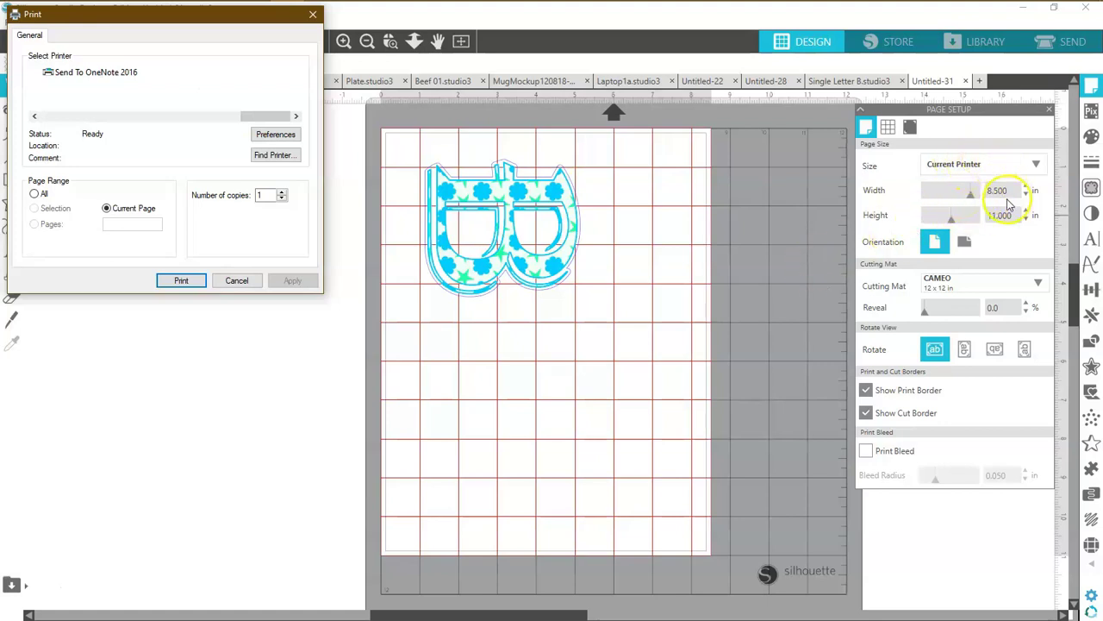
click(236, 280)
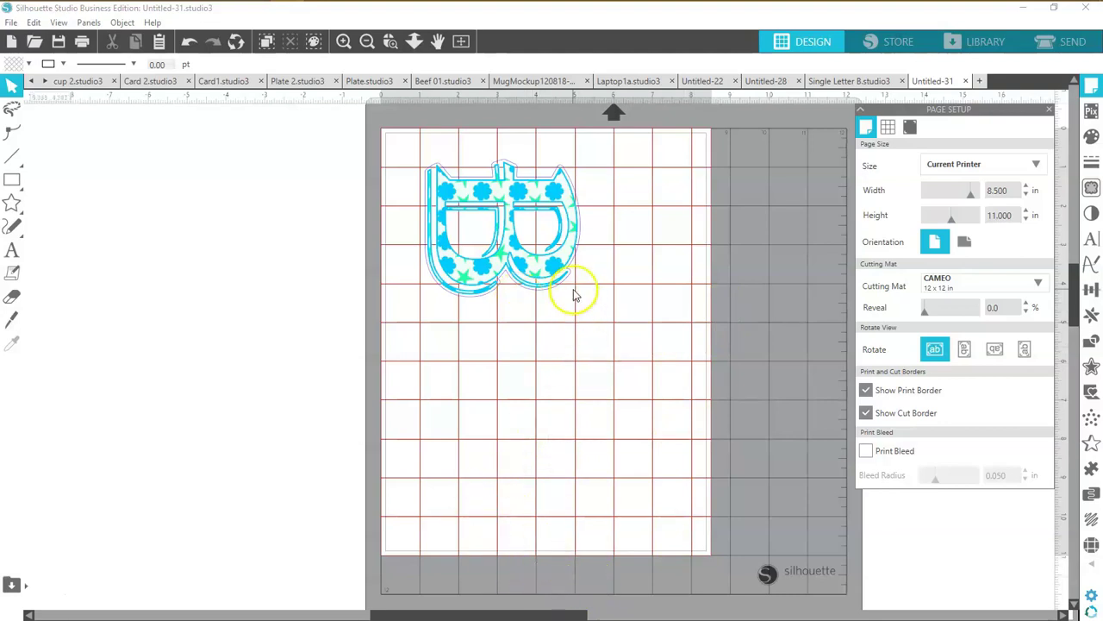
Step: Turn on registration marks for the page using the Type 1 style for CAMEO, Portrait and Curio
click(555, 269)
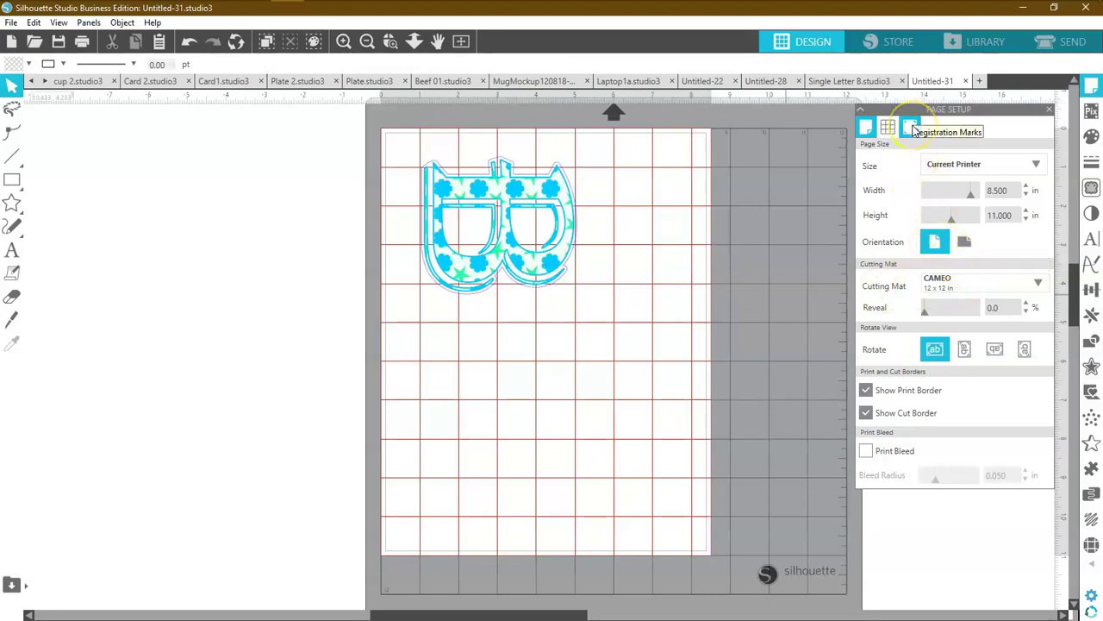
click(912, 127)
click(912, 128)
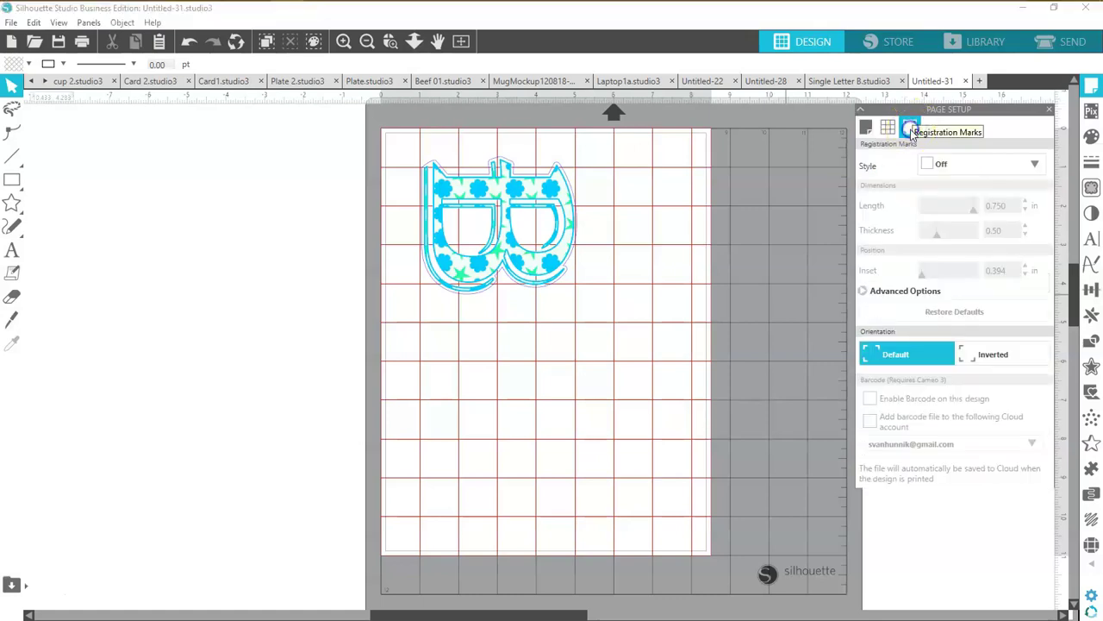
click(956, 166)
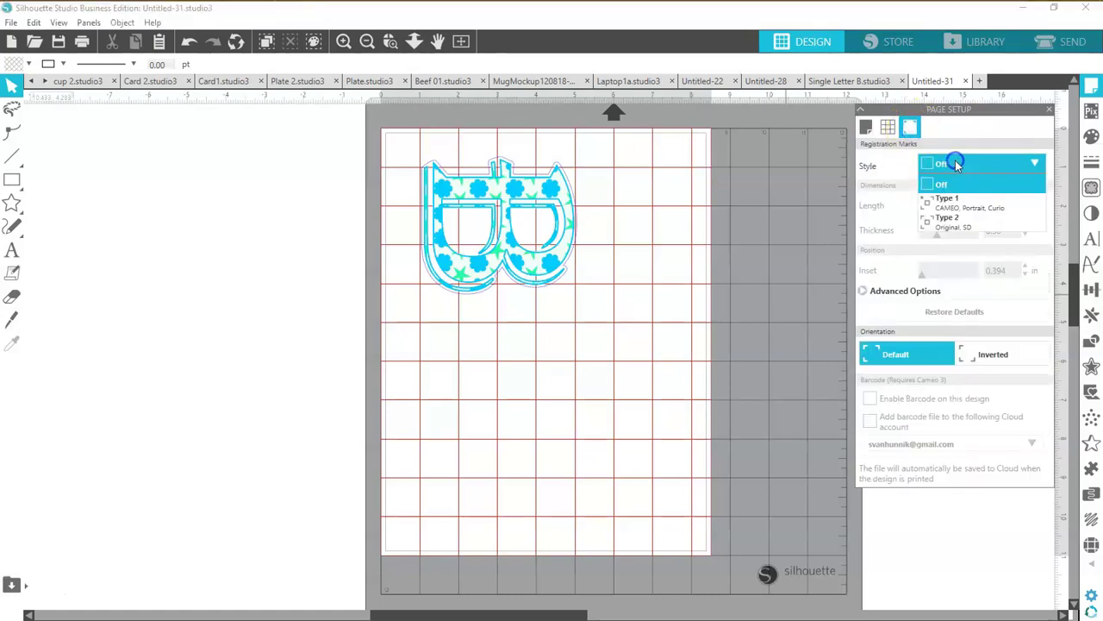
click(951, 226)
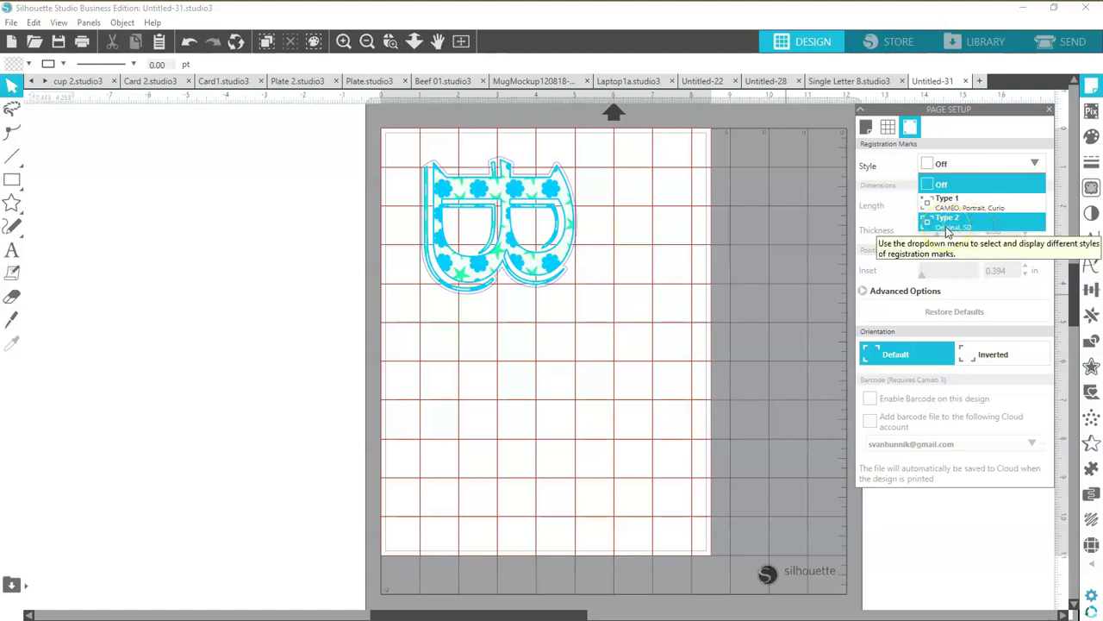
click(947, 217)
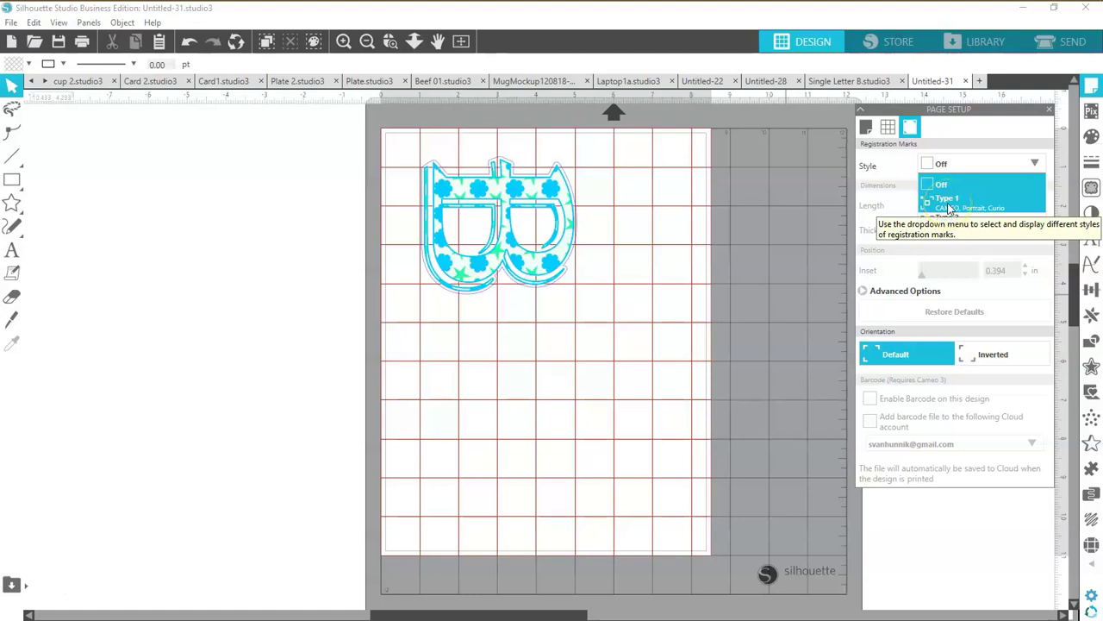
click(948, 207)
click(684, 188)
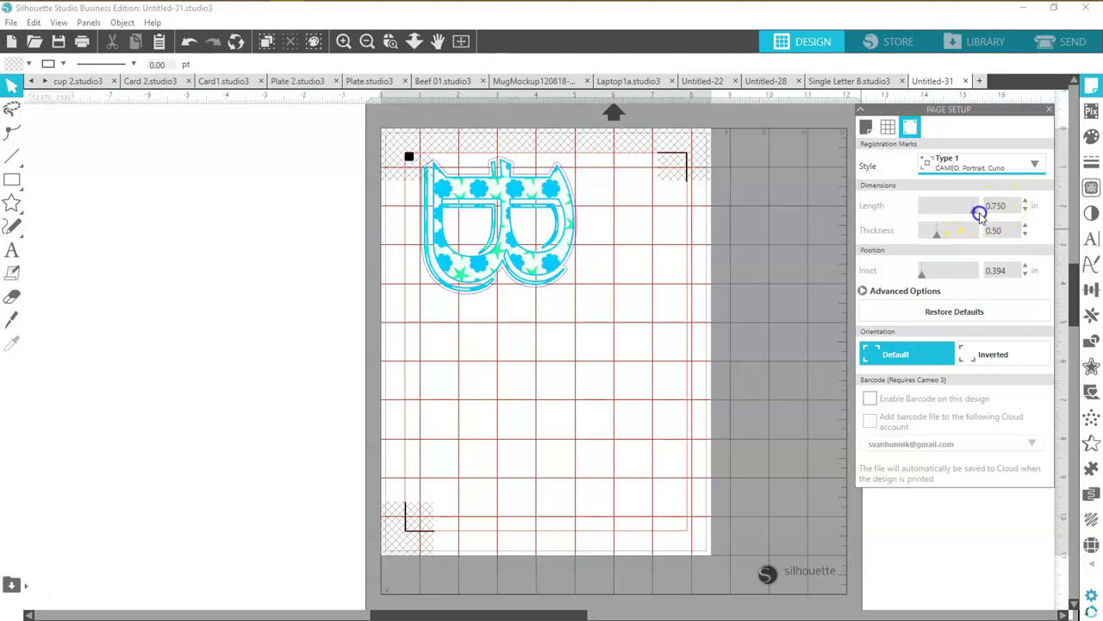
Step: Set the registration mark thickness to 1.00 and move the letter slightly down and right, away from the hatched top area
mouse_move(975, 216)
mouse_down()
mouse_move(929, 215)
mouse_move(970, 214)
mouse_up()
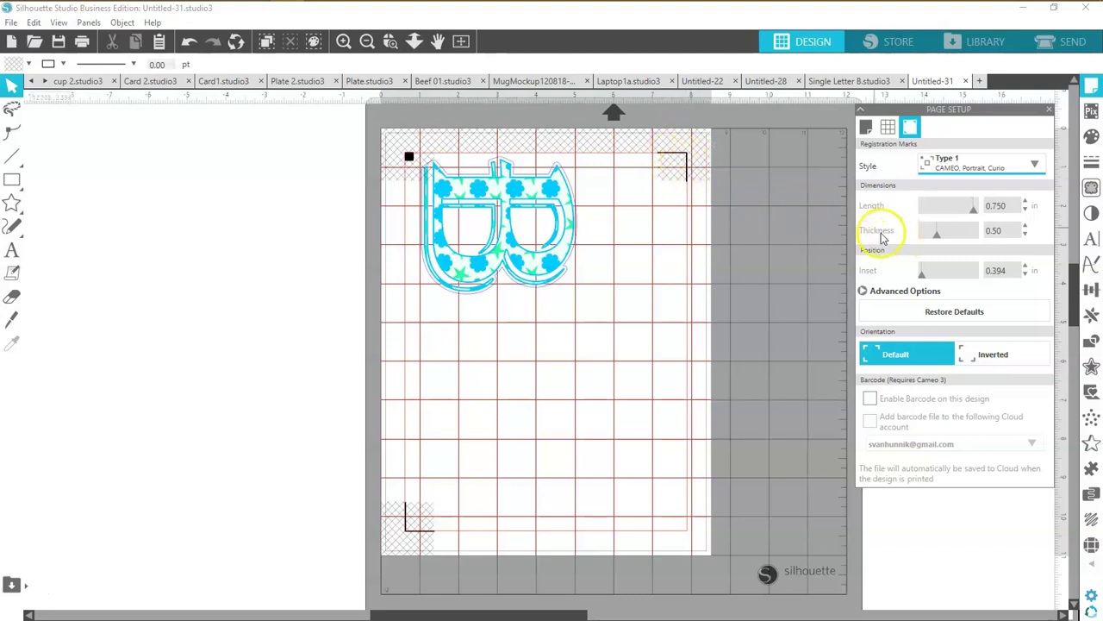
drag(938, 238, 984, 239)
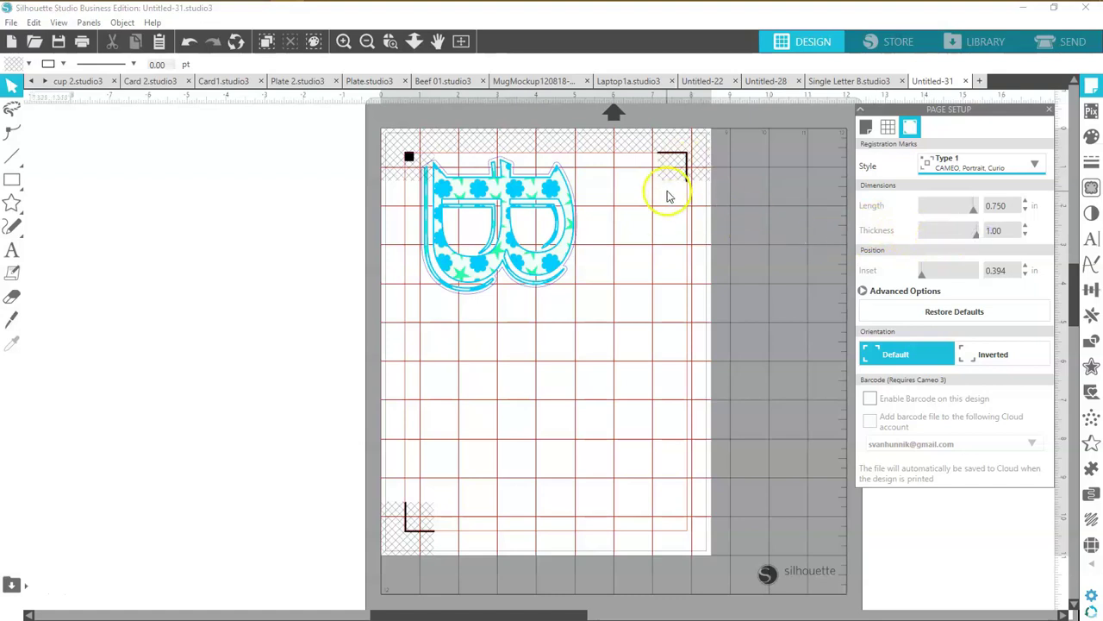
drag(570, 207, 588, 221)
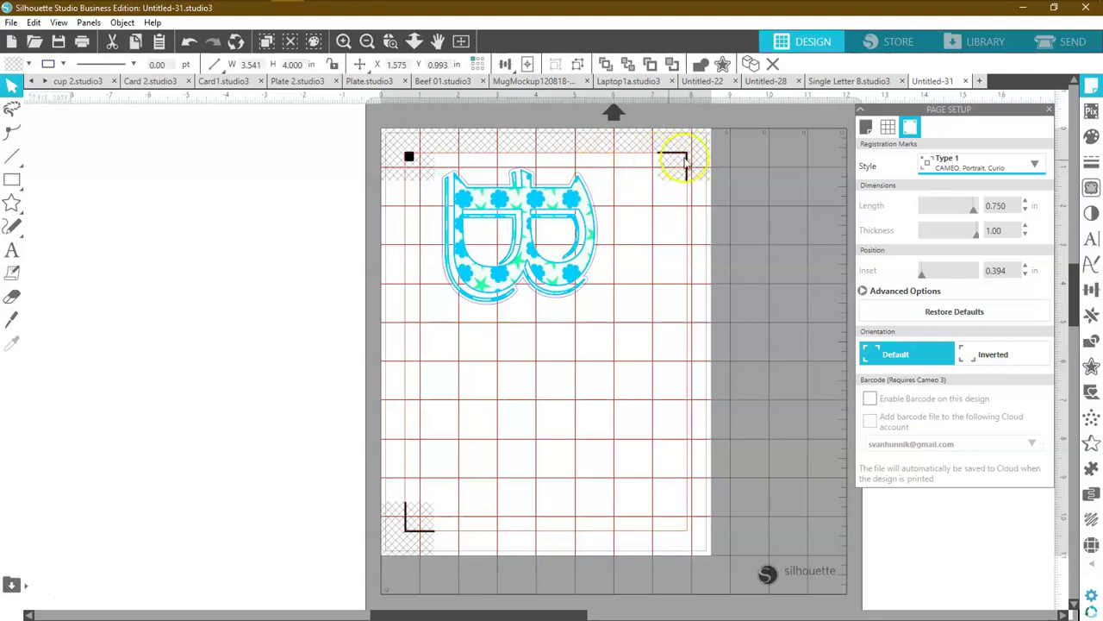
click(426, 342)
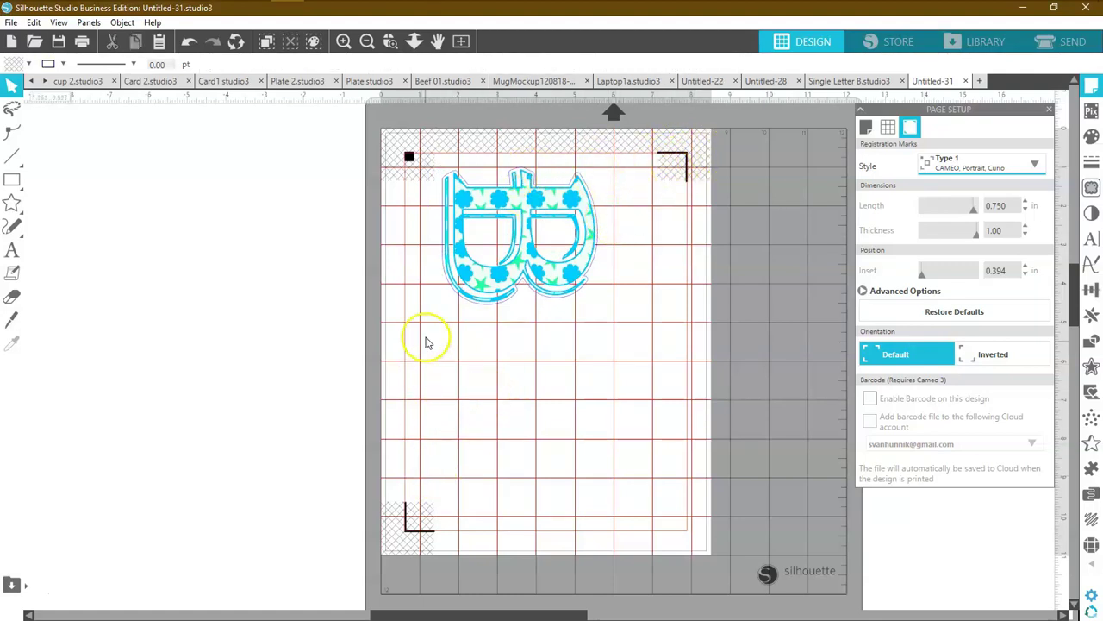
Step: Restore the default registration mark settings, and set the mark length to 0.750 in and thickness to 1.00
click(864, 291)
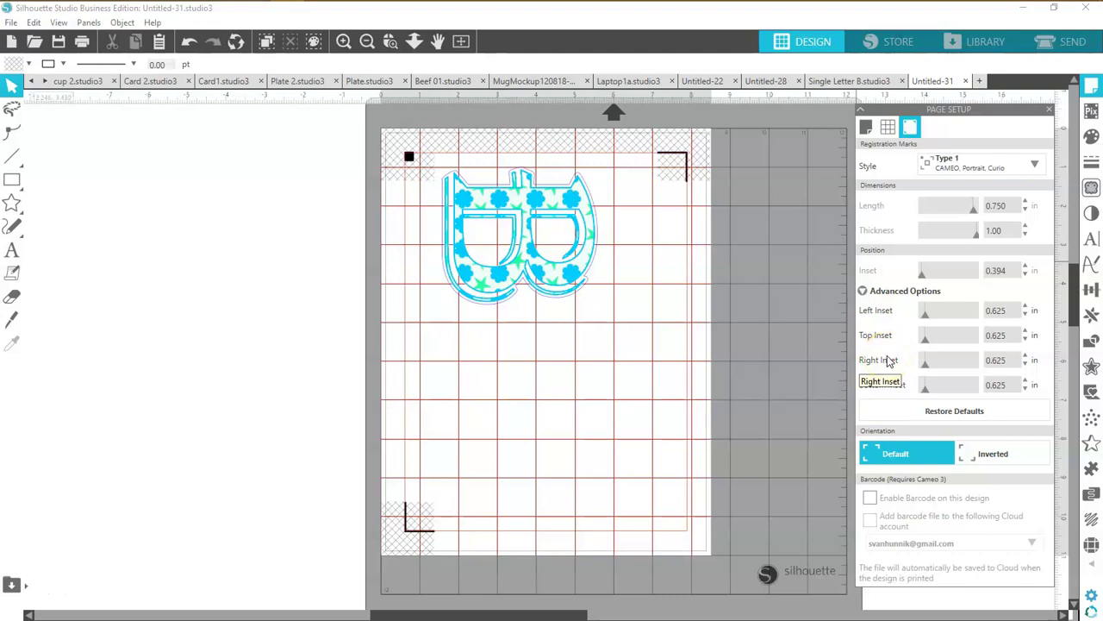
click(947, 414)
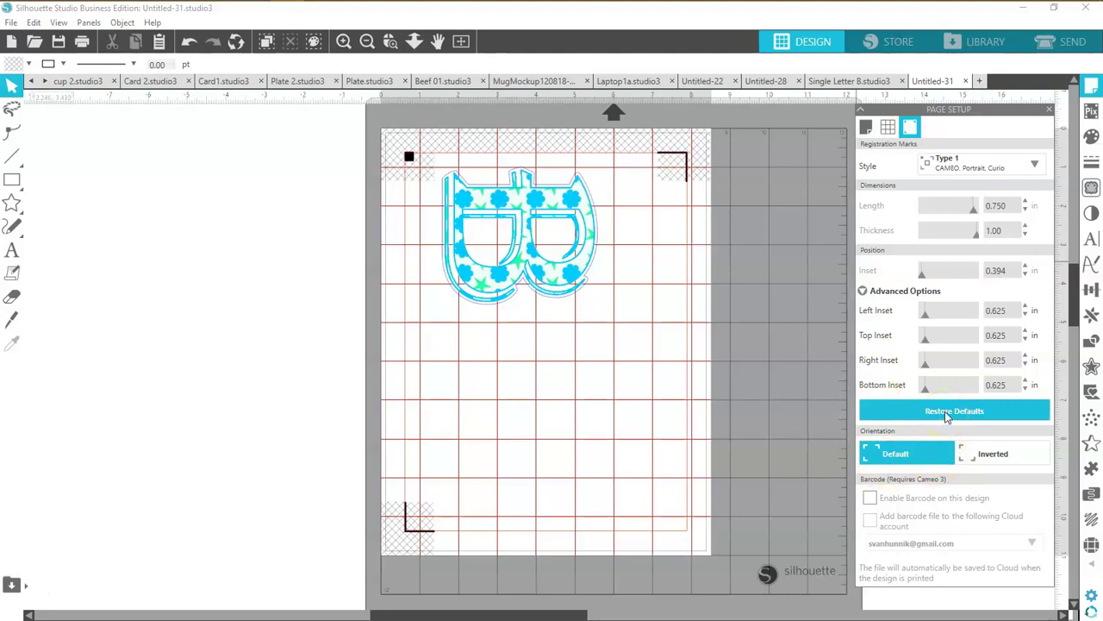
click(945, 411)
click(922, 268)
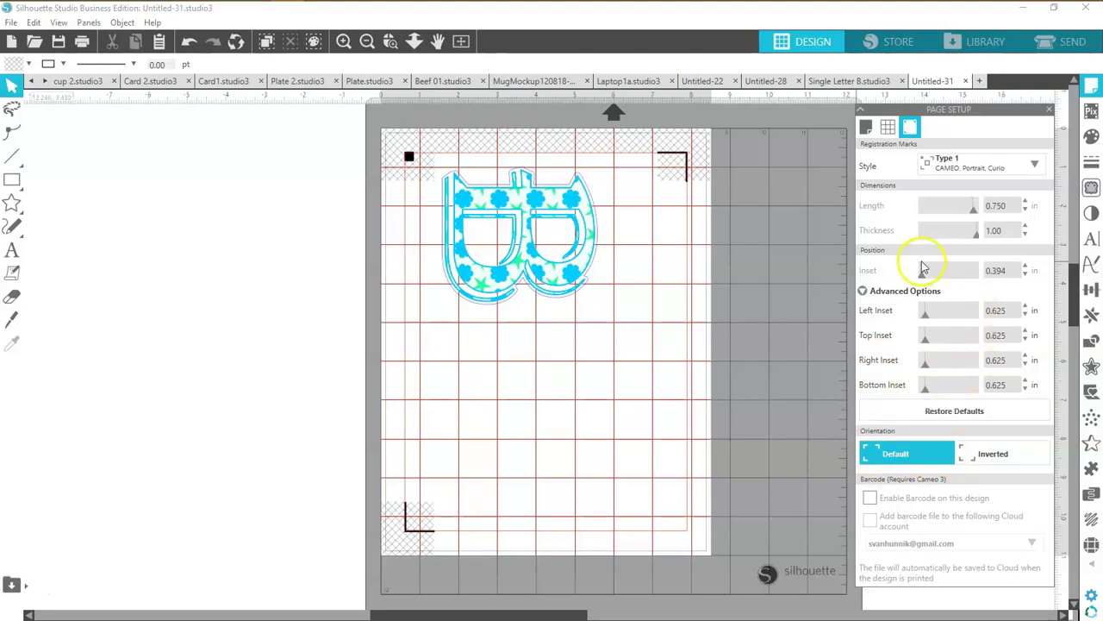
click(952, 421)
click(952, 414)
click(955, 377)
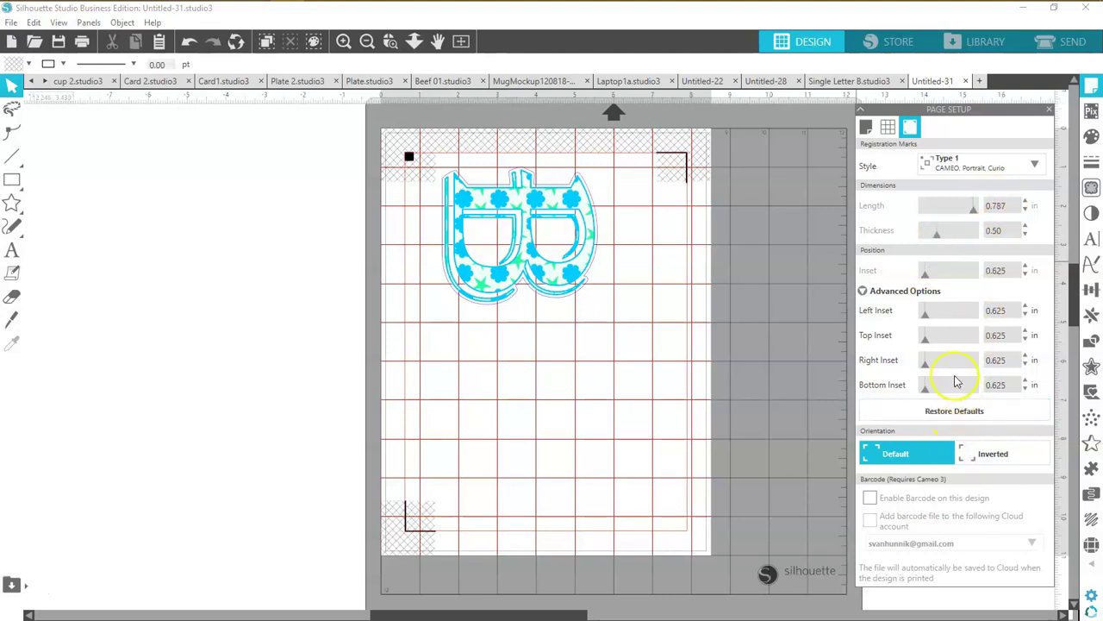
click(964, 319)
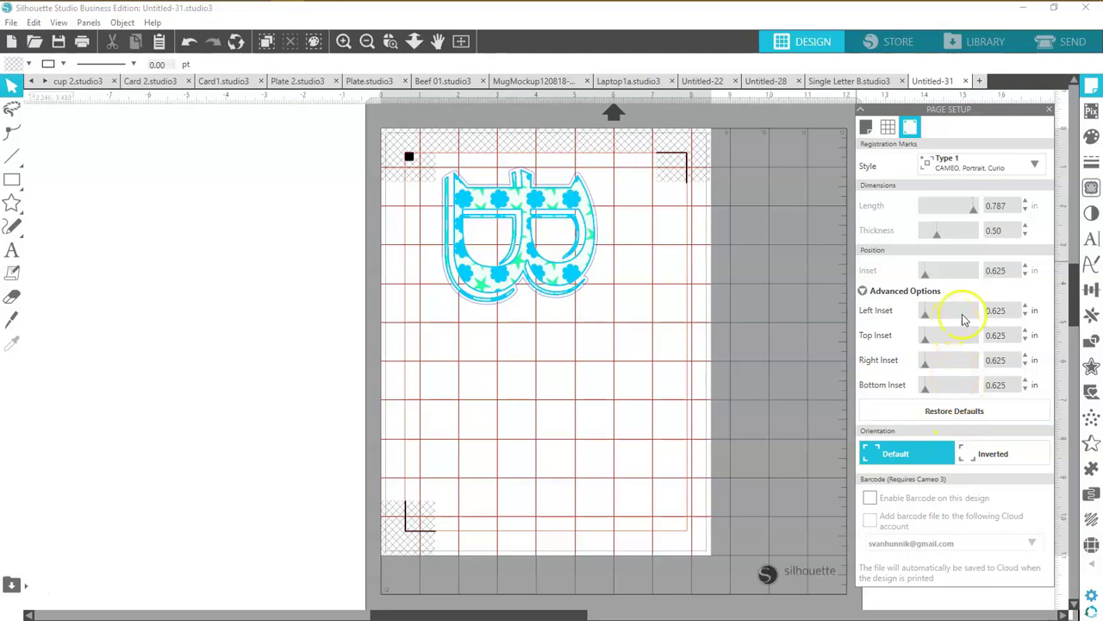
click(989, 215)
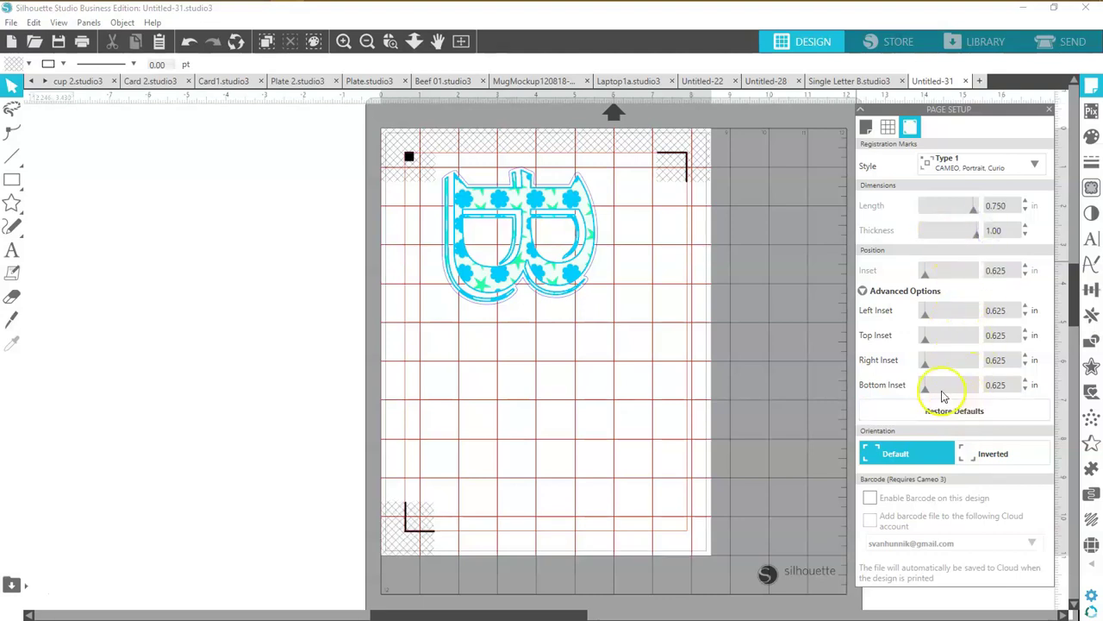
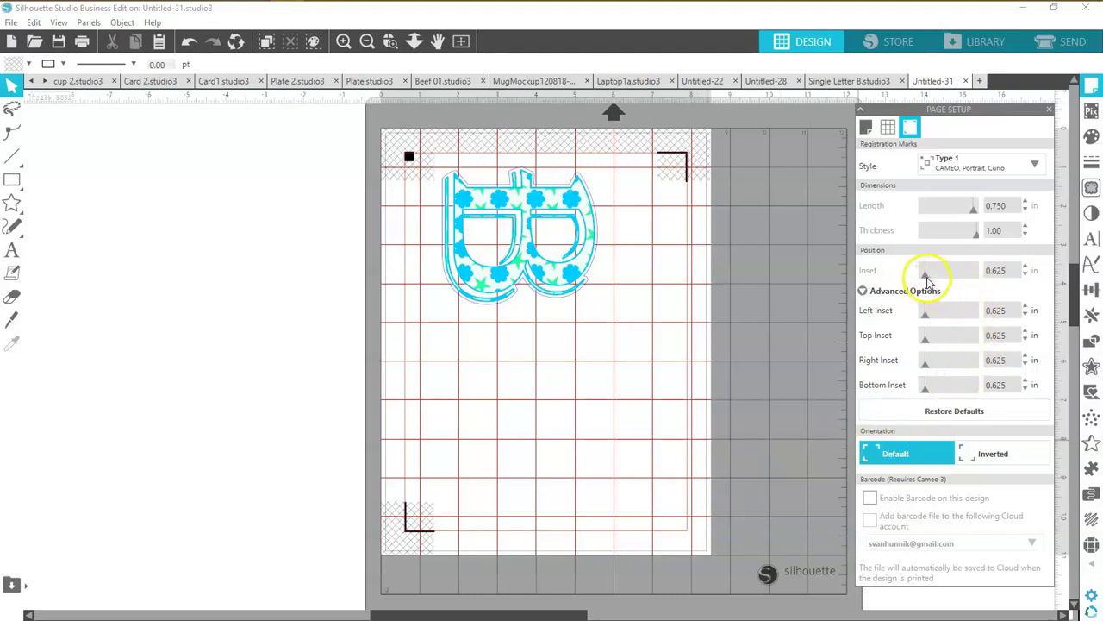
Step: Try a registration mark inset of 2.375 in on all sides and move the letter down into the reduced area
drag(926, 274, 919, 276)
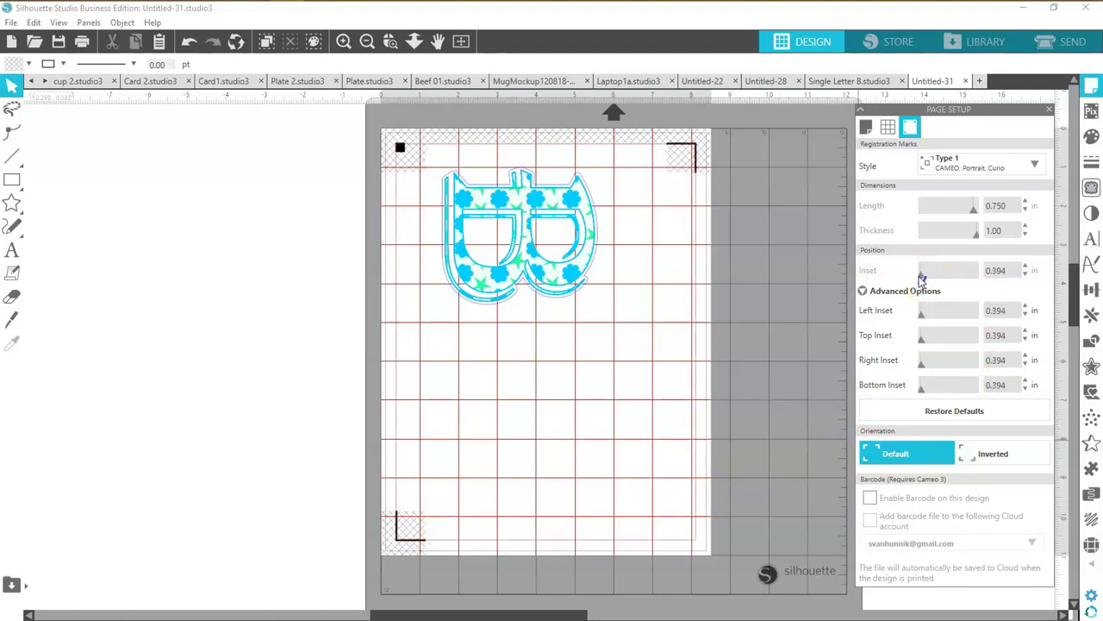
drag(918, 276, 953, 278)
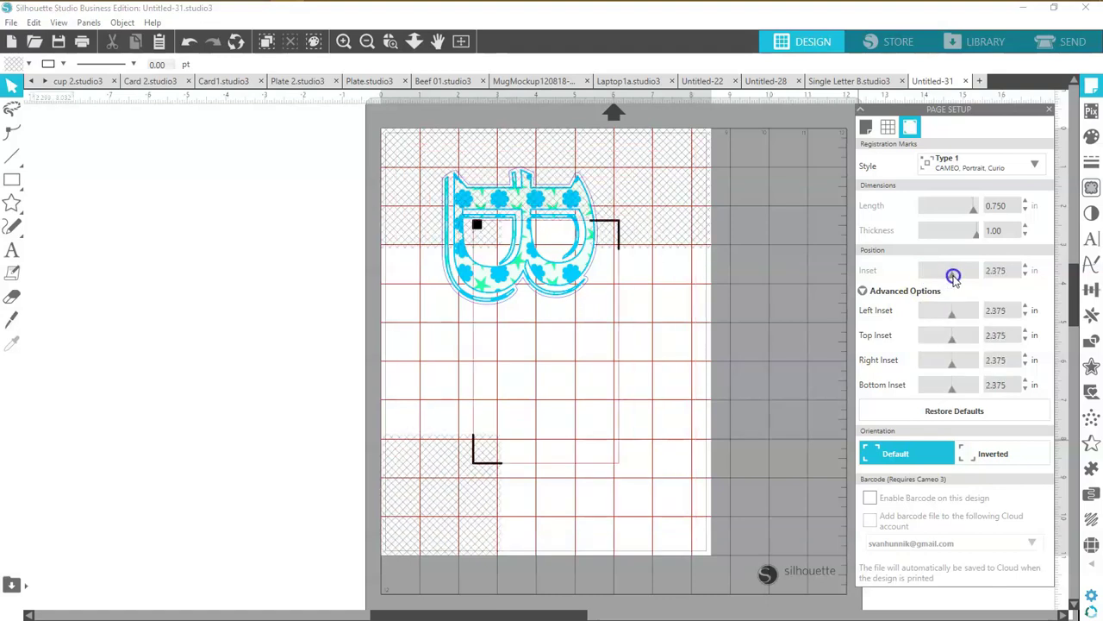
drag(580, 291, 610, 366)
click(733, 345)
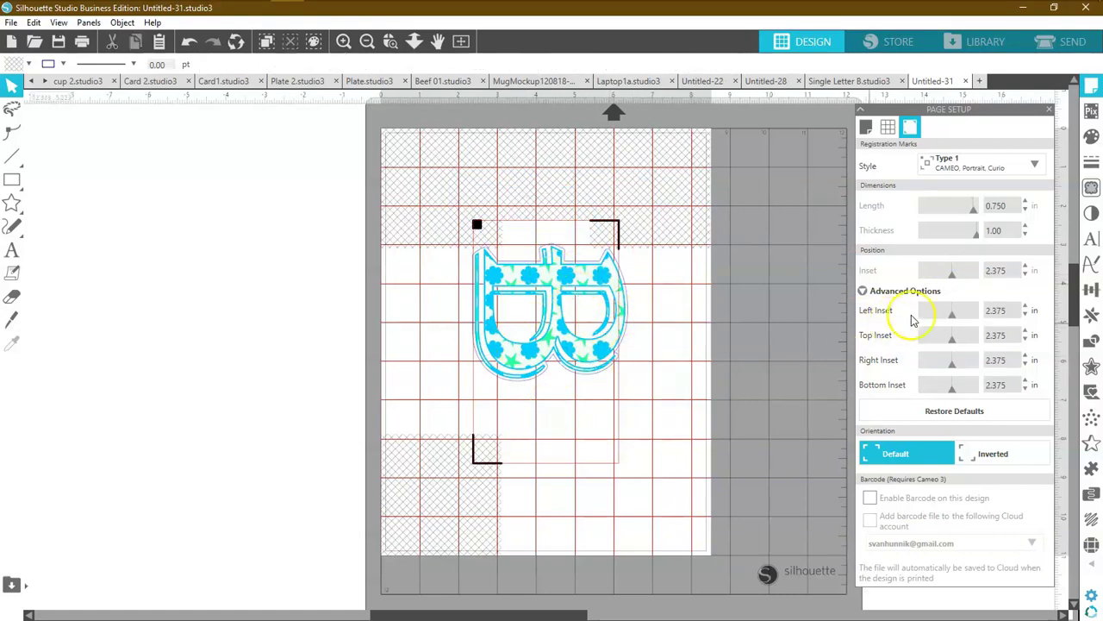
Step: Set the registration mark inset to 0.394 in on all four sides
drag(952, 277, 912, 274)
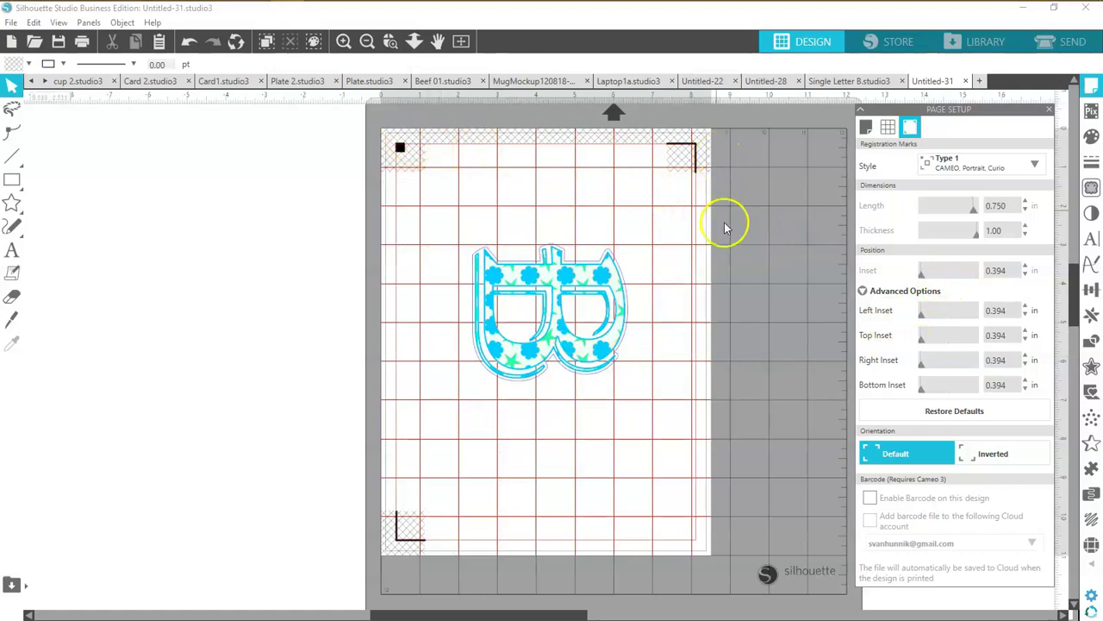
click(1025, 317)
click(1026, 307)
click(1026, 315)
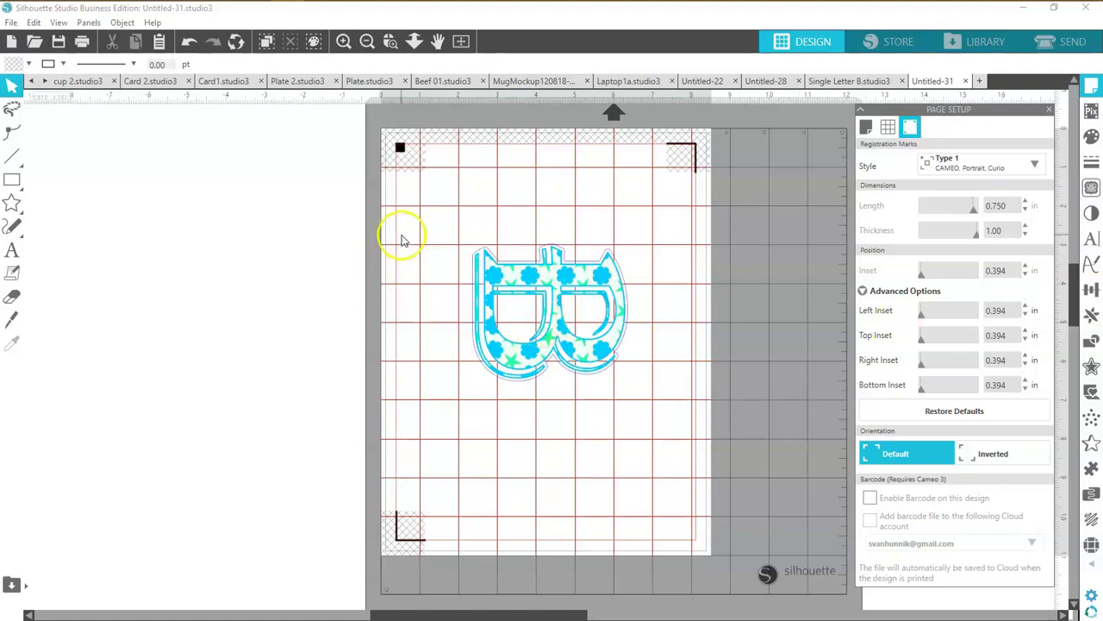
Step: Hide the cut border and leave only the print border shown on the page
click(865, 127)
click(865, 391)
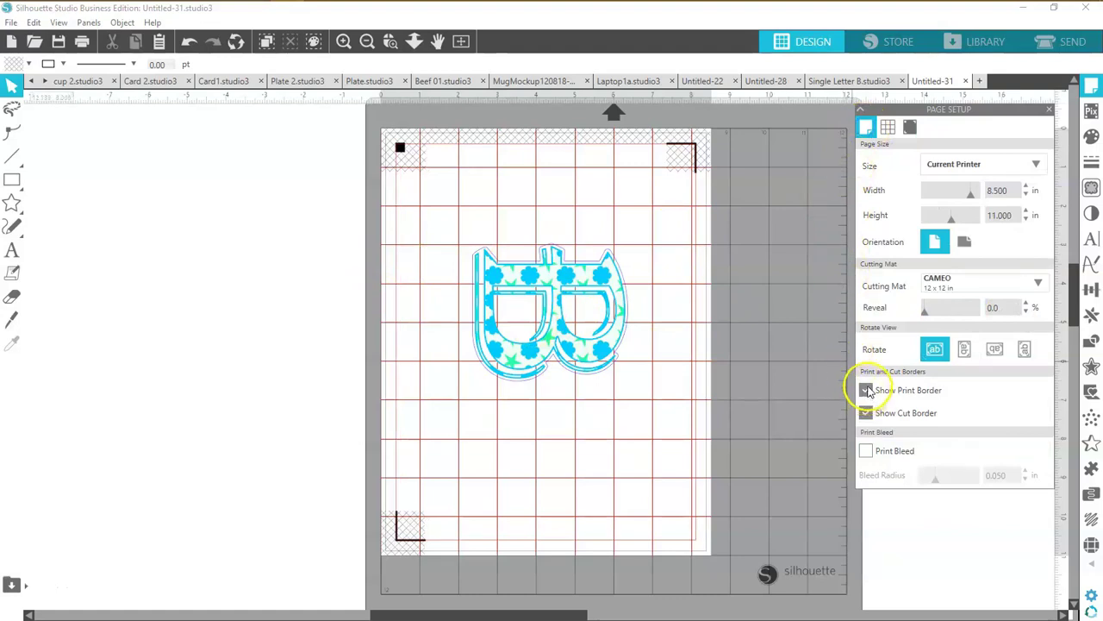
click(865, 391)
click(865, 413)
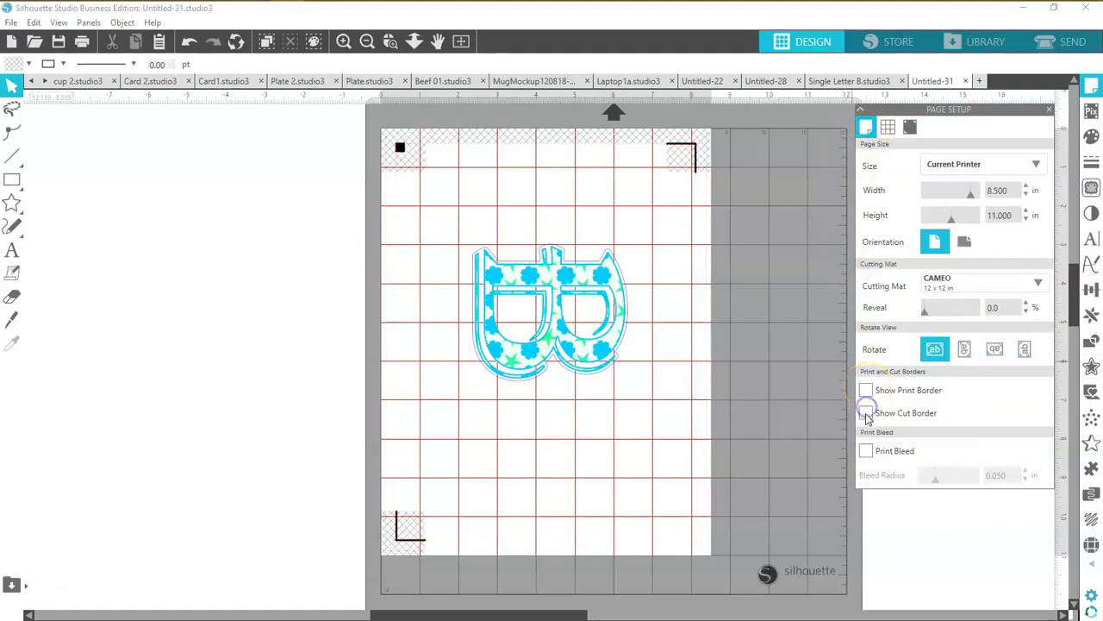
click(867, 415)
click(866, 392)
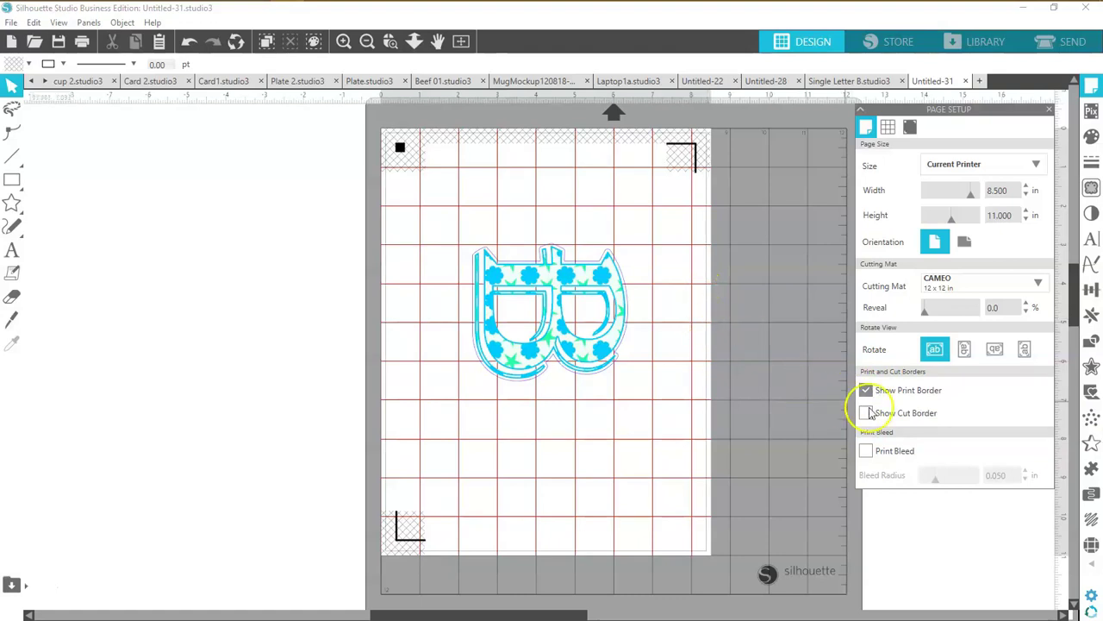
click(866, 393)
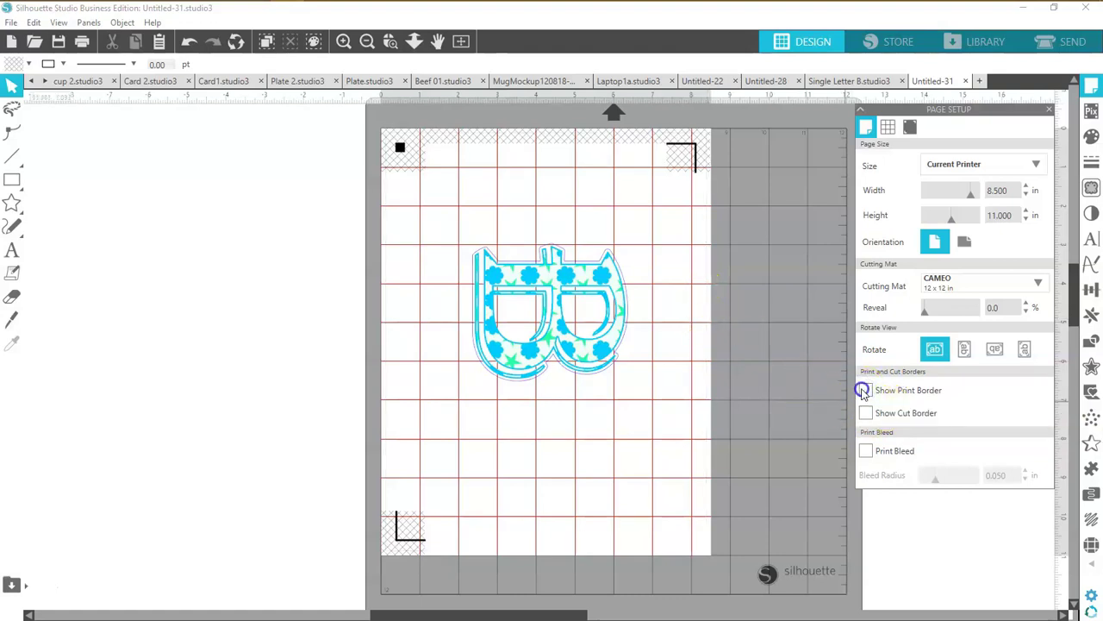
click(866, 392)
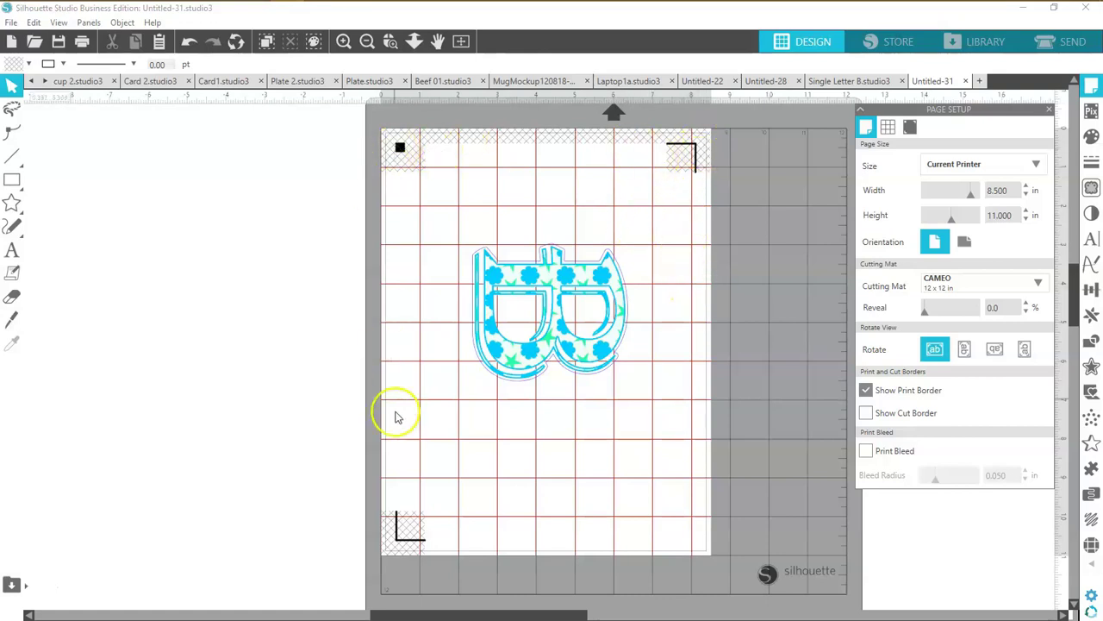
Step: Try the letter against the print border at the page's left edge, and return it to the page's upper area
drag(546, 353, 455, 345)
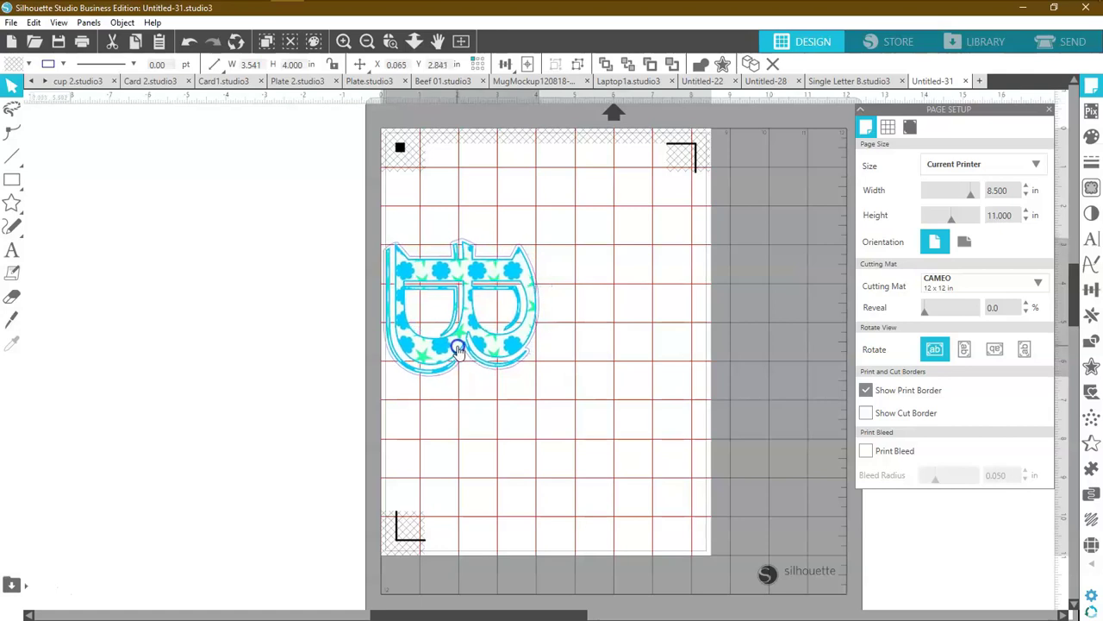
click(394, 266)
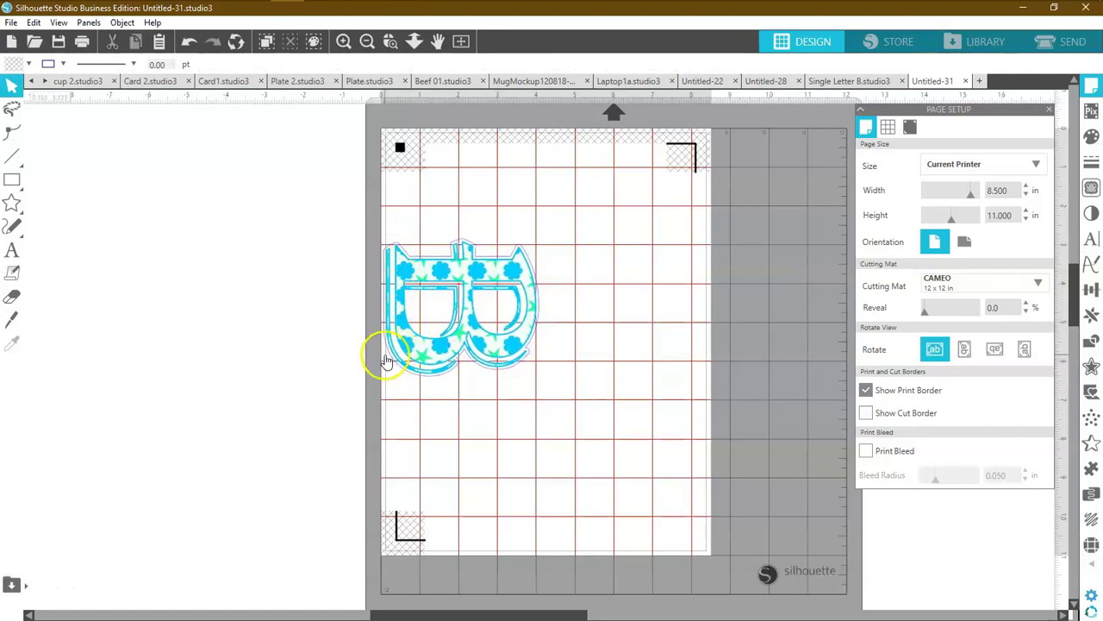
drag(396, 350, 463, 262)
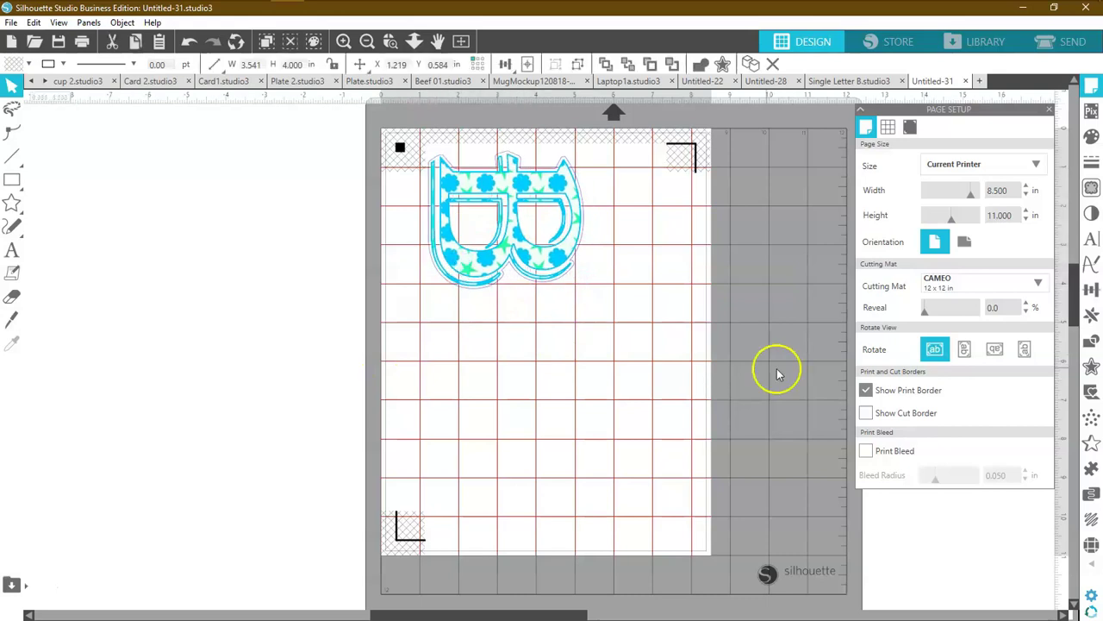
Step: Show the cut border and, after trying the letter across its left line, place the letter fully inside it near the upper left
click(867, 413)
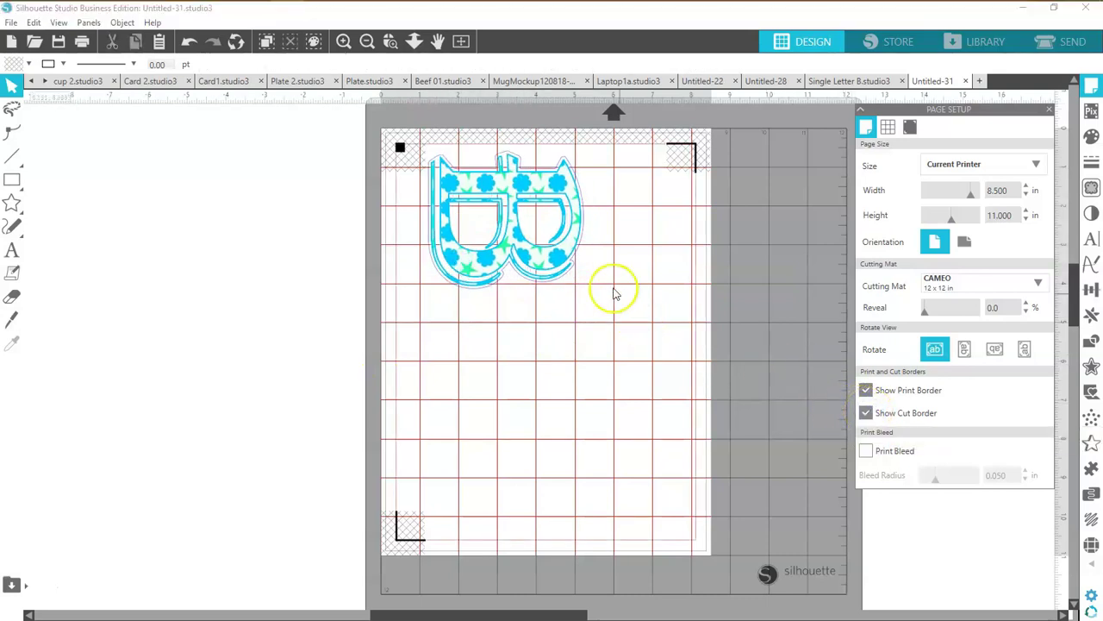
click(560, 260)
drag(560, 261, 522, 276)
click(412, 312)
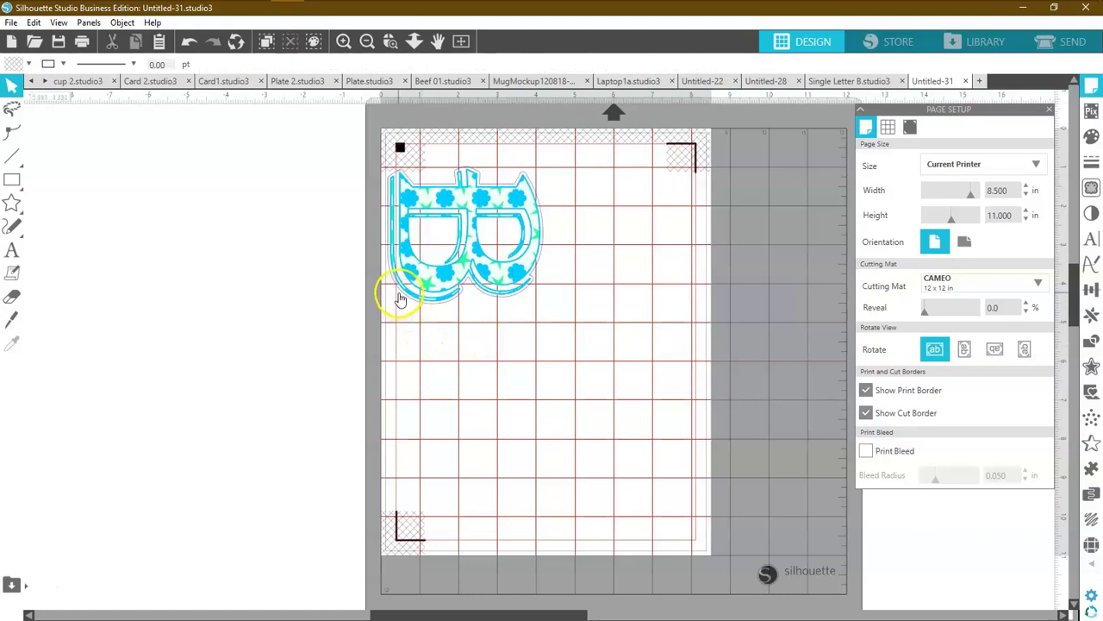
drag(423, 285, 468, 283)
click(418, 155)
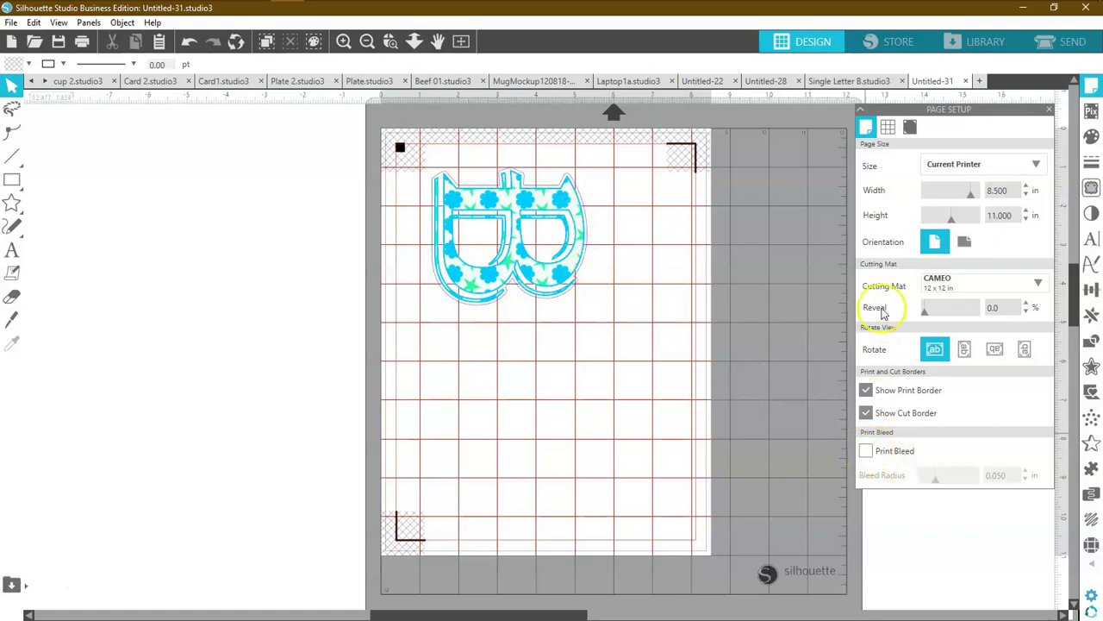
Step: Set the right registration mark inset to 2.500 in and place the letter near the page's upper edge between the marks
click(911, 126)
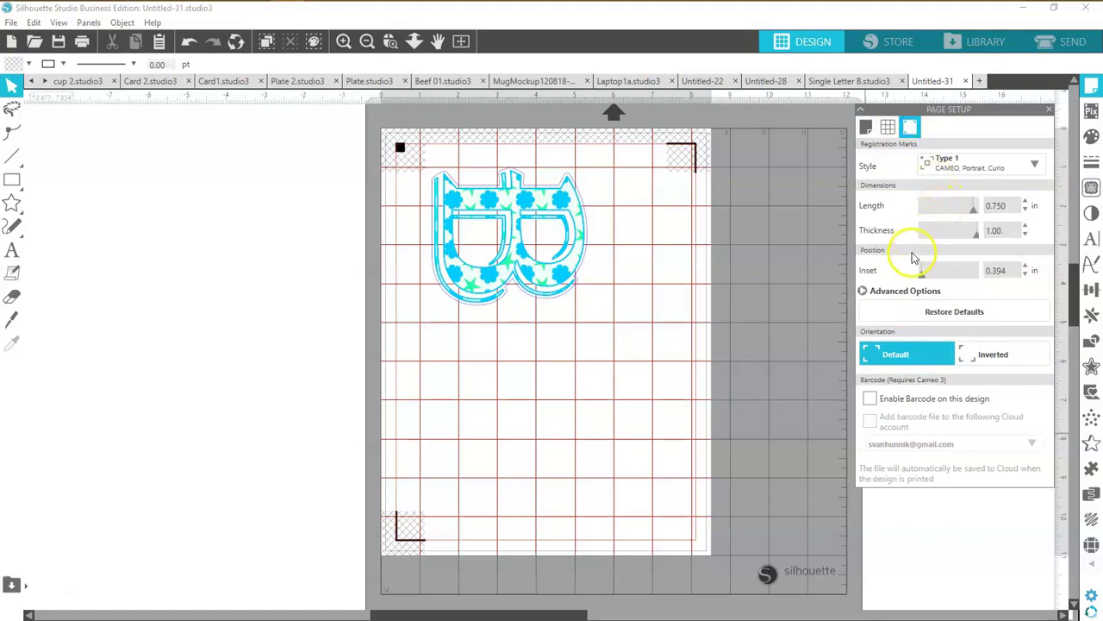
click(863, 290)
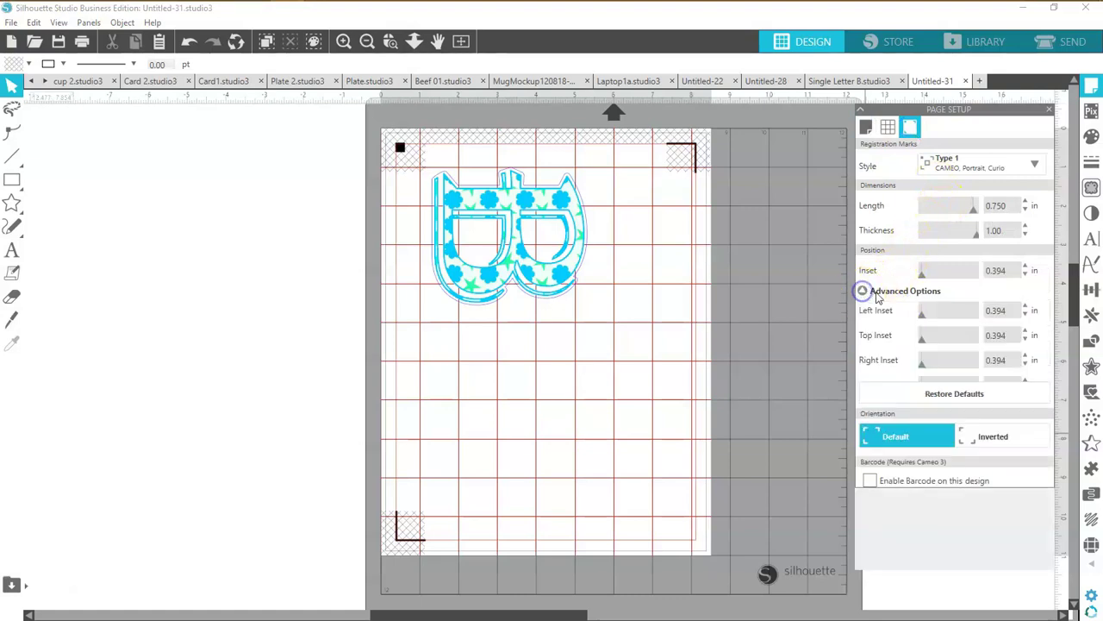
drag(578, 266, 561, 255)
click(694, 155)
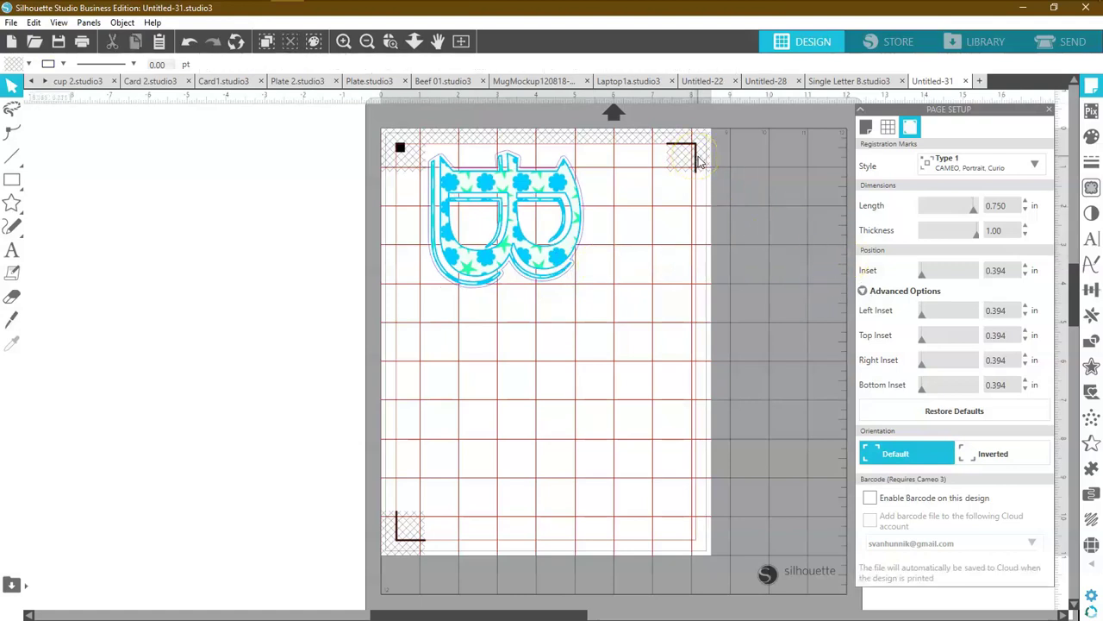
drag(922, 368, 956, 368)
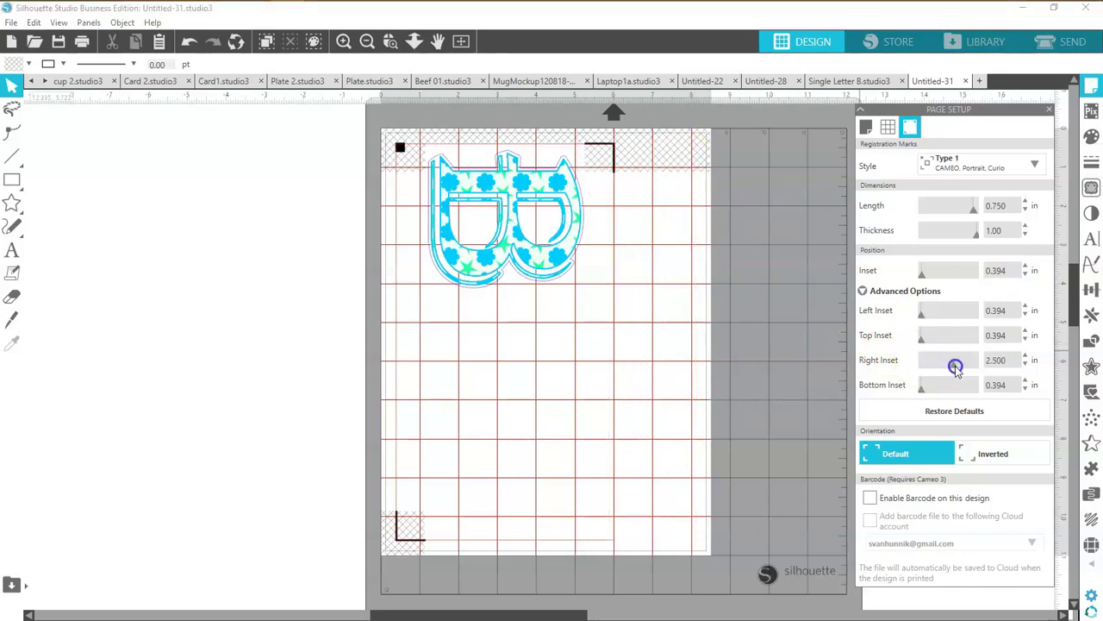
drag(579, 240, 581, 241)
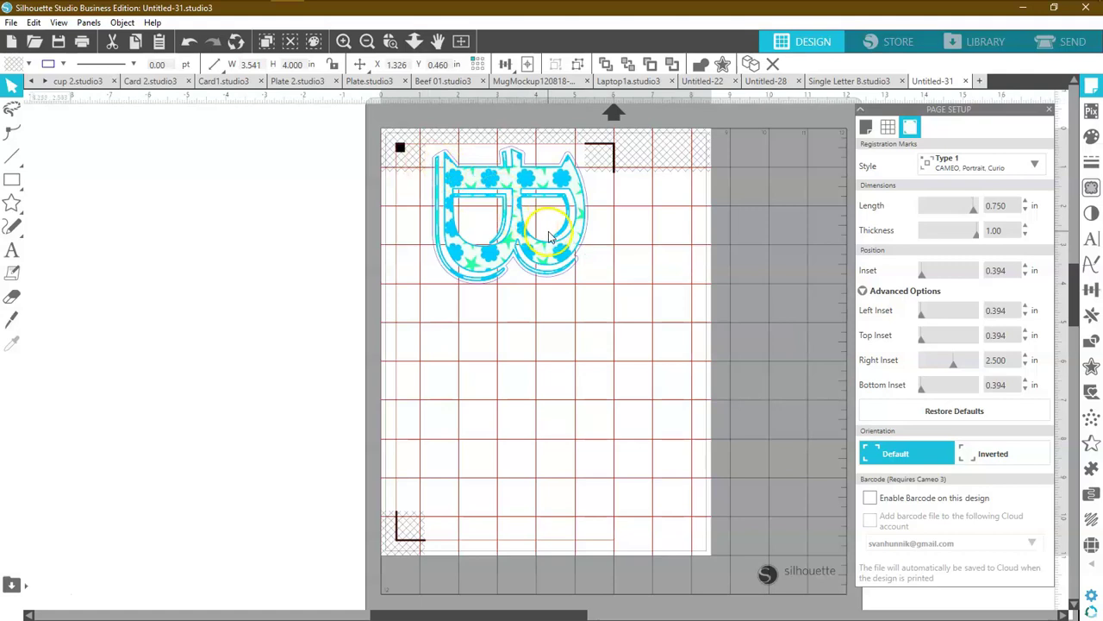
click(606, 203)
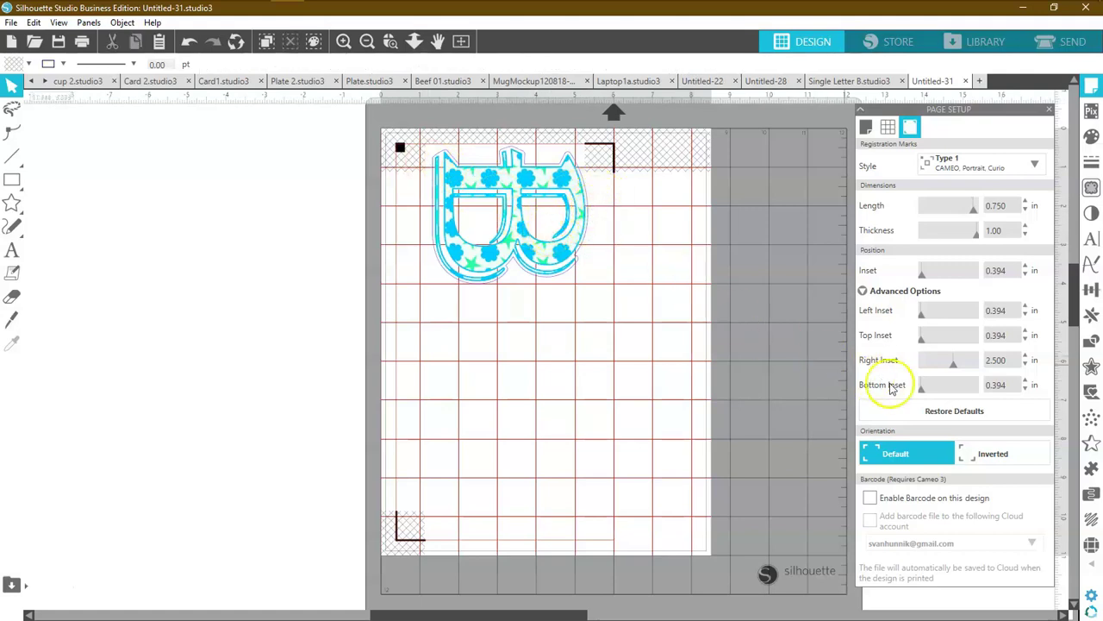
Step: Raise the bottom registration mark inset to 6.875 in, bringing the lower mark just below the letter
drag(923, 394, 976, 389)
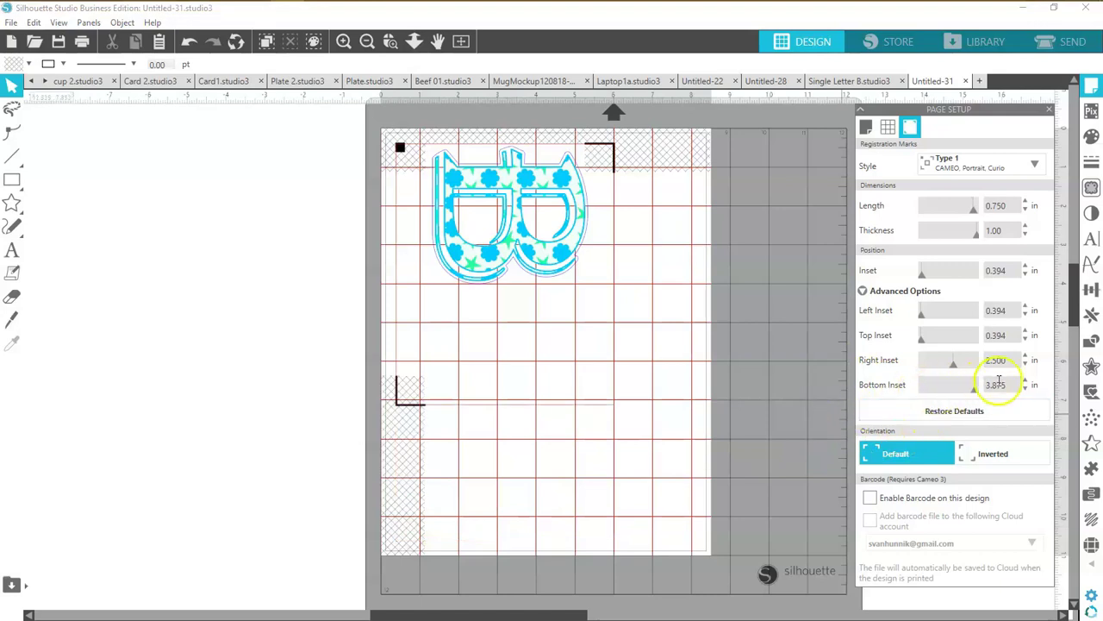
click(1026, 381)
click(1026, 381)
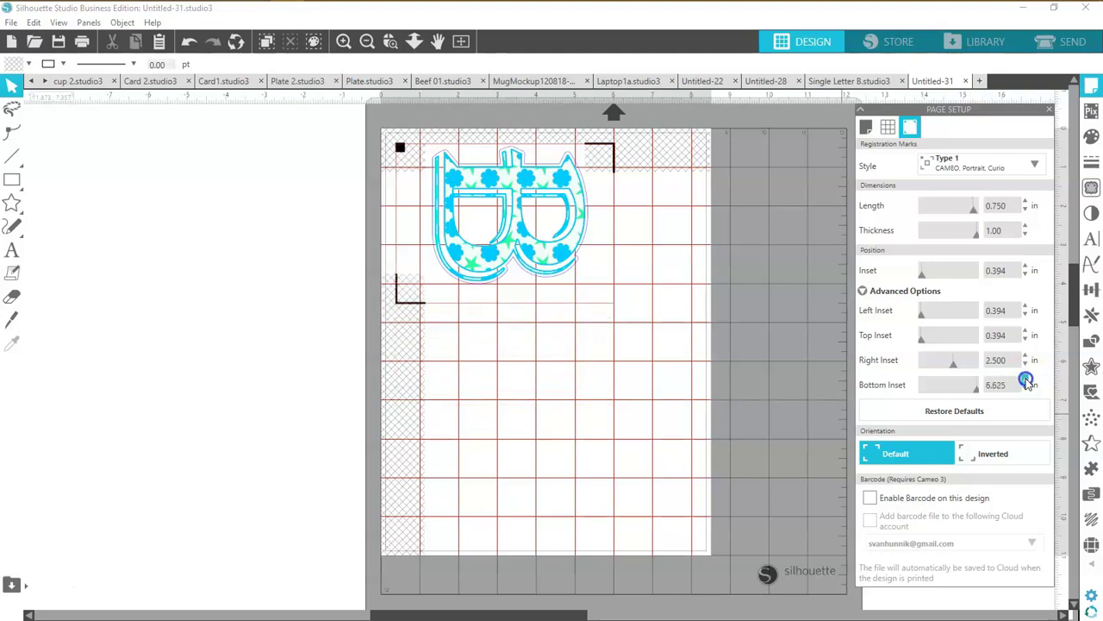
click(1026, 381)
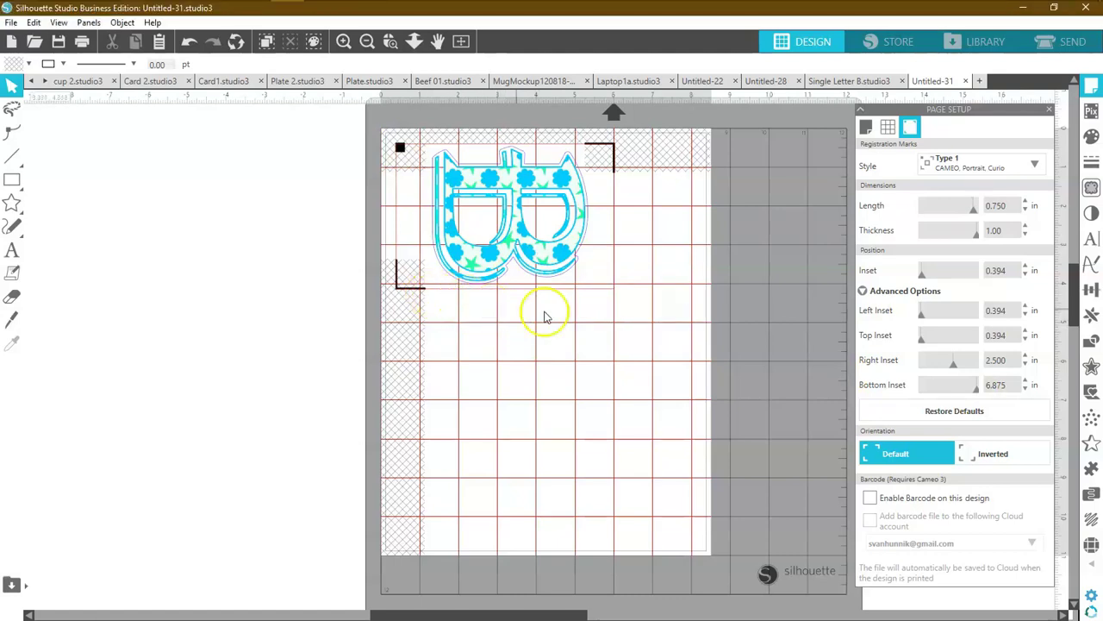
Step: Hide the grid and print one copy of the current page on the ET-2750 Series network printer
click(893, 130)
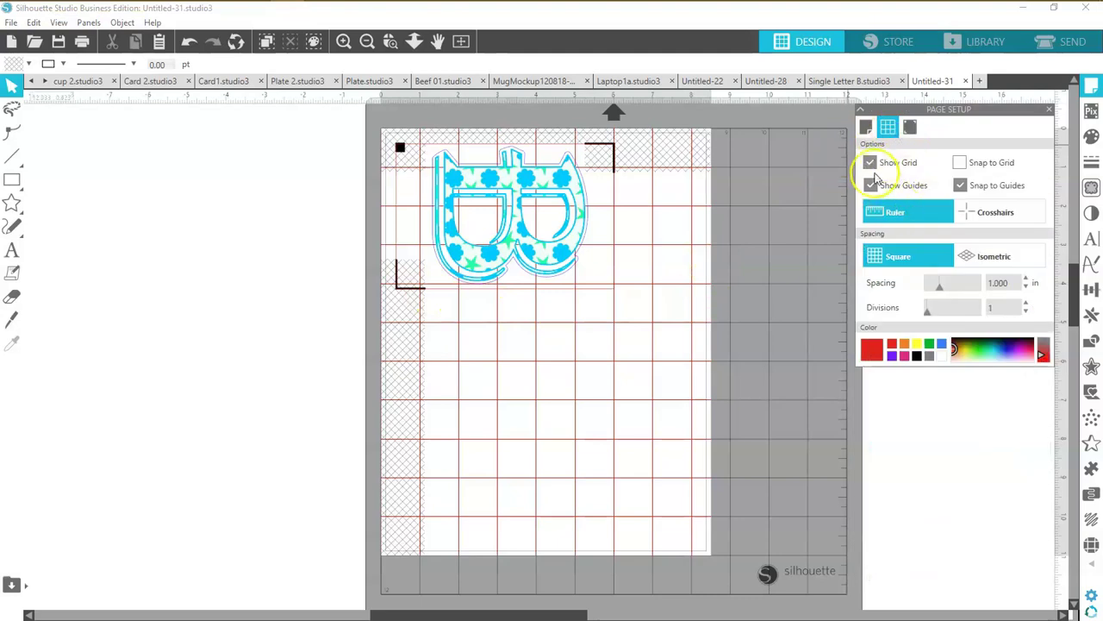
click(870, 162)
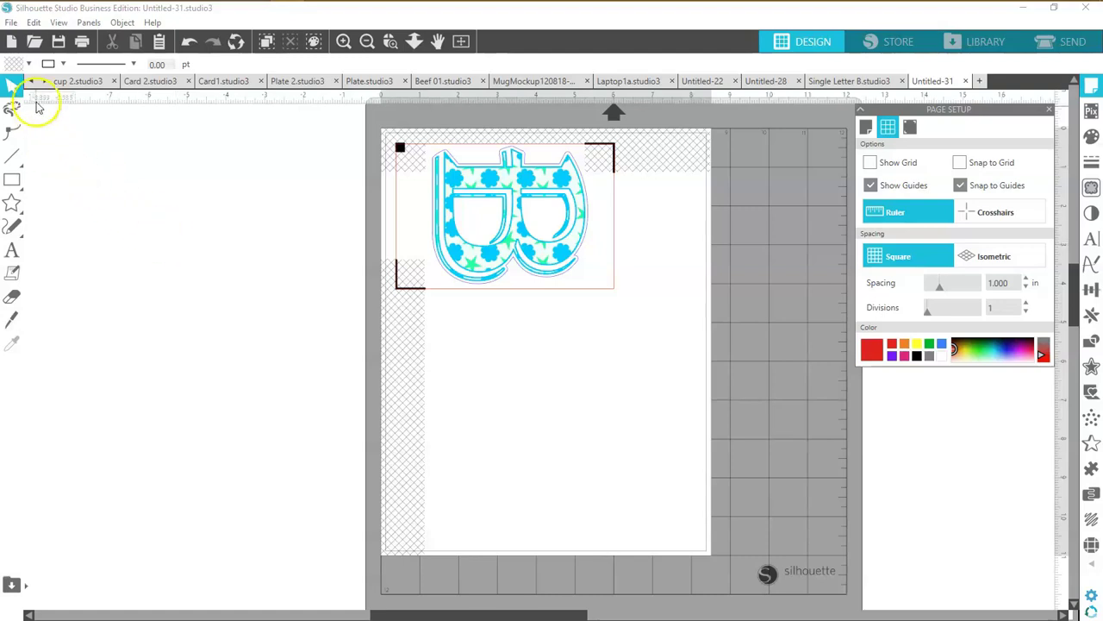
click(11, 22)
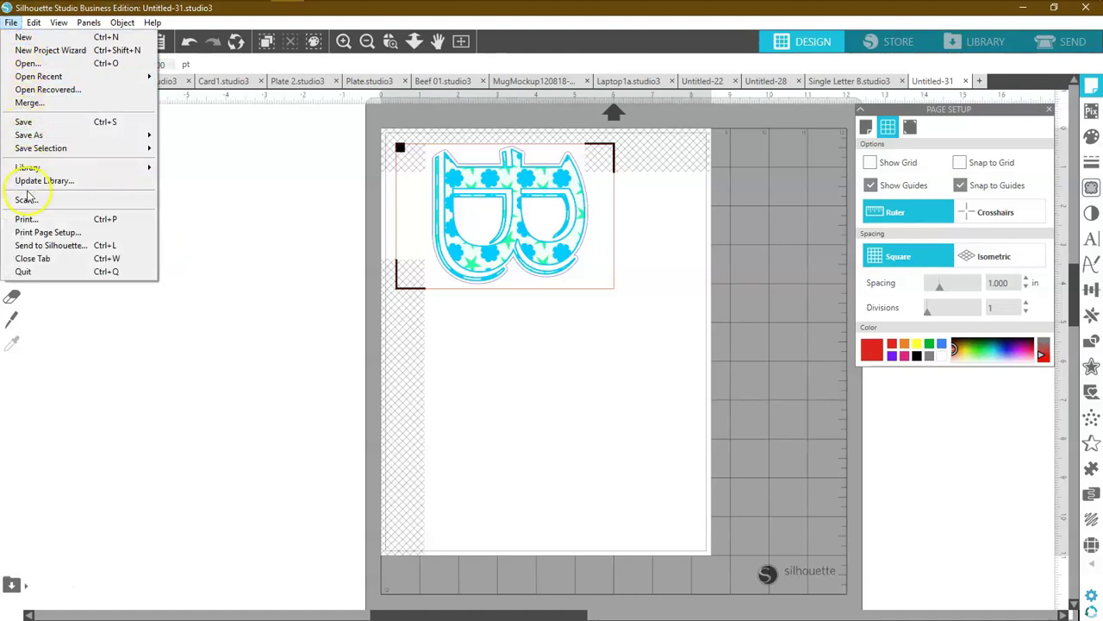
click(27, 221)
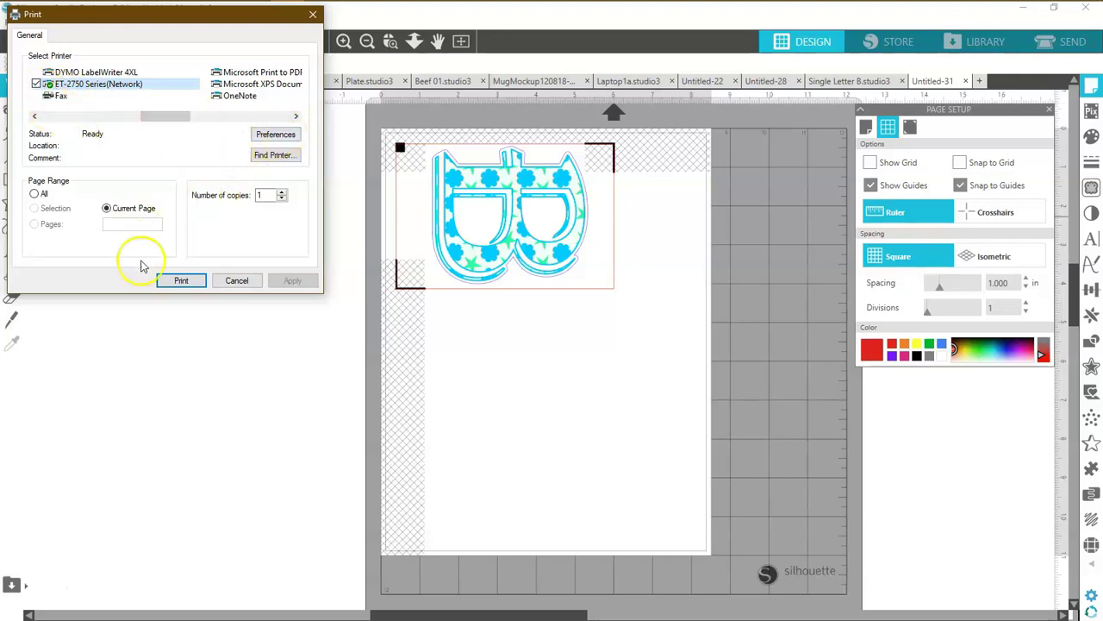
click(182, 284)
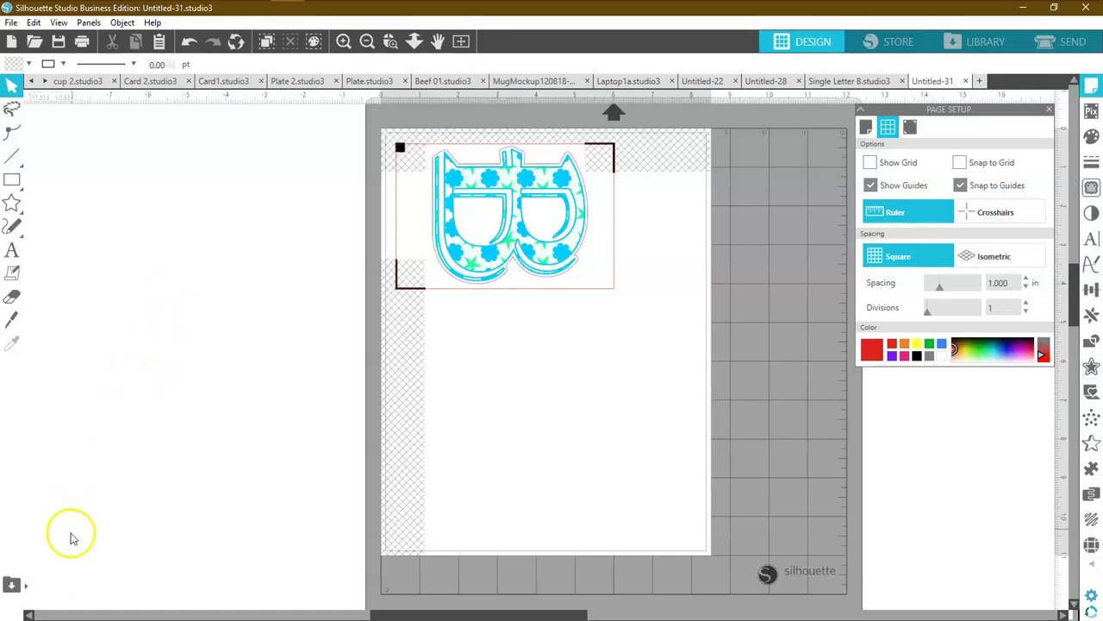
Step: View the photo of the printed sheet in Untitled-32 and return to the letter design in Untitled-31
click(35, 594)
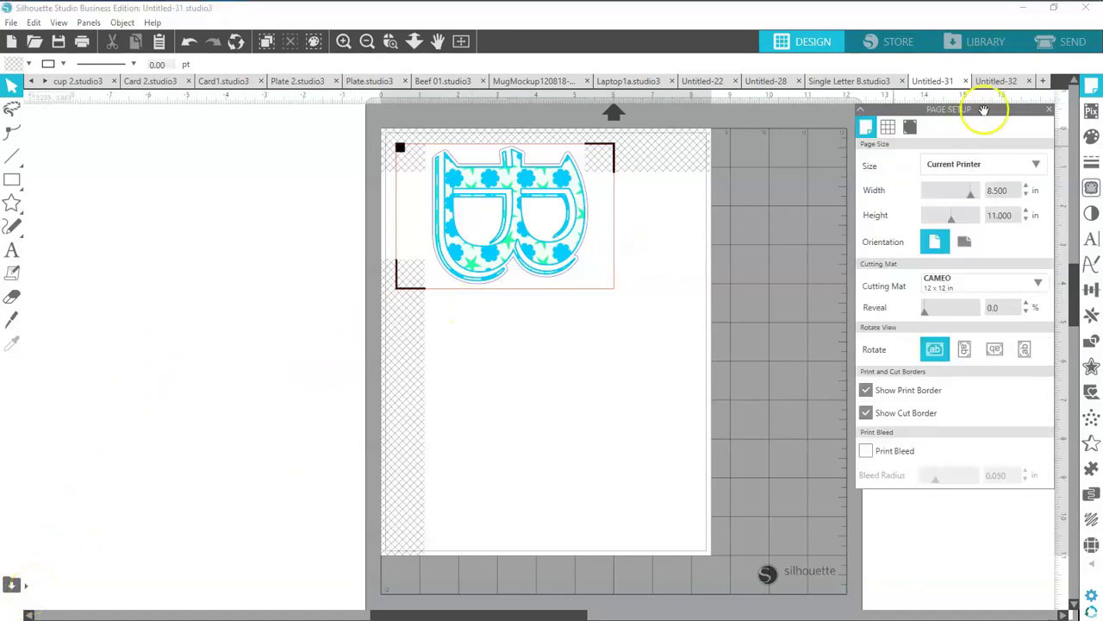
click(997, 82)
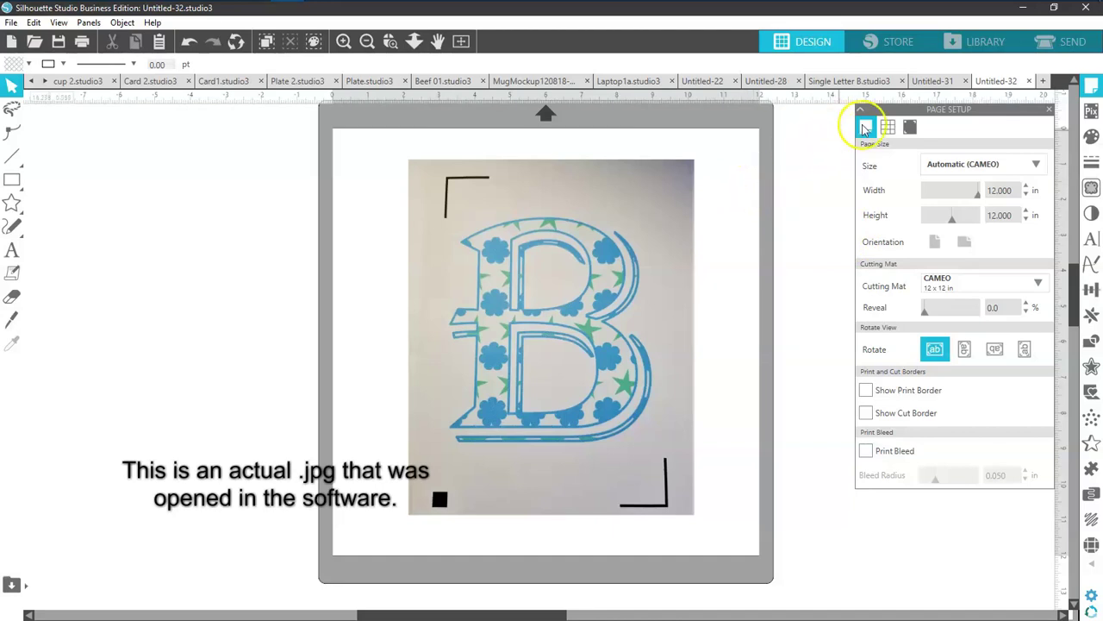
click(940, 83)
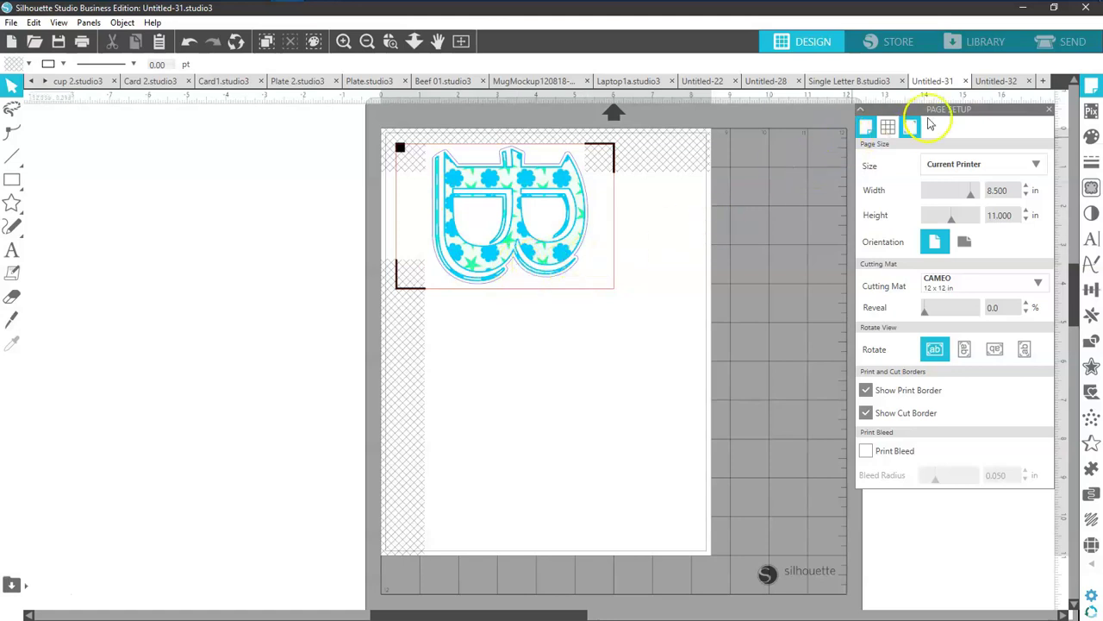
Step: Examine which of the letter's lines are assigned to cut when actions are set by simple, line, fill and layer
click(1067, 43)
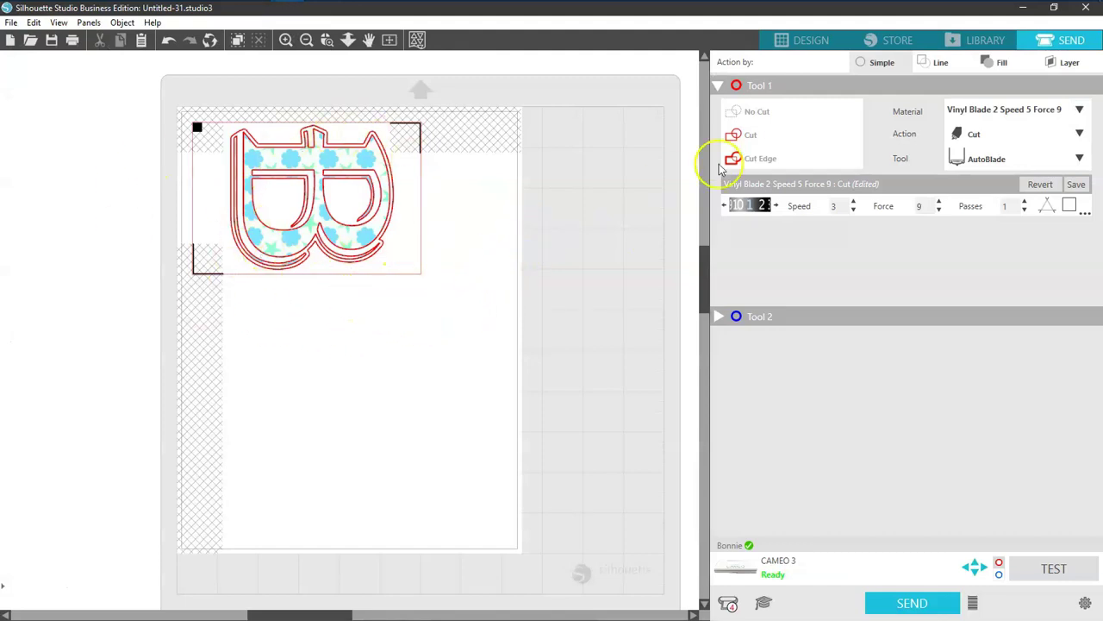
click(931, 67)
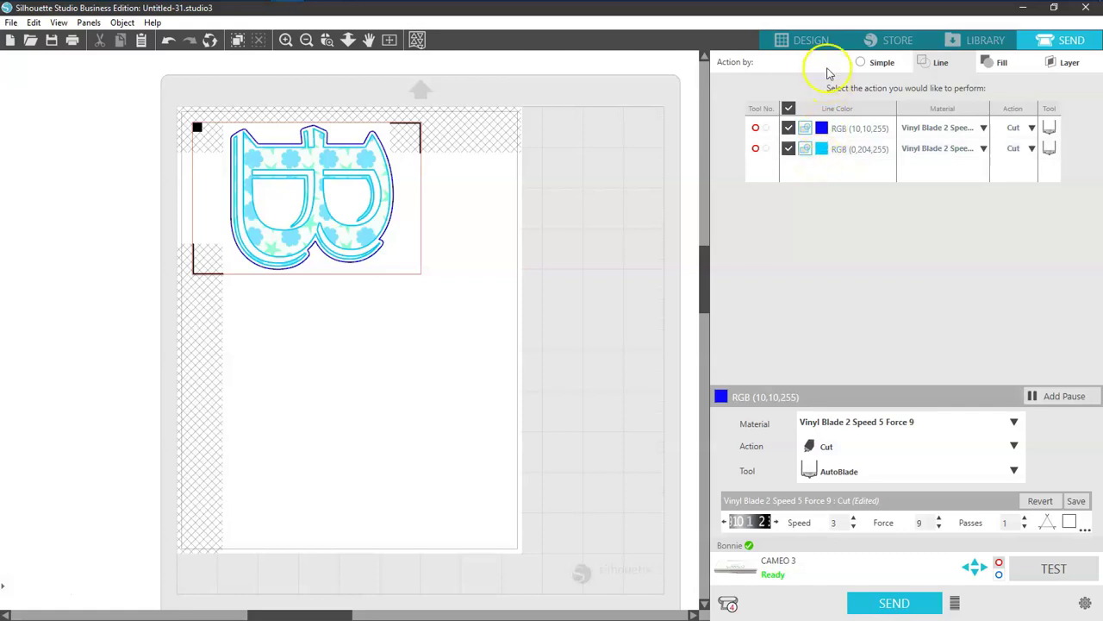
click(819, 40)
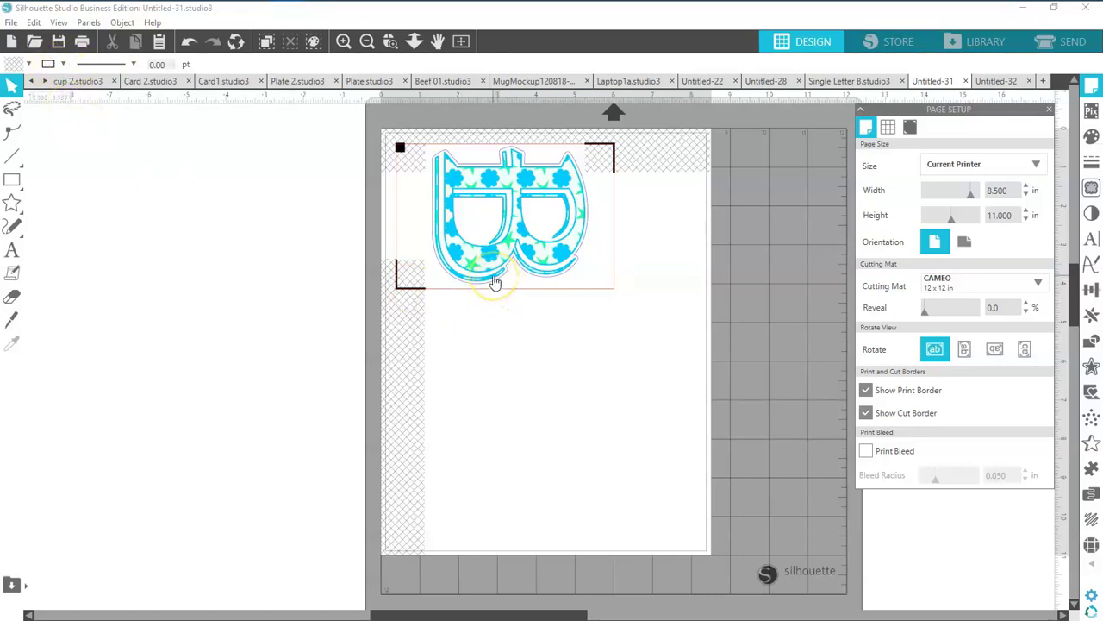
click(1069, 43)
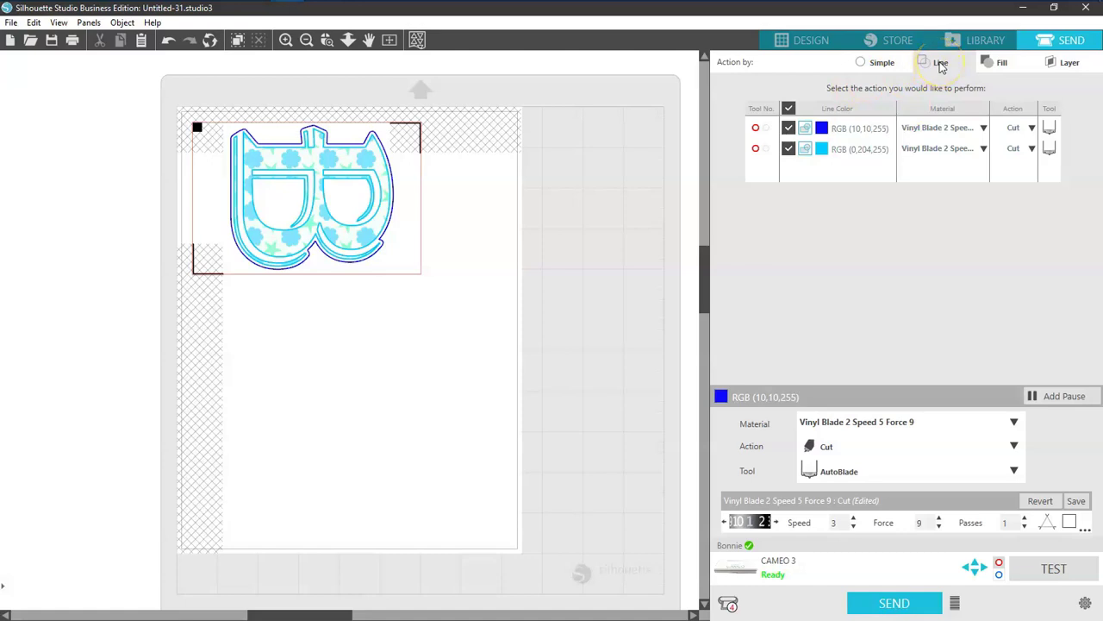
click(823, 153)
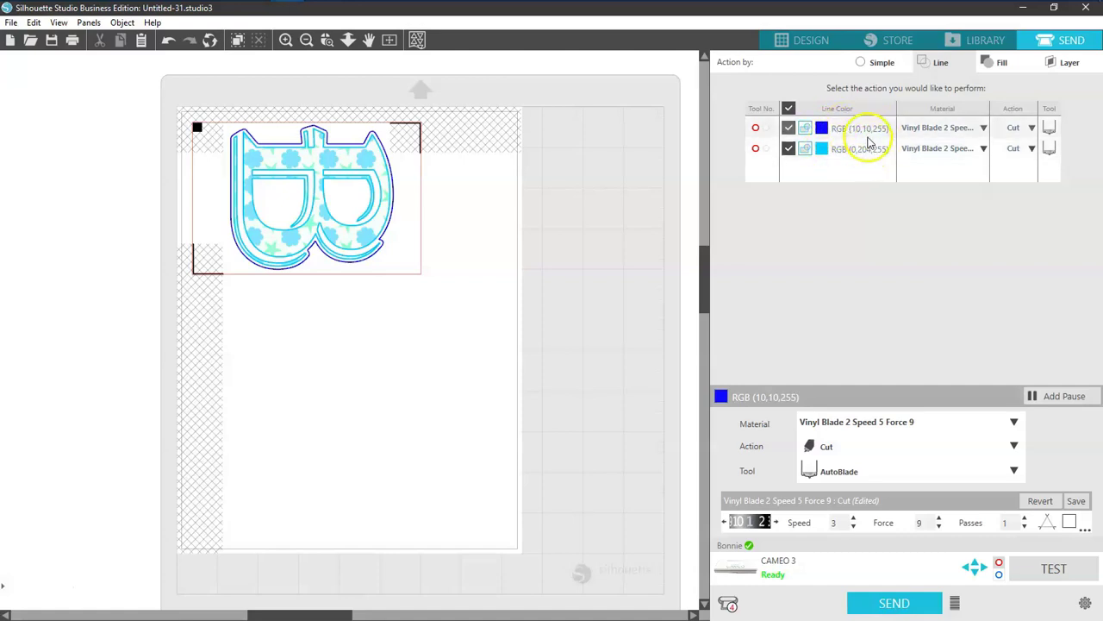
click(998, 64)
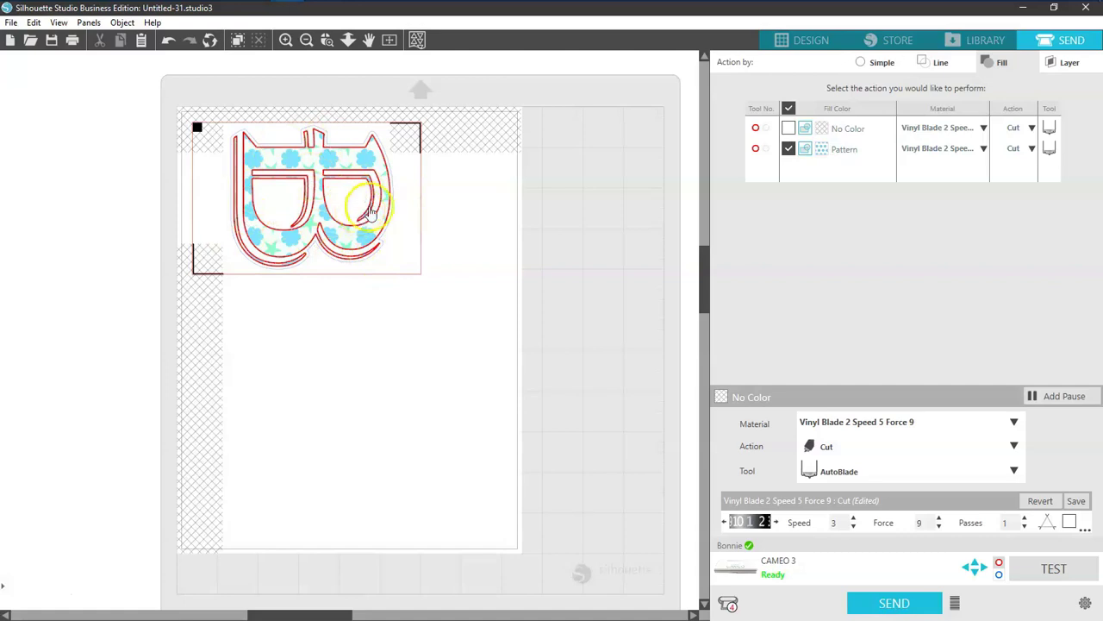
click(1059, 67)
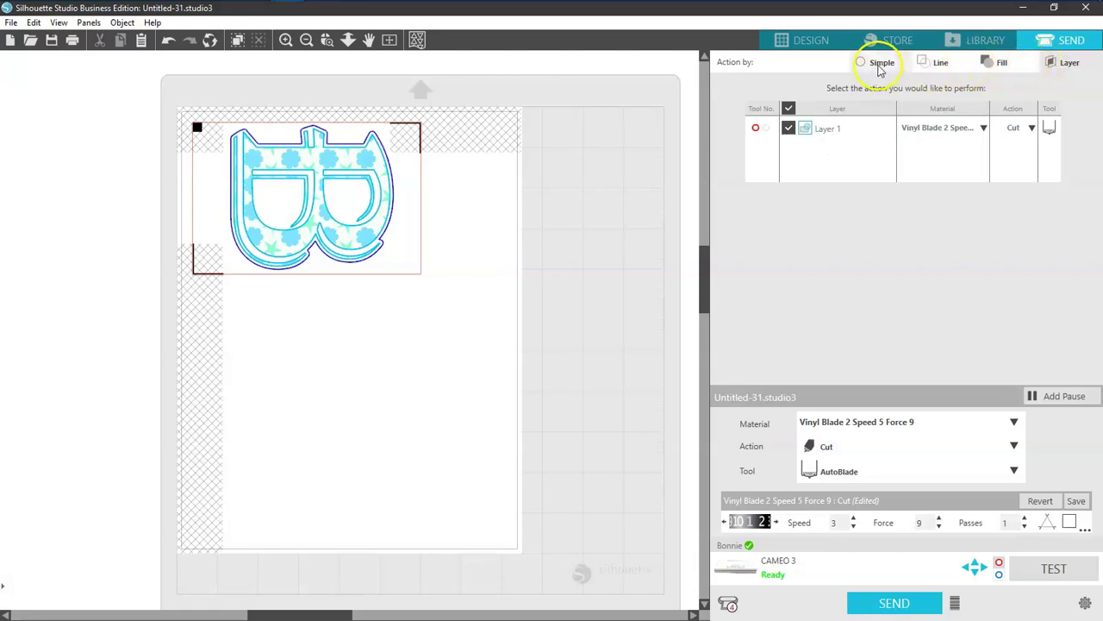
Step: Set the cut actions by line color and exclude the light blue RGB (0,204,255) lines, leaving only the dark blue outline enabled
click(938, 66)
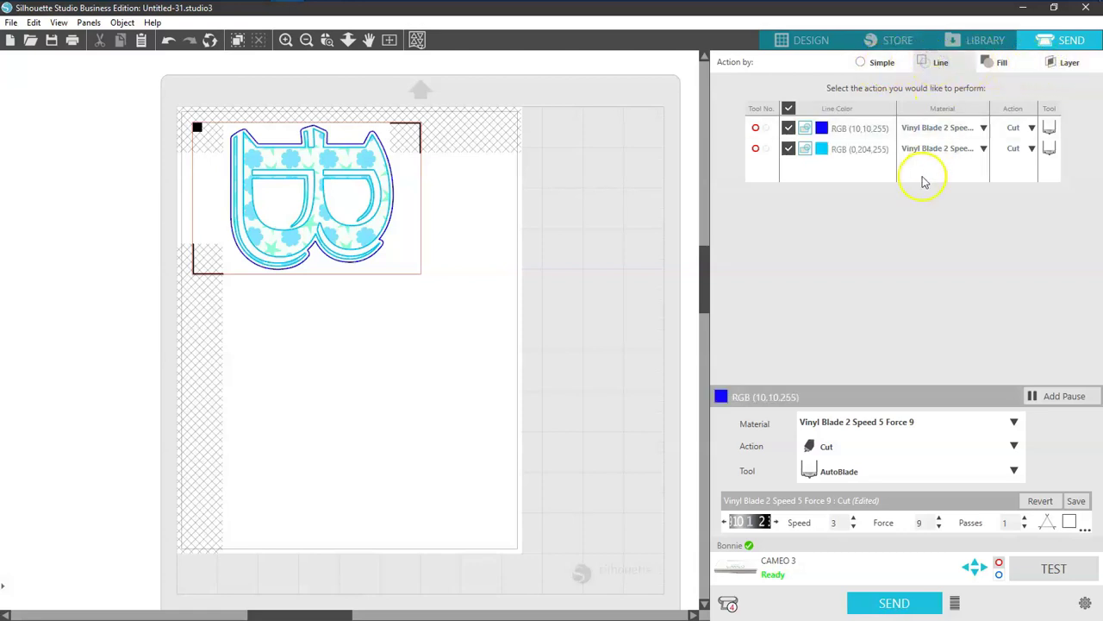
click(789, 149)
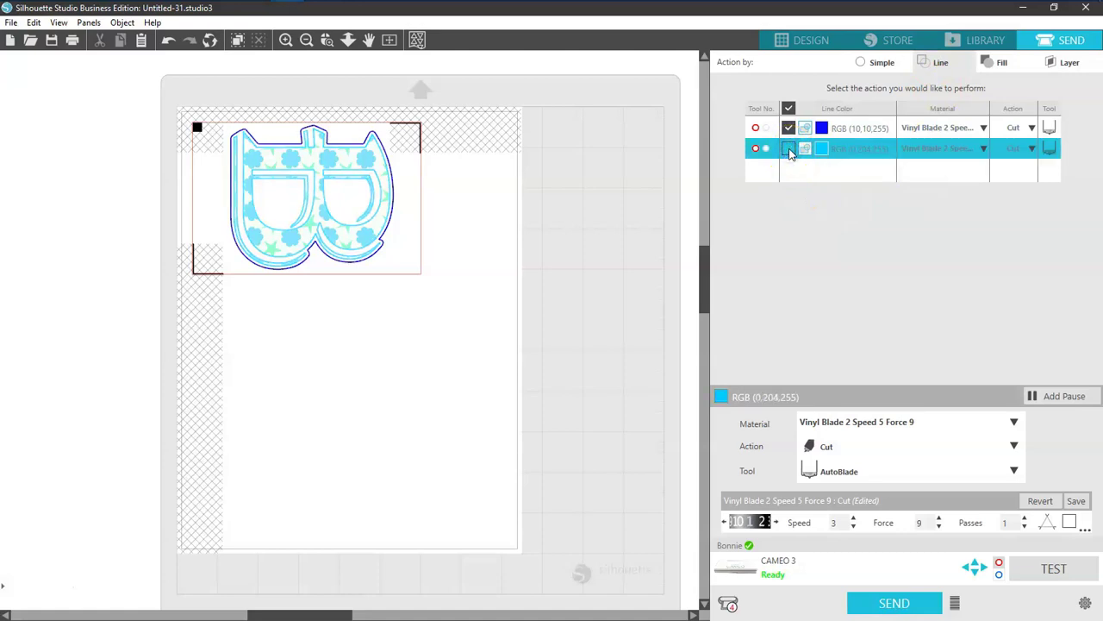
click(788, 149)
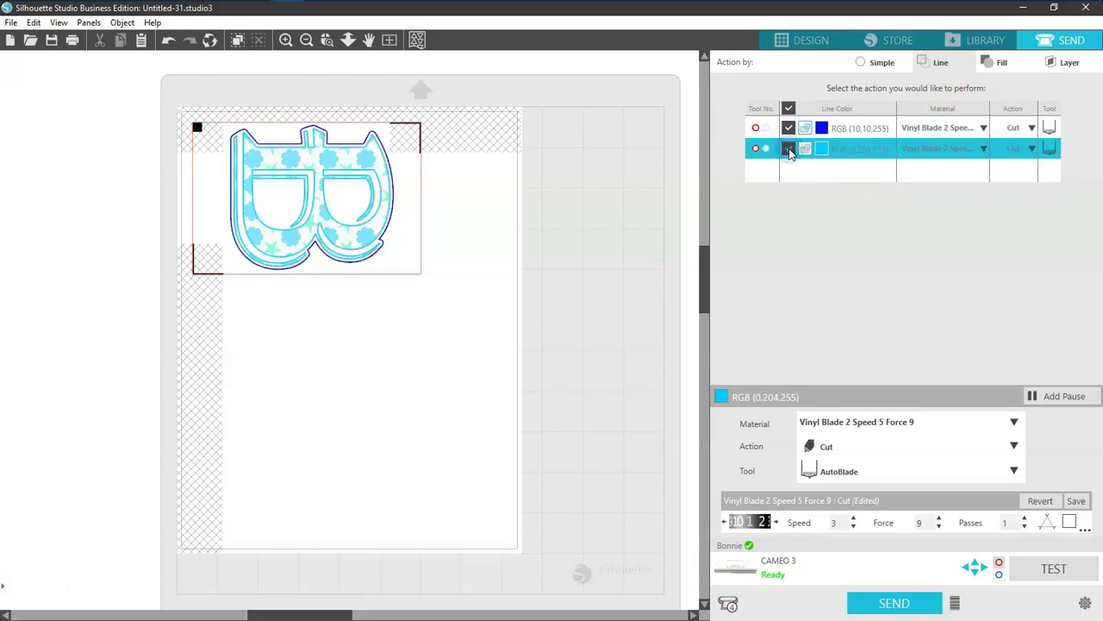
click(789, 149)
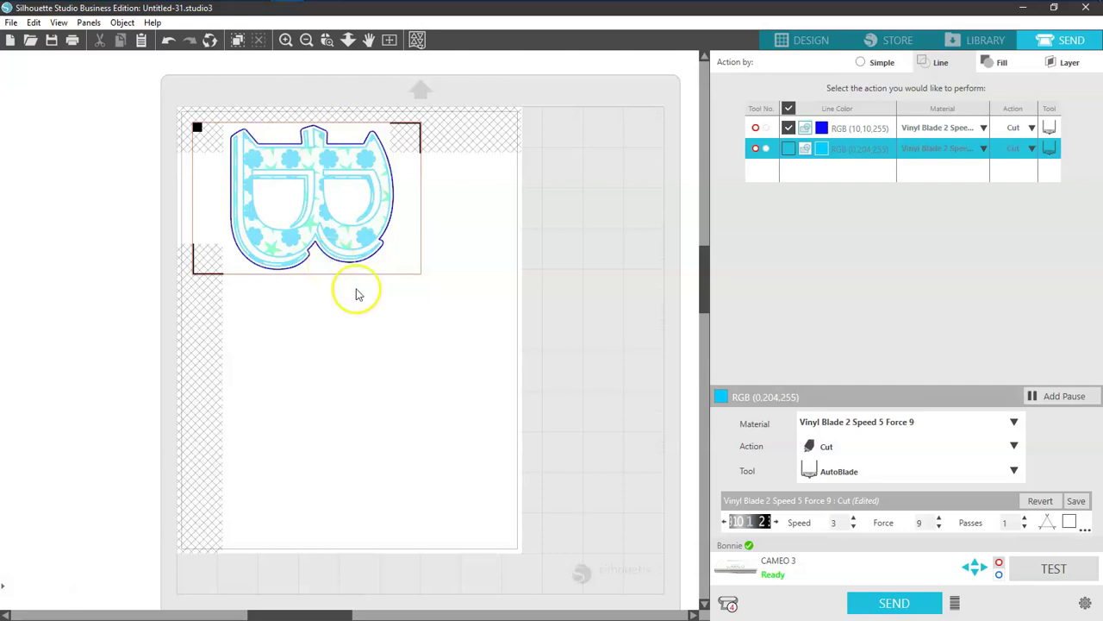
click(845, 158)
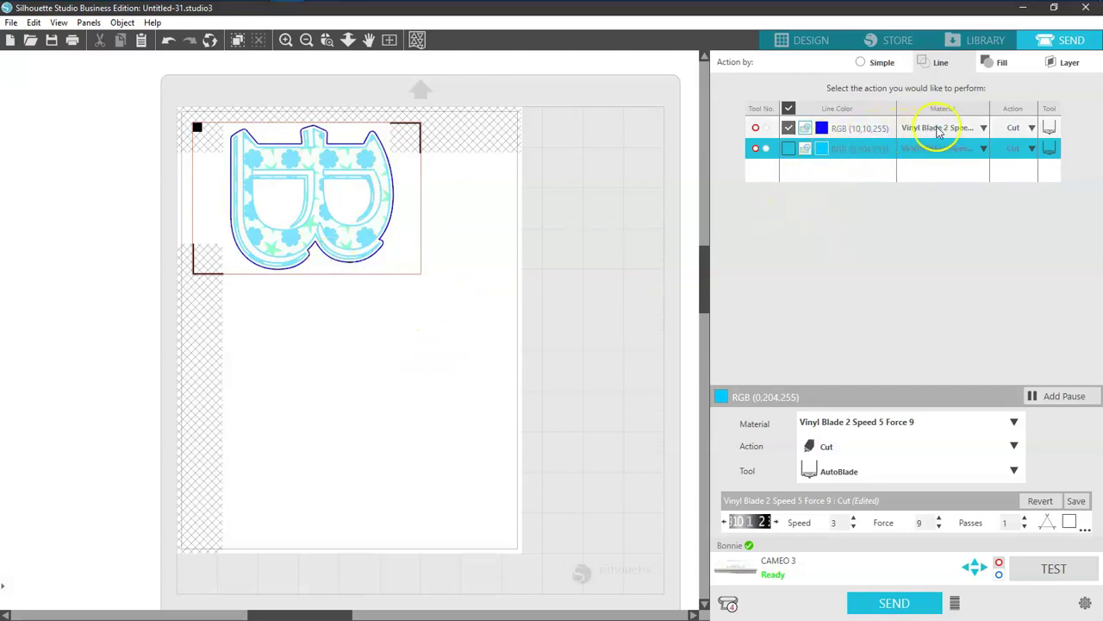
Step: Assign the material Sticker Paper, White to the dark blue RGB (10,10,255) outline
click(984, 129)
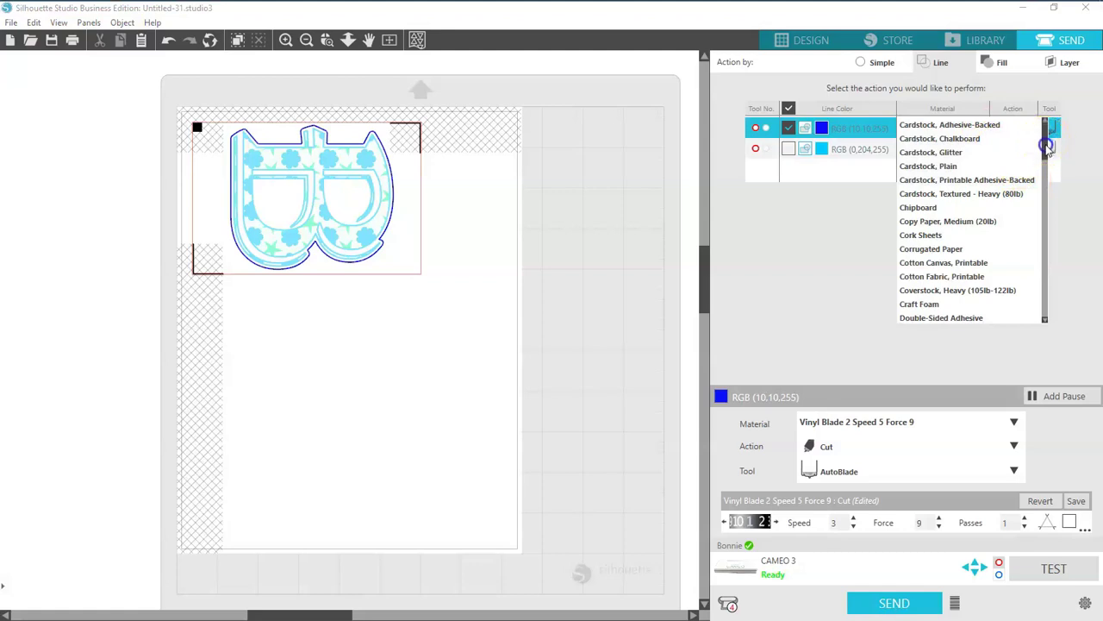
click(1044, 176)
drag(1043, 176, 1044, 227)
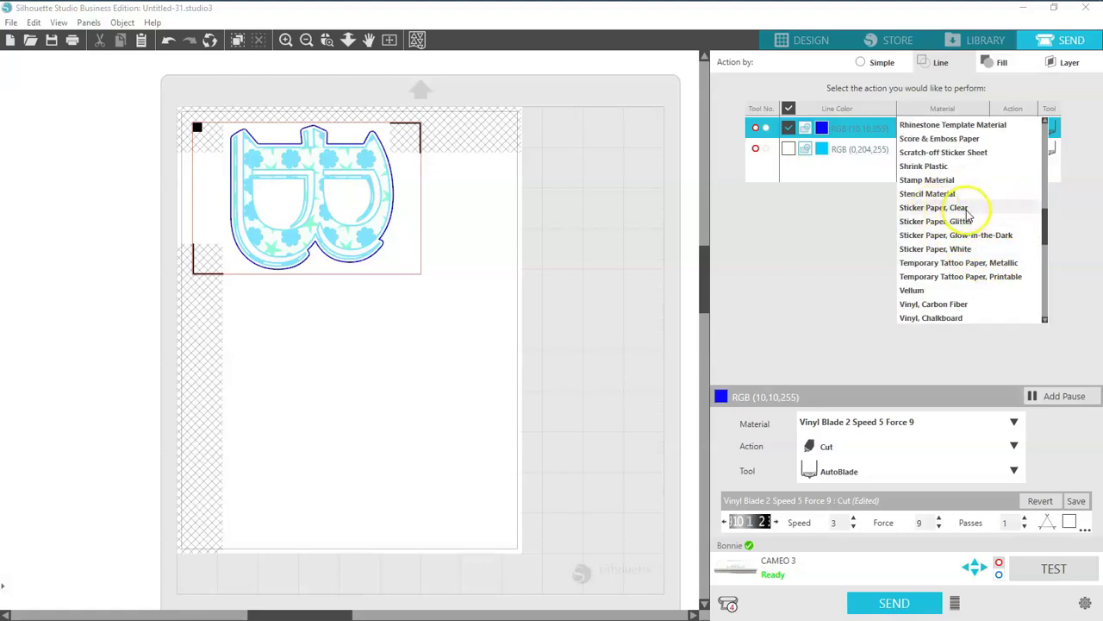
click(957, 249)
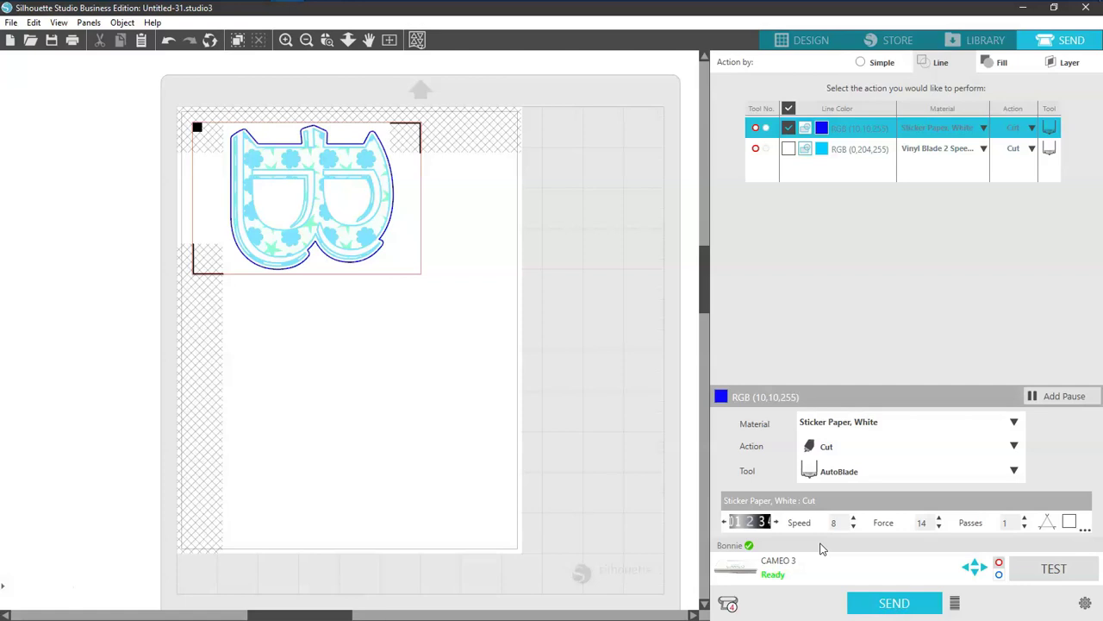
Step: Adjust the white sticker paper cut settings to a shallower blade depth, speed 5 and a force three steps lower
click(725, 524)
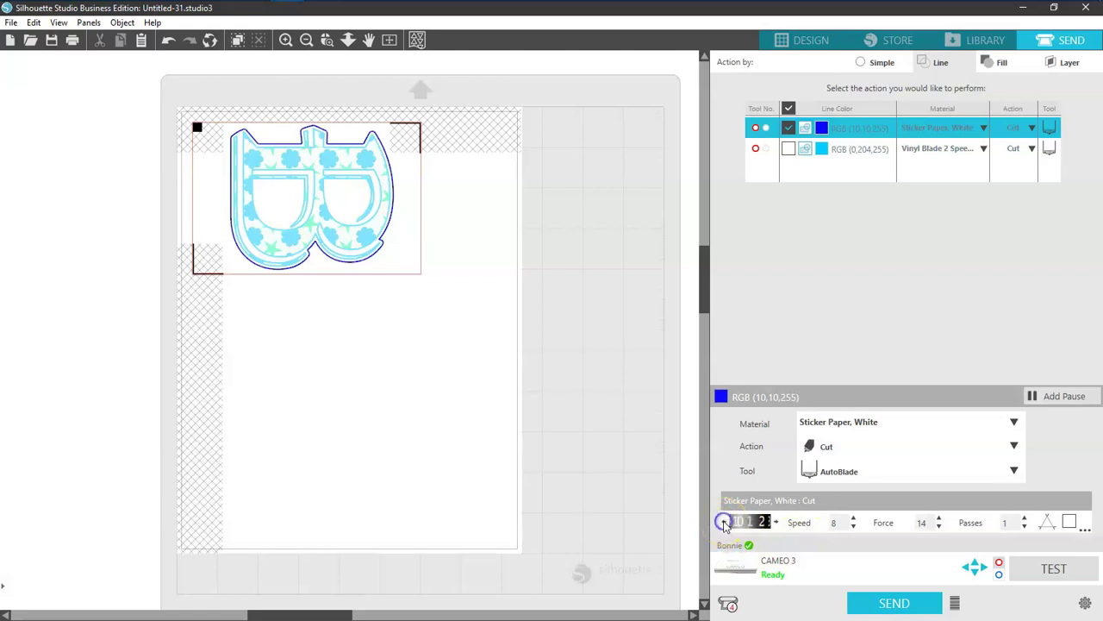
click(854, 526)
click(854, 526)
click(853, 527)
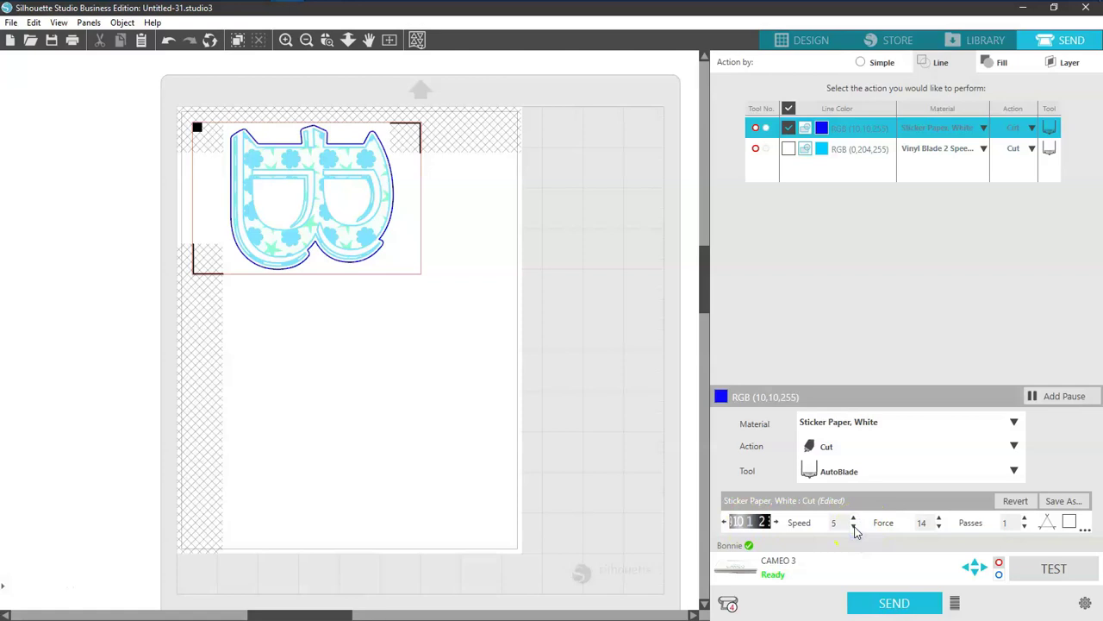
click(939, 527)
click(939, 526)
click(939, 527)
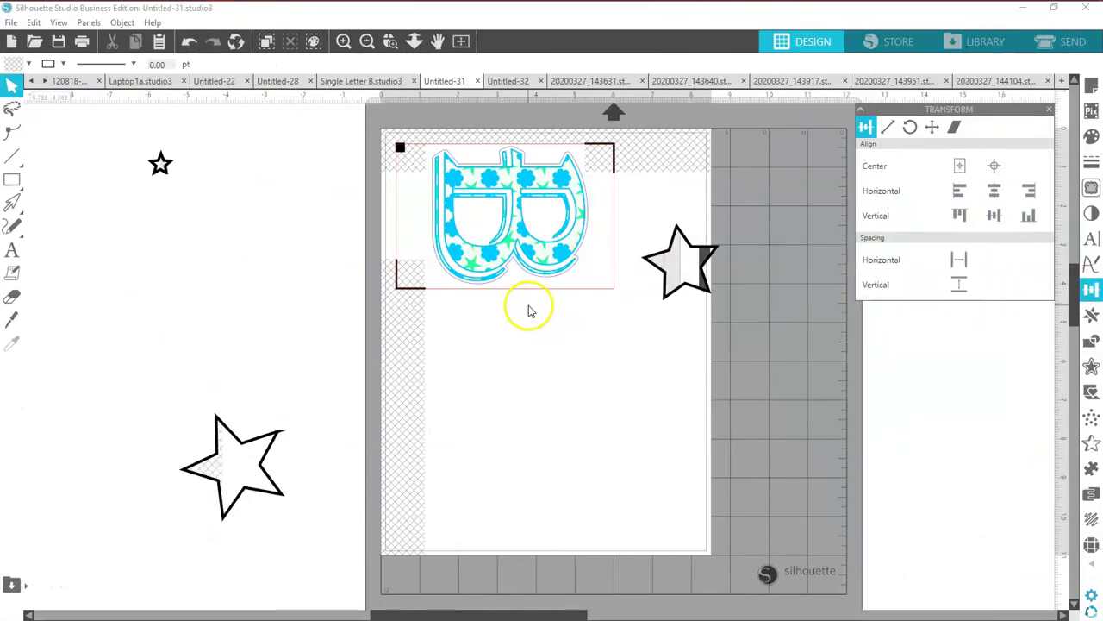
Step: Review the photos of the printed letter B with its registration marks and of the sheet placed on the cutting mat, front and back
click(521, 82)
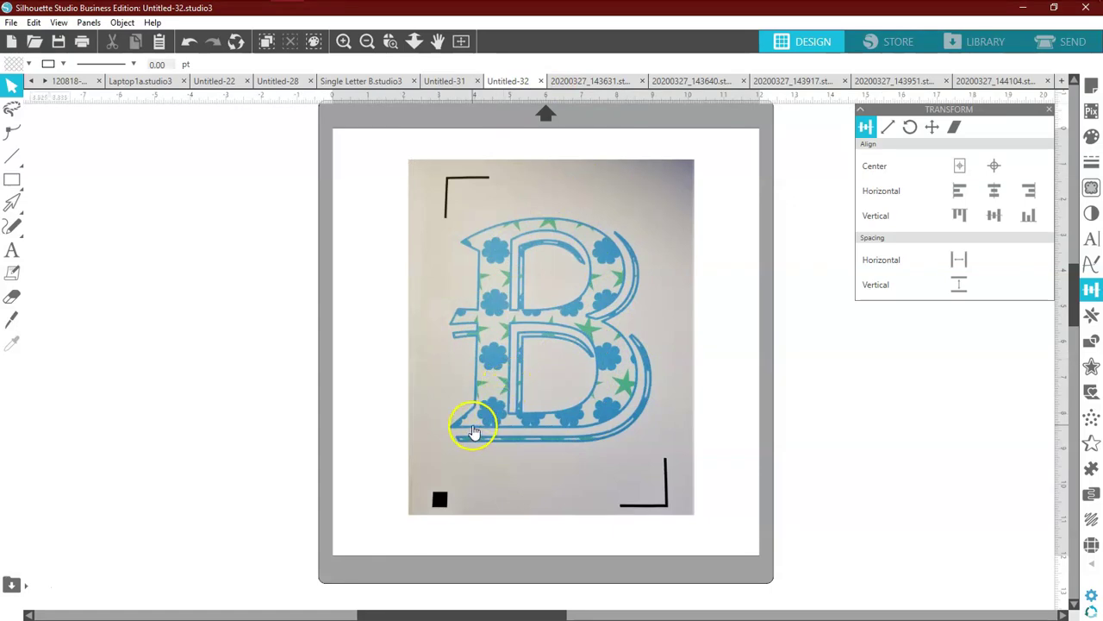
click(582, 83)
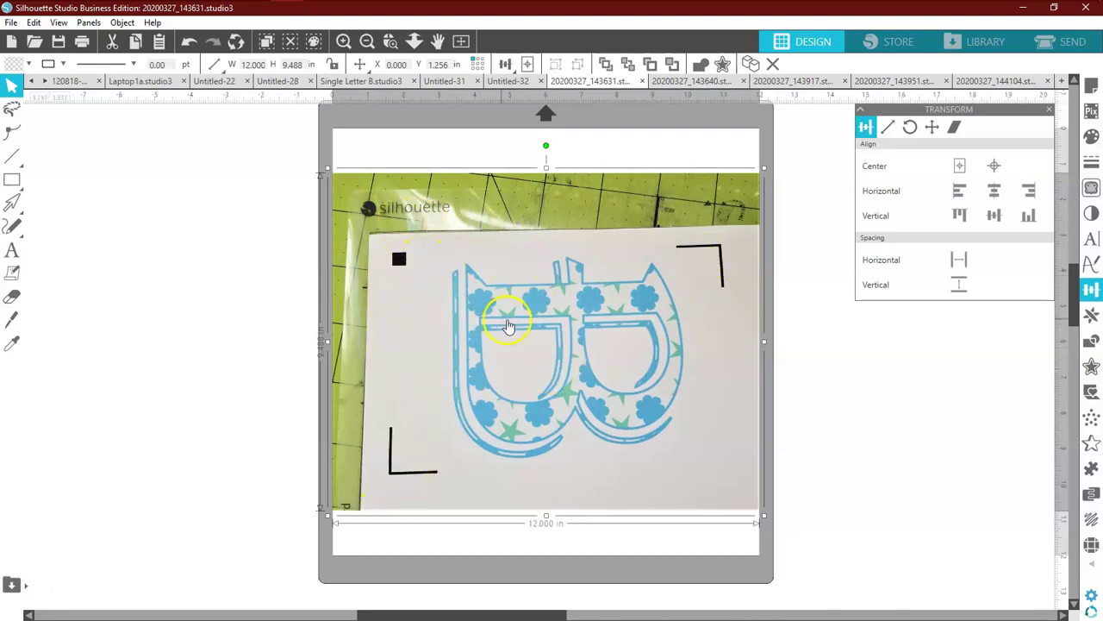
click(681, 81)
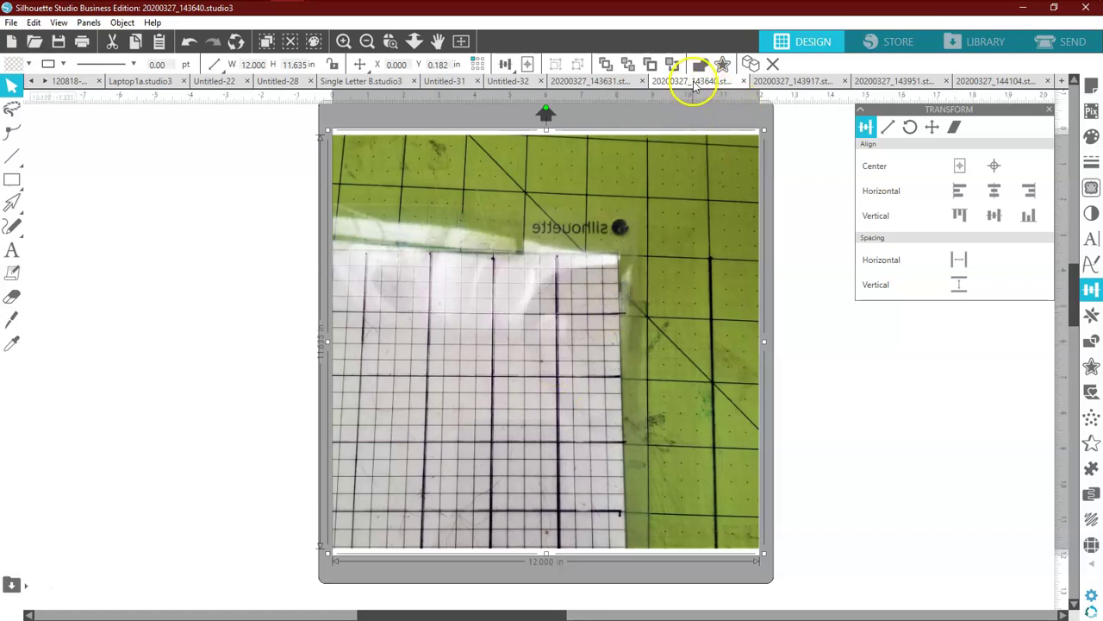
click(594, 80)
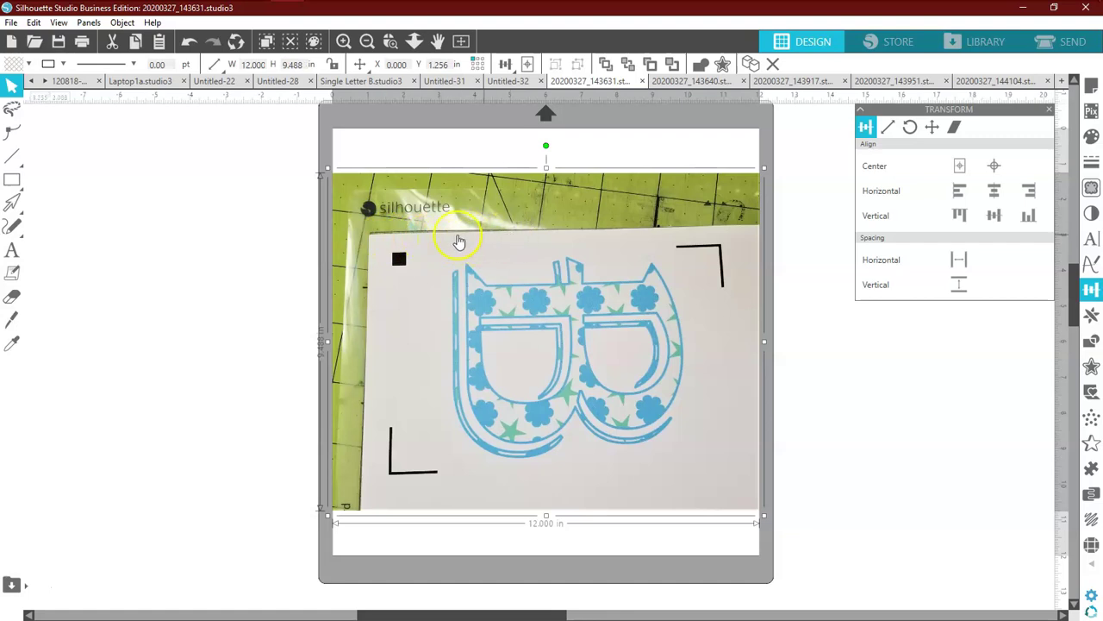
Step: Review the photos of the cut letter B sticker, the score lines on its backing, and the finished sticker on grid paper
click(781, 81)
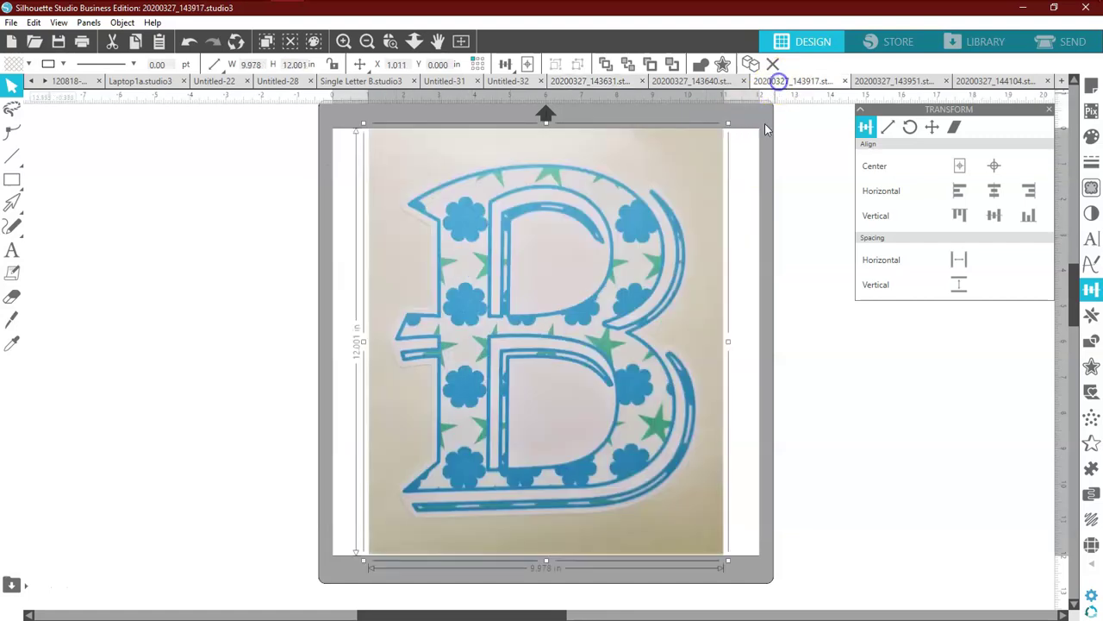
click(636, 334)
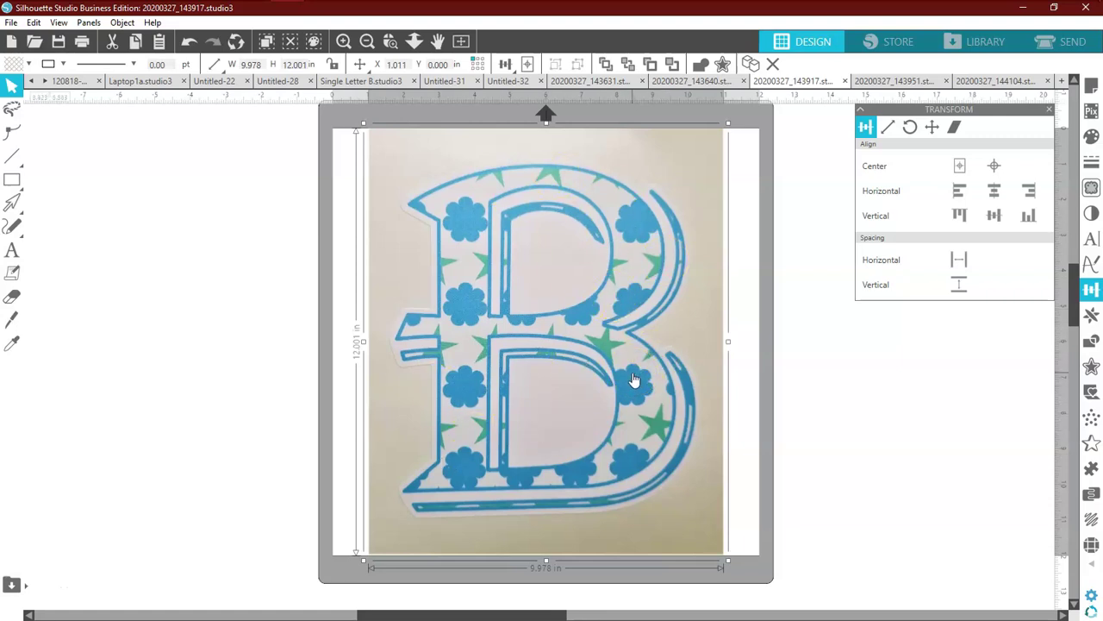
click(887, 82)
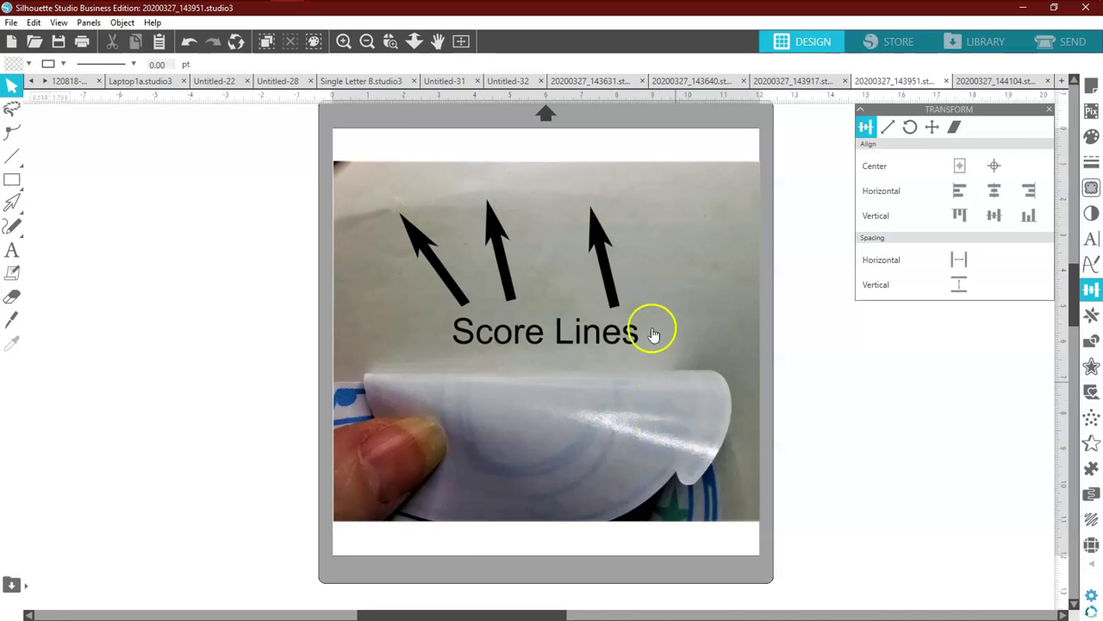
click(998, 81)
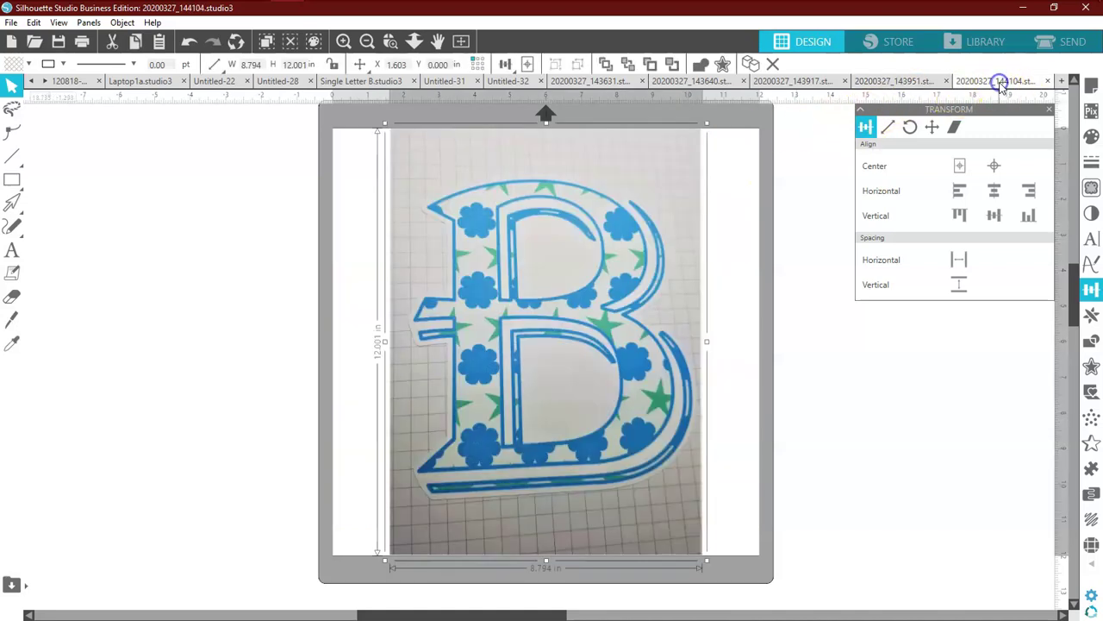